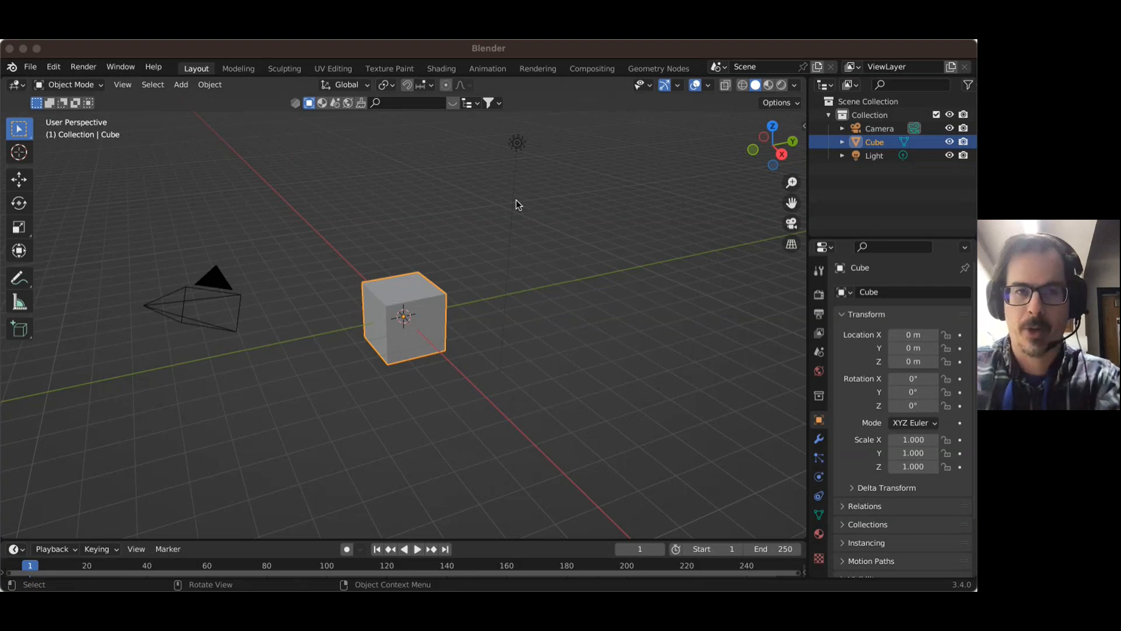
- Delete all the default objects from the scene: the camera, the cube and the light
click(499, 267)
click(506, 274)
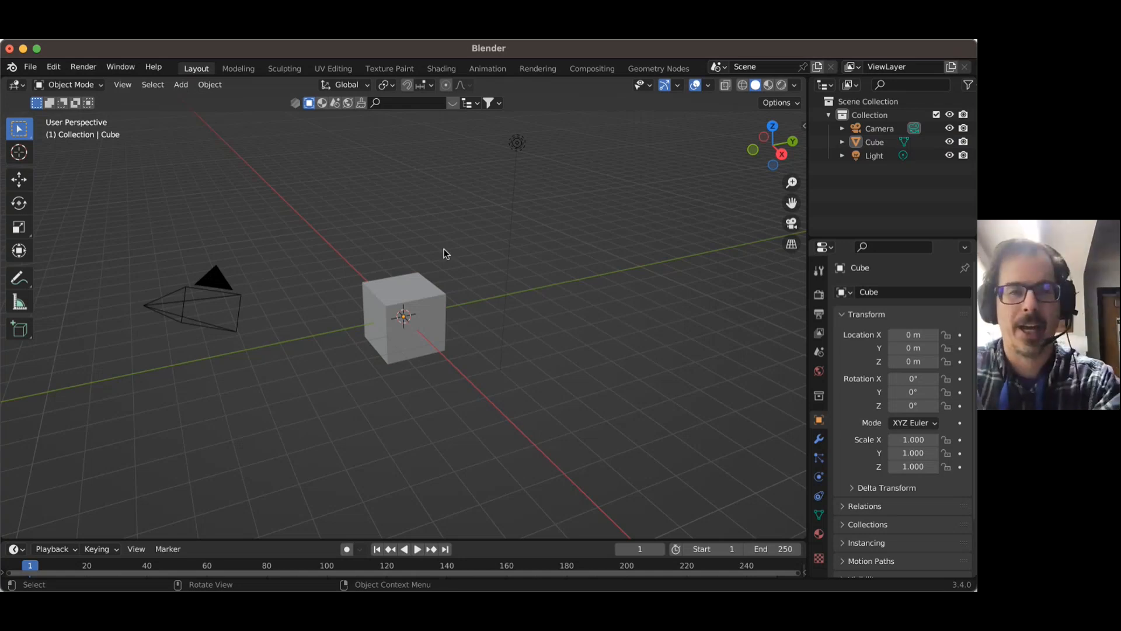
middle_drag(603, 370, 595, 363)
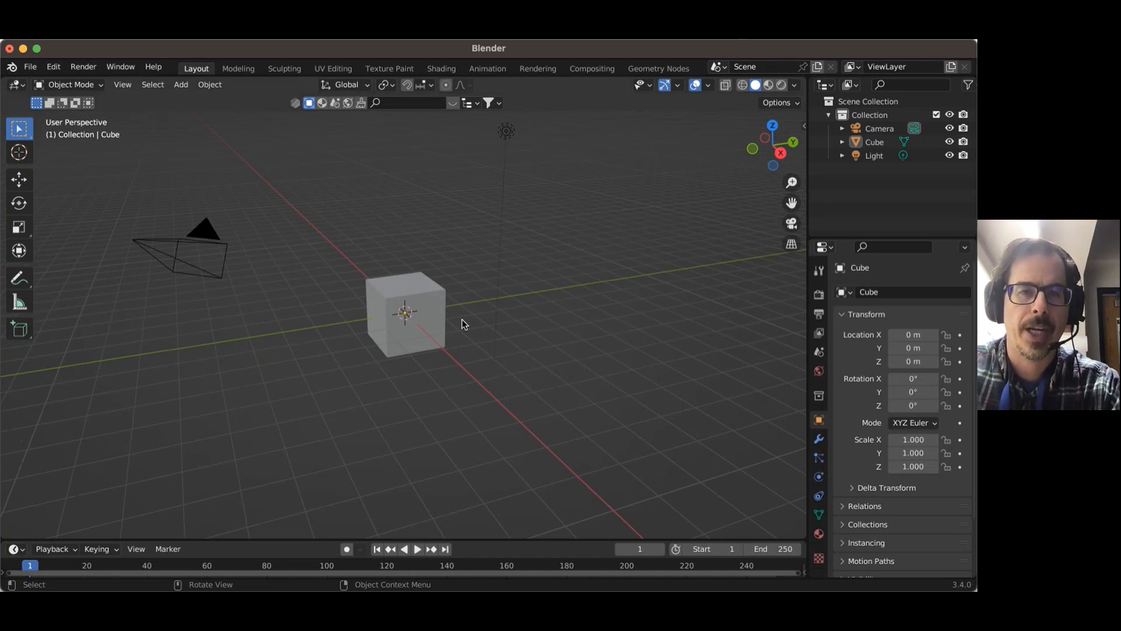
click(419, 296)
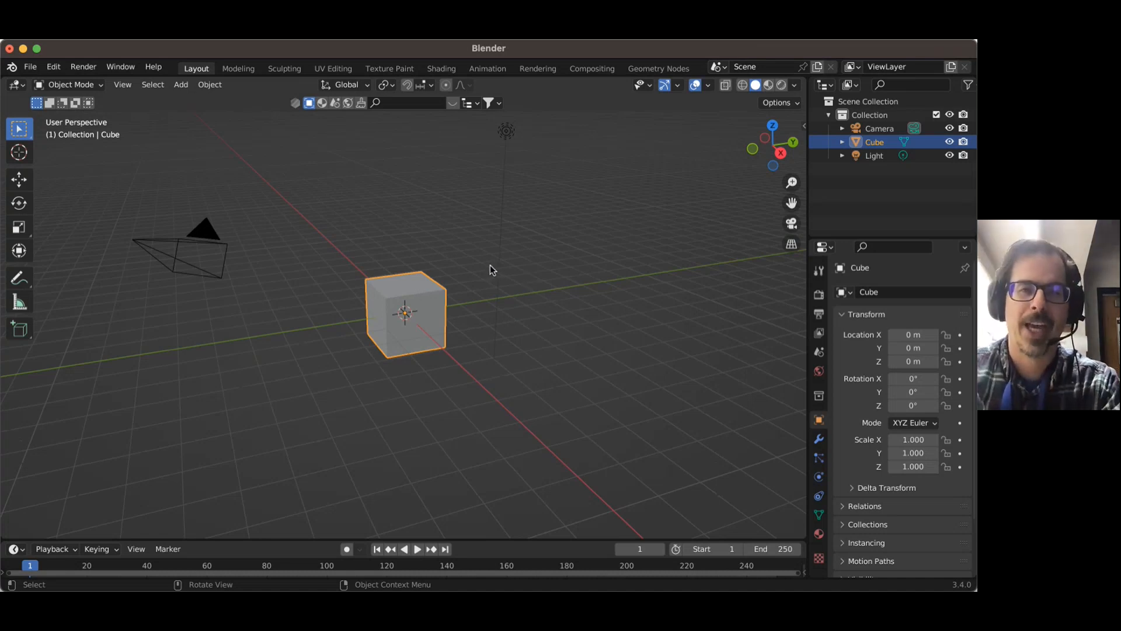
key(a)
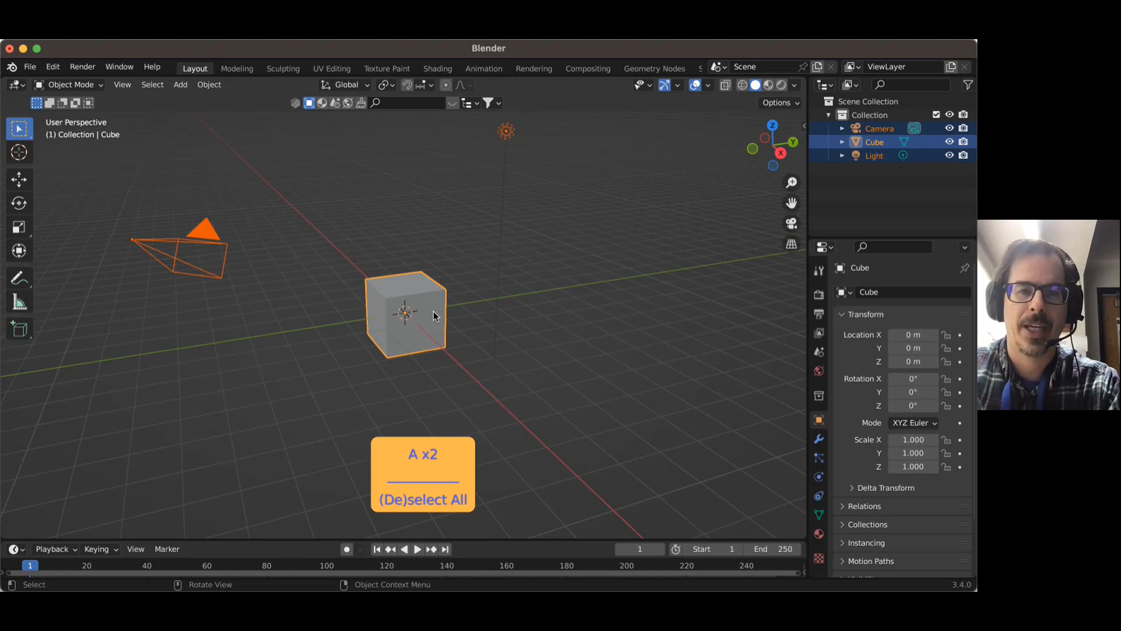
key(x)
click(434, 313)
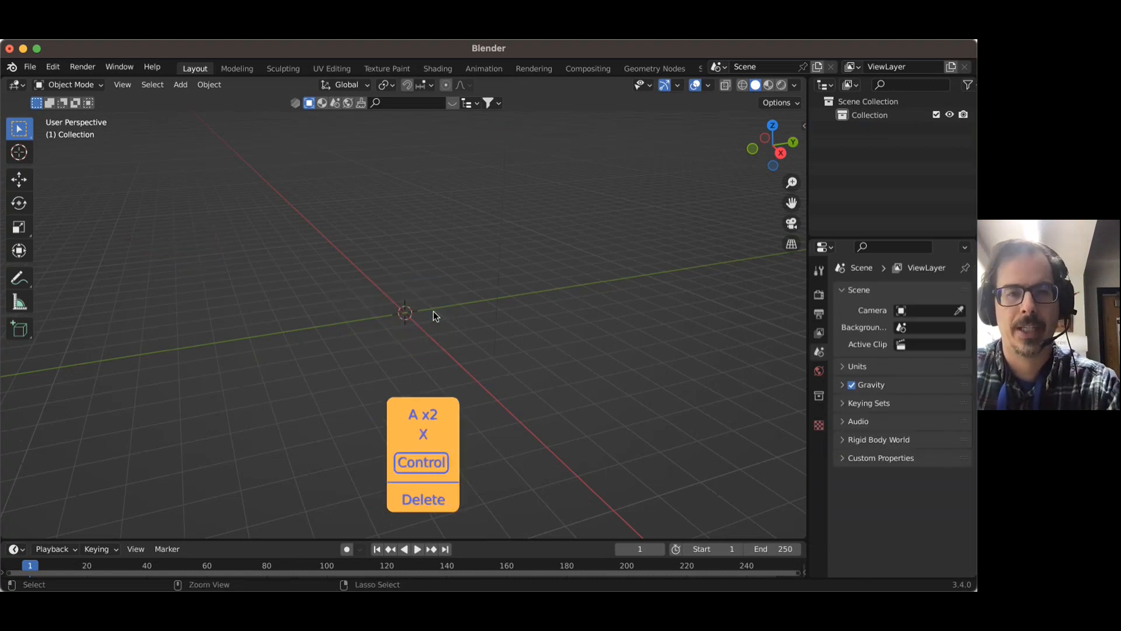
key(ctrl+c)
key(alt+c)
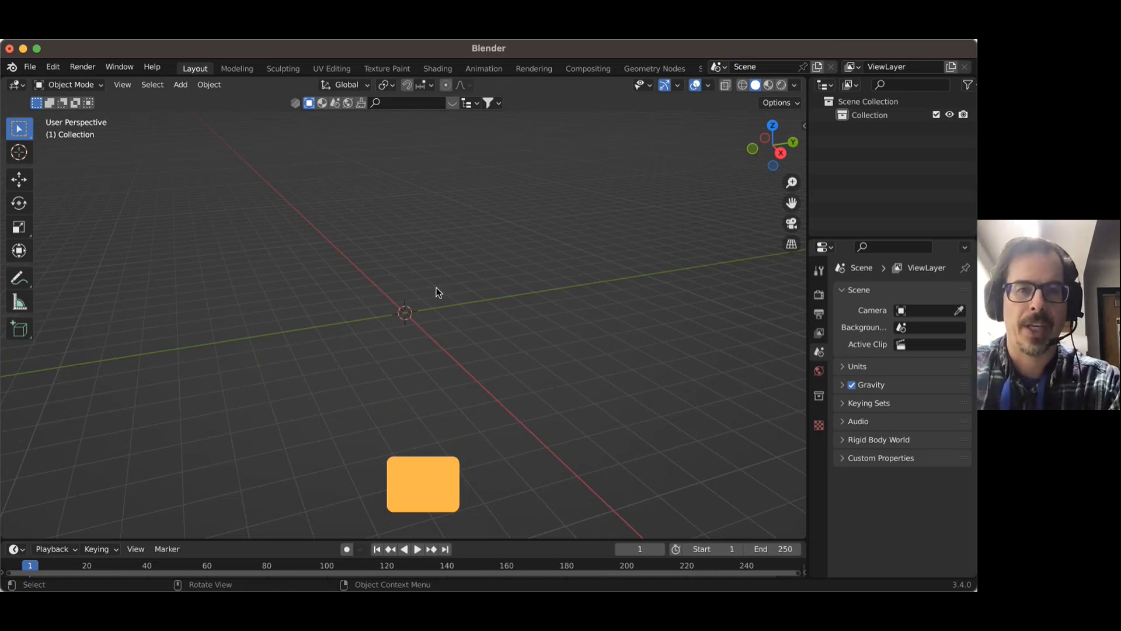
- Switch to the front orthographic view and add a Ball metaball at the origin
click(755, 150)
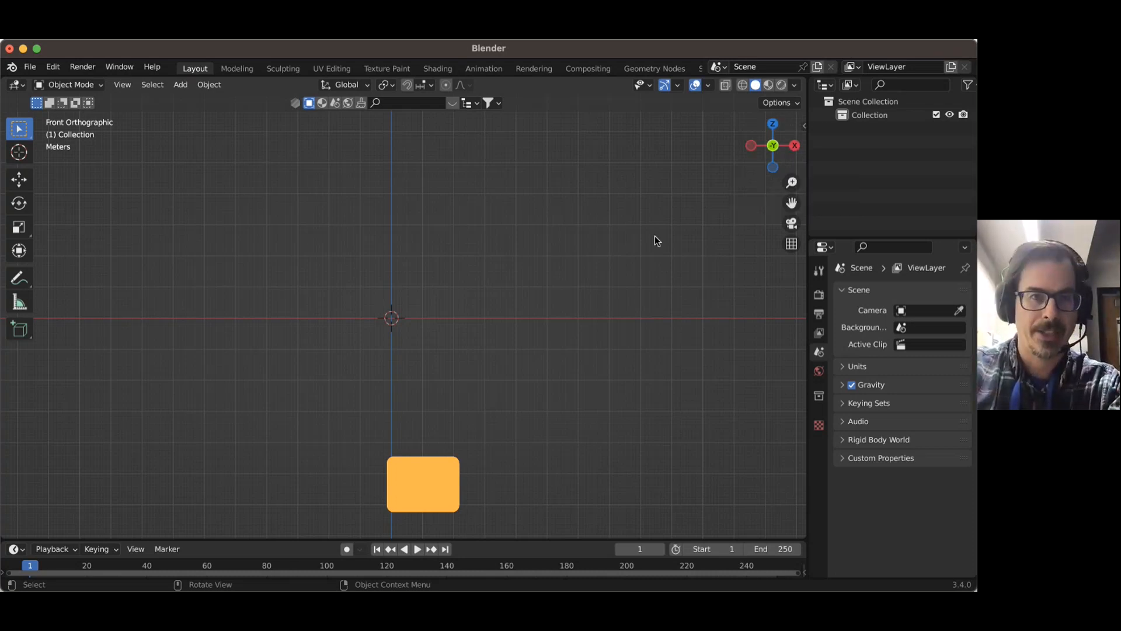
shift+middle_drag(463, 290, 486, 298)
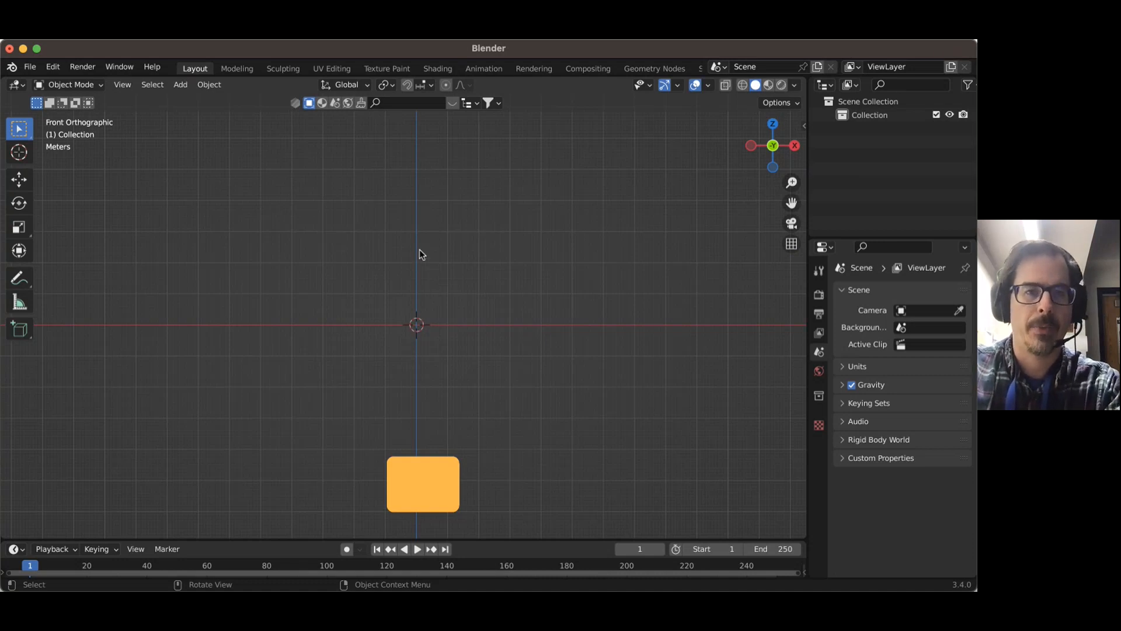
key(shift+a)
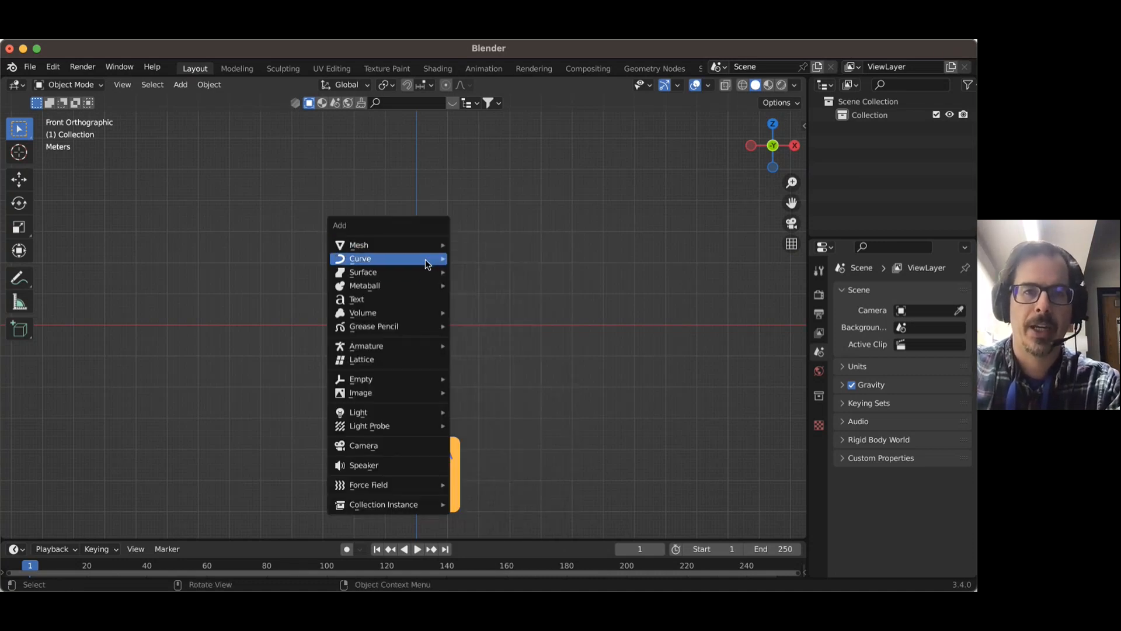
mouse_move(420, 282)
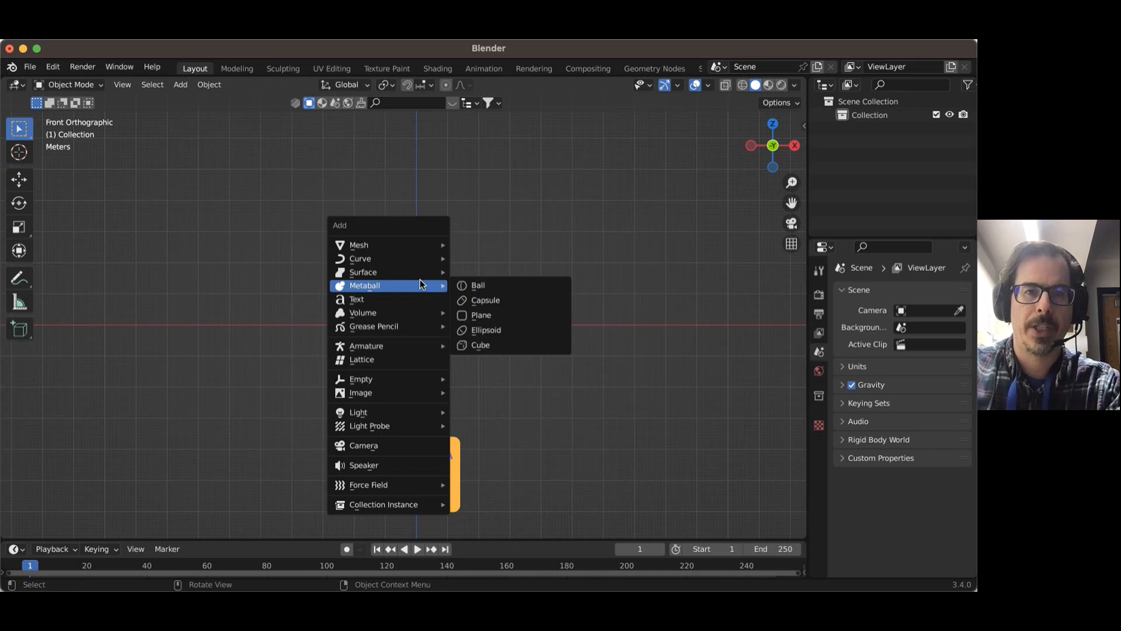
click(489, 286)
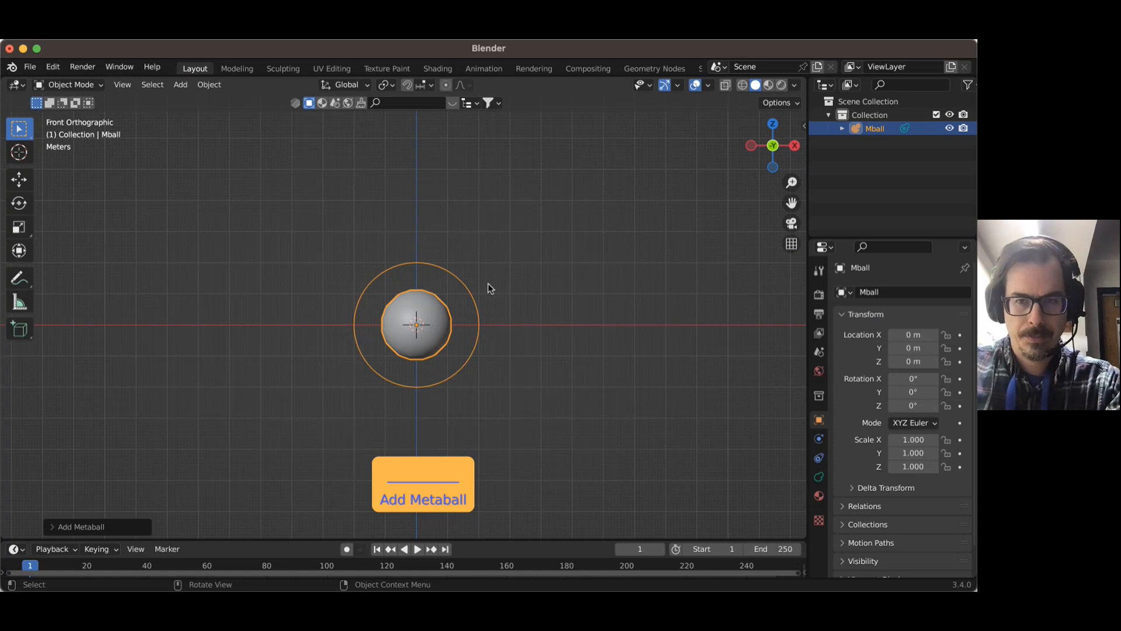
- Set the metaball's viewport resolution to 0.05 m
click(819, 478)
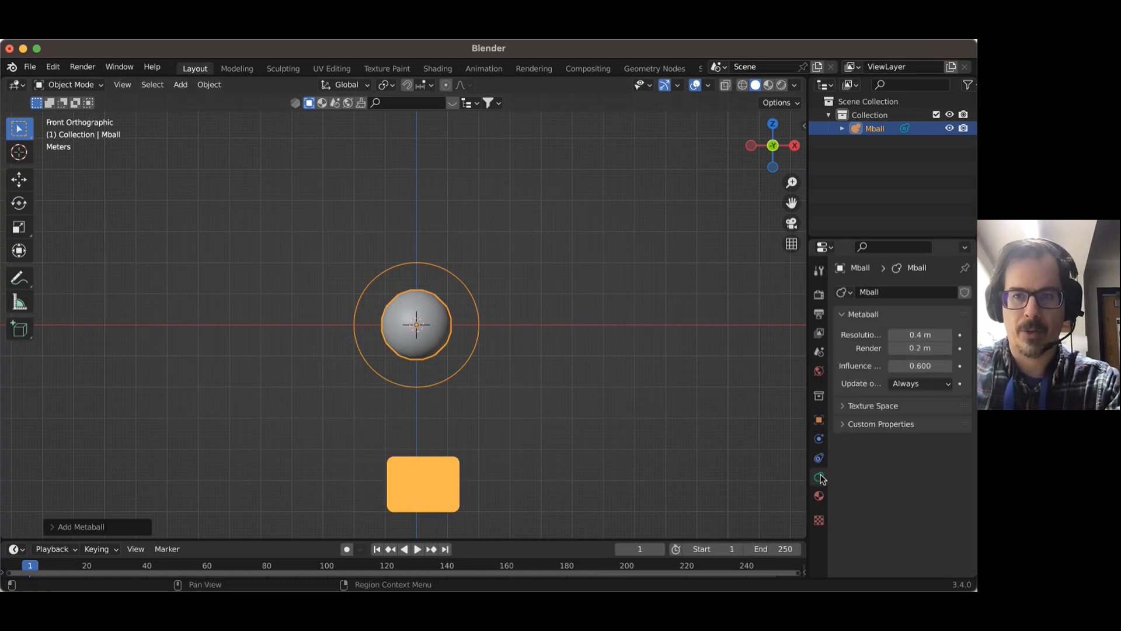
click(914, 334)
text(0.05)
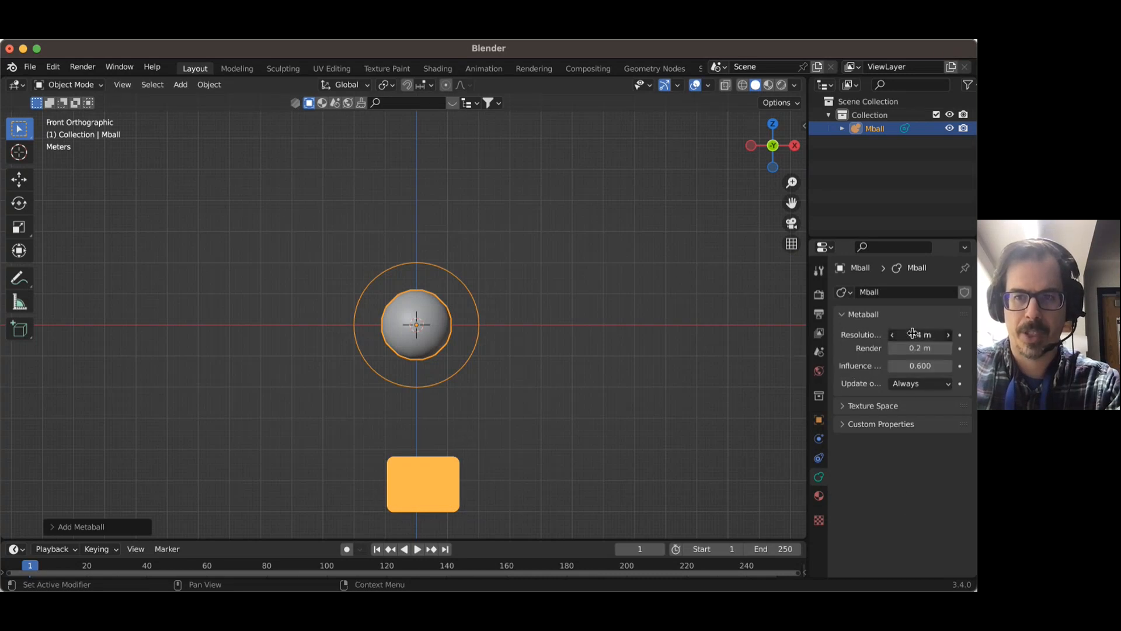
key(Return)
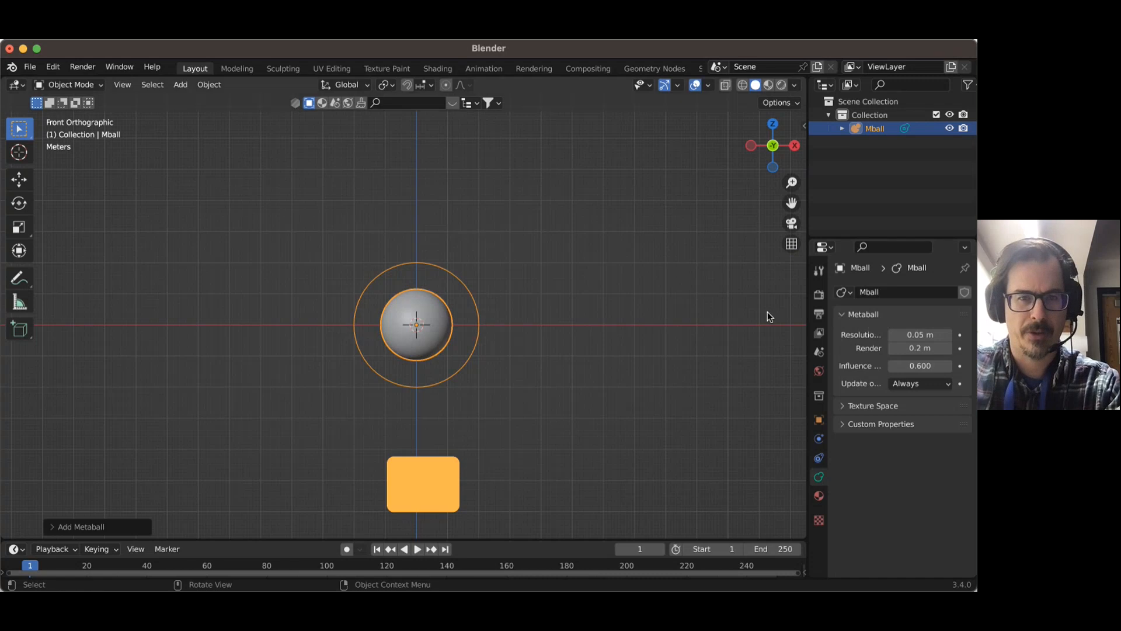
- Raise the metaball along Z so it sits above the origin, and scale it up by about 1.36
scroll(437, 277, up, 5)
scroll(436, 277, down, 5)
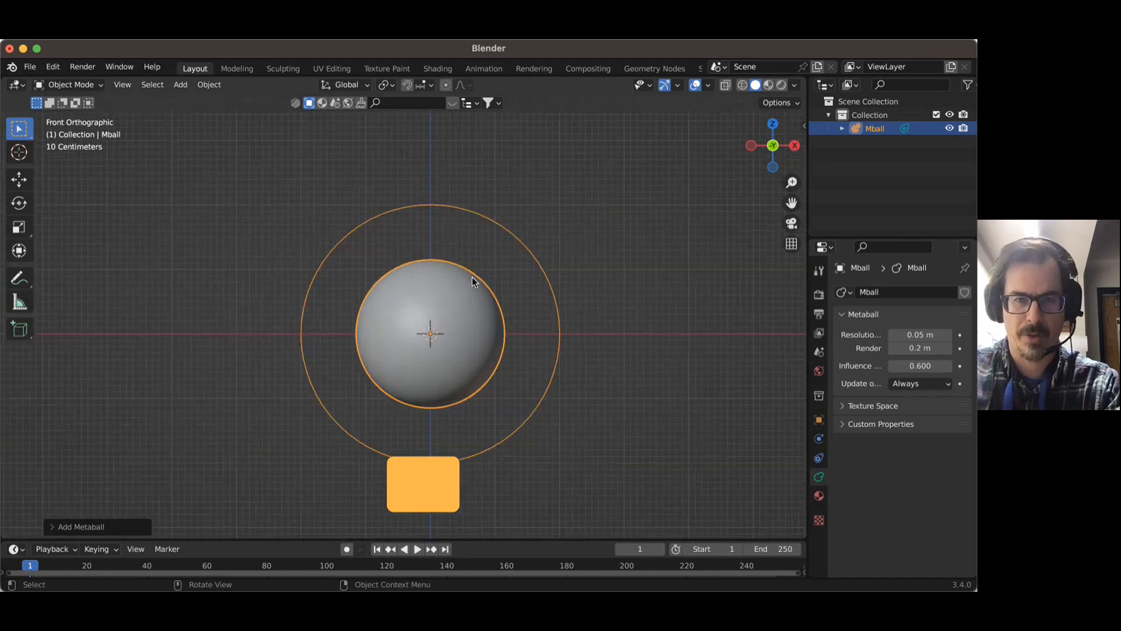
shift+scroll(524, 269, up, 3)
scroll(521, 314, down, 1)
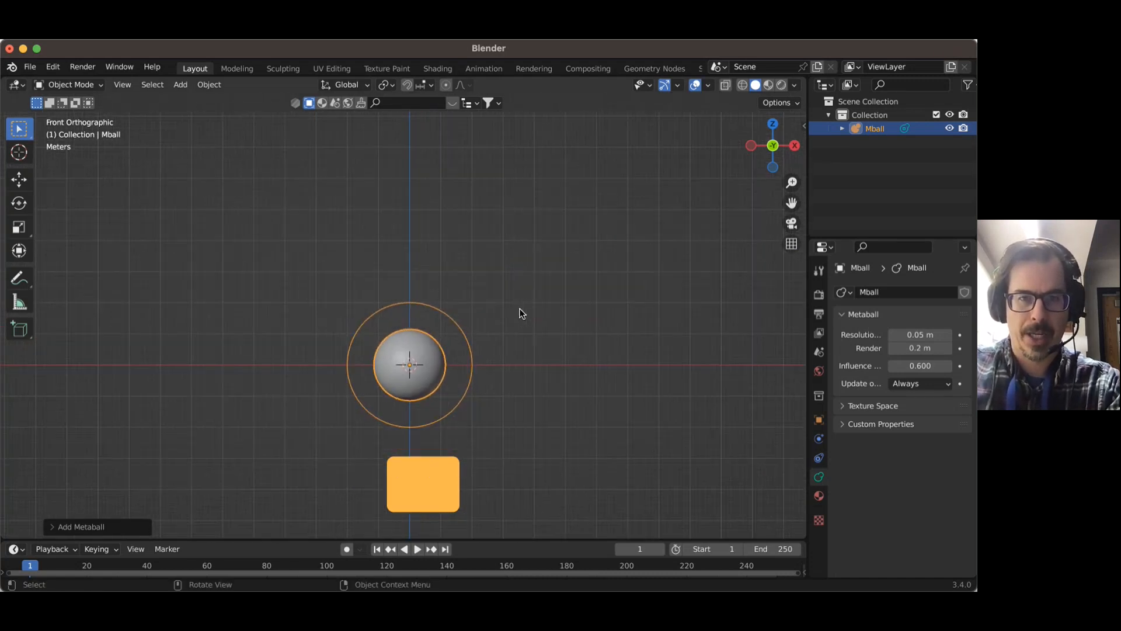
key(g)
key(z)
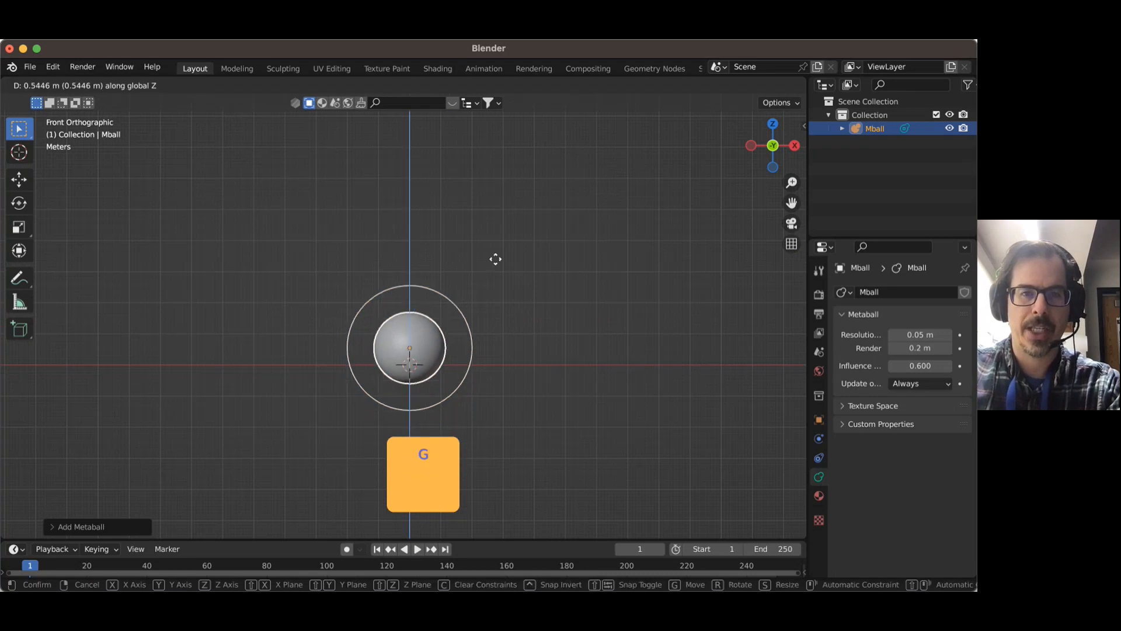
click(494, 229)
key(s)
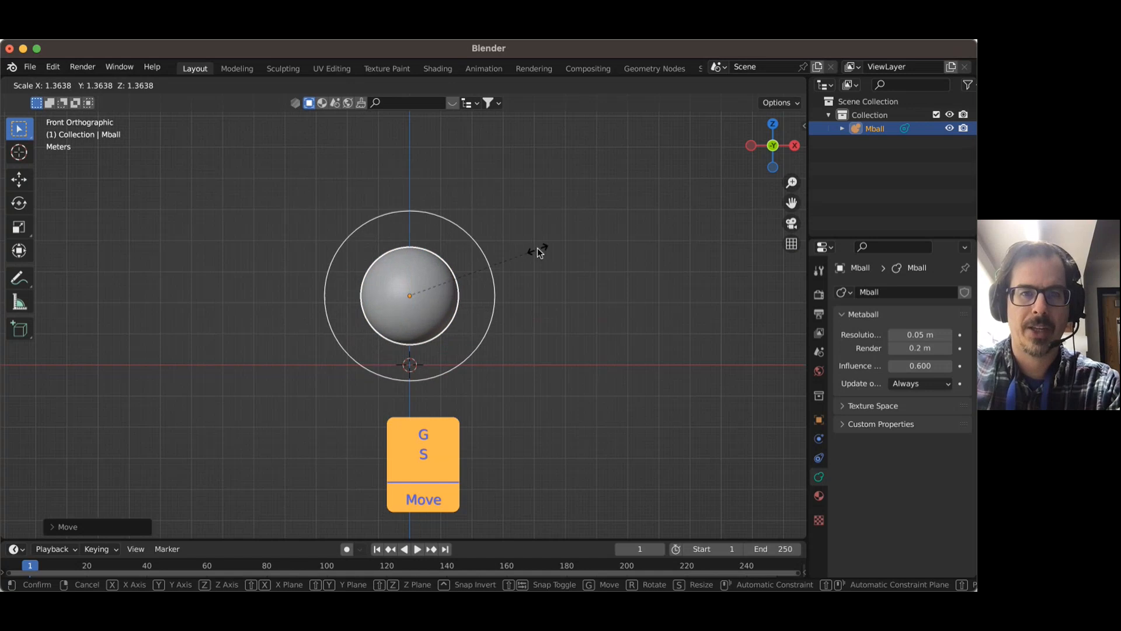
click(536, 251)
key(g)
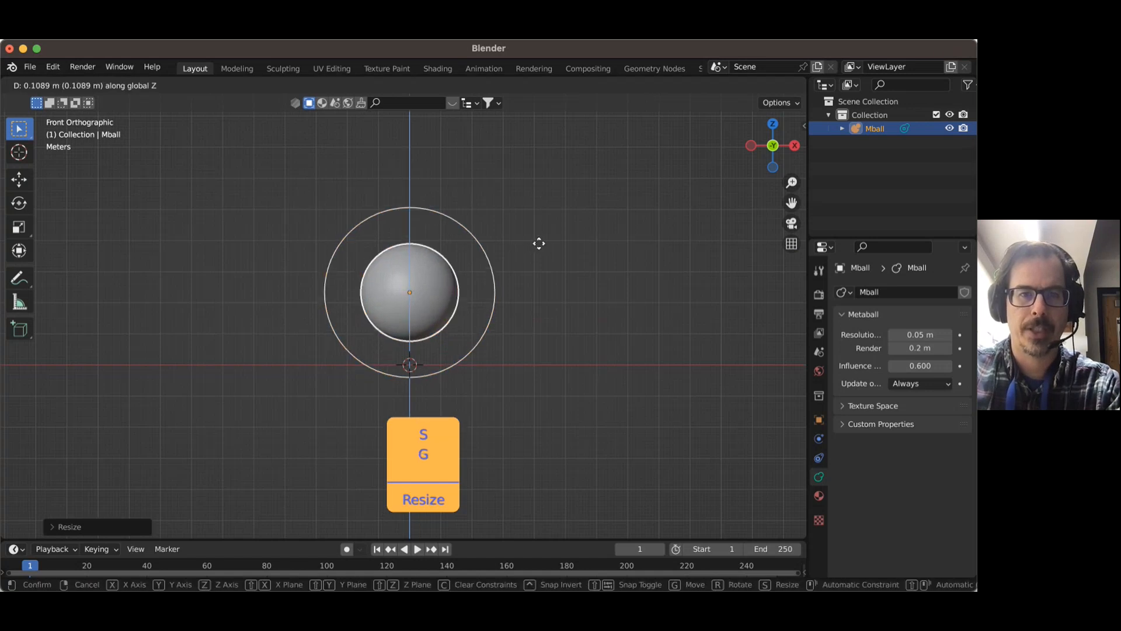
click(538, 243)
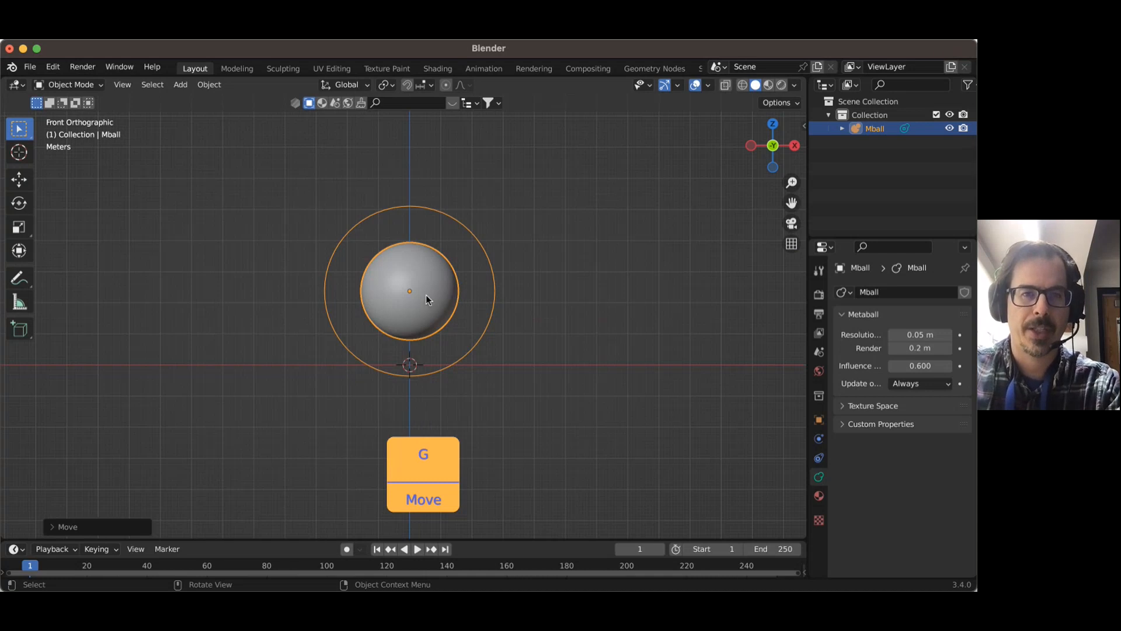
- Duplicate the metaball and place the copy about 2.44 m along X and 0.68 m up, overlapping the original
key(shift)
key(shift+d)
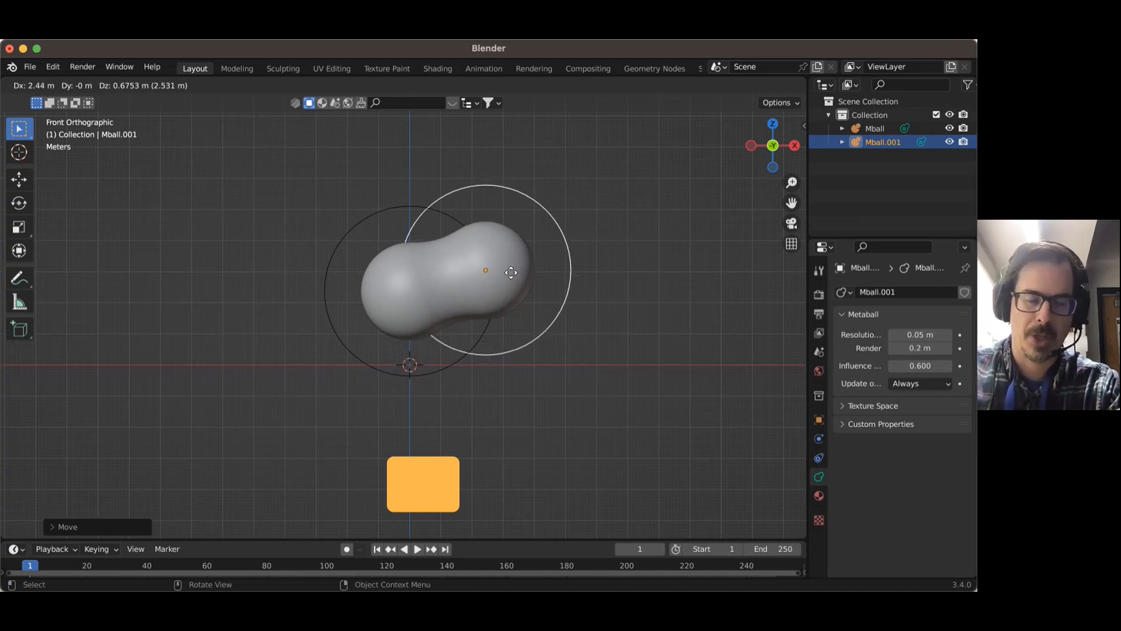
click(511, 273)
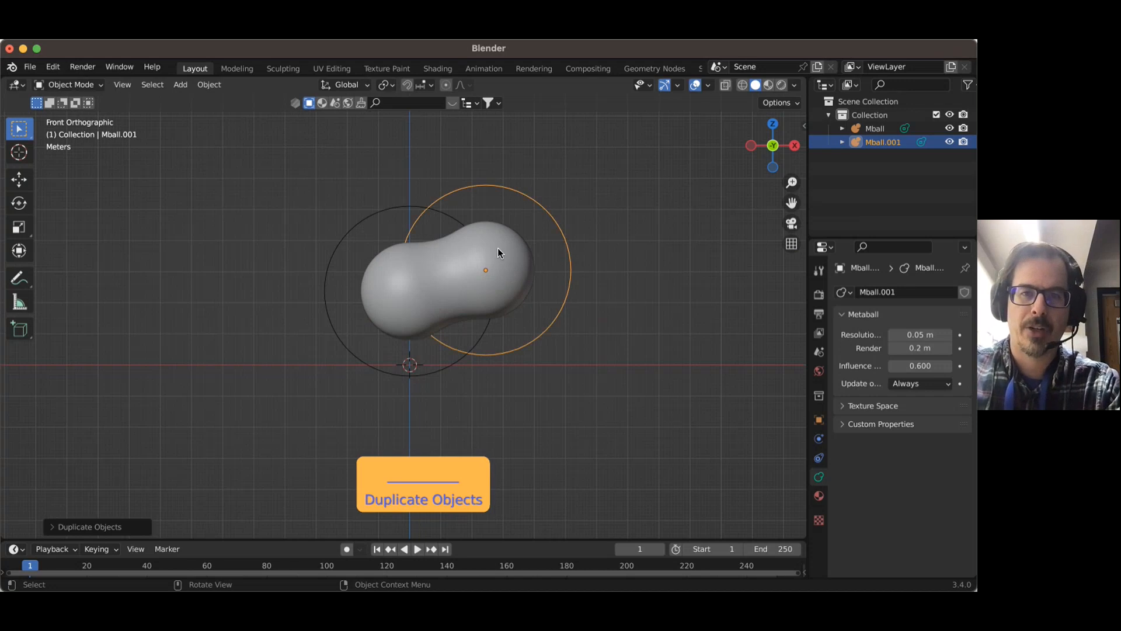
- Scale the duplicate down to roughly half its size and shift it closer to the large ball as an ear
key(s)
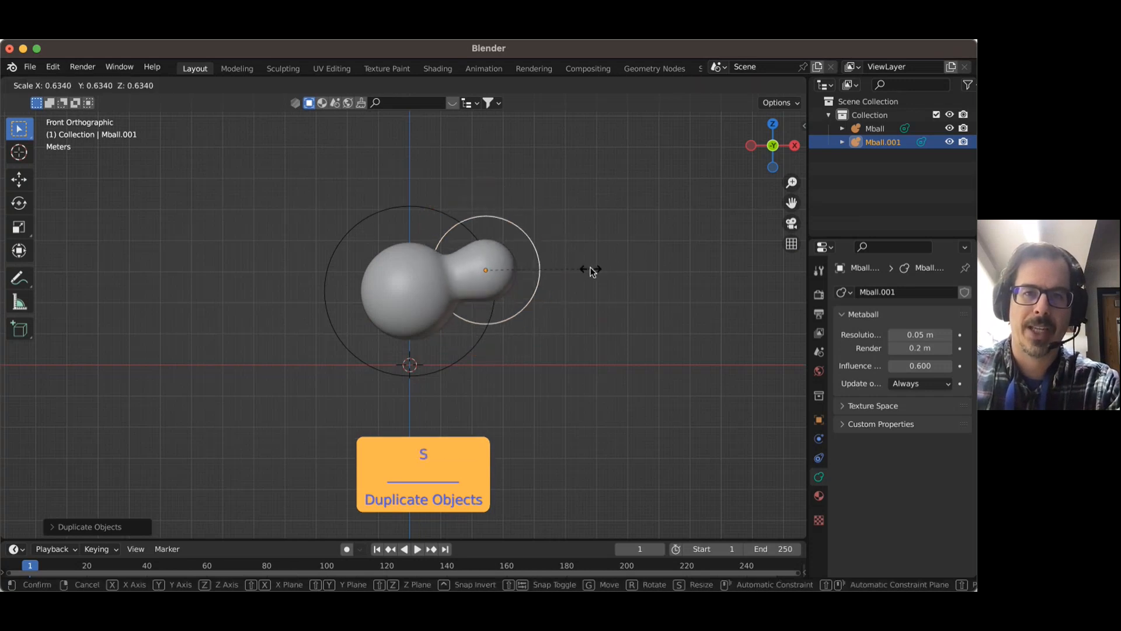
click(584, 269)
key(g)
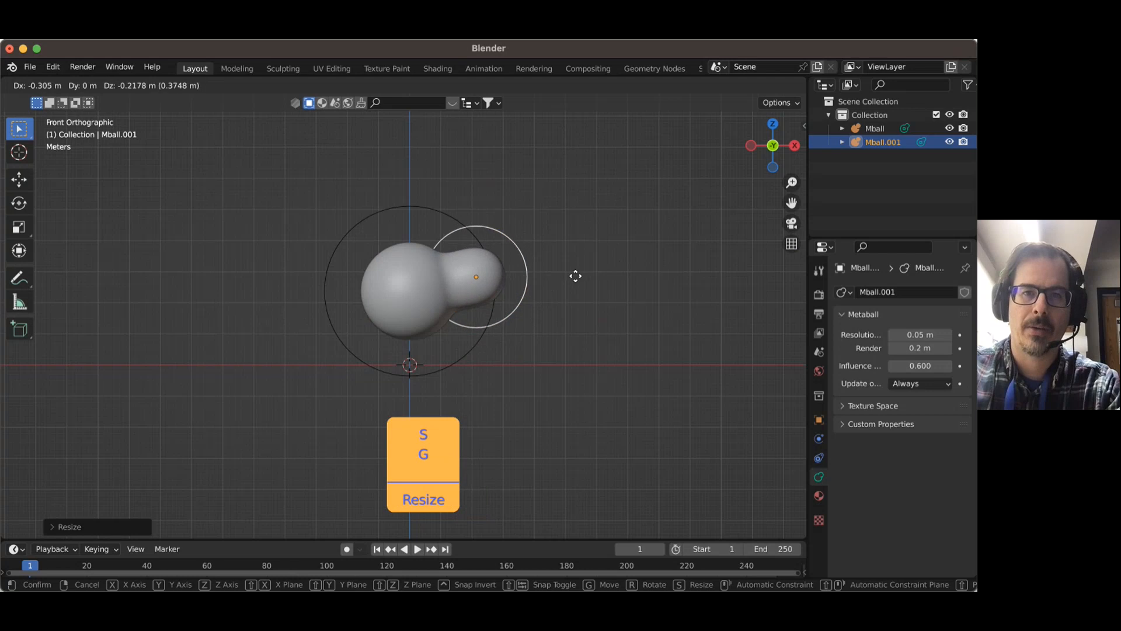
click(586, 271)
key(s)
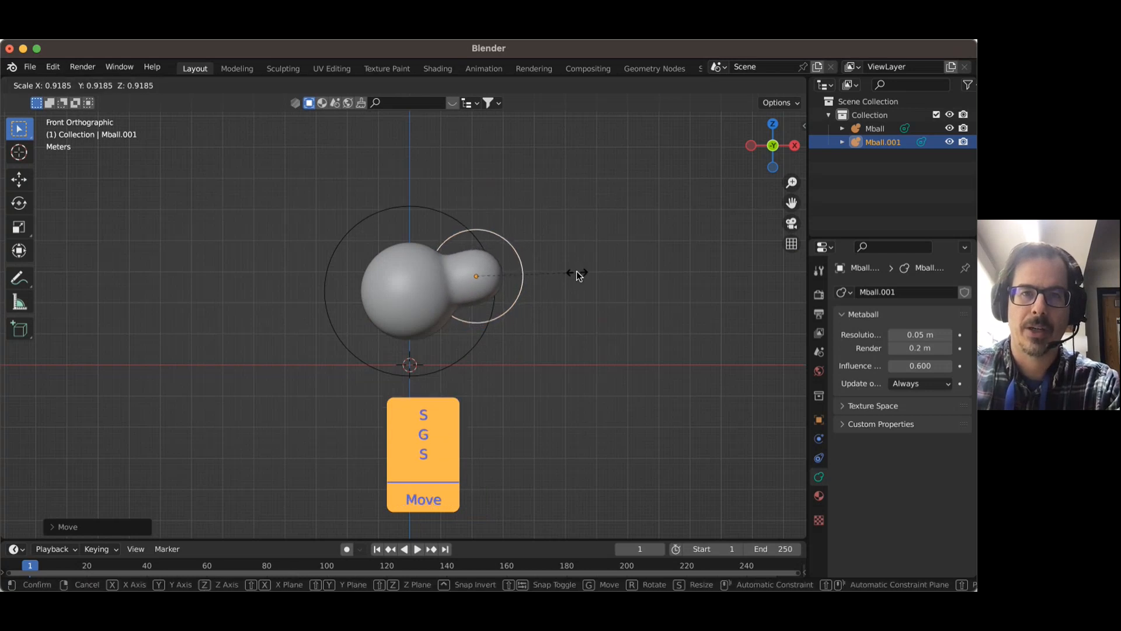
click(576, 275)
key(g)
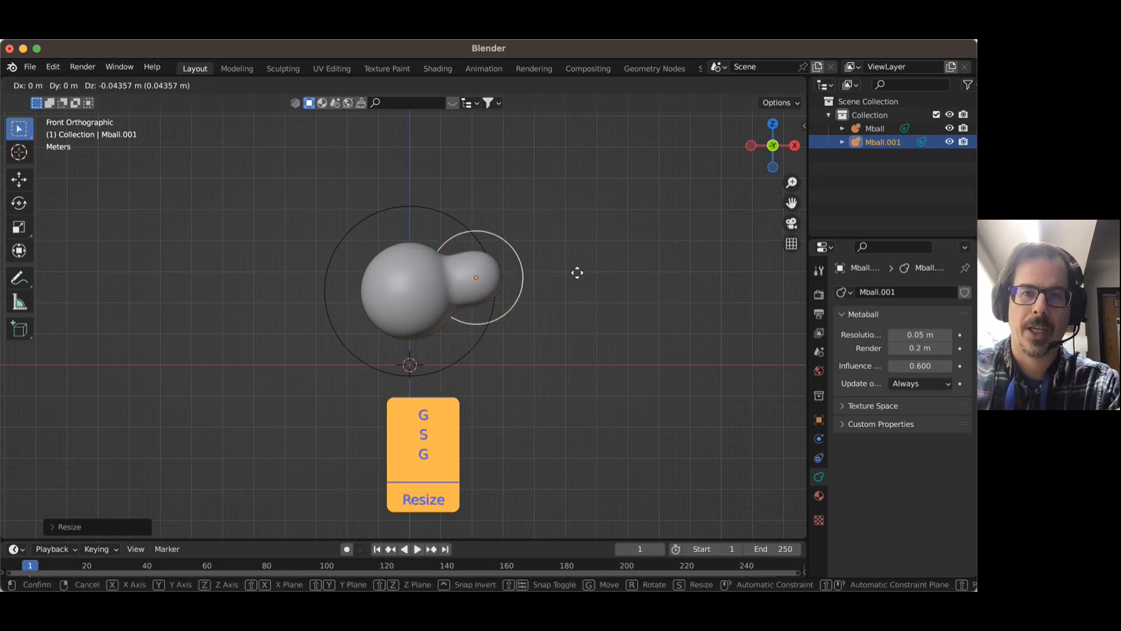
click(577, 277)
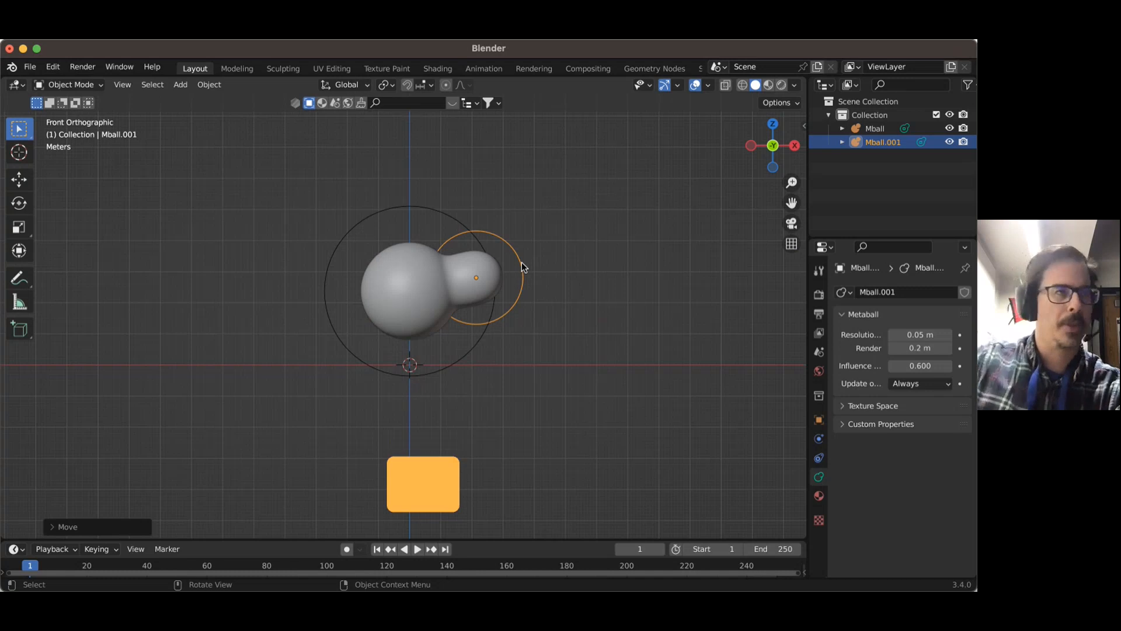
- Duplicate the small metaball about 4.14 m along negative X to the large ball's other side, and nudge the copy slightly outward
key(shift+d)
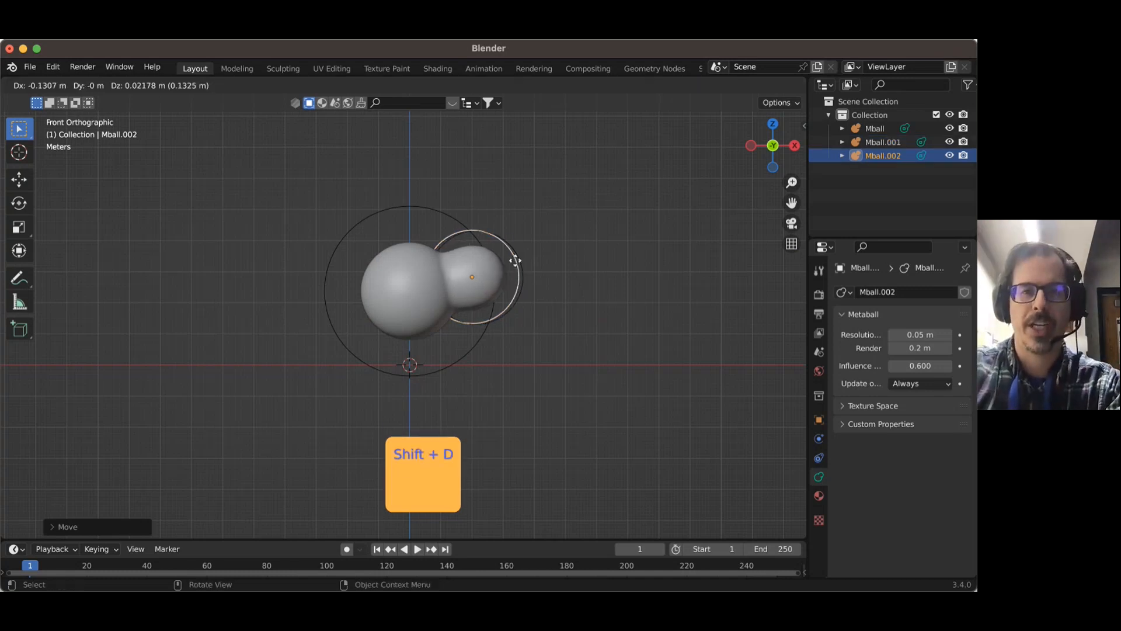
key(x)
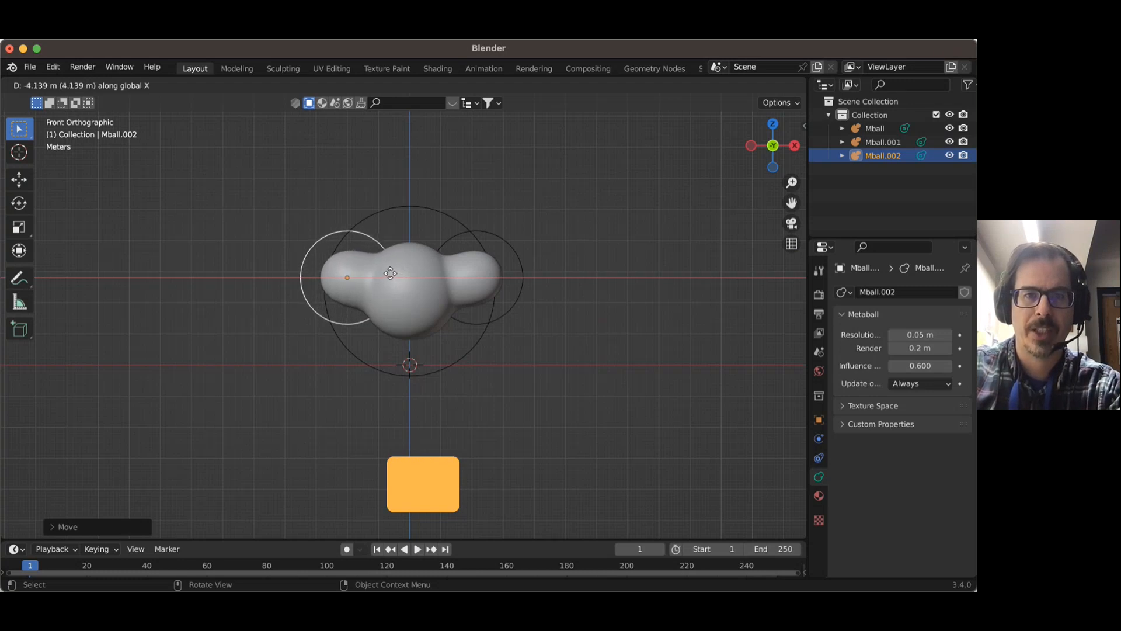
click(390, 273)
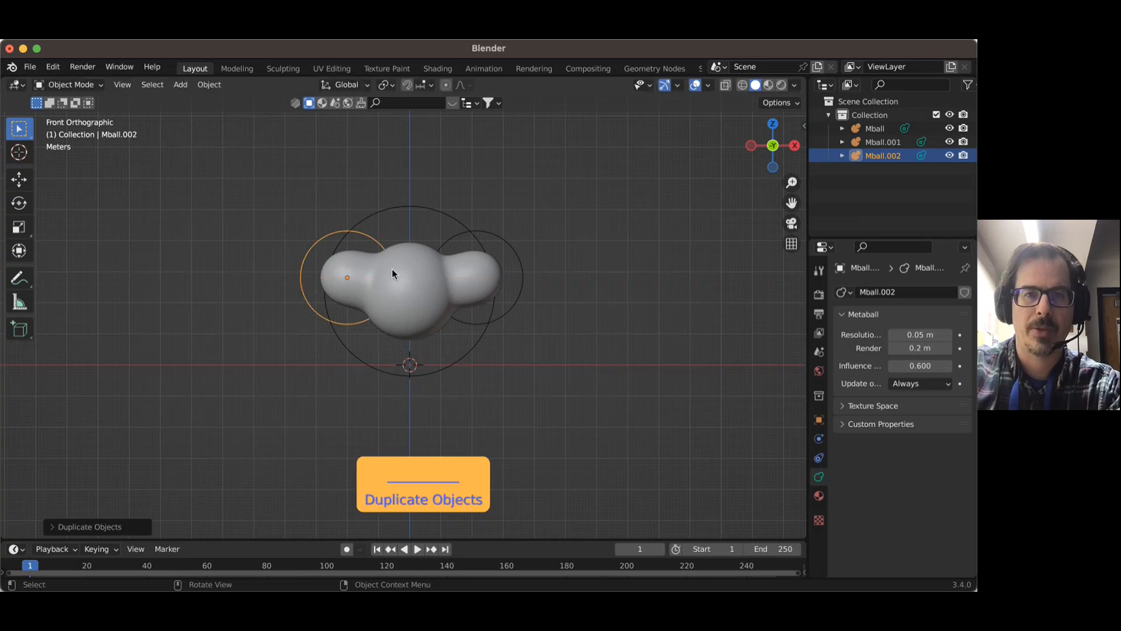
scroll(576, 244, up, 2)
scroll(572, 242, up, 3)
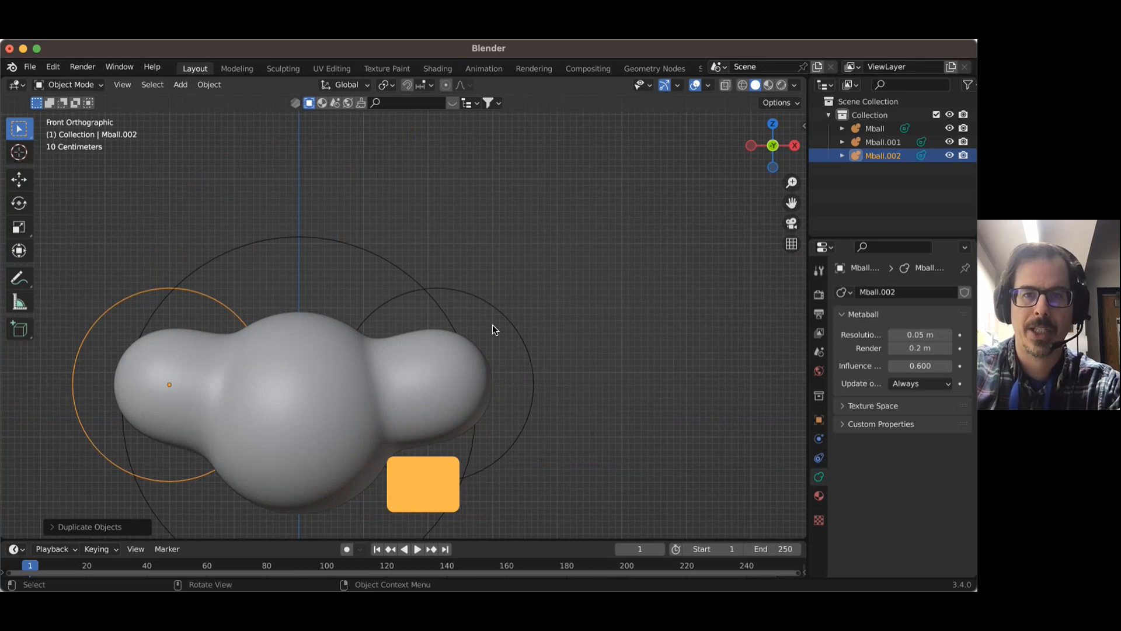
shift+scroll(283, 285, left, 5)
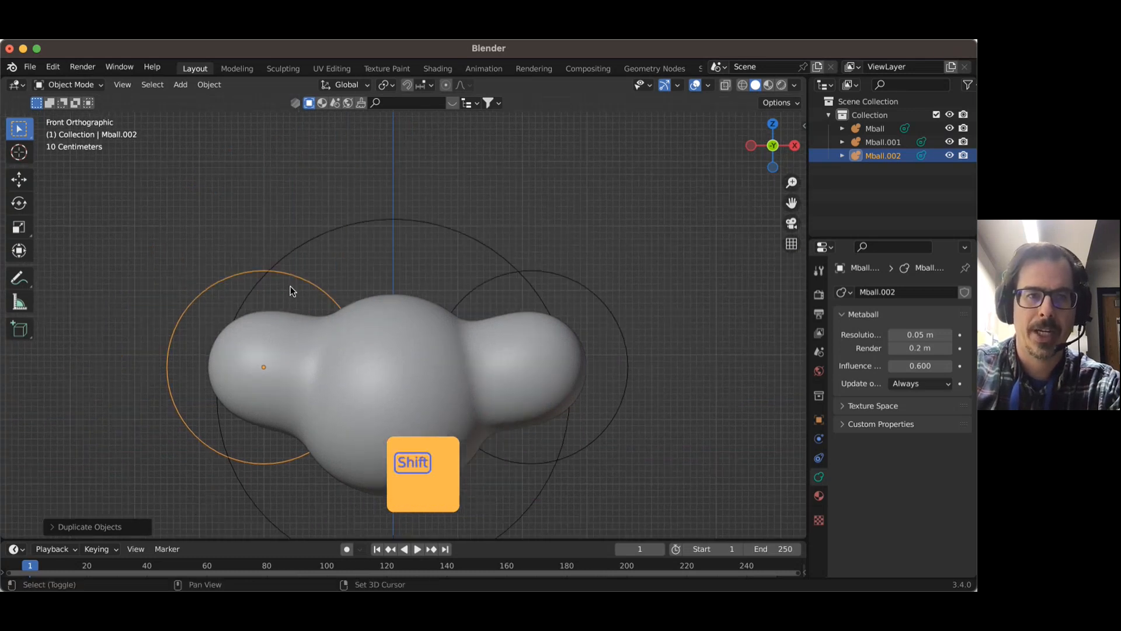
key(g)
click(222, 296)
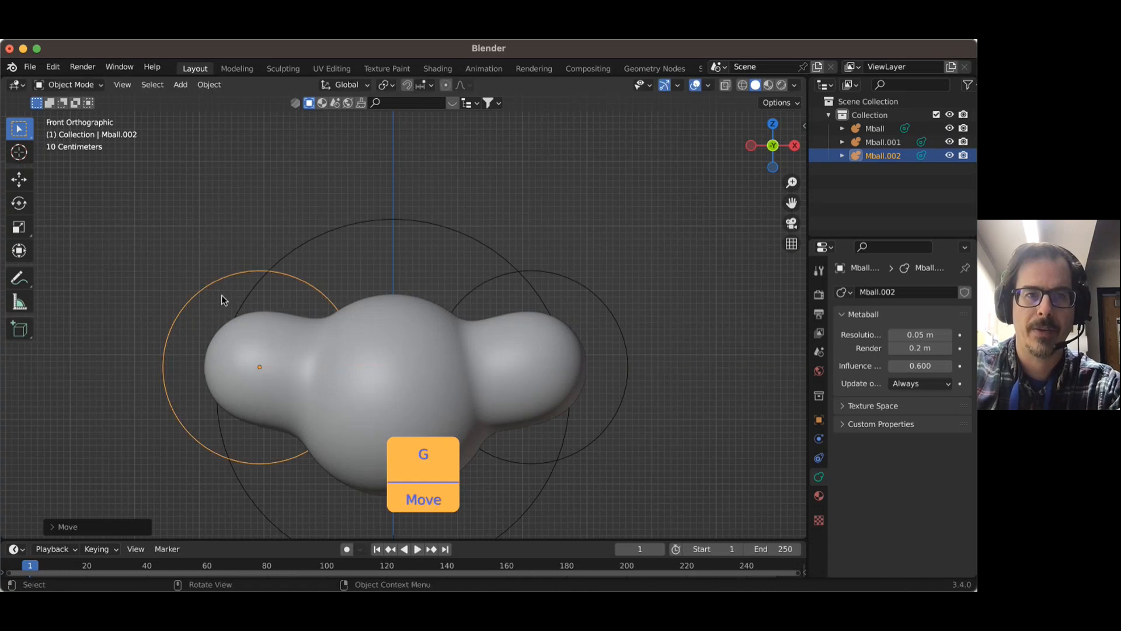
- Duplicate the small metaball on the negative X side about 0.97 m along X and 2.4 m down, as a leg under the body
shift+middle_drag(589, 358, 625, 258)
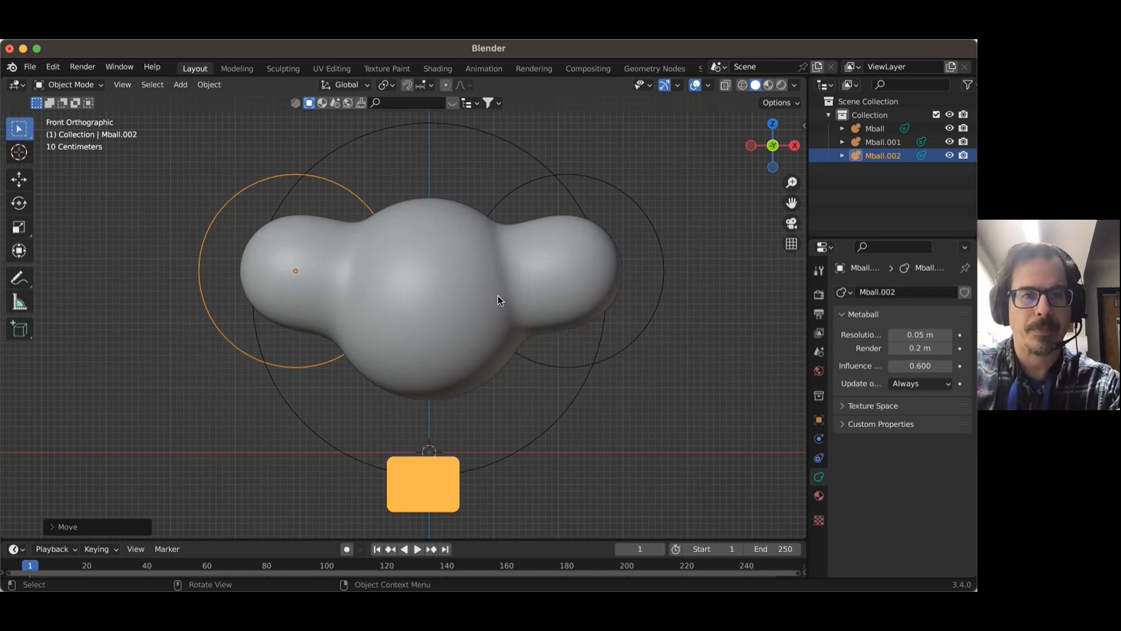
key(shift+d)
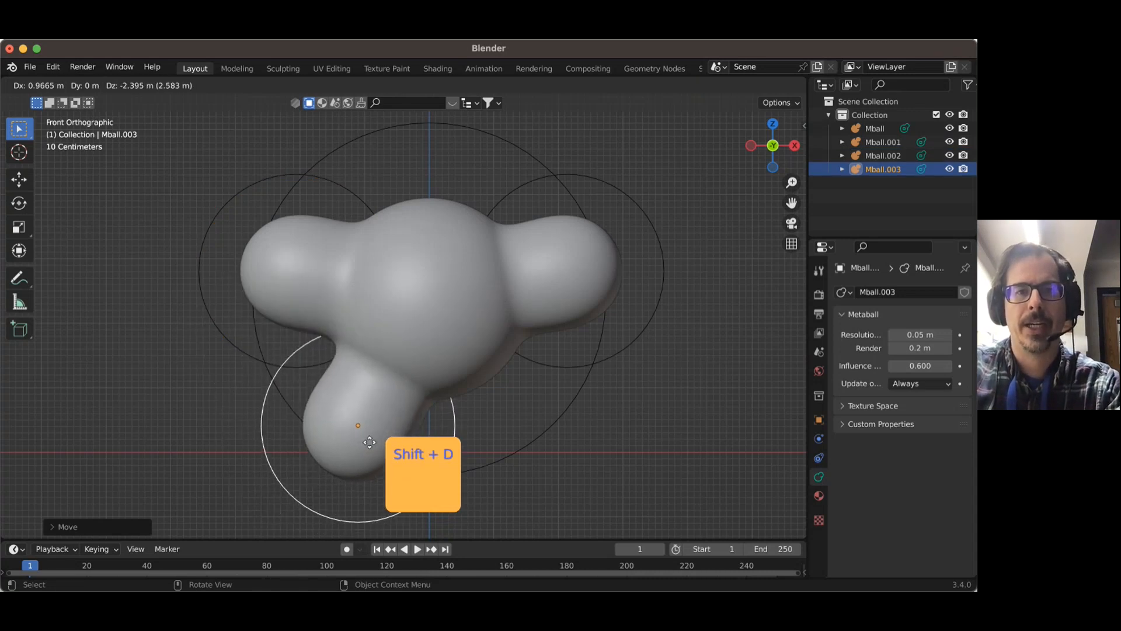
click(370, 447)
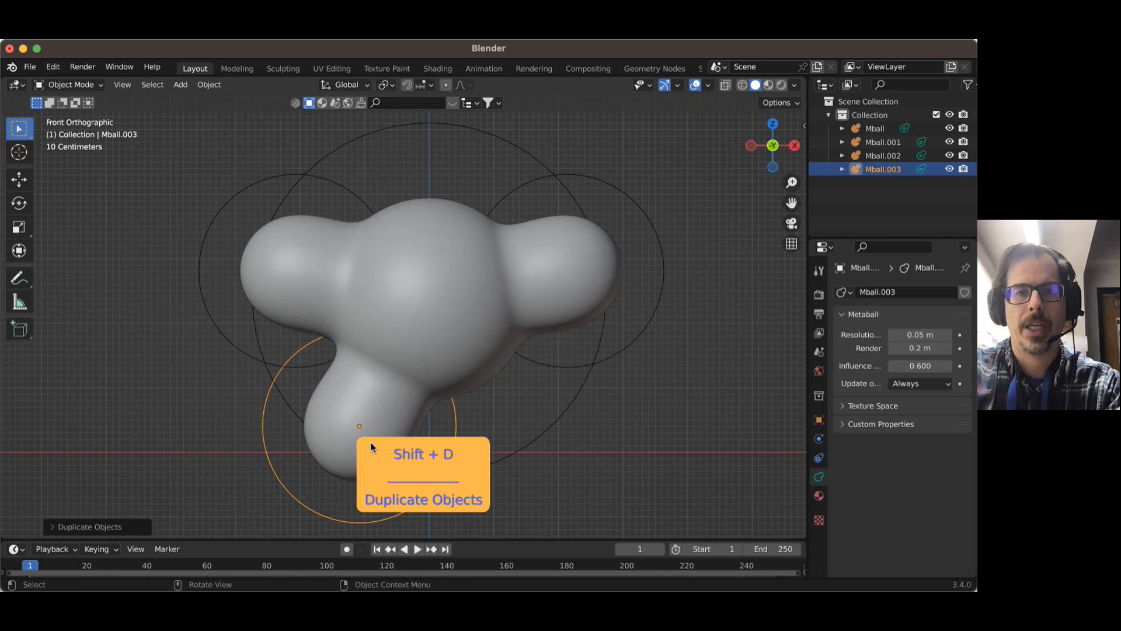
- Scale the leg metaball down slightly and raise it a little toward the body
key(s)
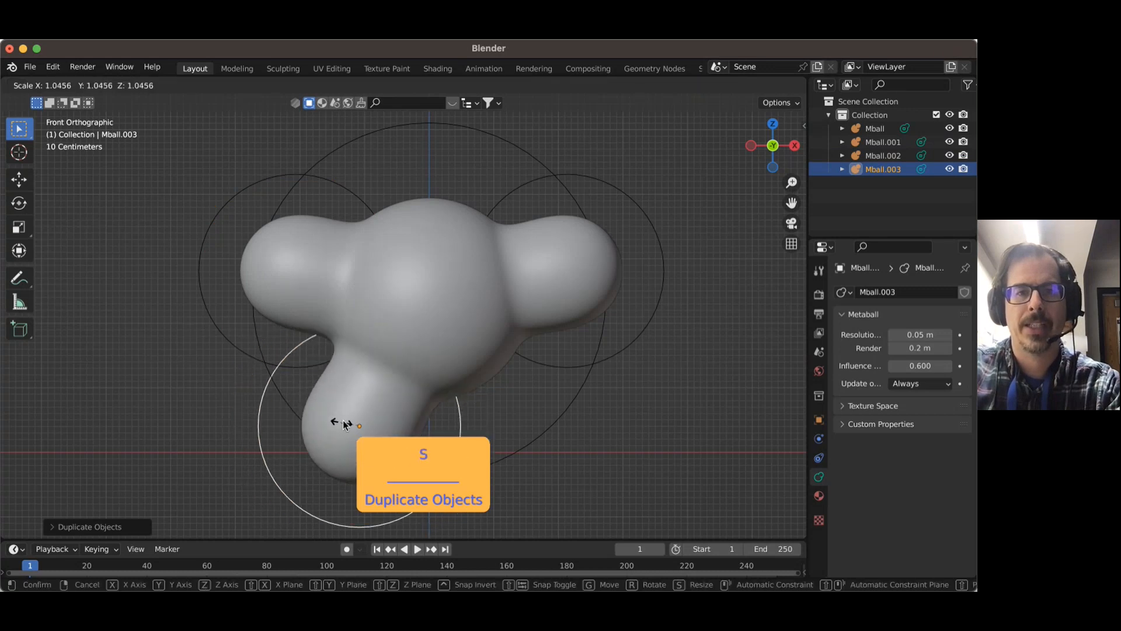
click(345, 425)
shift+middle_drag(546, 429, 521, 321)
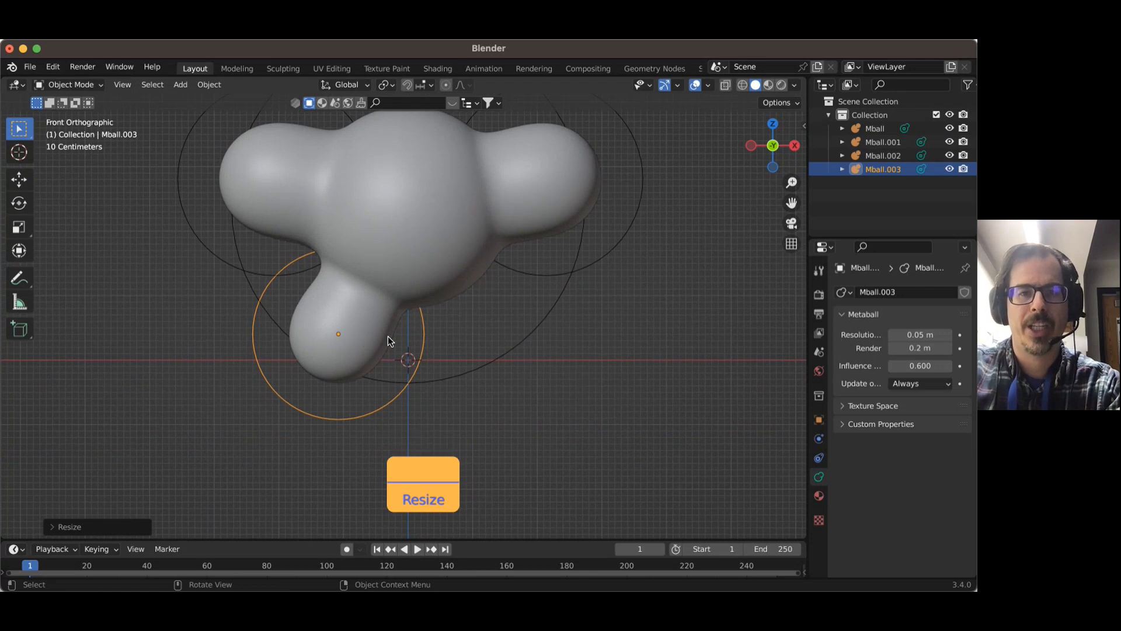
key(s)
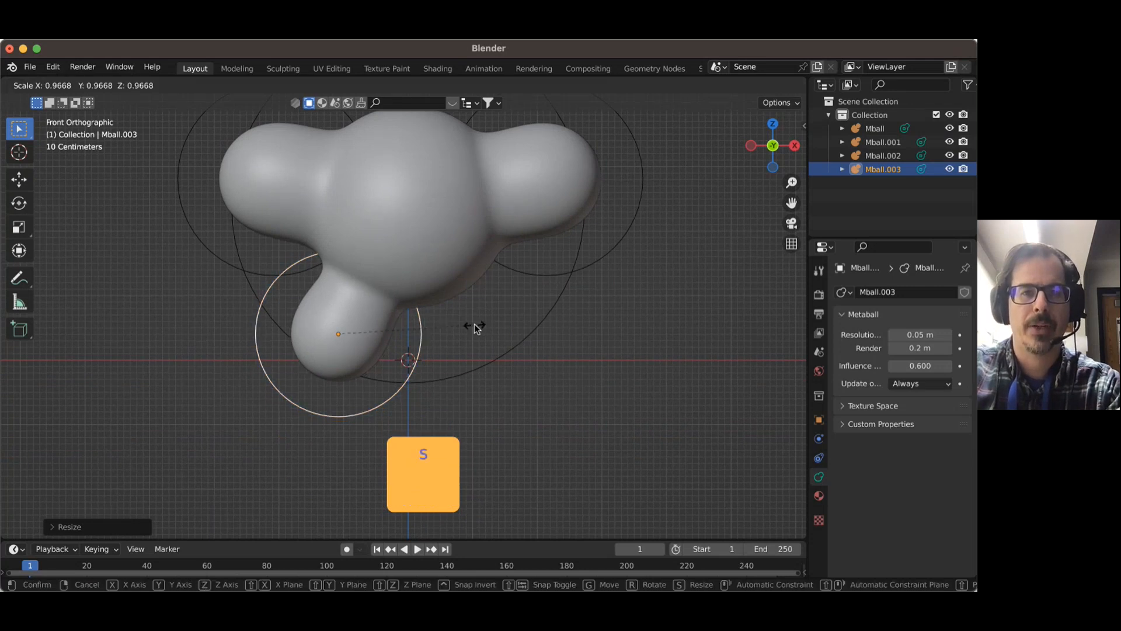
click(474, 323)
key(g)
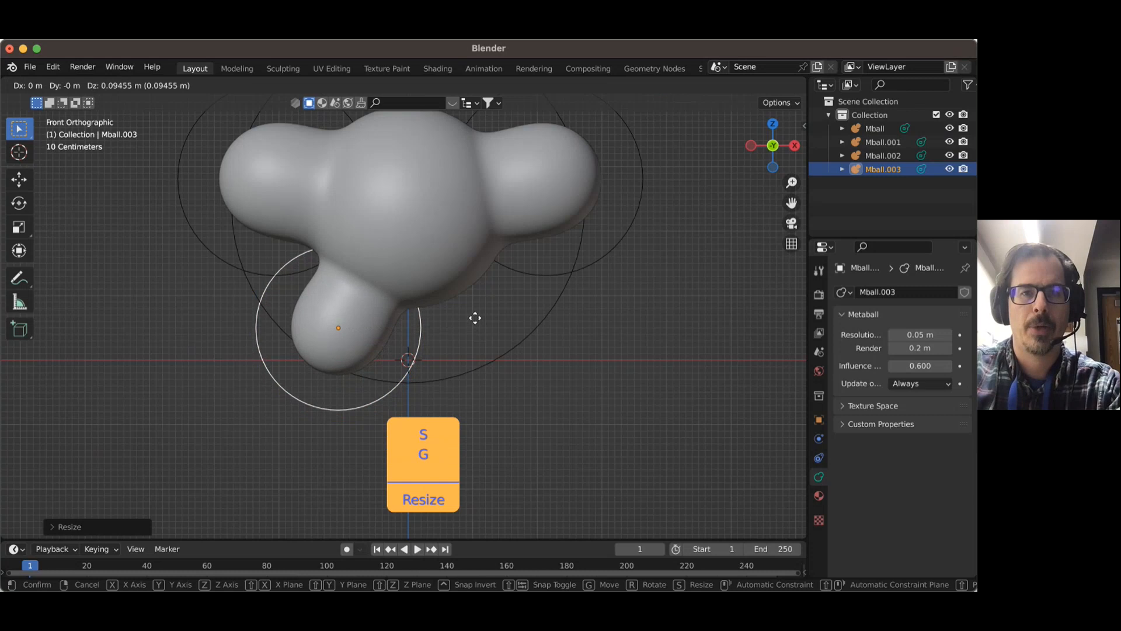
click(475, 314)
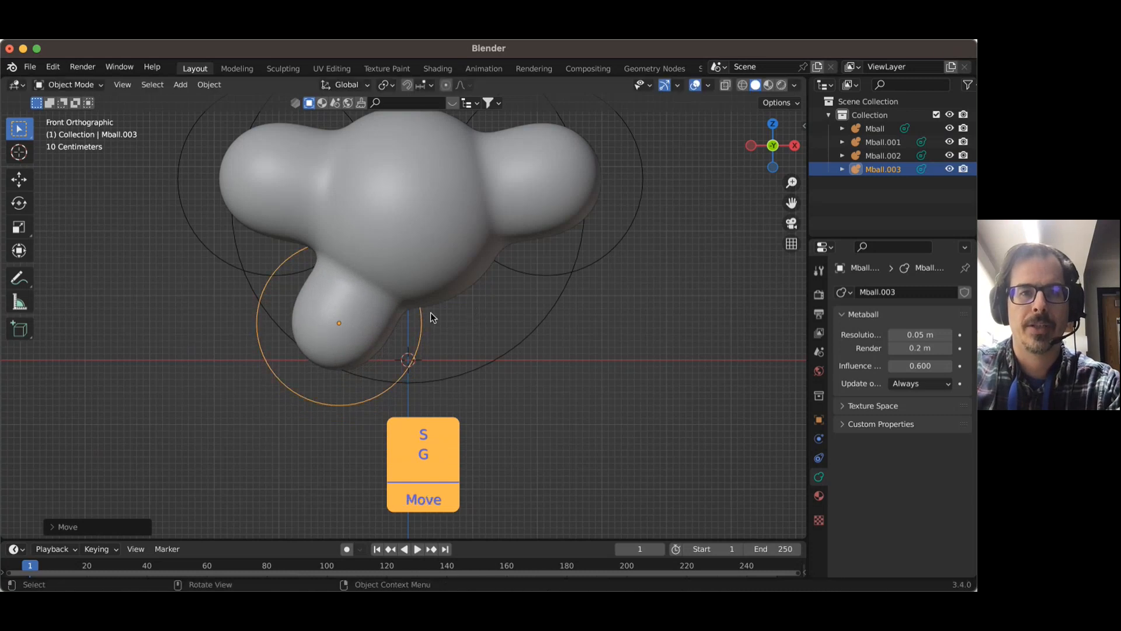
- Duplicate the leg metaball about 2.1 m along X to form the second leg
key(shift+d)
key(x)
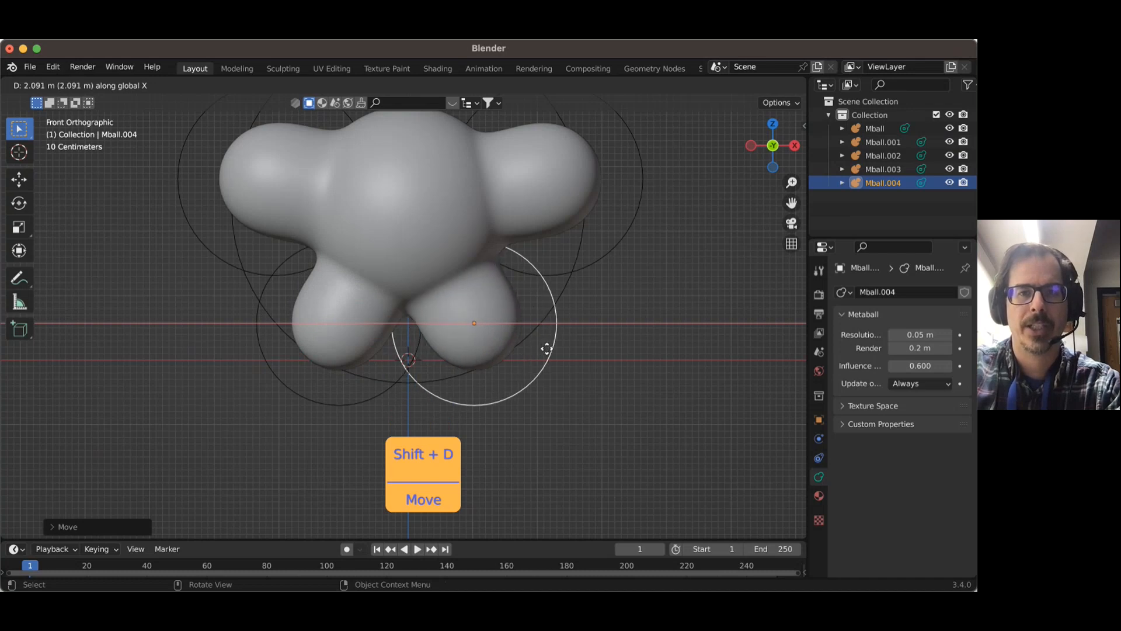
click(537, 347)
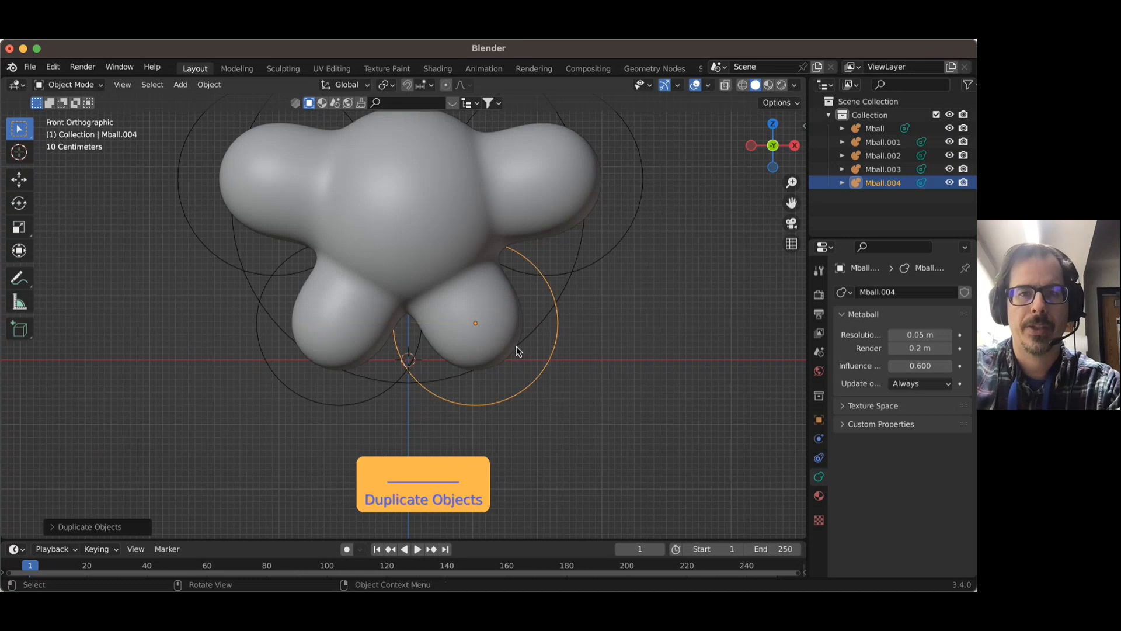
- Inspect the blobby figure up close and from several angles, and return to the front orthographic view
scroll(506, 338, up, 2)
scroll(565, 322, down, 3)
middle_drag(612, 269, 581, 285)
scroll(581, 283, up, 3)
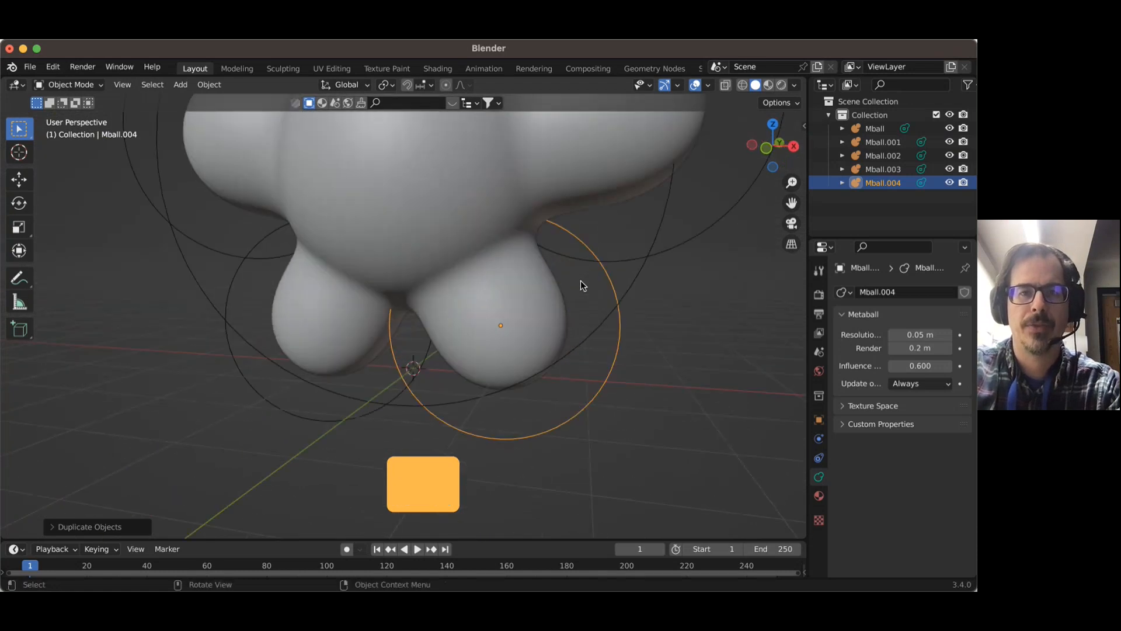
scroll(571, 342, down, 4)
scroll(560, 339, up, 1)
middle_drag(551, 329, 601, 328)
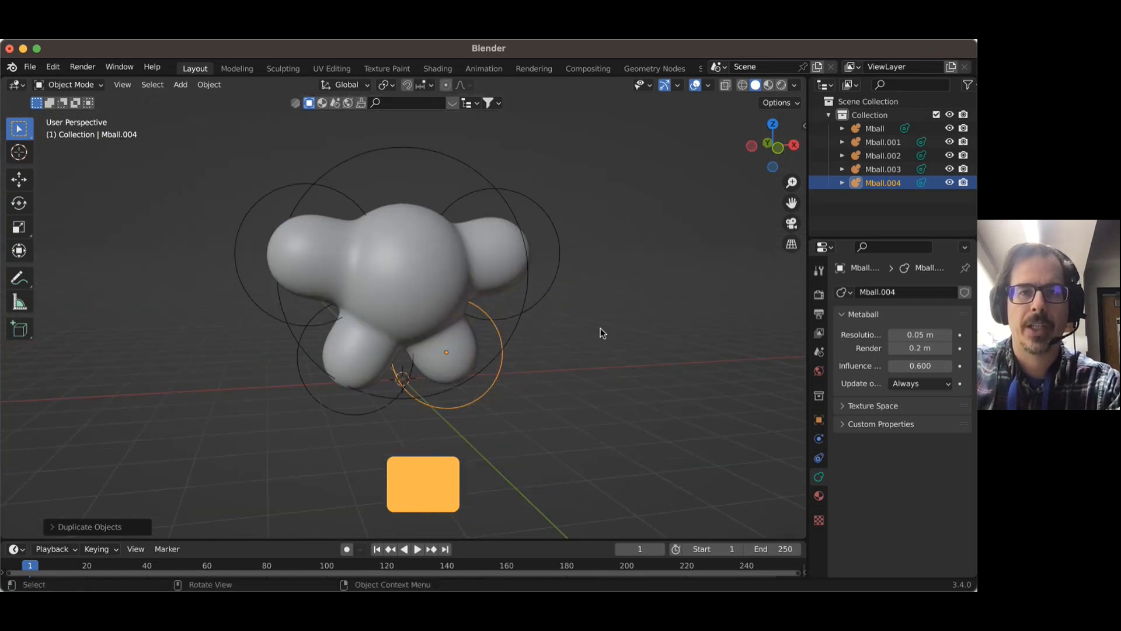
click(778, 148)
- Select all five metaballs and convert them to a mesh
click(404, 285)
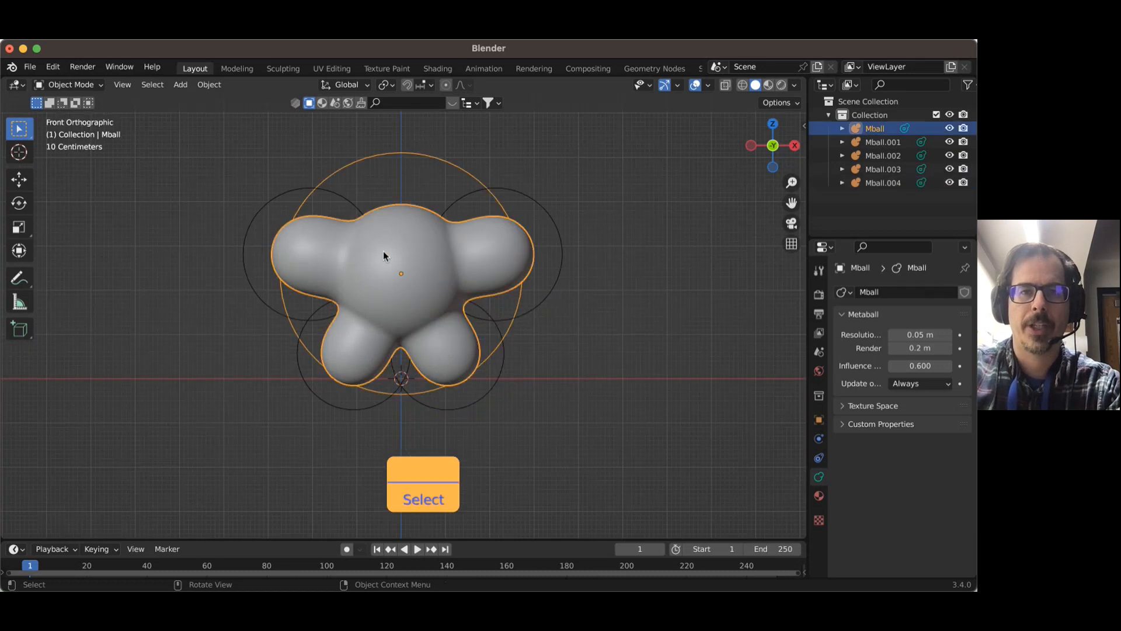
drag(190, 131, 669, 427)
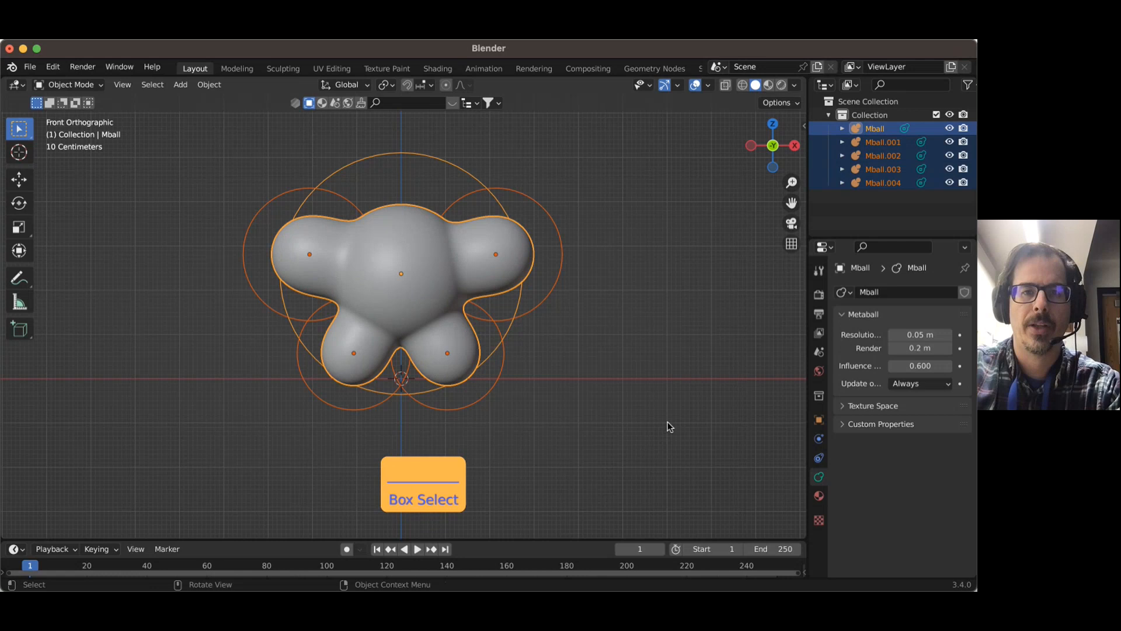
click(211, 85)
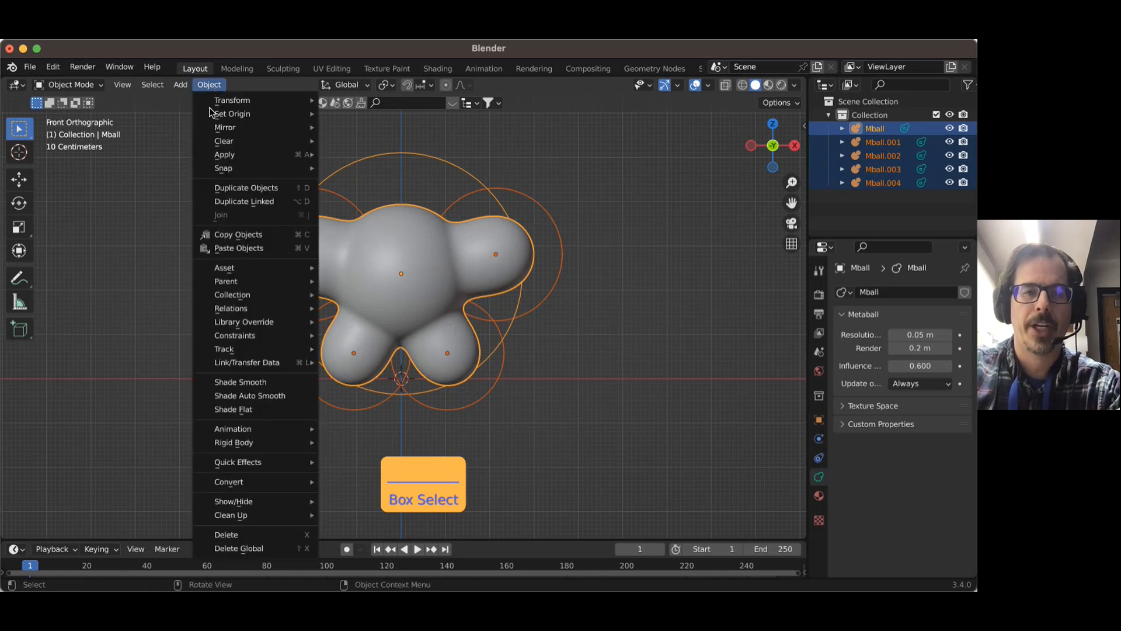
mouse_move(275, 481)
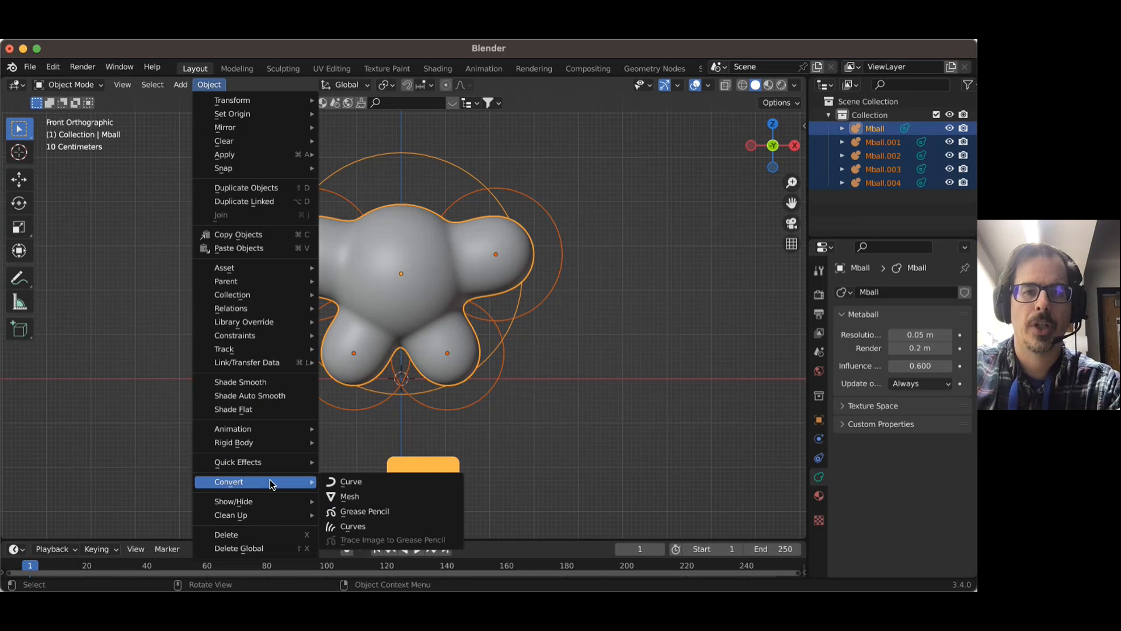
click(358, 497)
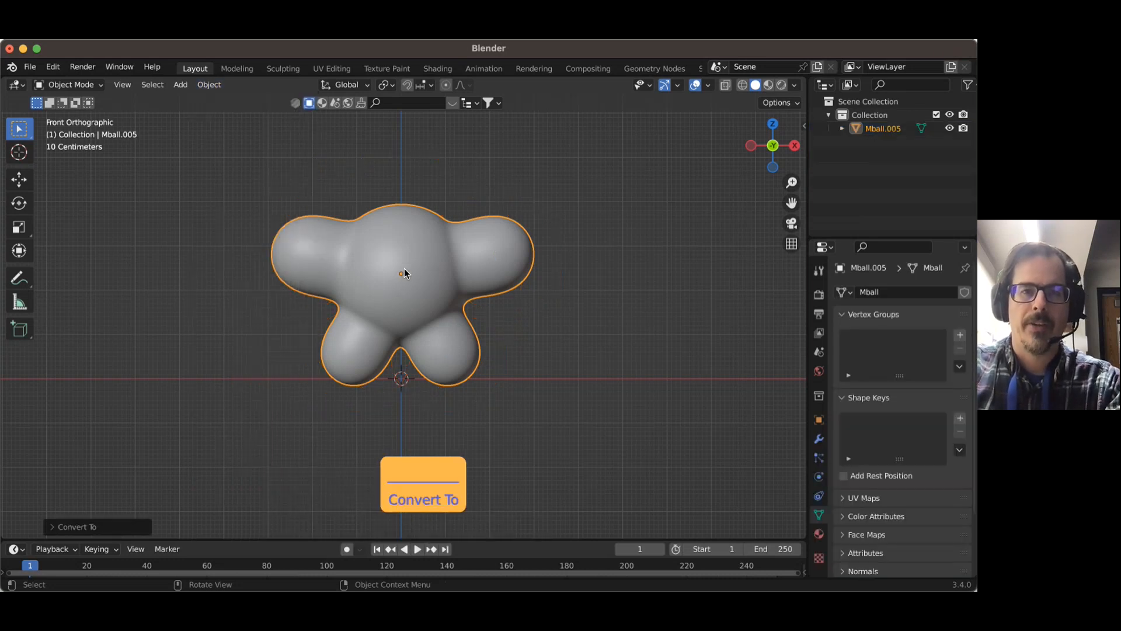
- Examine the converted figure's mesh density in Edit Mode from several angles, and return to Object Mode
click(89, 86)
key(Tab)
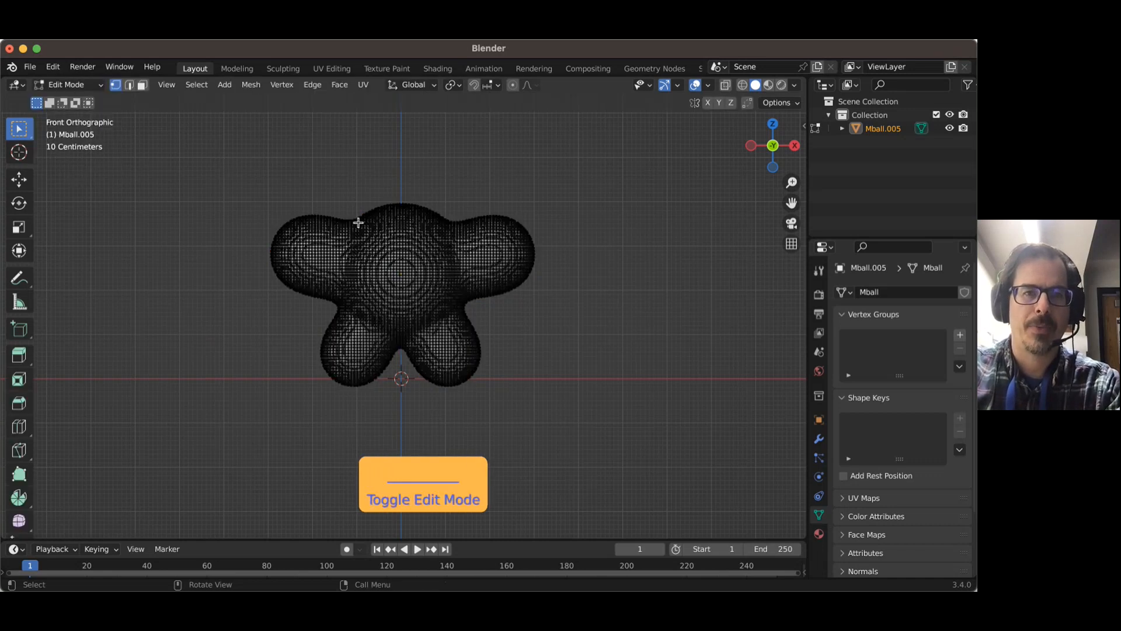
scroll(467, 255, up, 8)
middle_drag(467, 255, 337, 258)
shift+middle_drag(575, 227, 470, 297)
scroll(471, 298, down, 5)
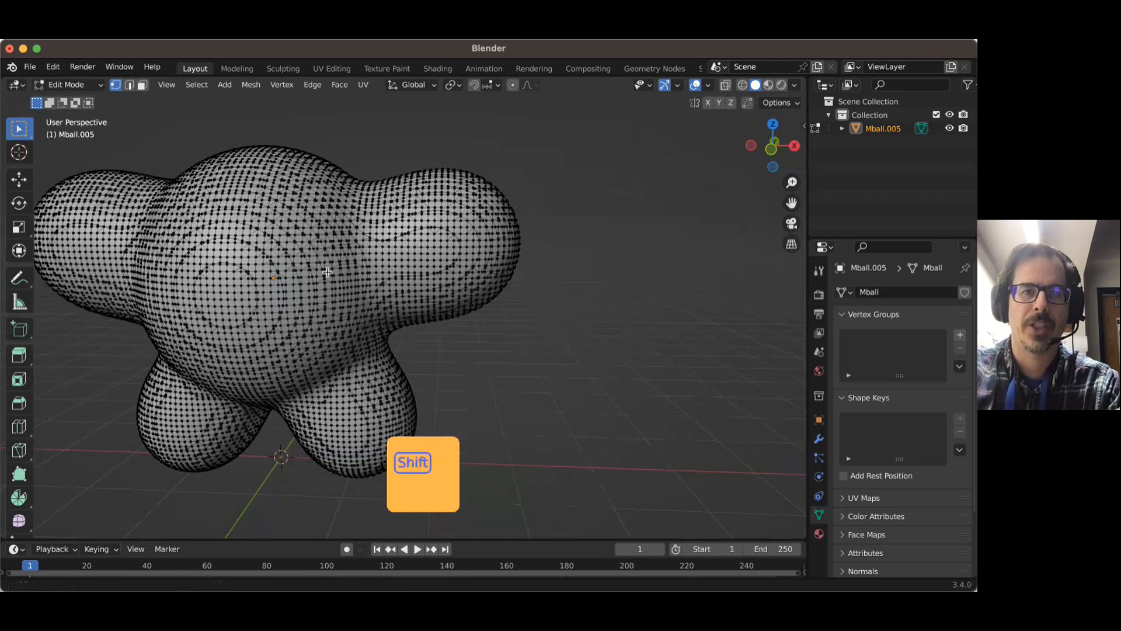
shift+middle_drag(316, 288, 415, 267)
scroll(423, 306, down, 3)
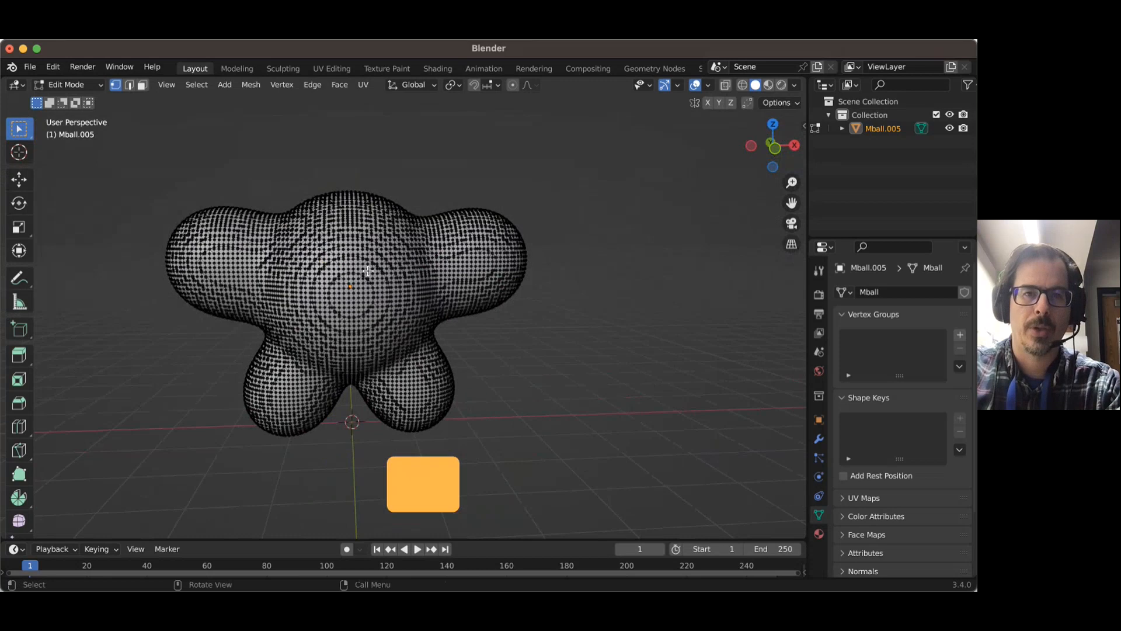
key(Tab)
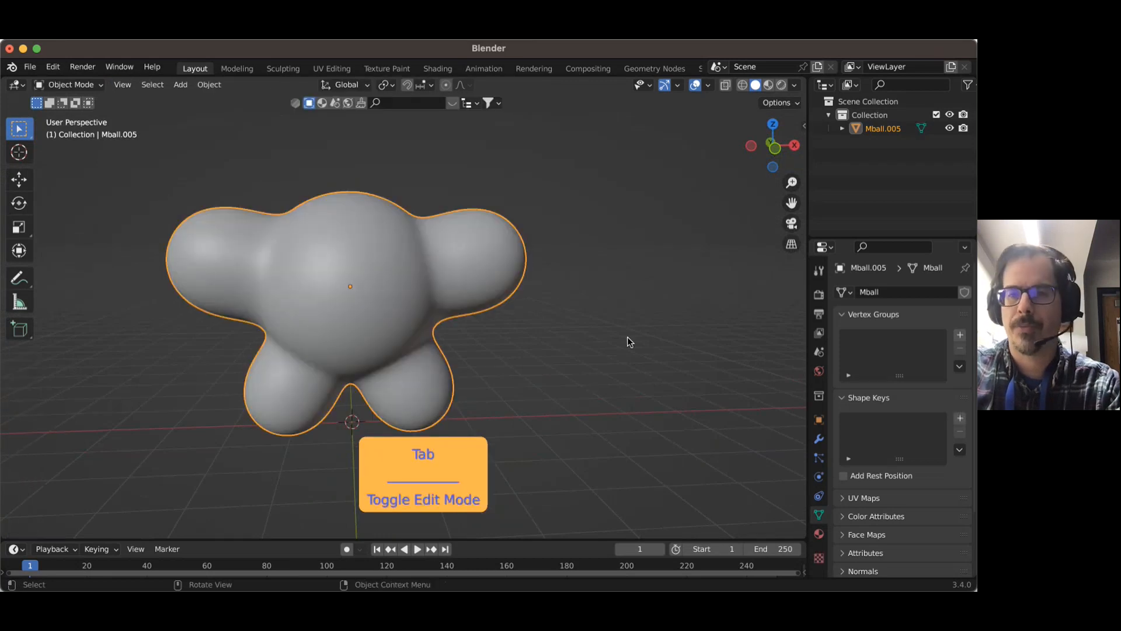
- Add a Remesh modifier to the figure and set its voxel size to 0.2 m
click(819, 439)
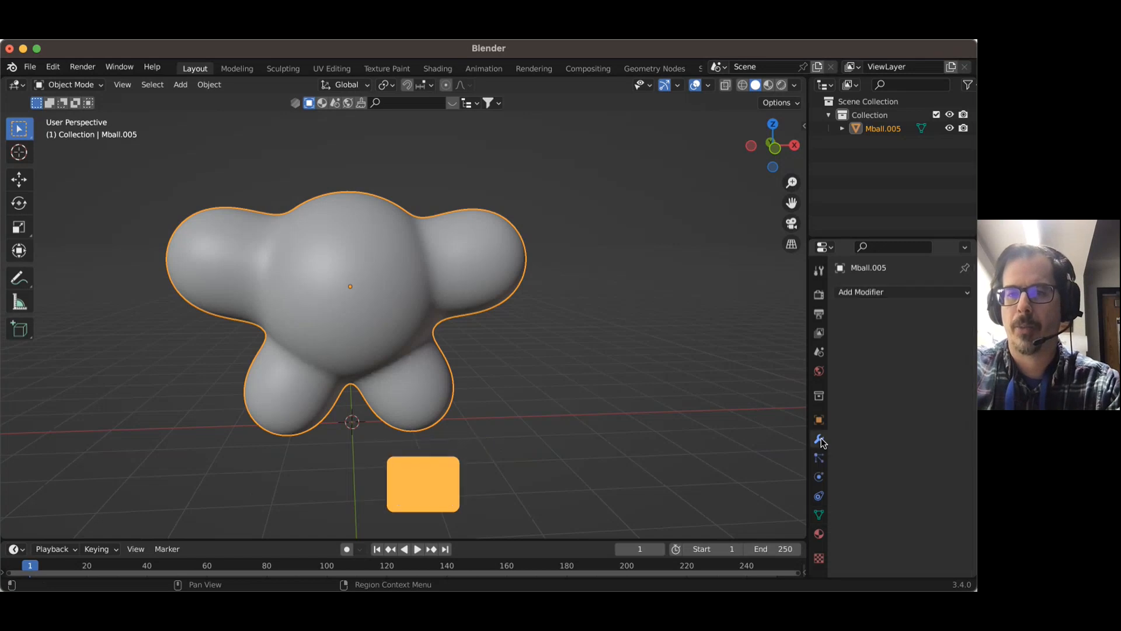
click(864, 292)
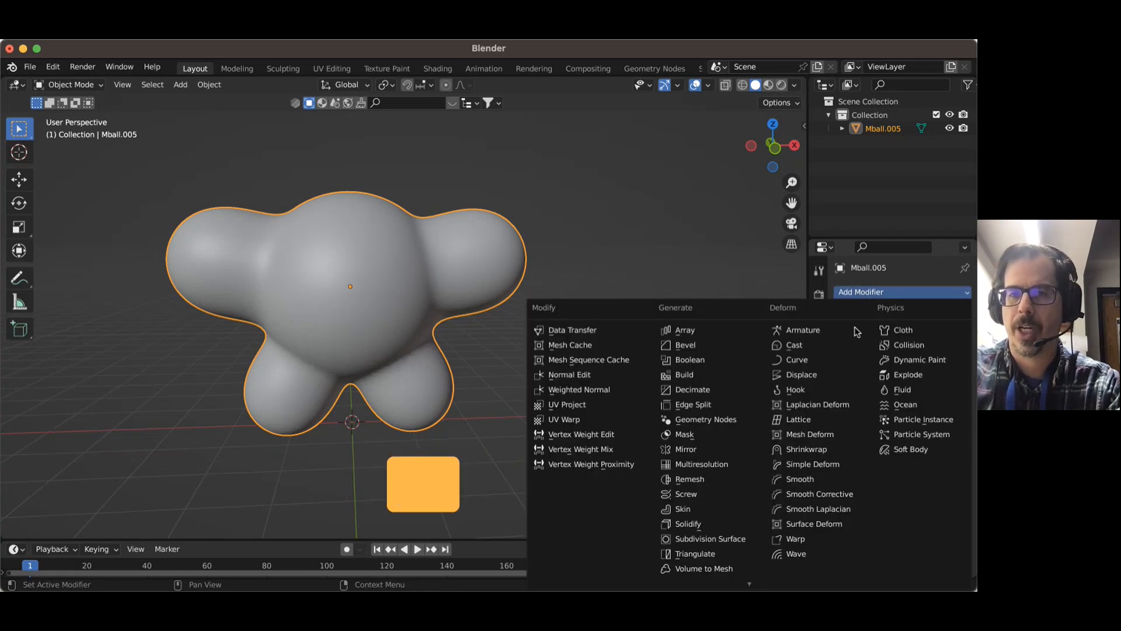
click(733, 479)
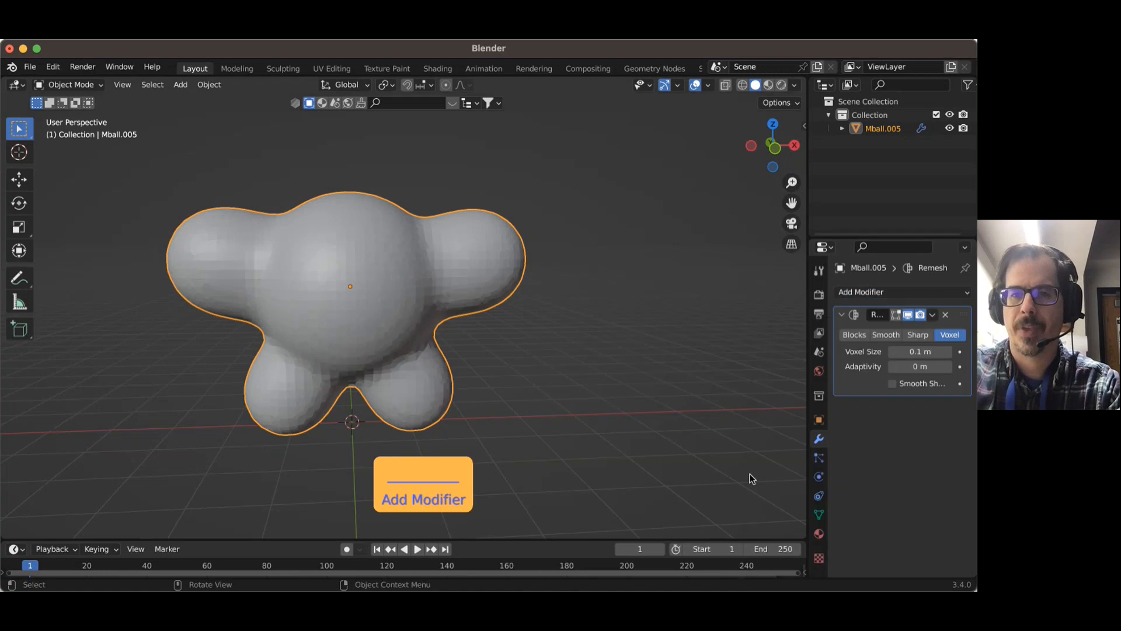
click(918, 352)
text(0.2)
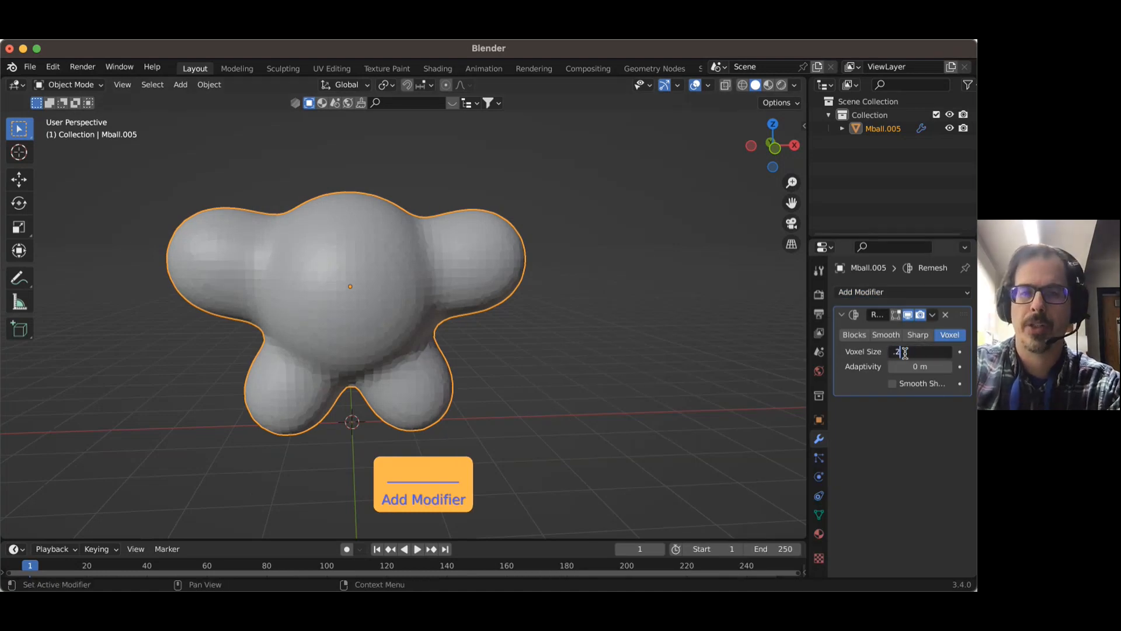
key(Return)
middle_drag(302, 278, 340, 284)
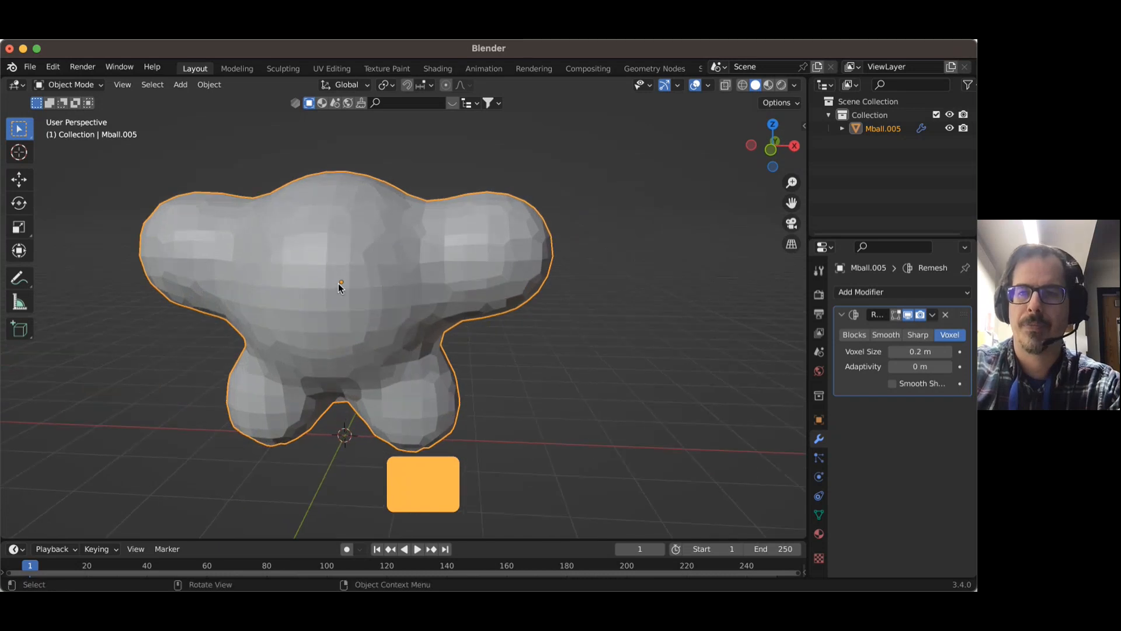
- Apply the Remesh modifier and check the figure's topology in Edit Mode before returning to Object Mode
click(932, 315)
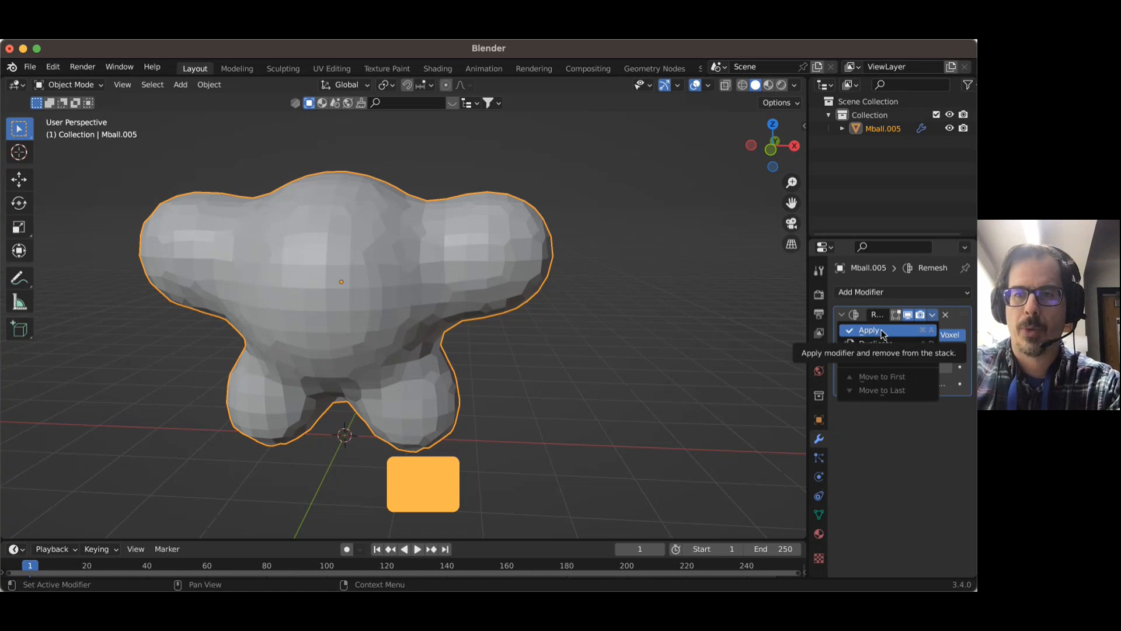
click(932, 314)
click(932, 314)
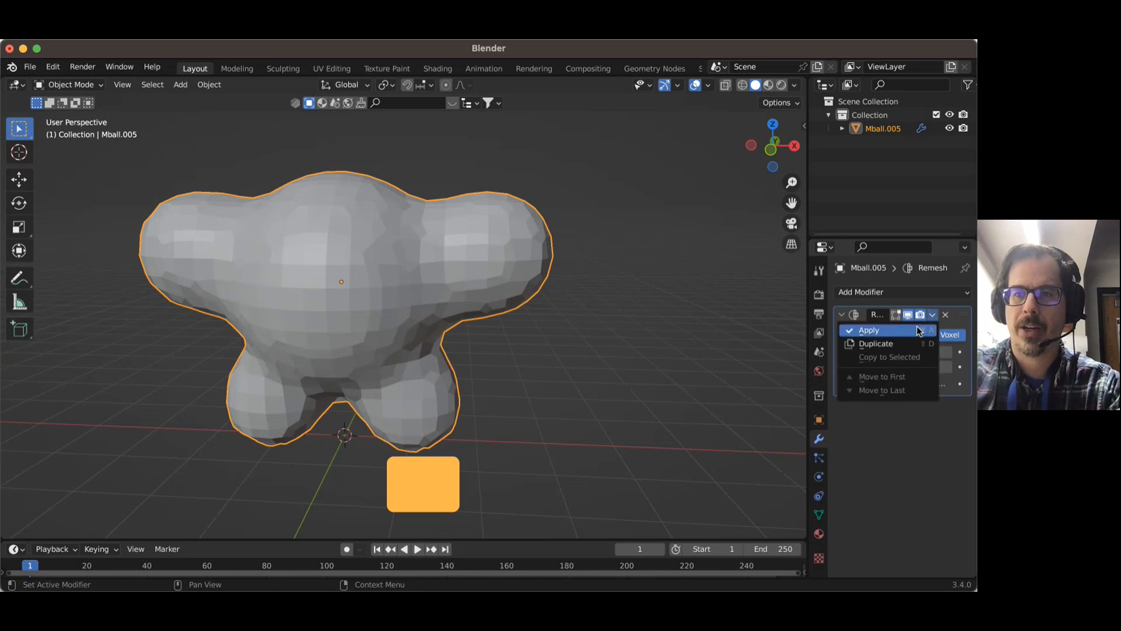
click(916, 329)
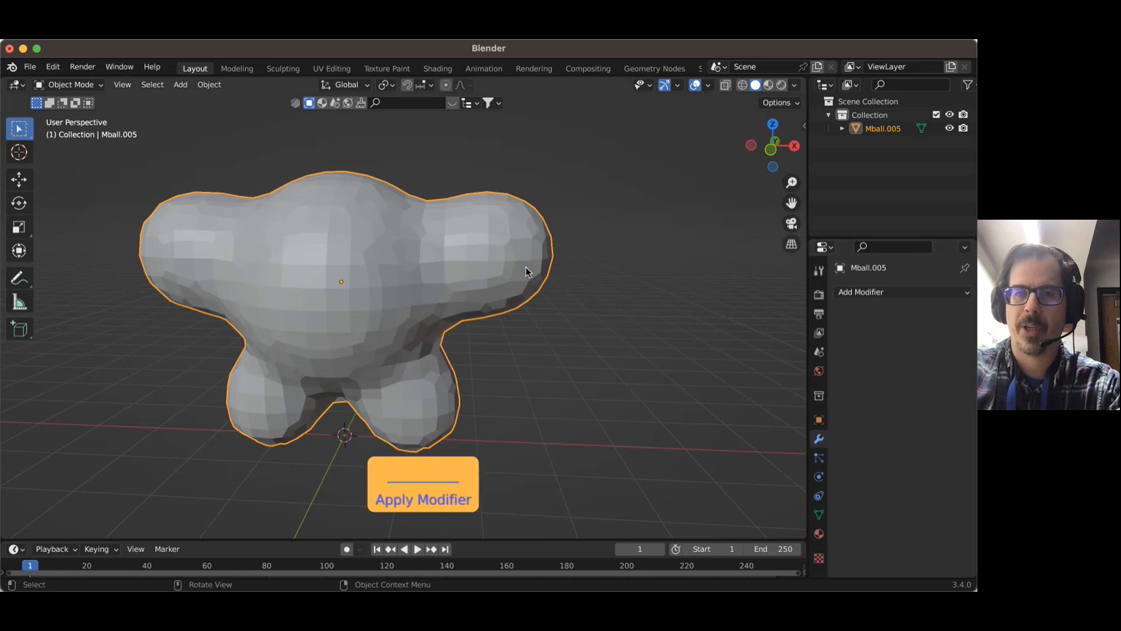
key(Tab)
mouse_move(422, 259)
middle_down()
mouse_move(555, 258)
mouse_move(475, 270)
mouse_move(362, 266)
mouse_move(456, 250)
mouse_move(403, 260)
middle_up()
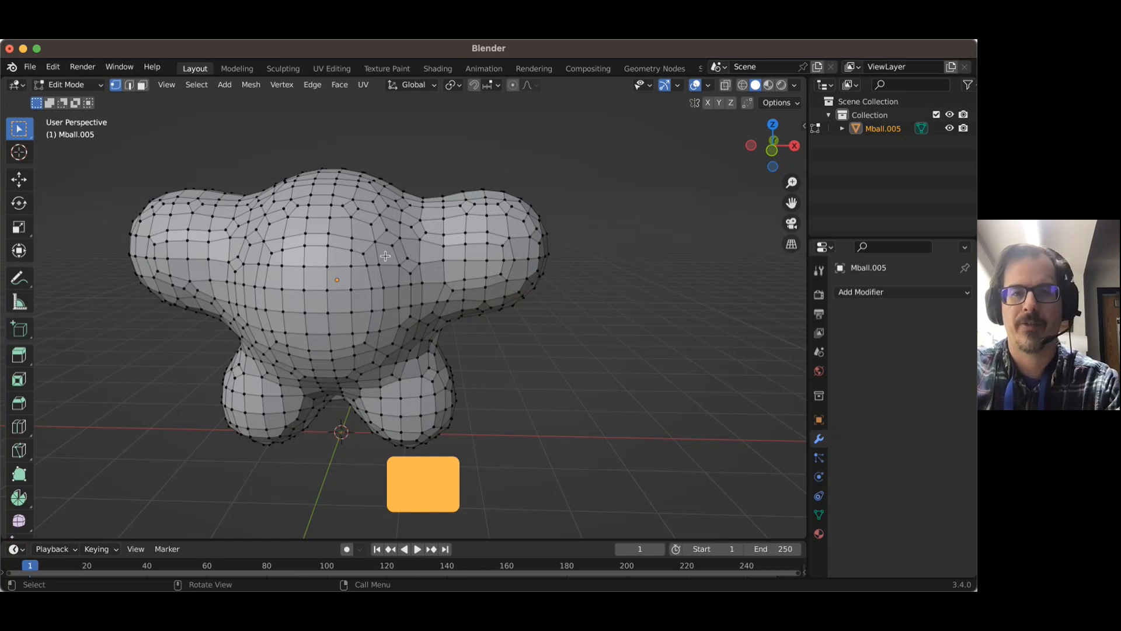
key(Tab)
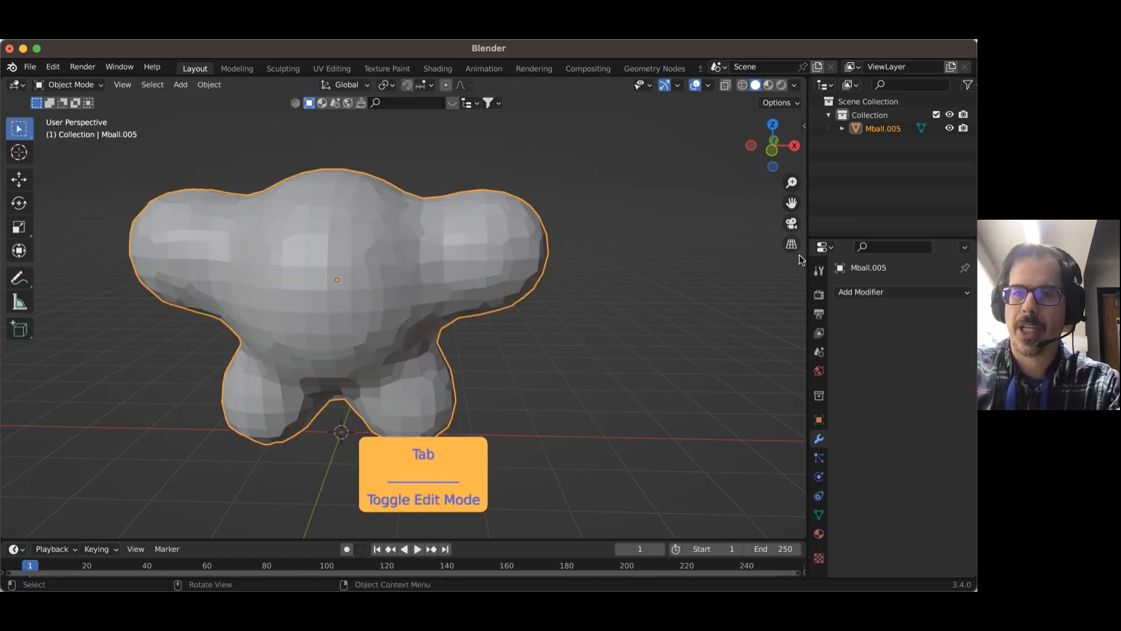
click(862, 293)
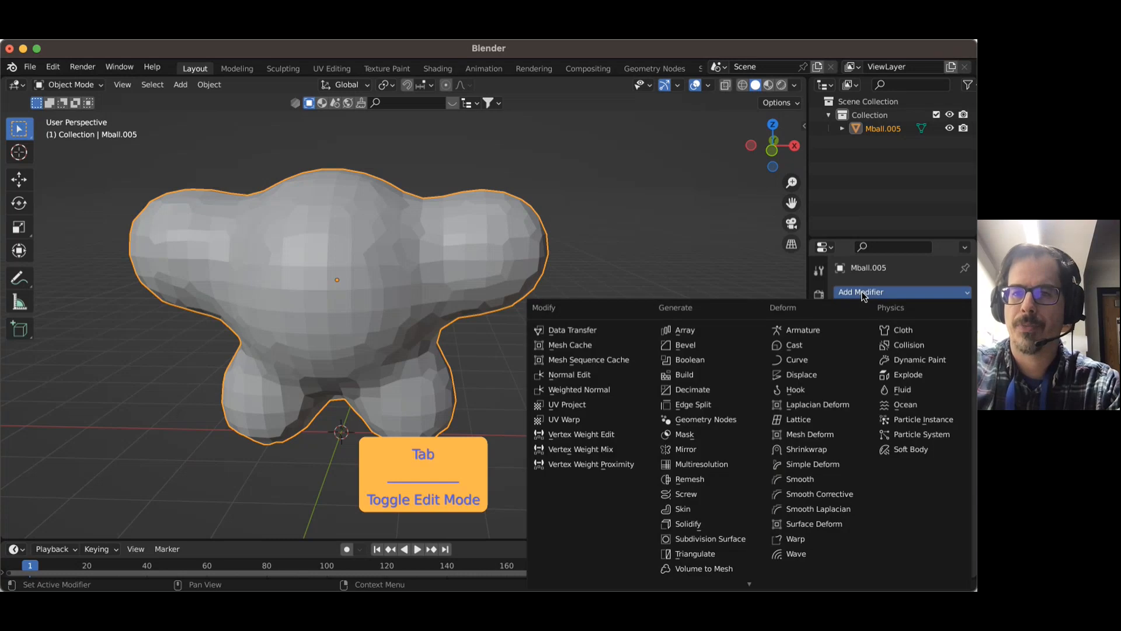
click(718, 525)
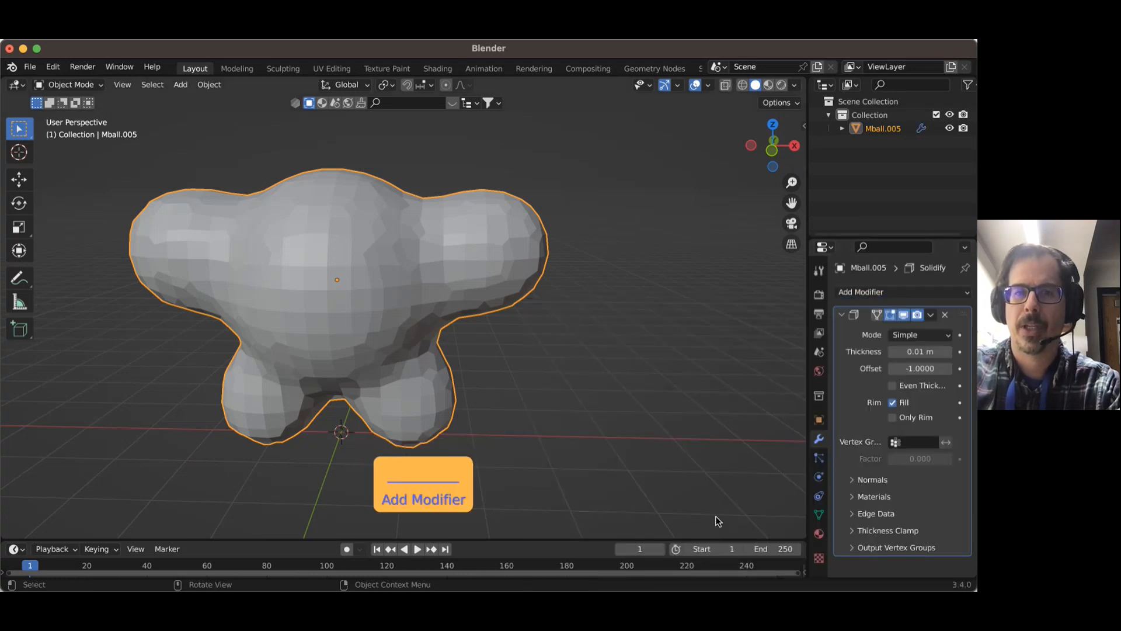
click(946, 314)
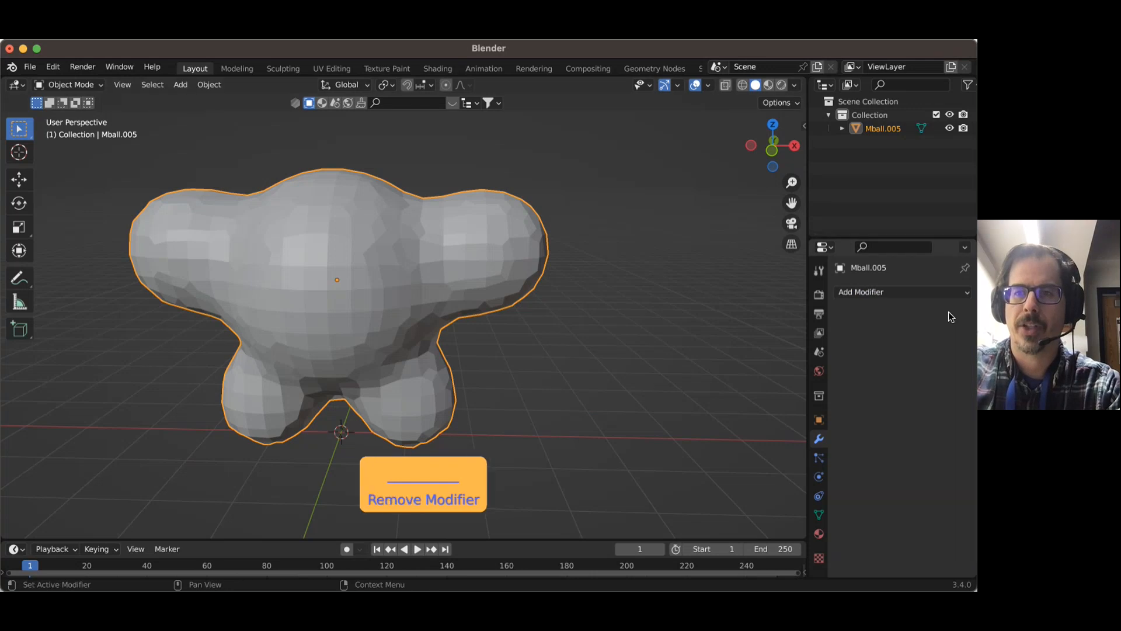
- Add a Catmull-Clark Subdivision Surface modifier to the figure, apply it, and check the mesh in Edit Mode before returning to Object Mode
click(909, 291)
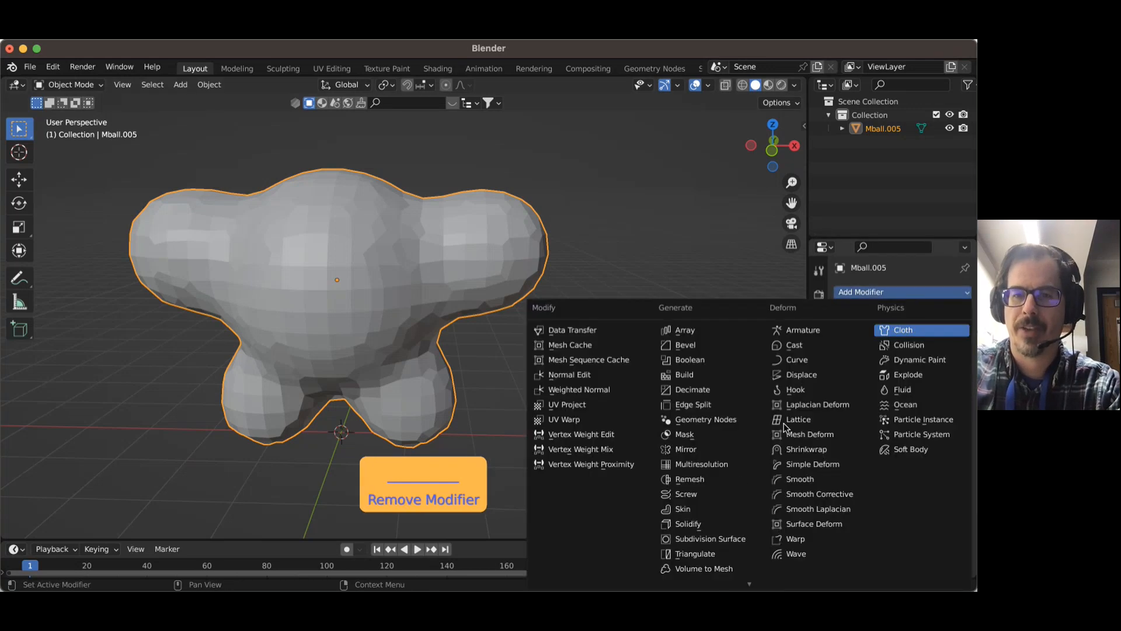
click(712, 534)
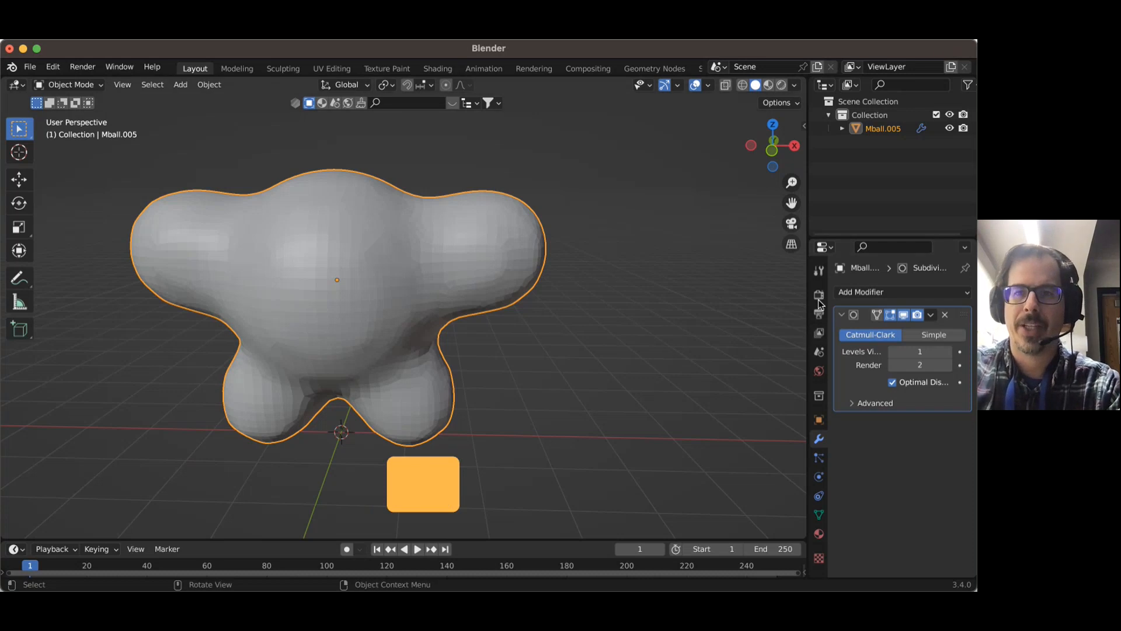
click(931, 315)
click(917, 331)
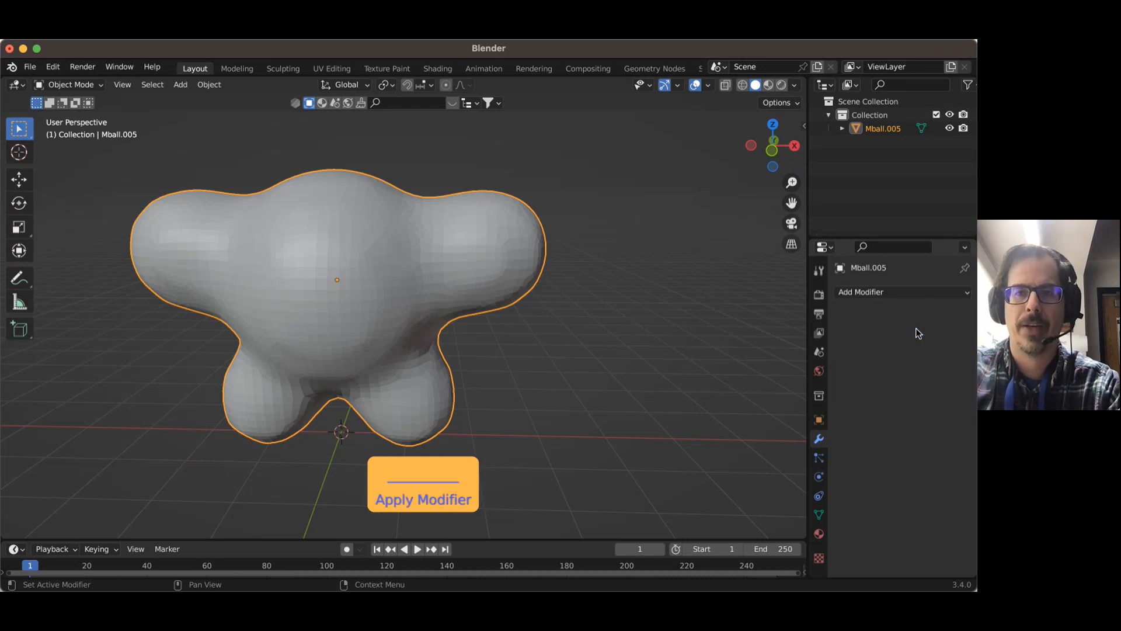
key(Tab)
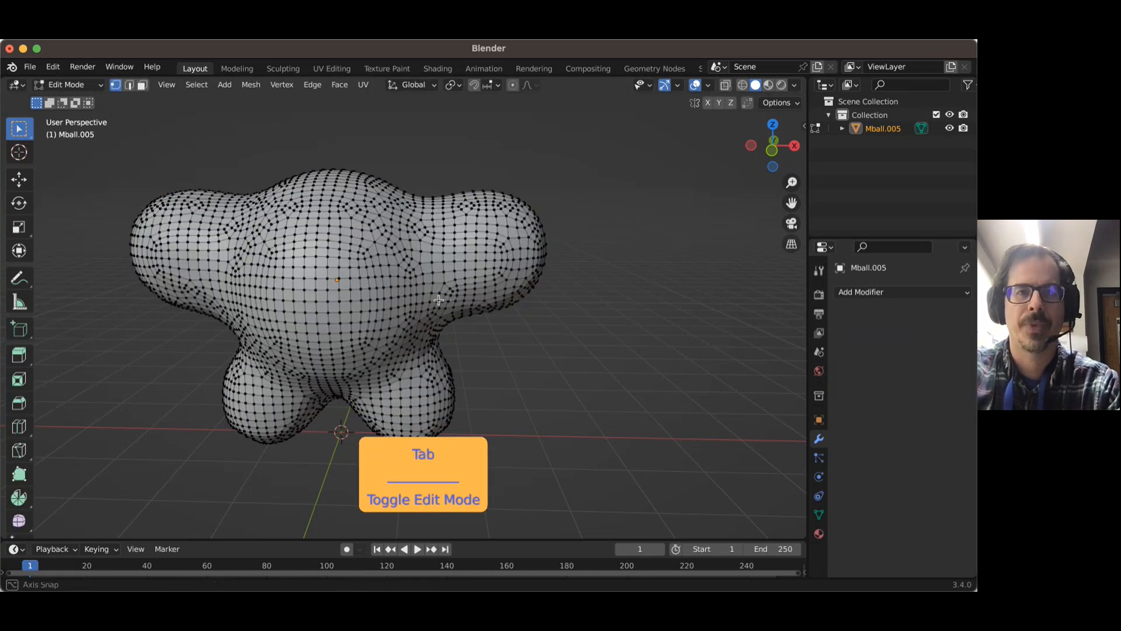
mouse_move(447, 296)
middle_down()
mouse_move(420, 295)
mouse_move(551, 293)
mouse_move(445, 305)
mouse_move(456, 304)
middle_up()
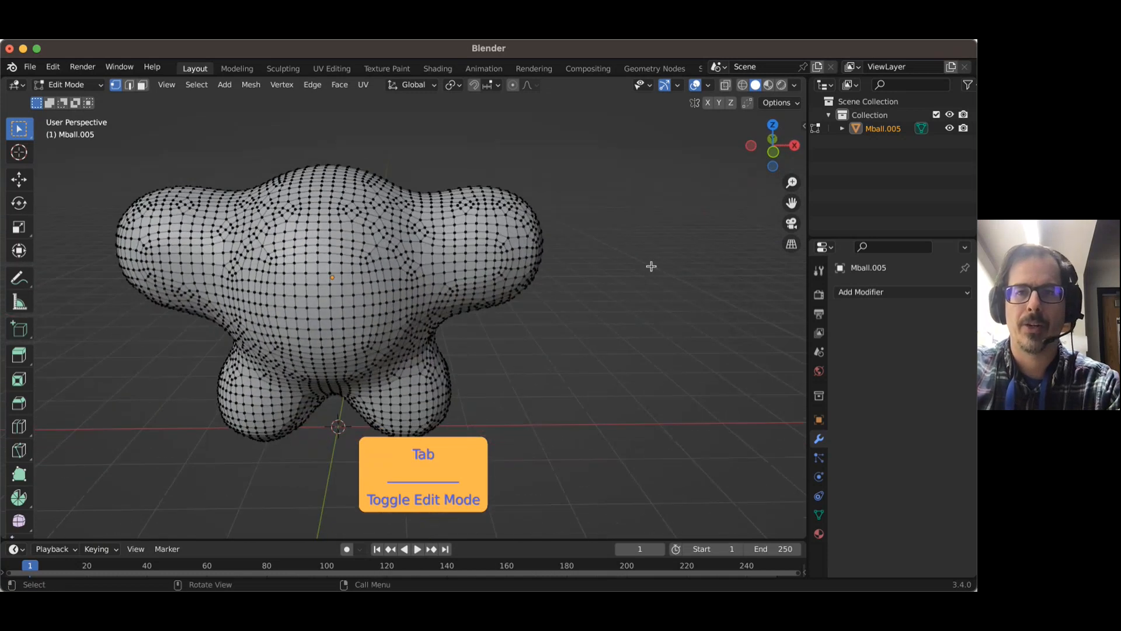
click(773, 152)
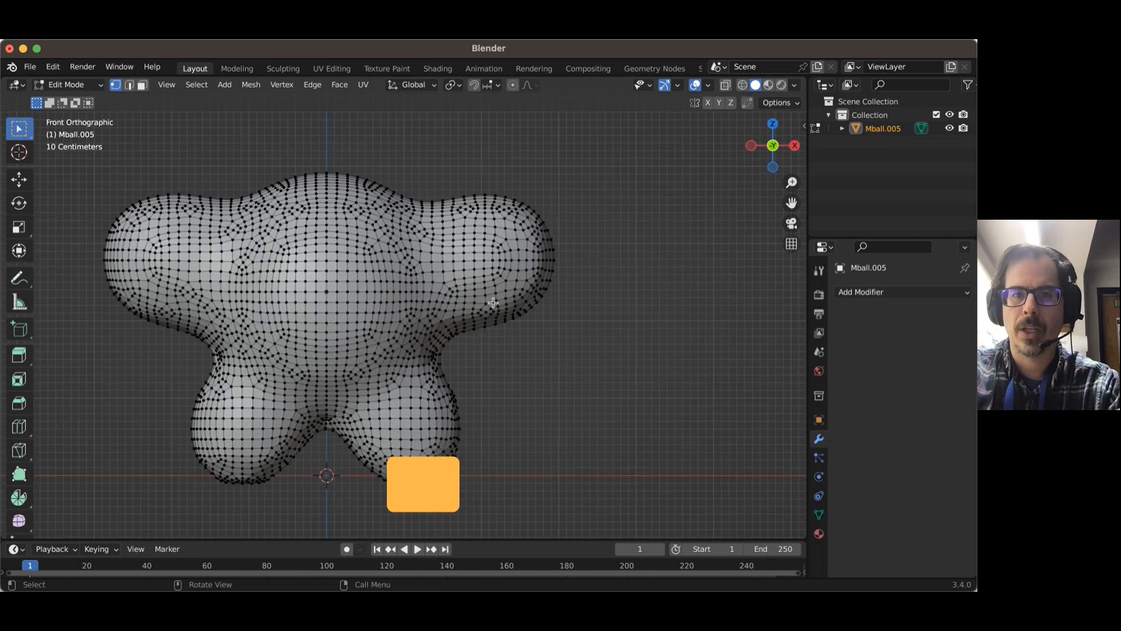
key(Tab)
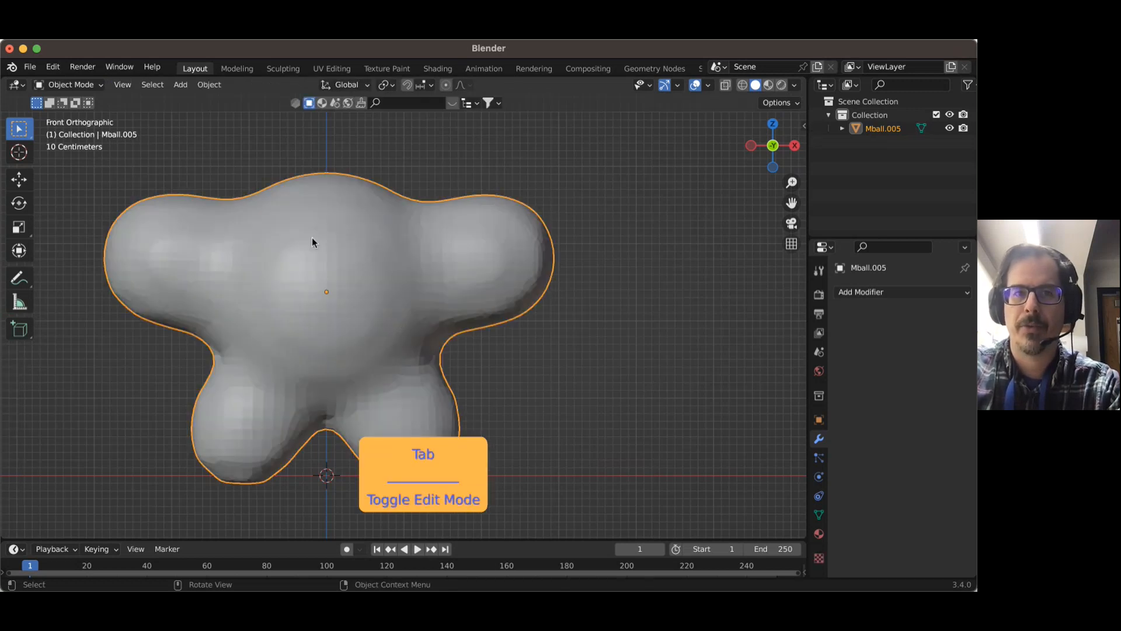
- Shade the figure smooth and apply all of its transforms
click(206, 85)
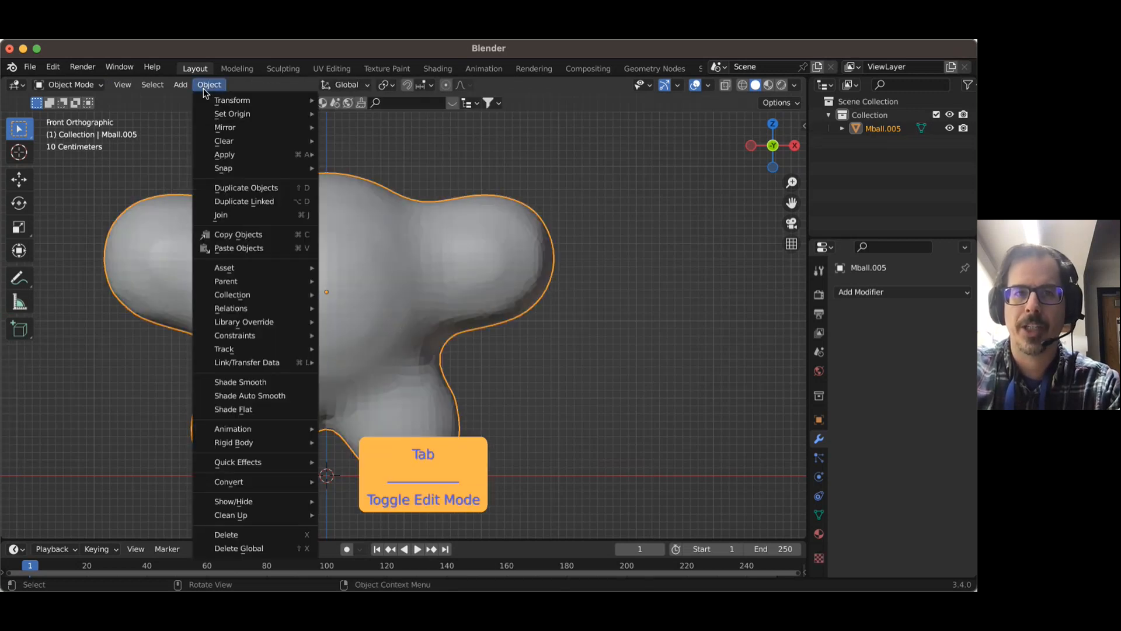
click(272, 382)
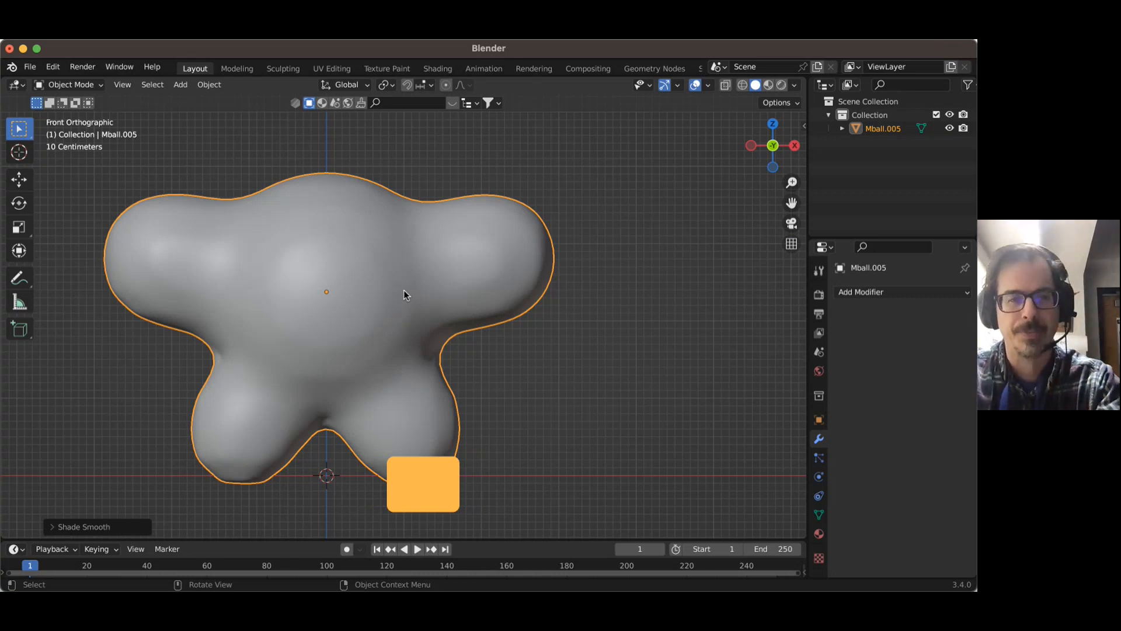
key(super+a)
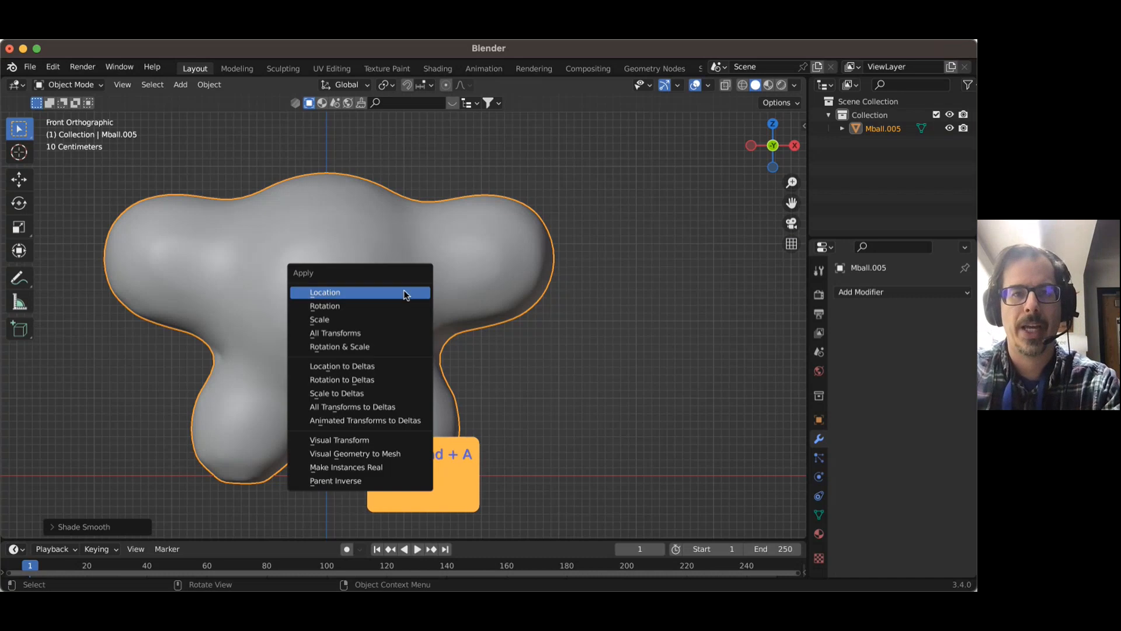
click(390, 334)
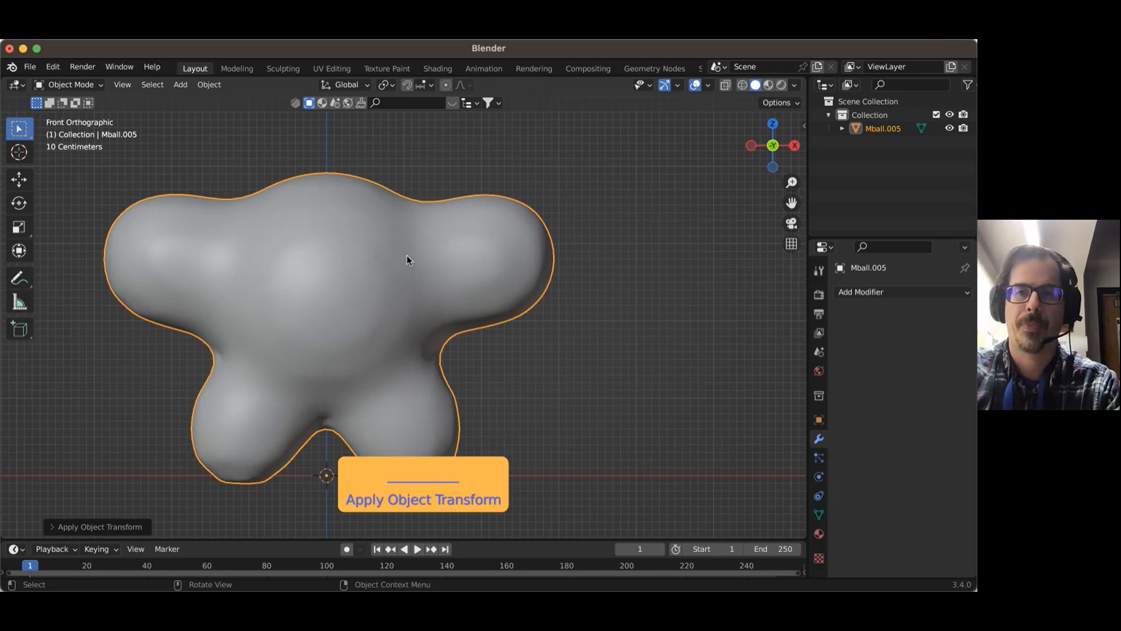
- Add a single-bone armature at the world origin and set it to display in front of the mesh
click(578, 359)
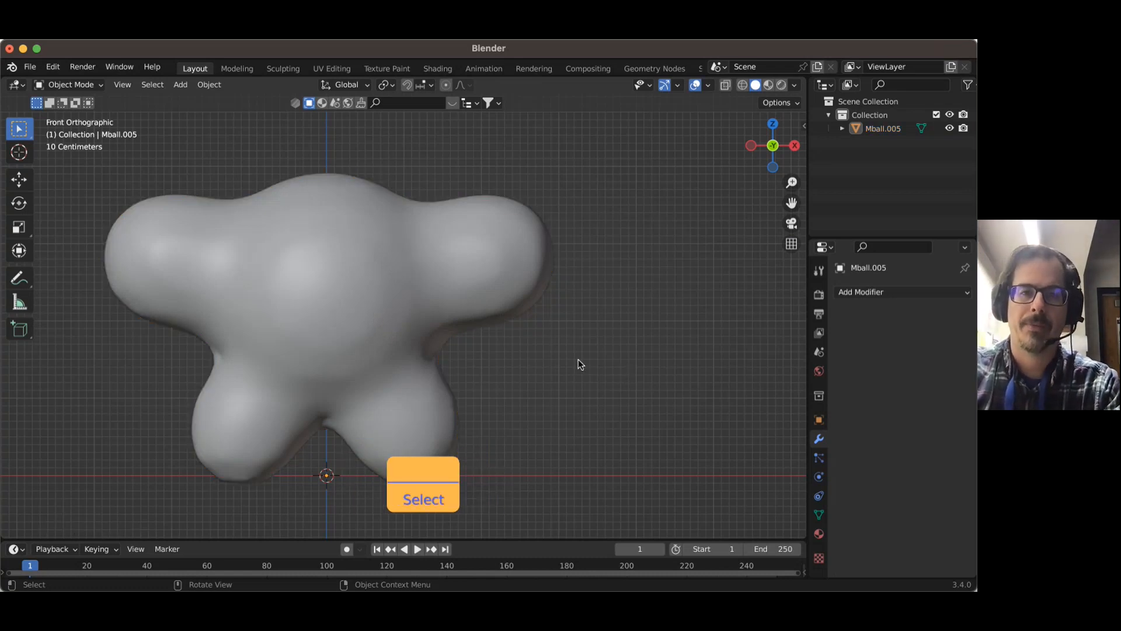
key(shift+a)
mouse_move(560, 418)
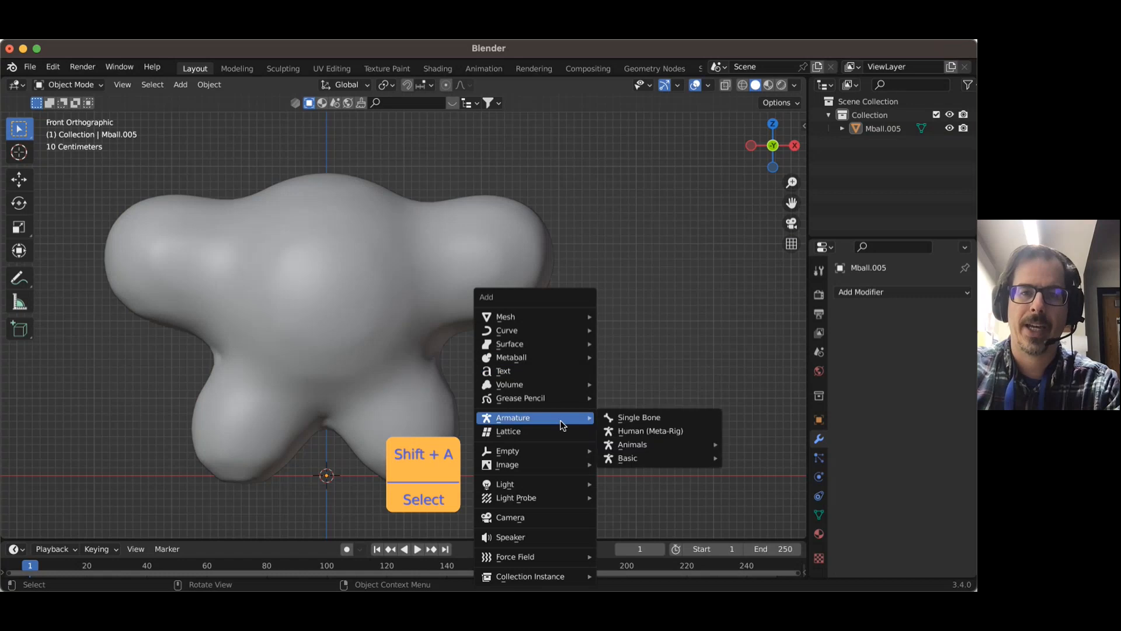
click(628, 418)
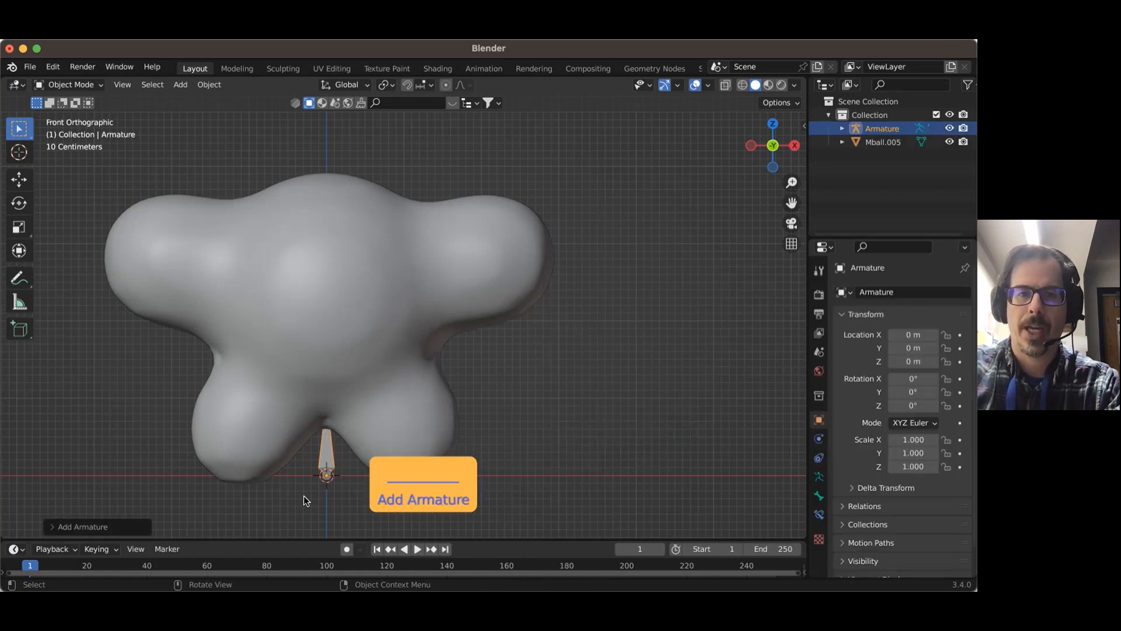
click(819, 477)
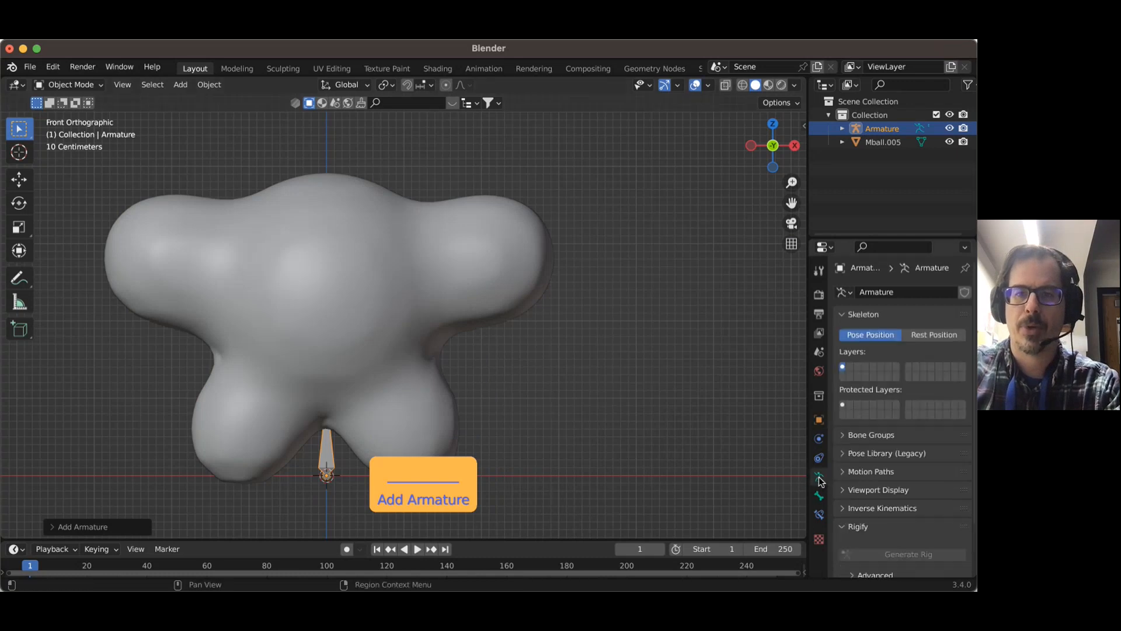
click(849, 490)
scroll(850, 493, down, 2)
scroll(850, 490, down, 1)
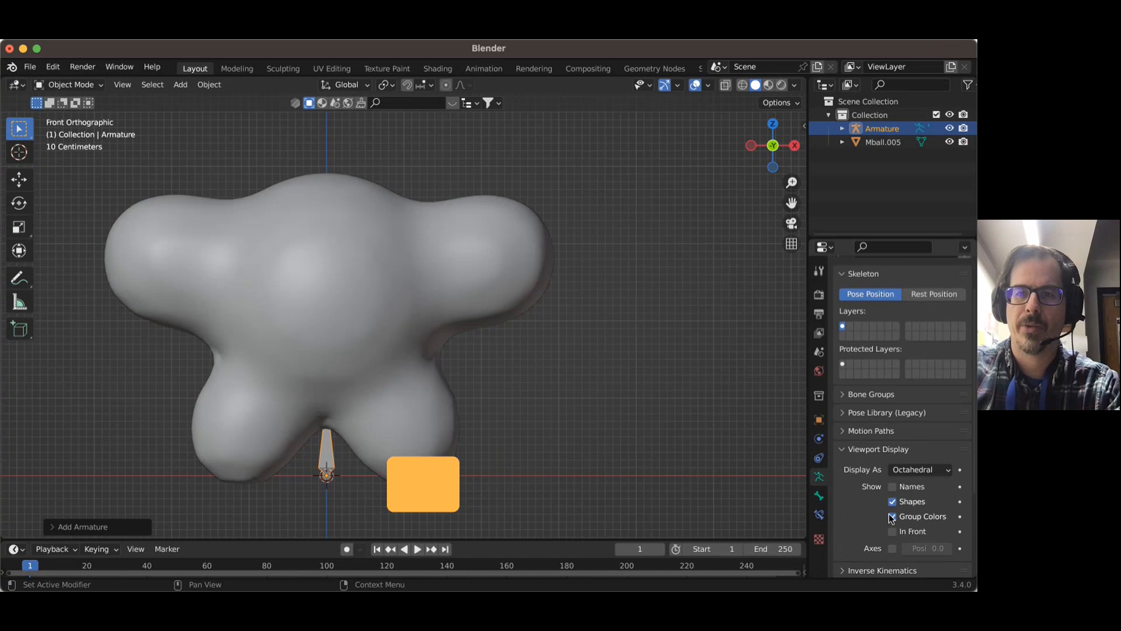
click(892, 531)
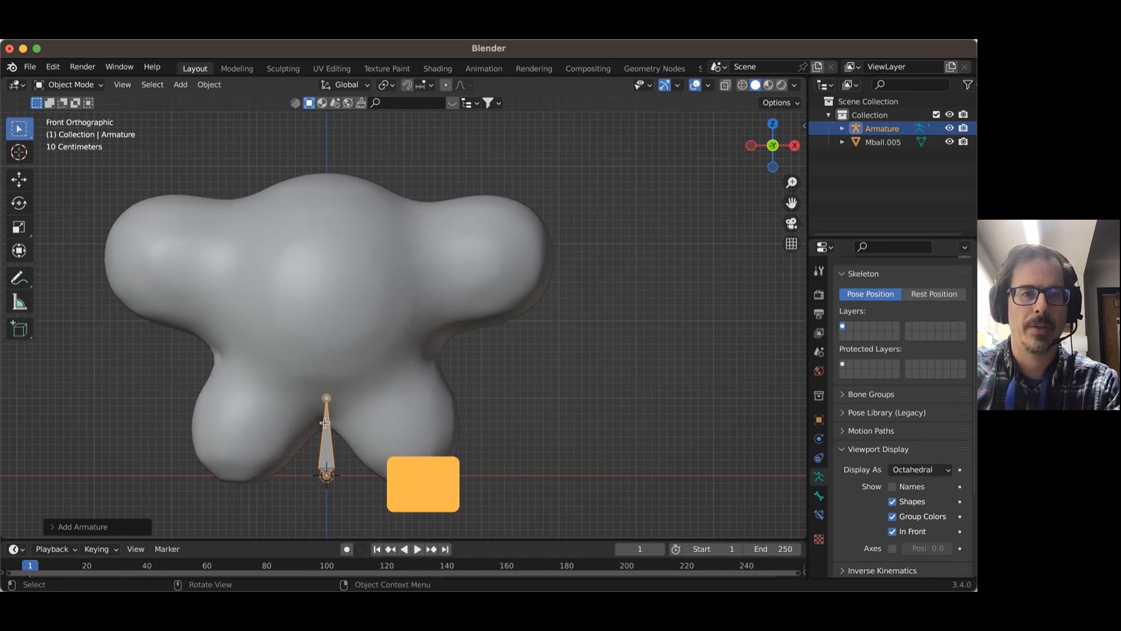
- In Edit Mode, move the whole bone up along Z by about 1.18 m into the lower body
key(Tab)
click(326, 441)
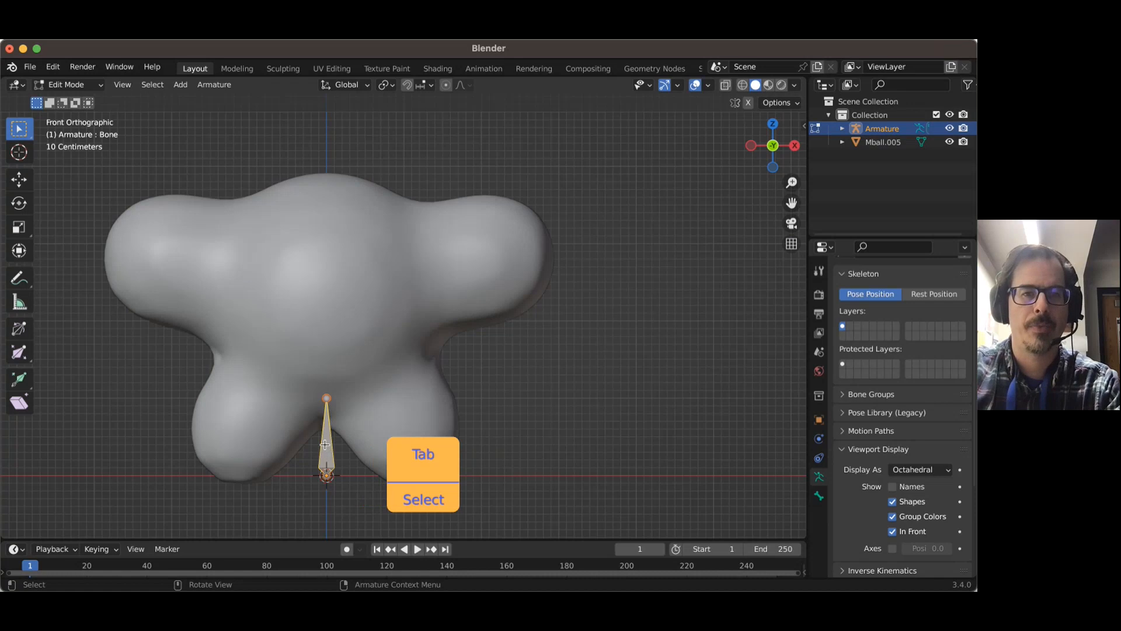
key(g)
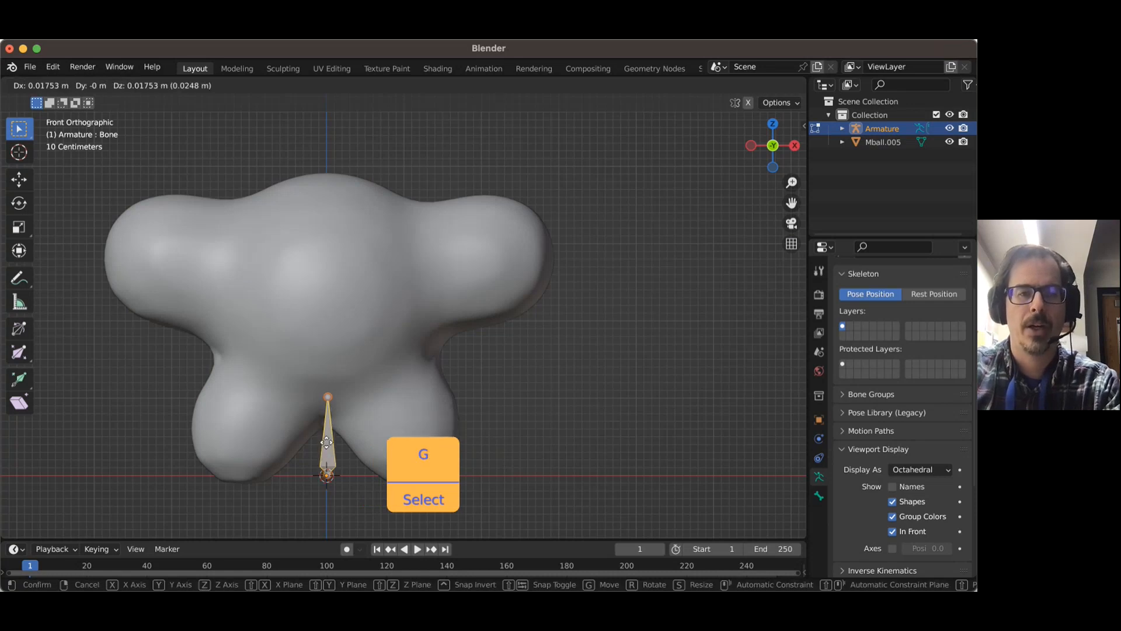
key(z)
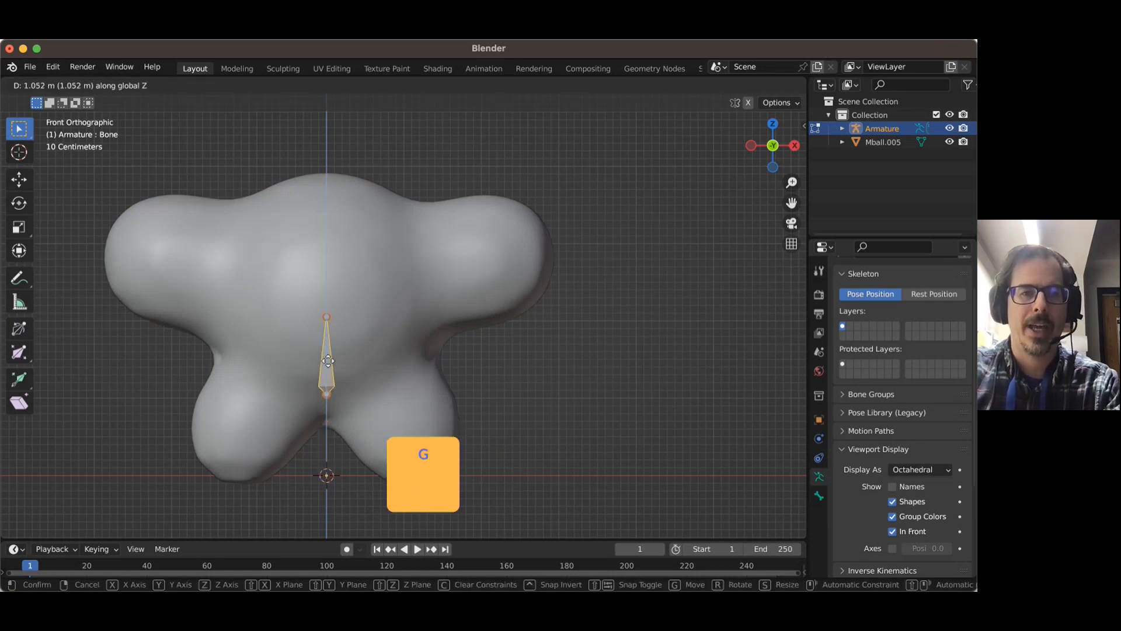
click(326, 353)
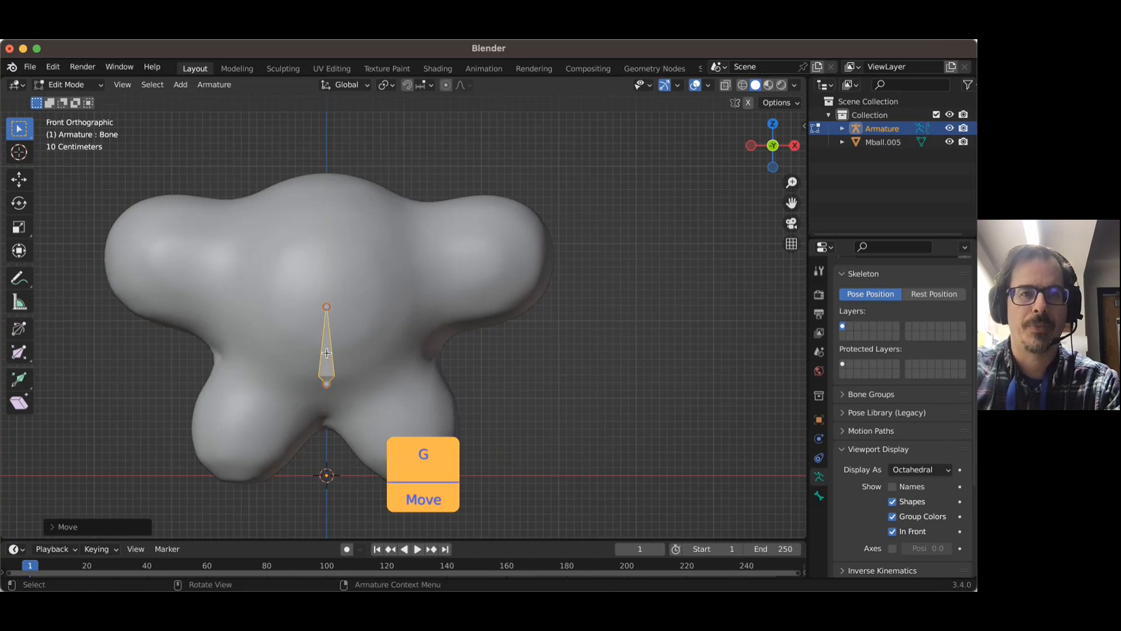
- Raise the bone's tip along Z to about 3.7 m, just below the crown of the figure
click(326, 306)
key(g)
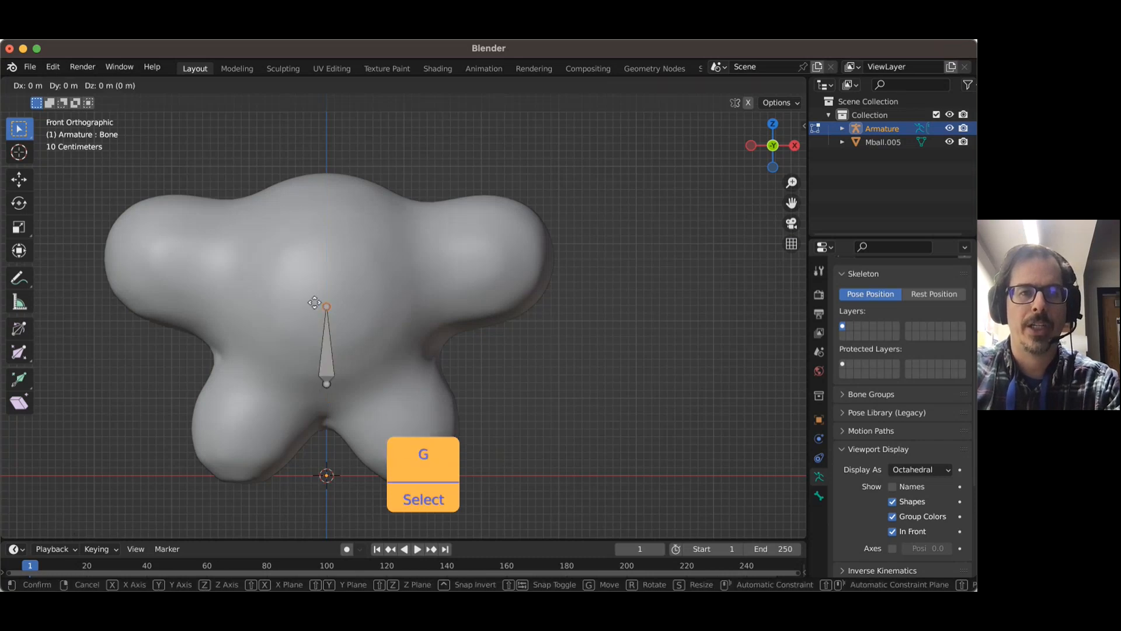
key(z)
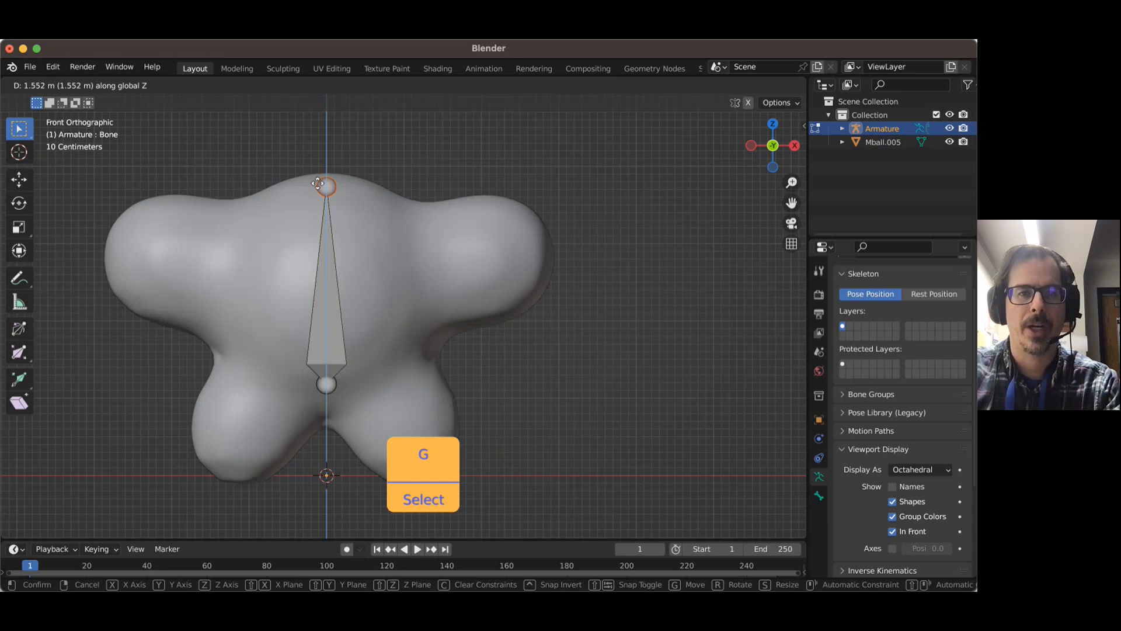
click(318, 184)
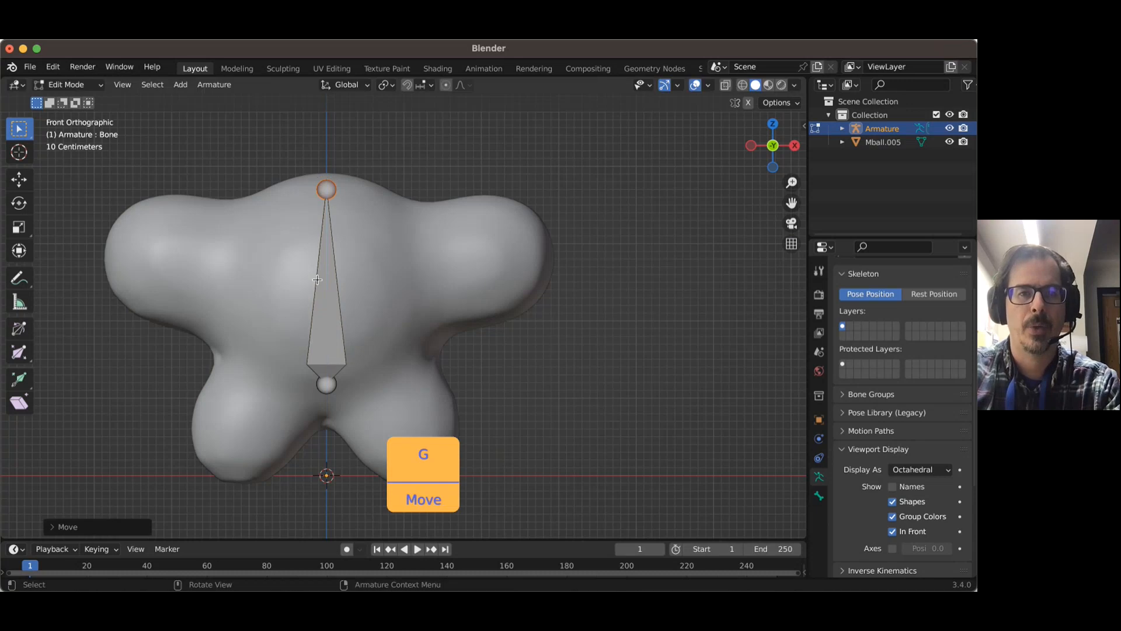
- Rename the central bone as body
click(328, 332)
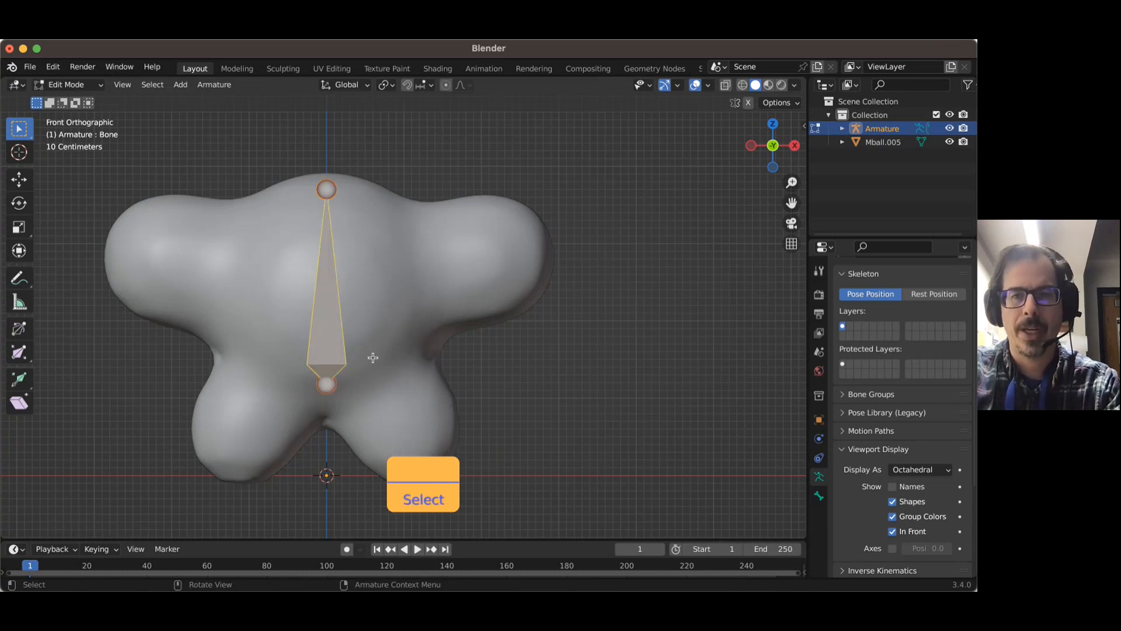
click(821, 497)
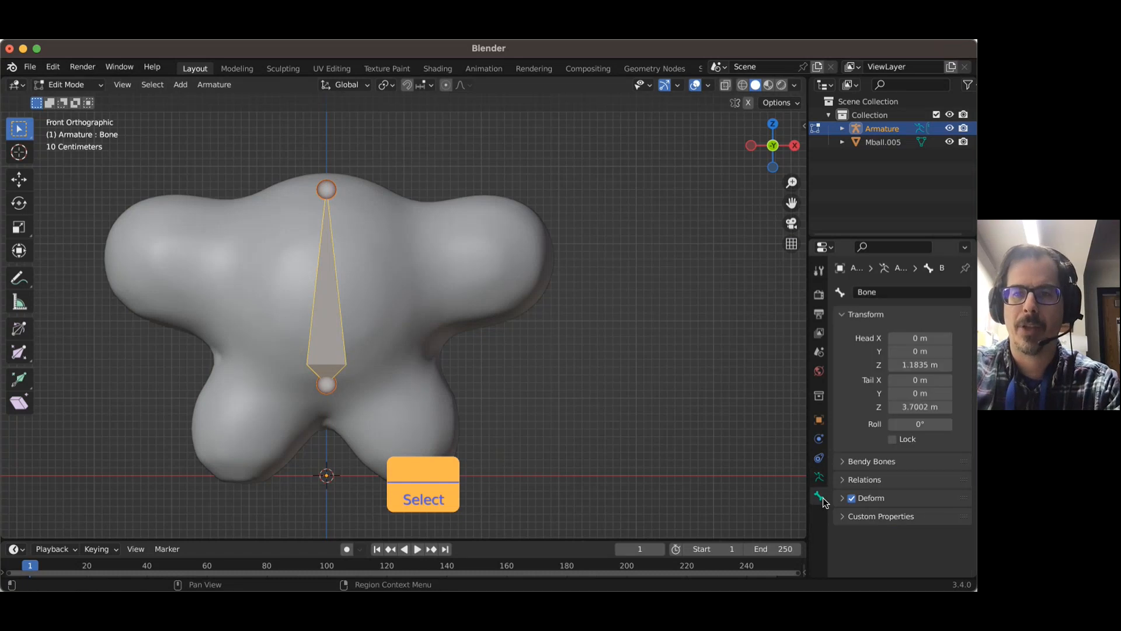
click(884, 294)
text(bp)
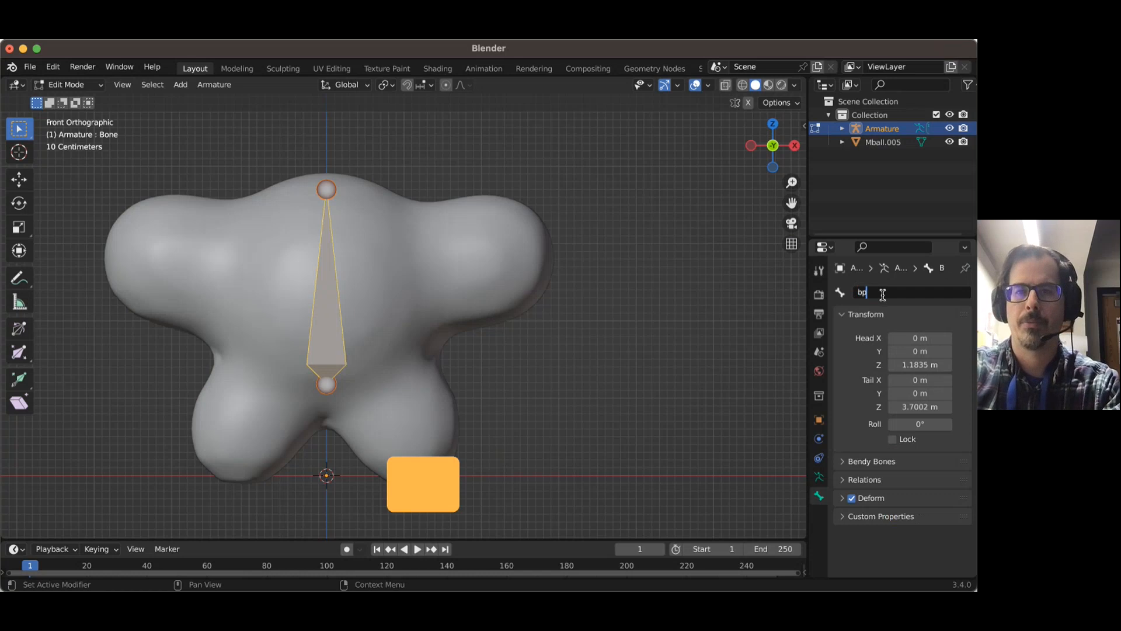
key(BackSpace)
text(ody)
key(Return)
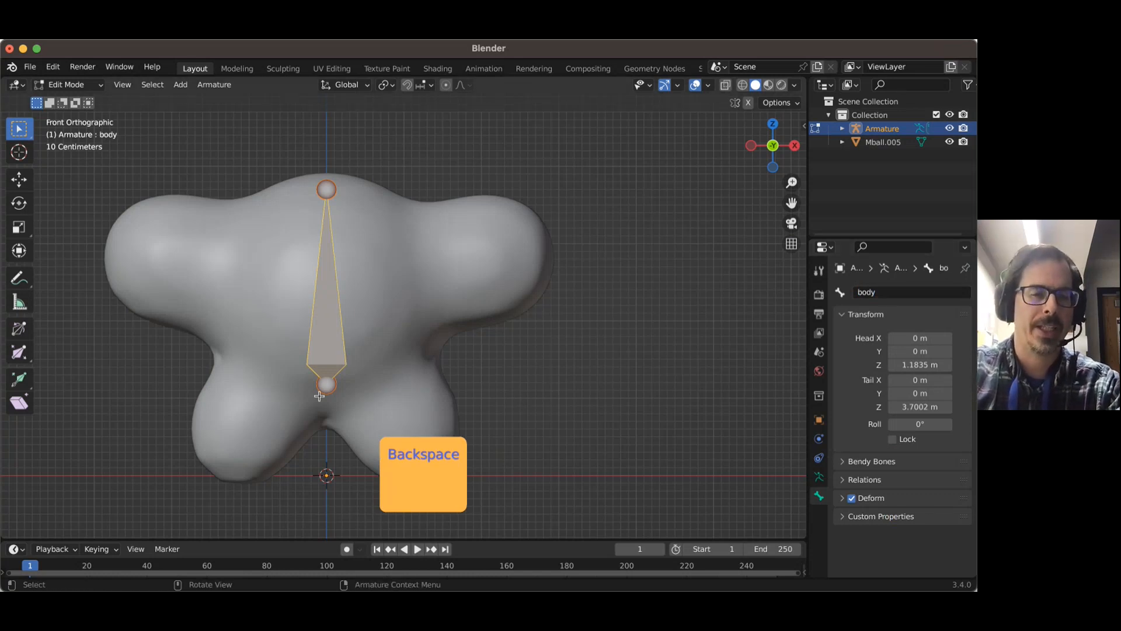
- Add a second bone to the armature and move its base to the +X shoulder, about X 1.32 m and Z 2.54 m
click(479, 395)
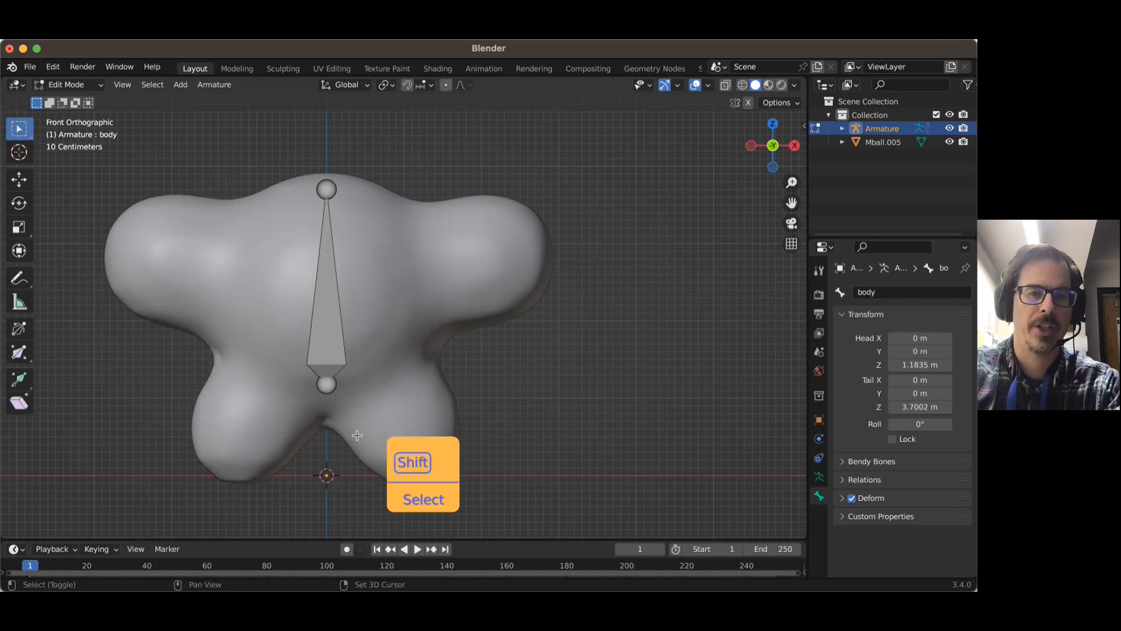
key(shift+a)
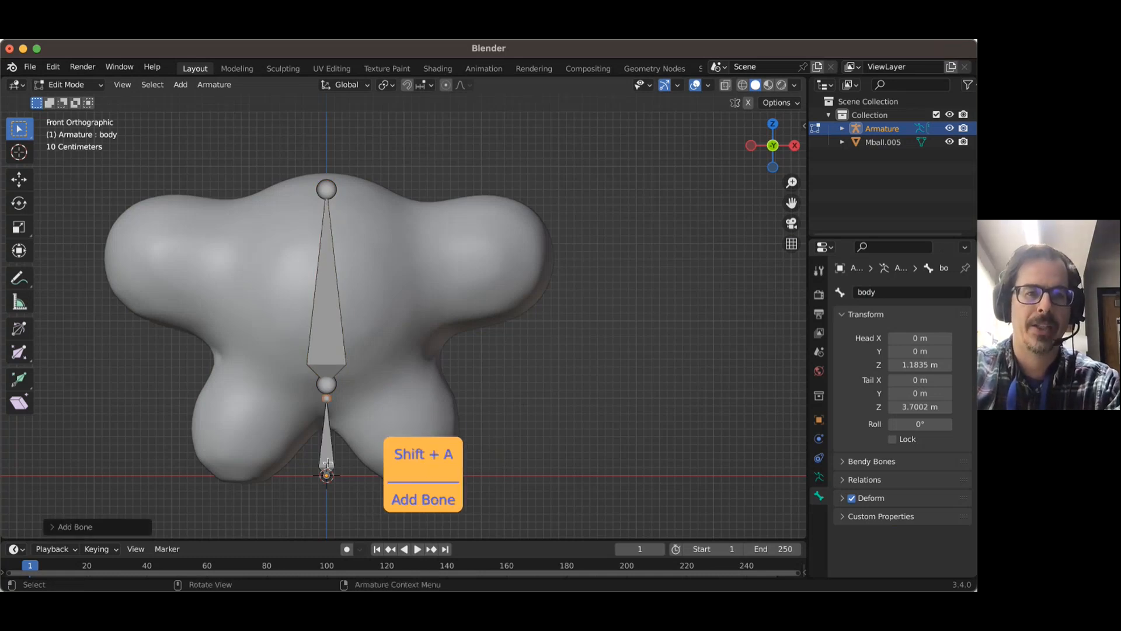
click(328, 459)
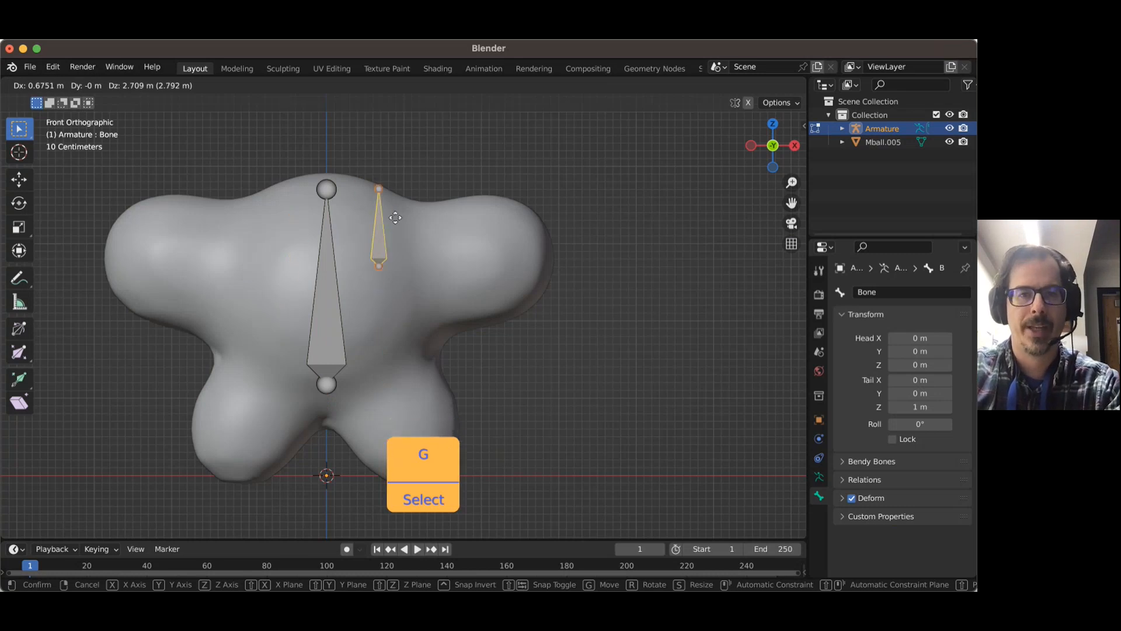
click(445, 231)
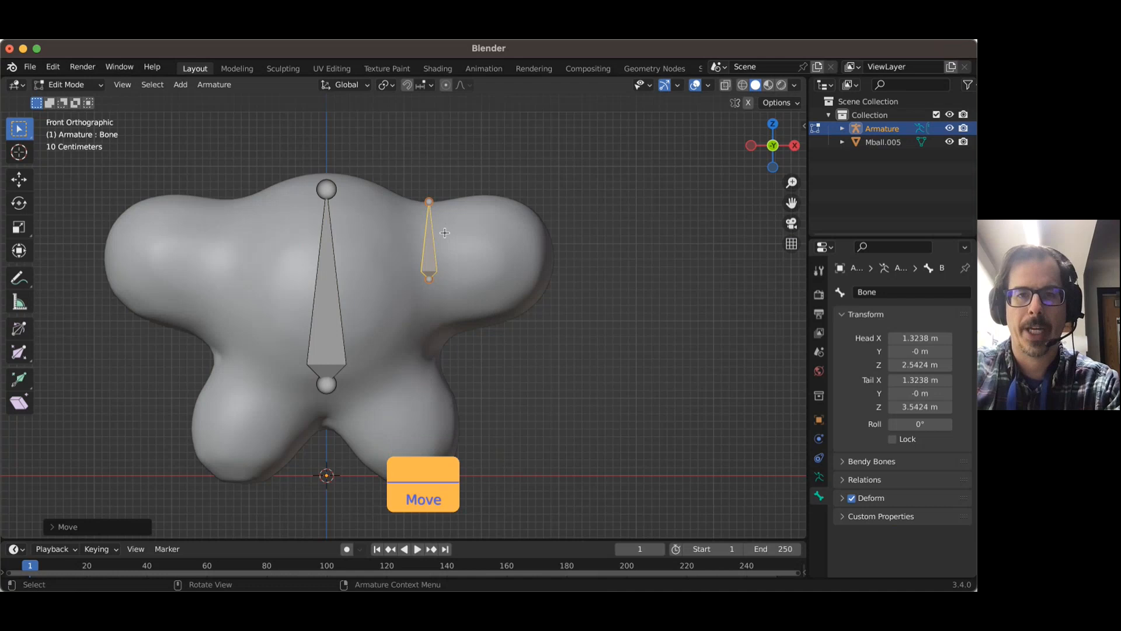
- Move the shoulder bone's tip to the end of the +X arm, at about X 2.74 m and Z 3.11 m
click(428, 200)
key(g)
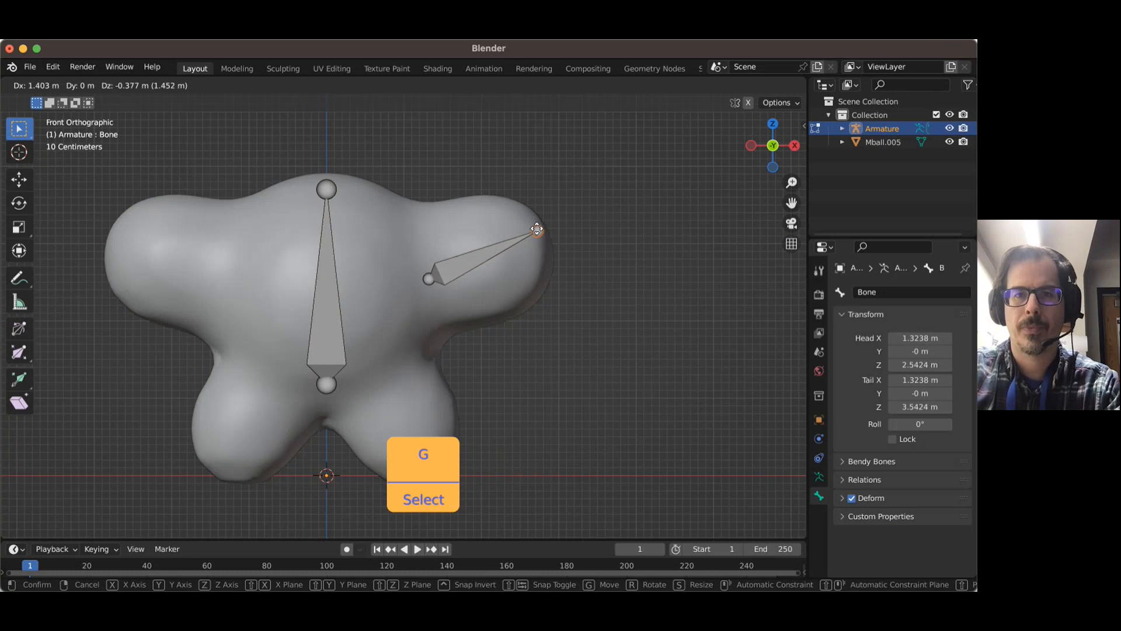
click(538, 232)
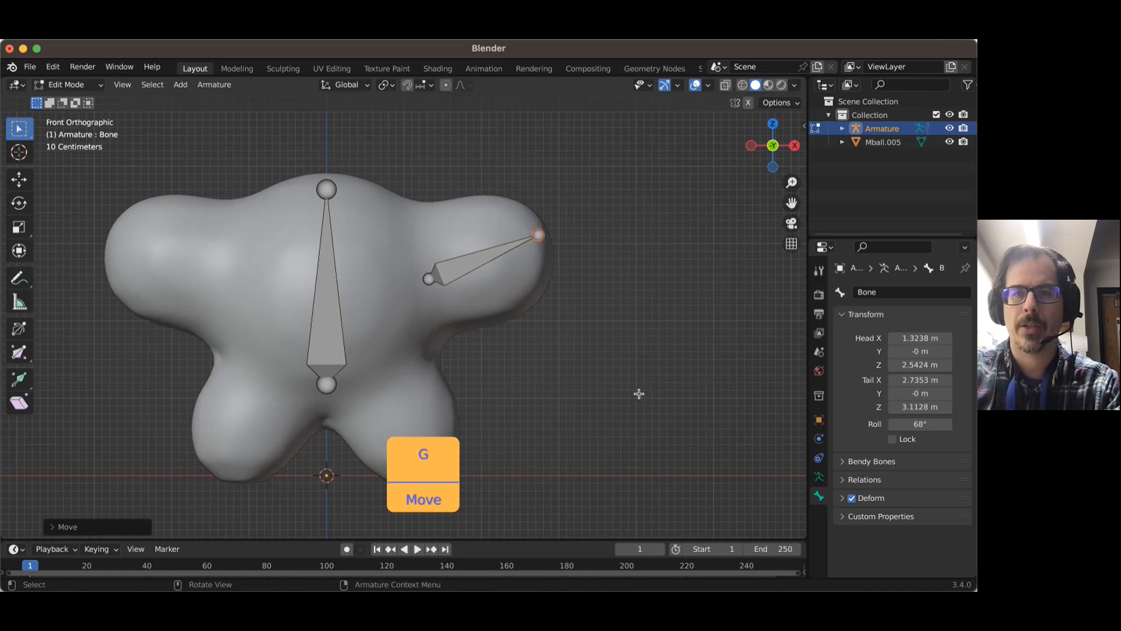
- Rename the bone in the +X arm as arm.L
click(458, 255)
click(898, 292)
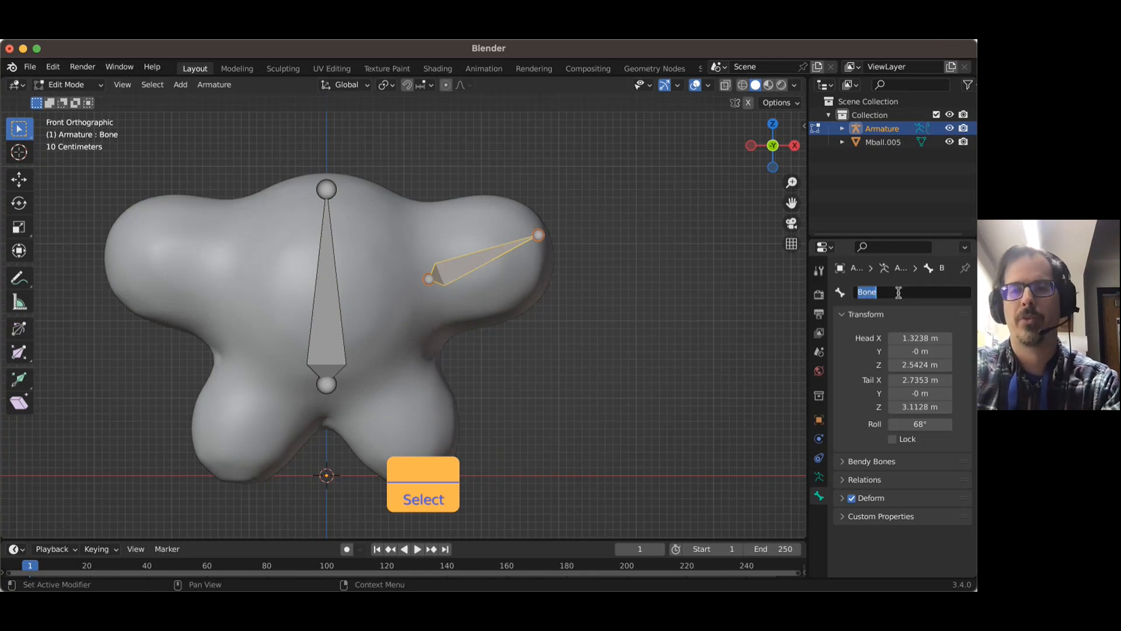
text(arm.L)
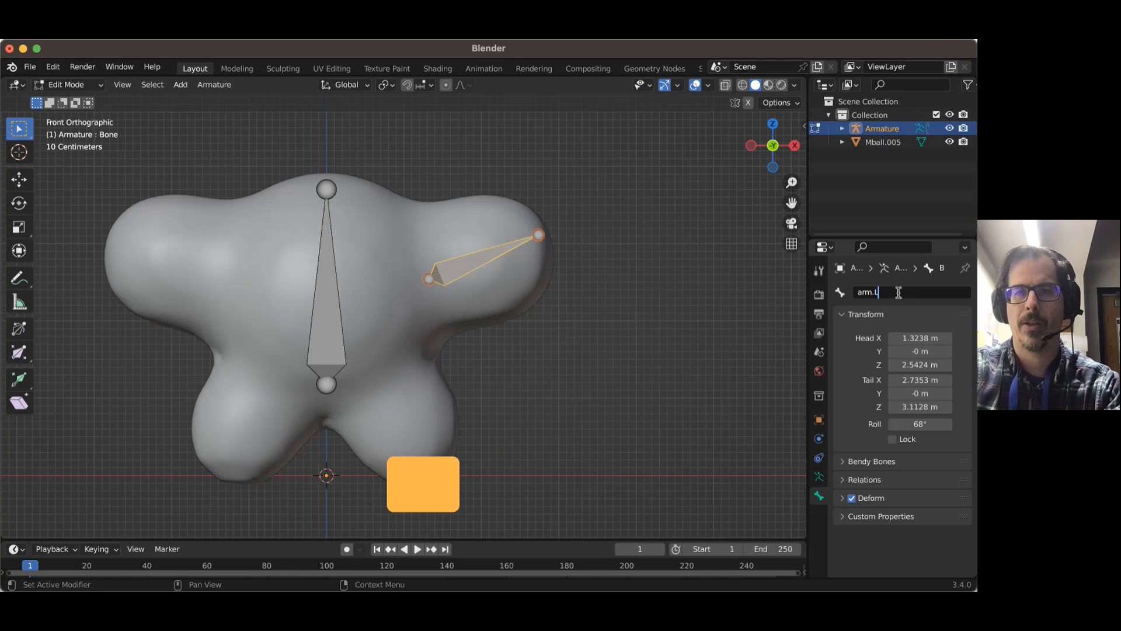
key(Return)
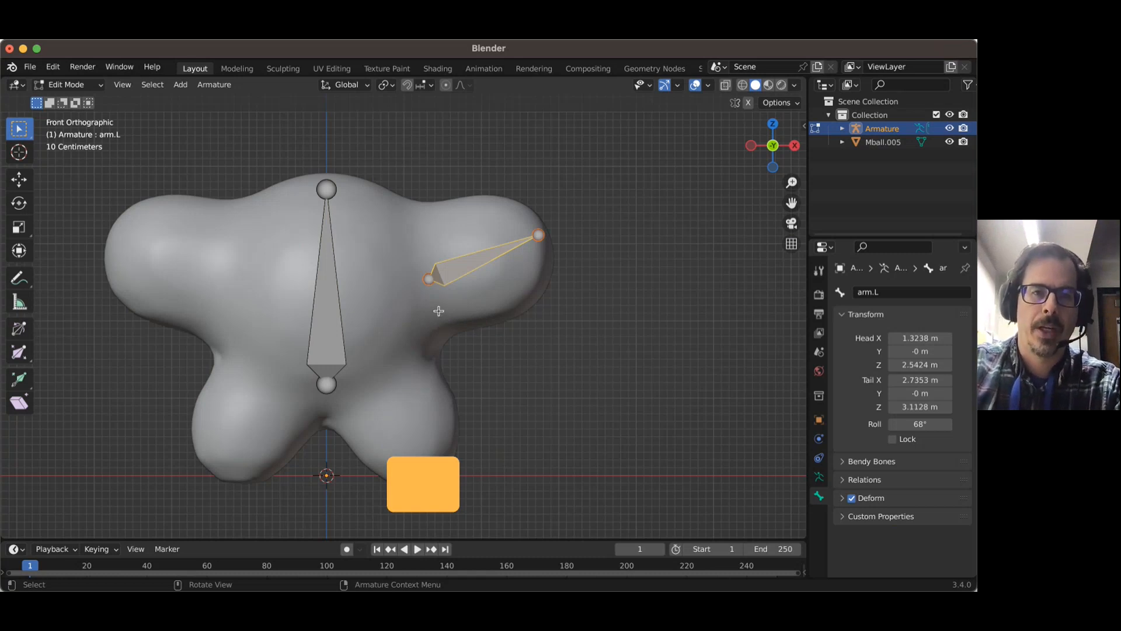
- Duplicate the arm.L bone into the +X leg, with its base near X 0.70, Z 1.09 m and its tip near X 1.27, Z 0.06 m
key(shift+d)
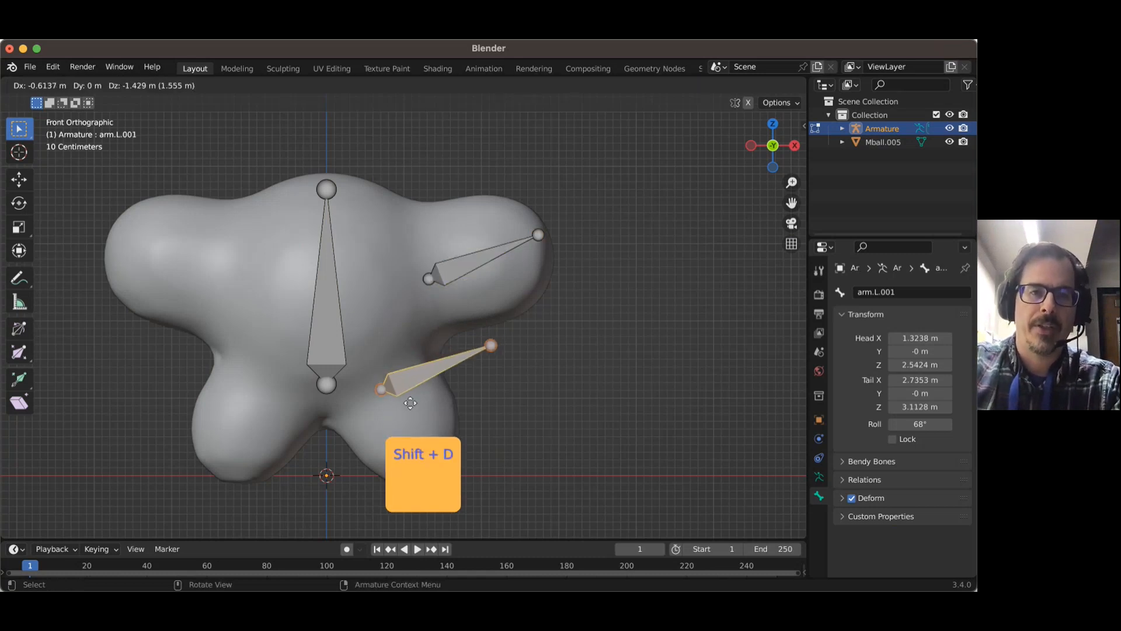
click(410, 404)
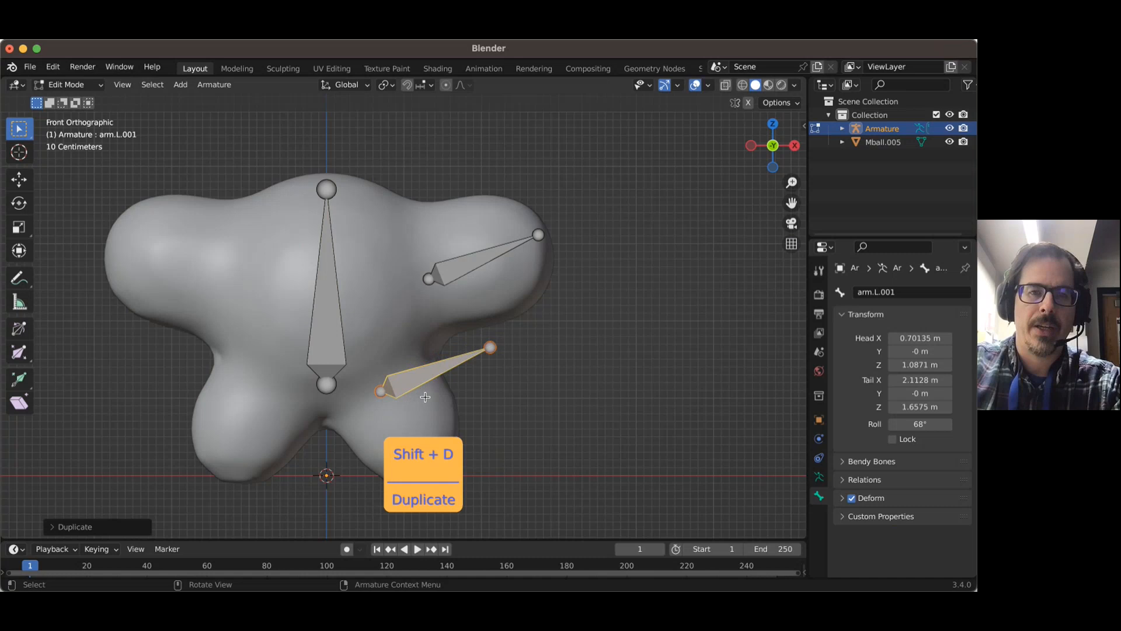
click(491, 346)
key(g)
shift+click(511, 414)
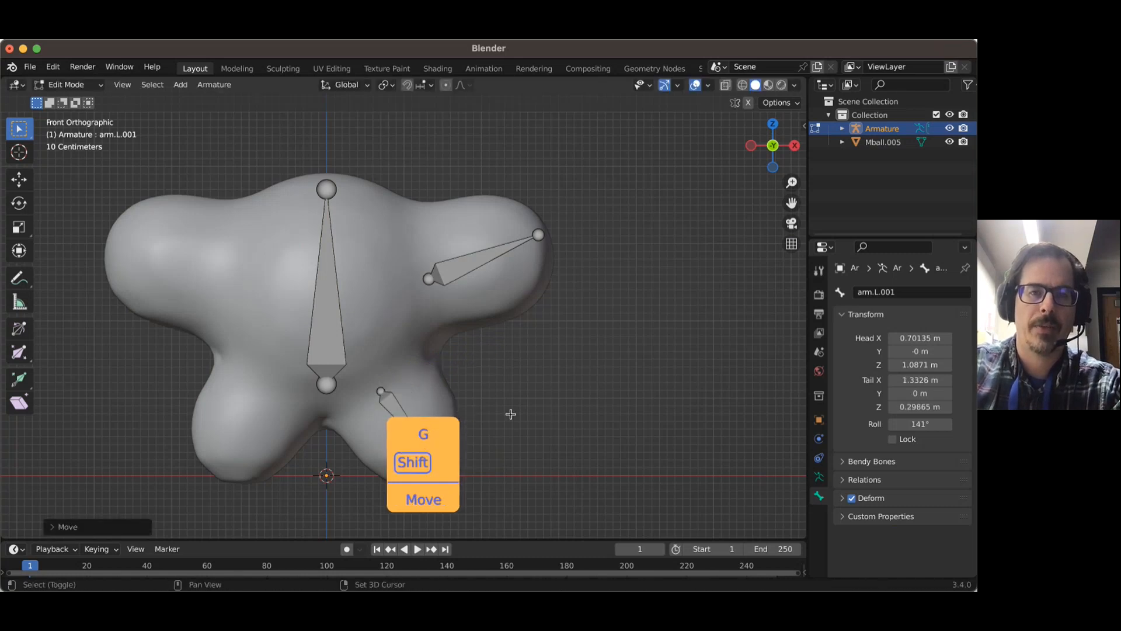
shift+middle_drag(511, 414, 494, 285)
key(g)
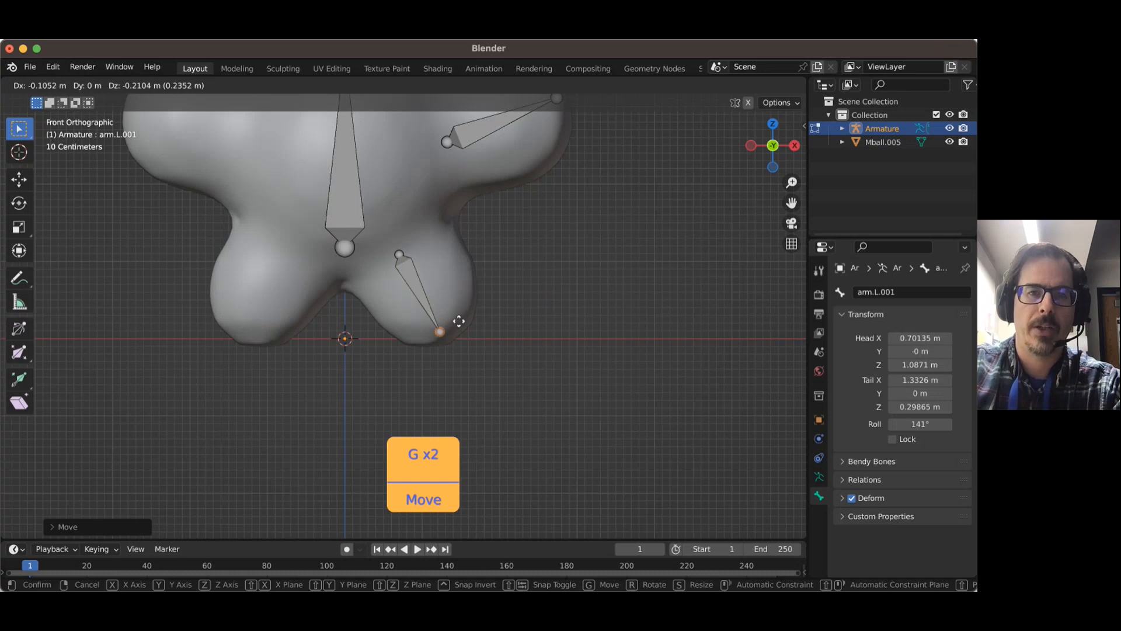
click(461, 322)
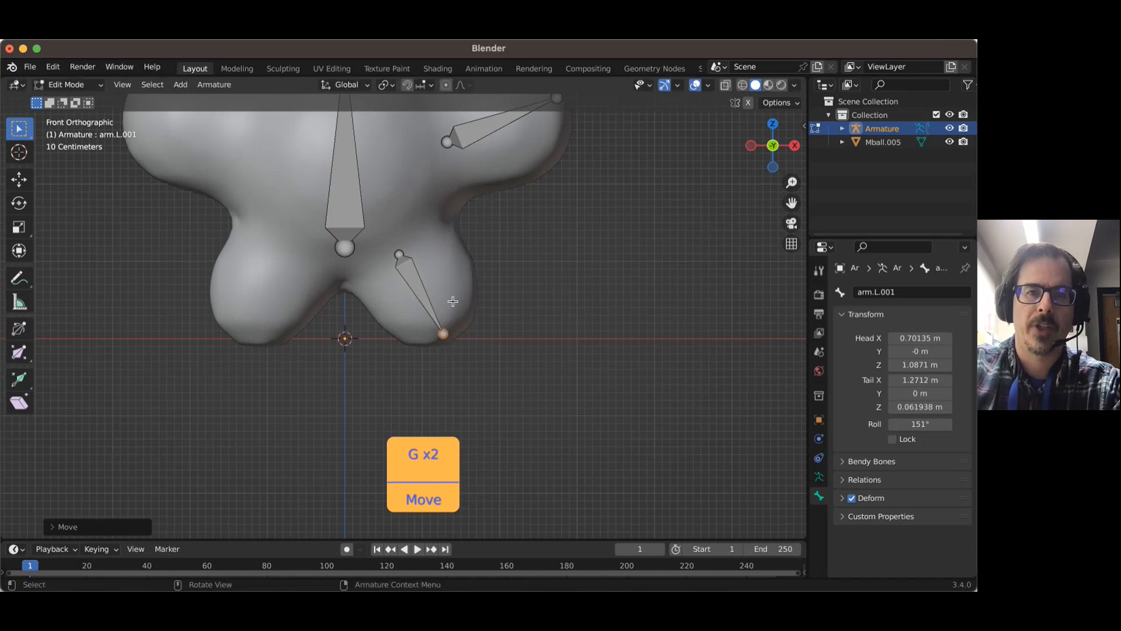
- Rename the duplicated bone in the +X leg as leg.L
click(411, 279)
click(899, 295)
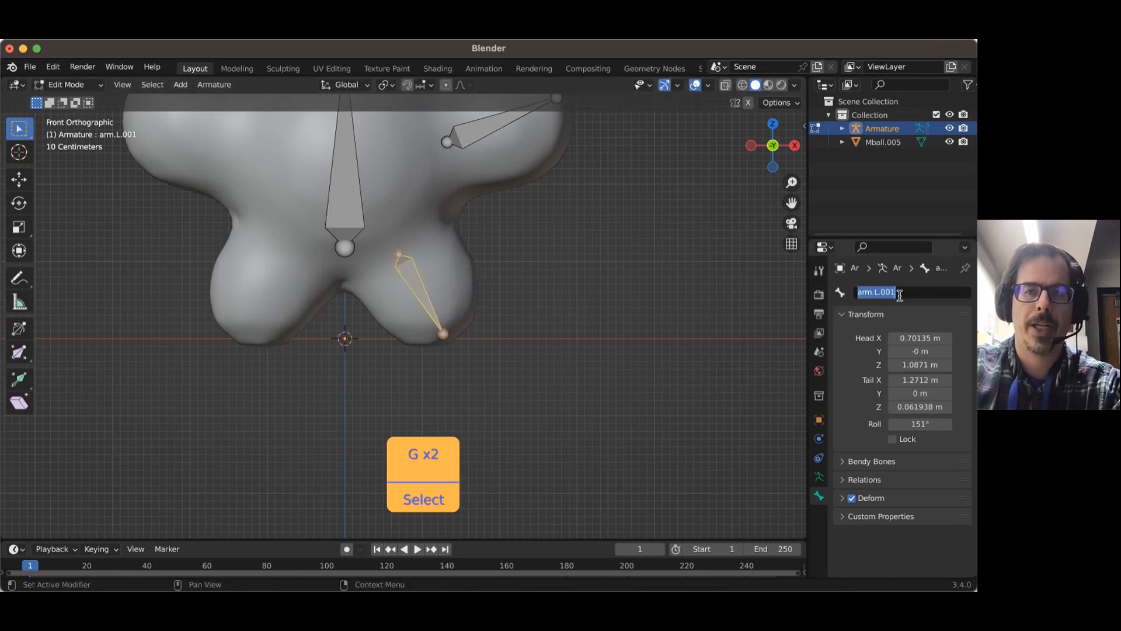
text(leg.L)
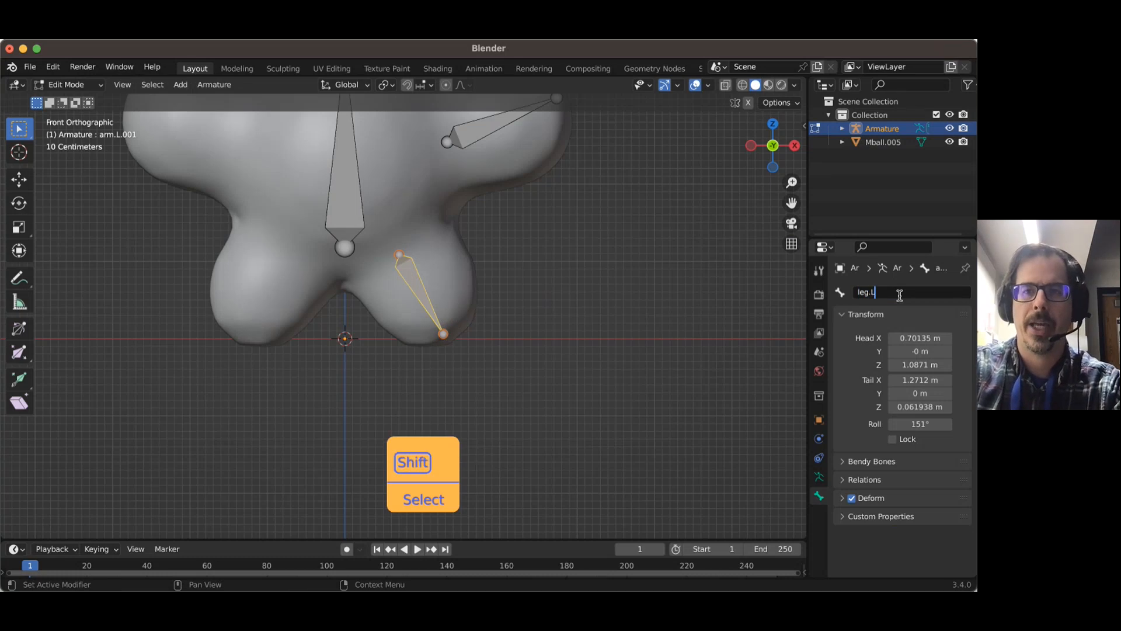
key(Return)
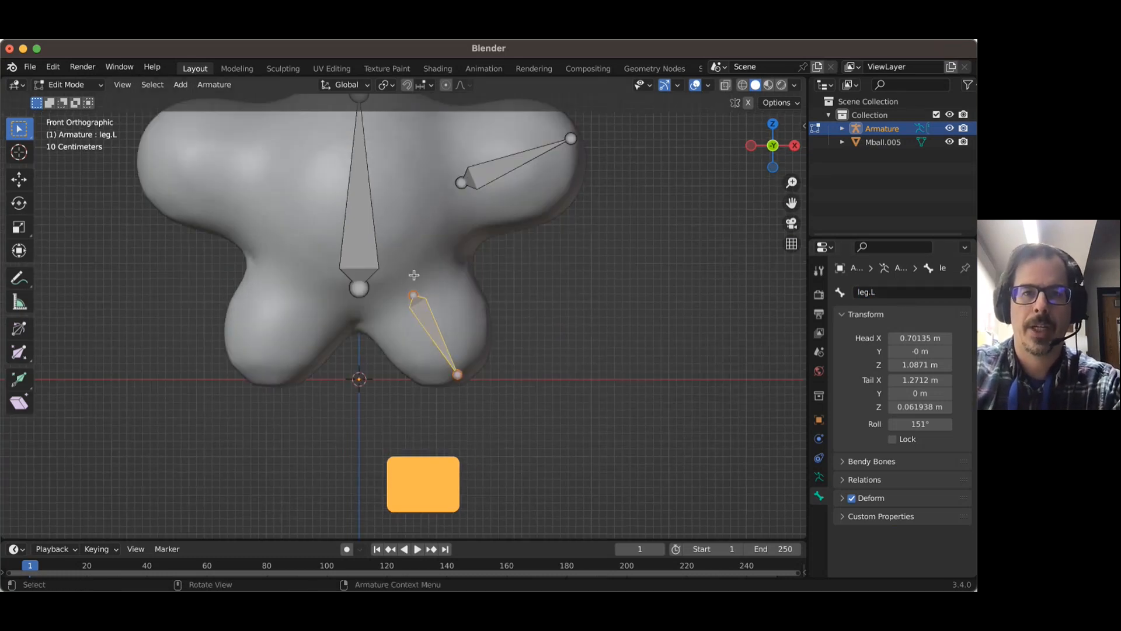
- Move the whole leg.L bone slightly upward so its base sits at about X 0.69 m and Z 1.12 m
shift+middle_drag(413, 288, 414, 372)
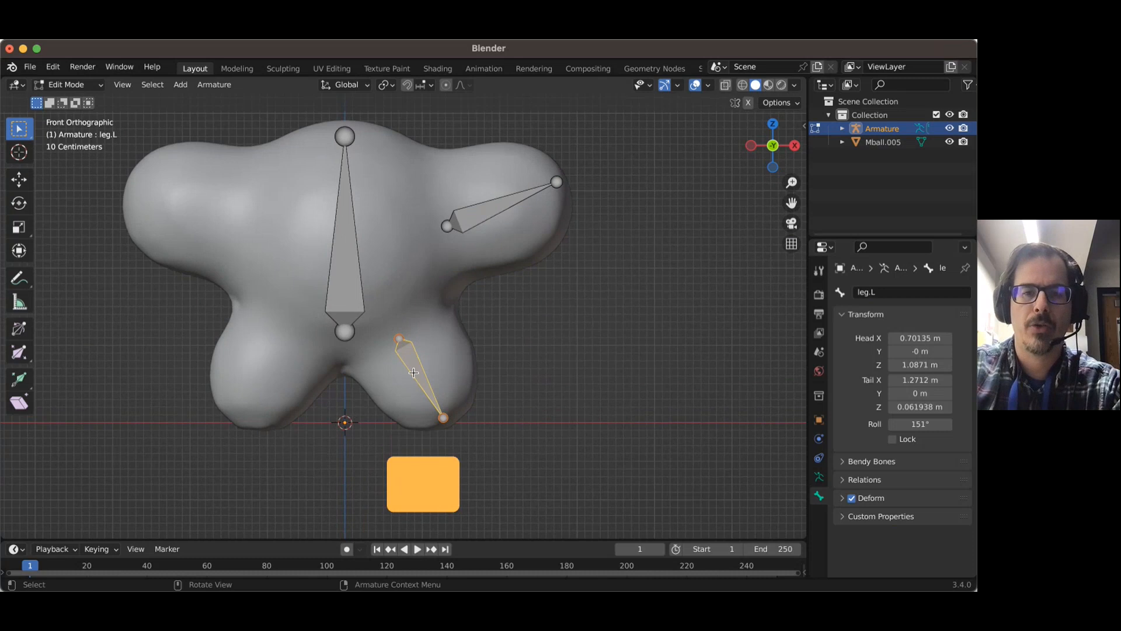
key(g)
click(406, 366)
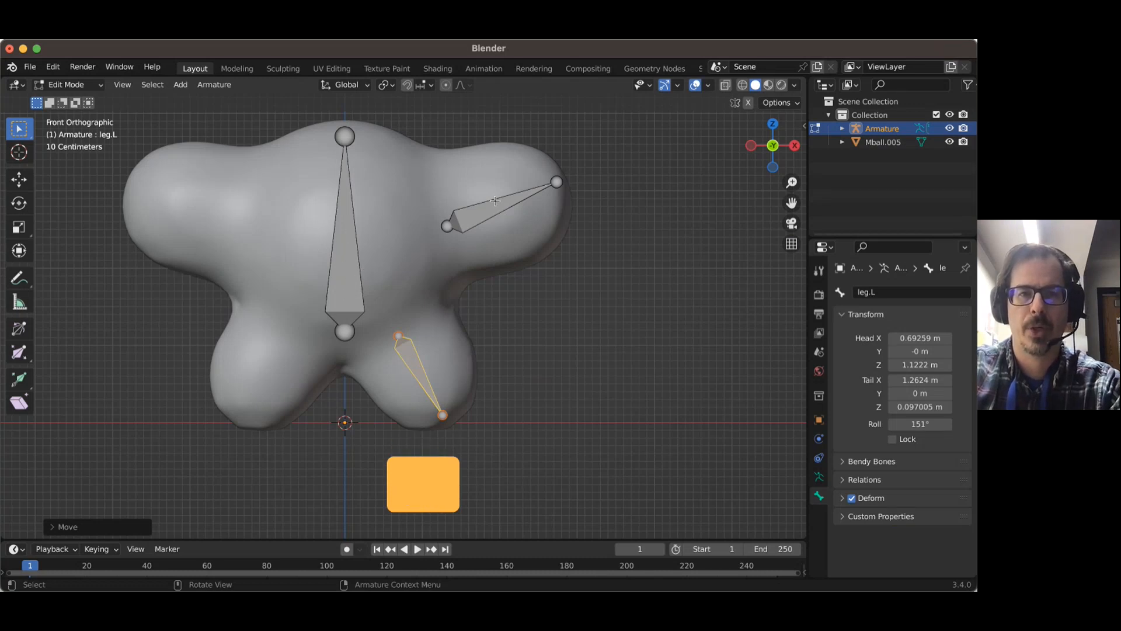
- Parent the leg.L bone to the body bone with Keep Offset and check the parent in the bone's relations
click(404, 358)
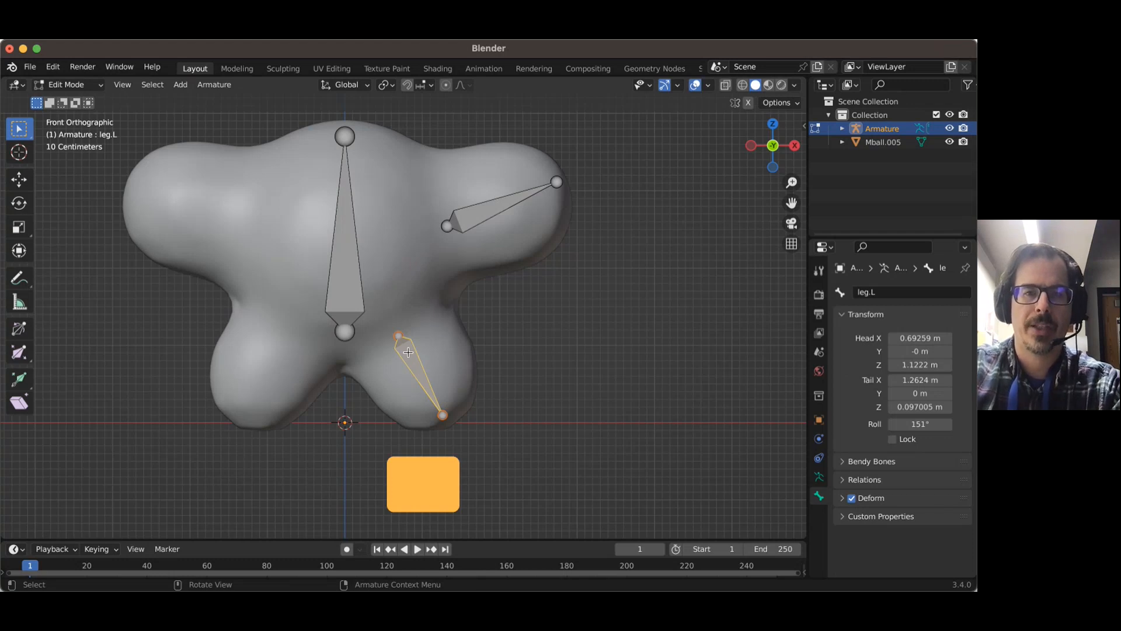
shift+click(341, 273)
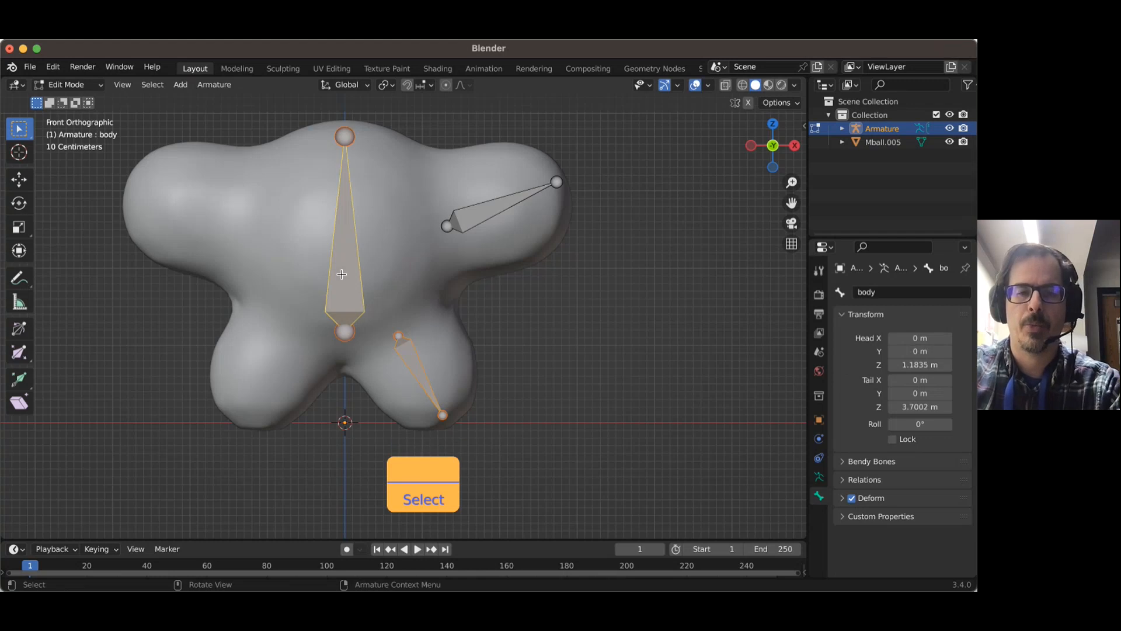
key(super)
key(super+p)
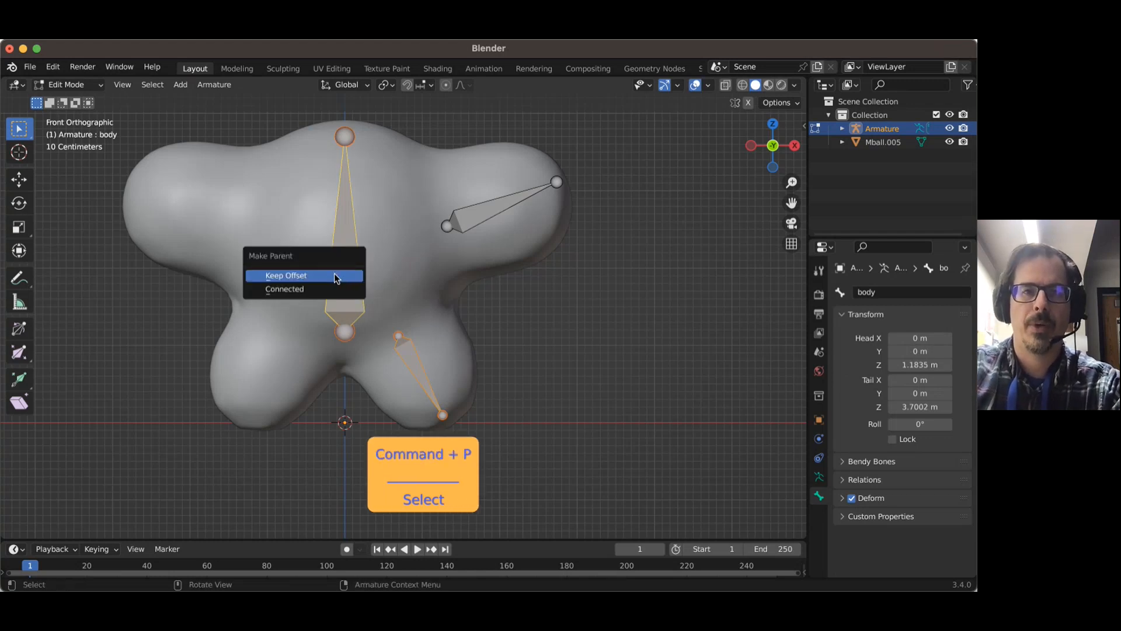
click(281, 278)
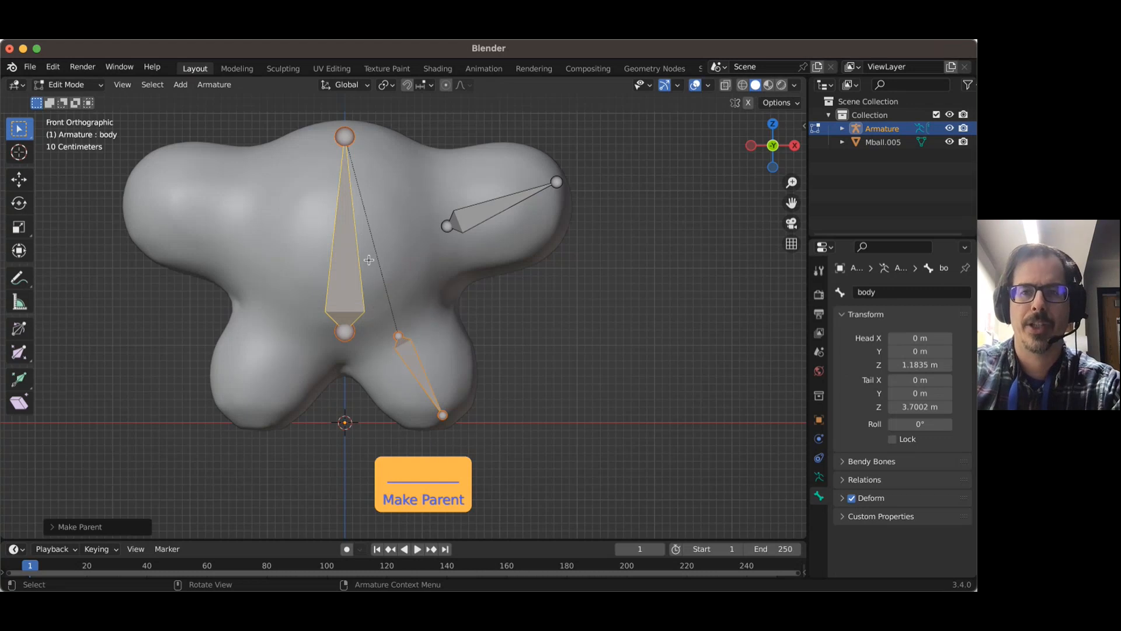
click(848, 479)
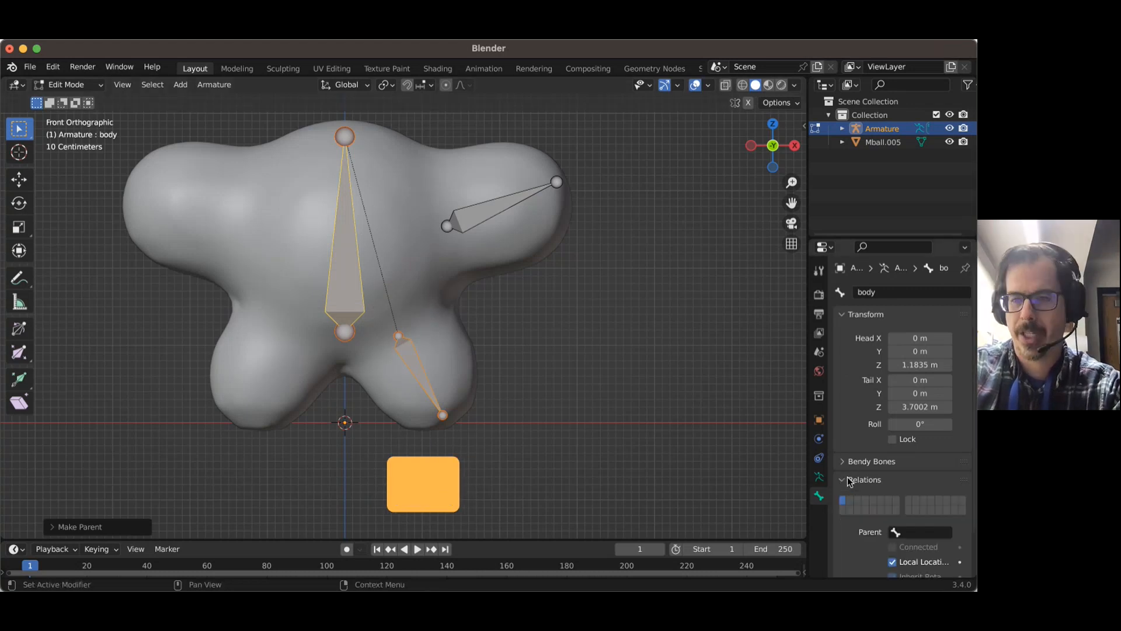
scroll(851, 485, down, 3)
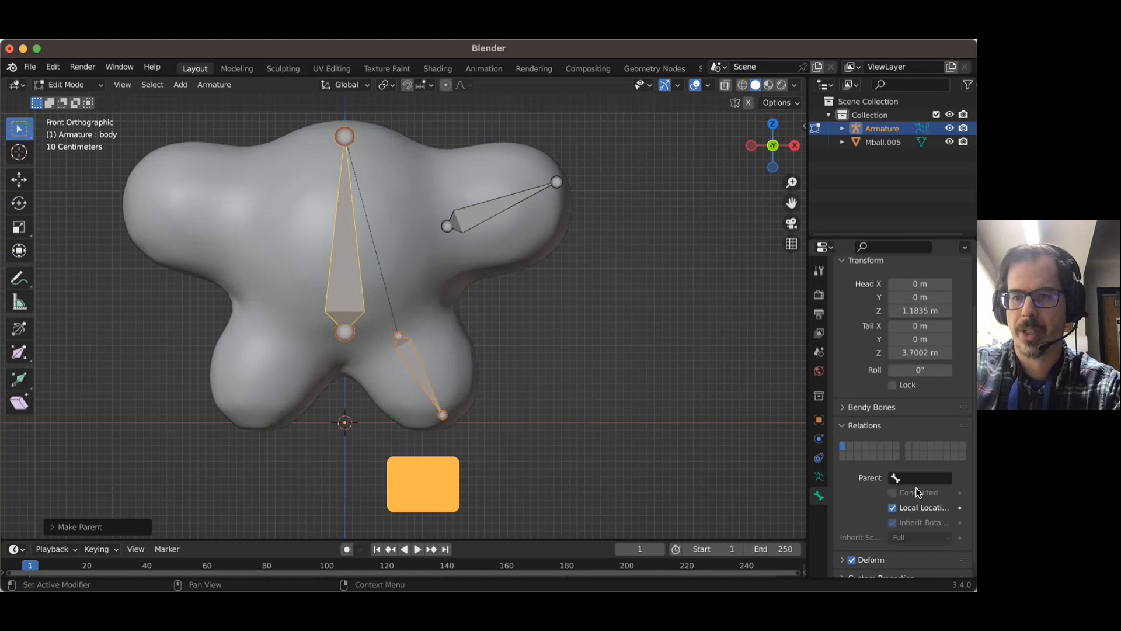
click(414, 369)
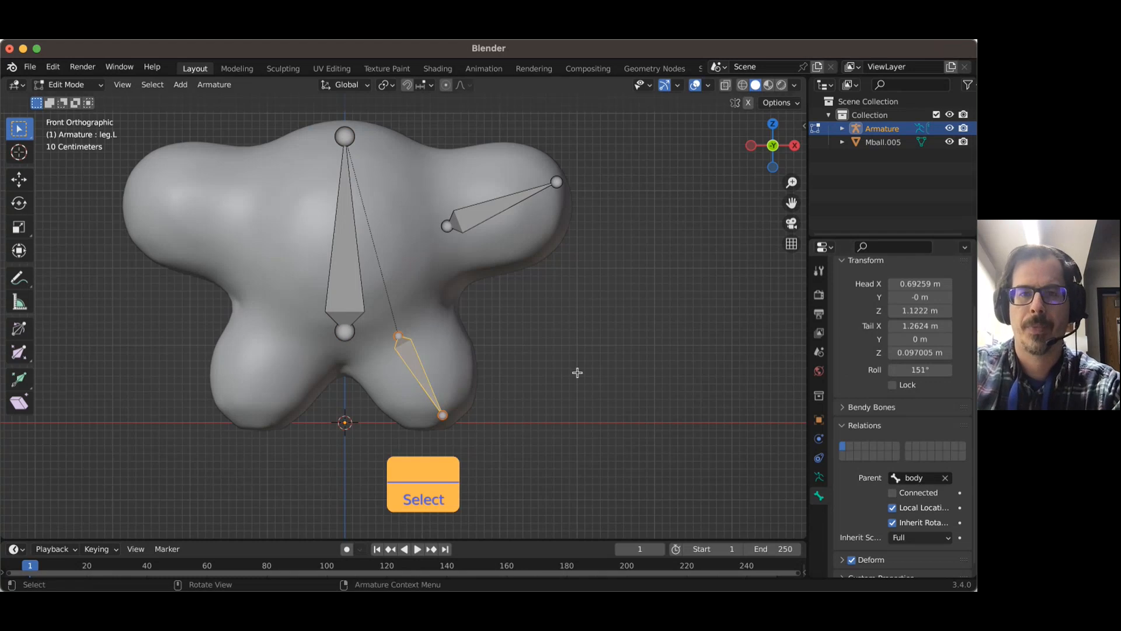
- Parent the arm.L bone to the body bone with Keep Offset
click(464, 215)
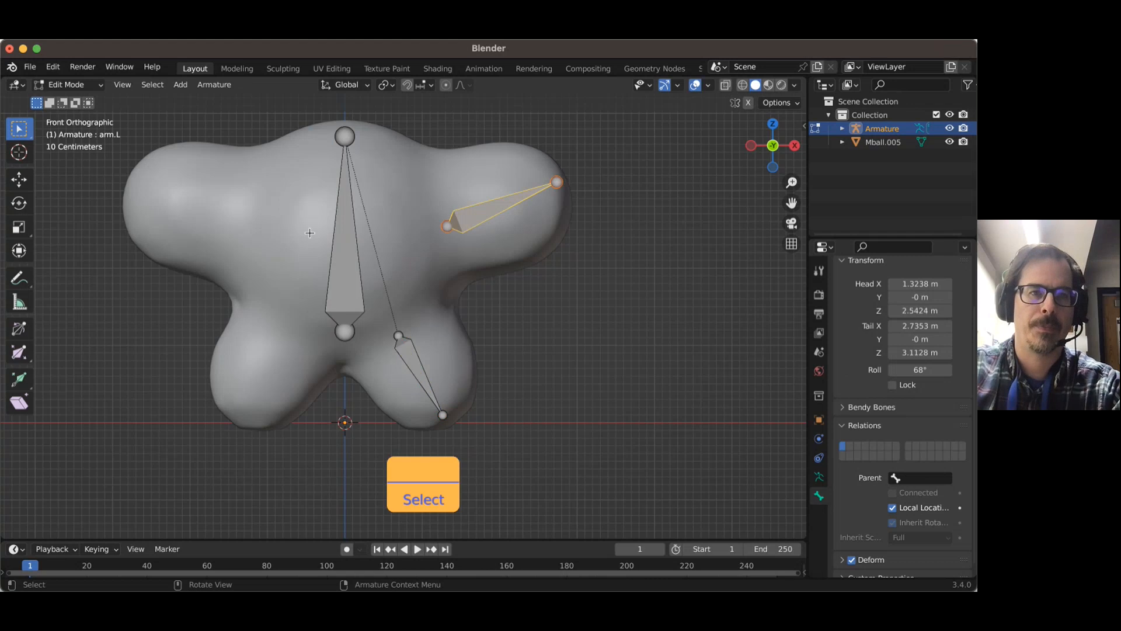
shift+click(342, 268)
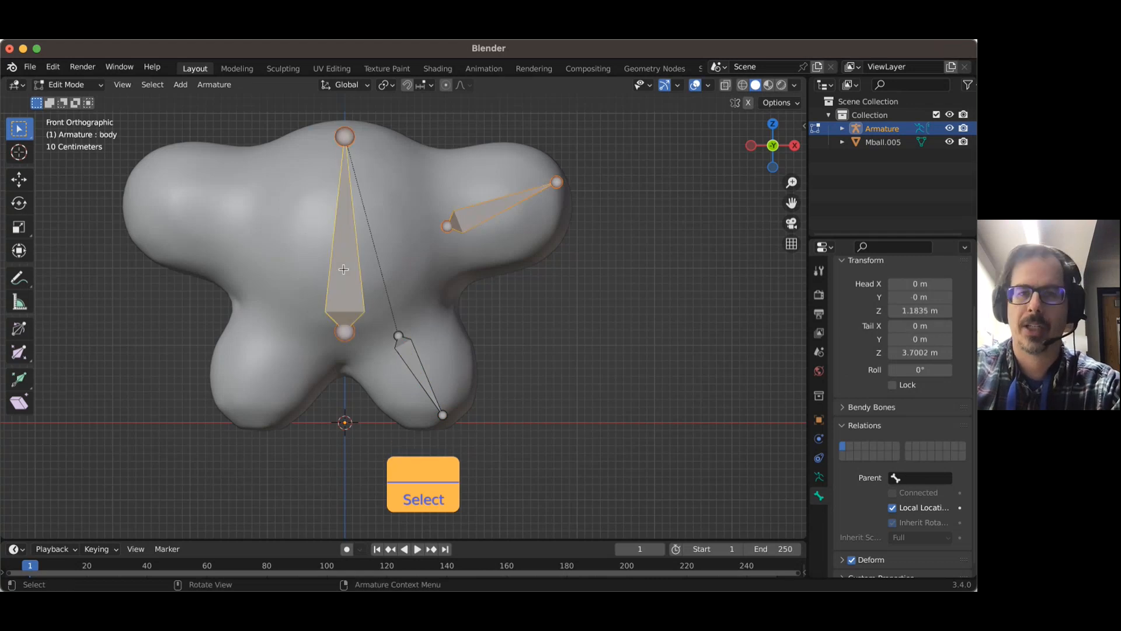
key(super+p)
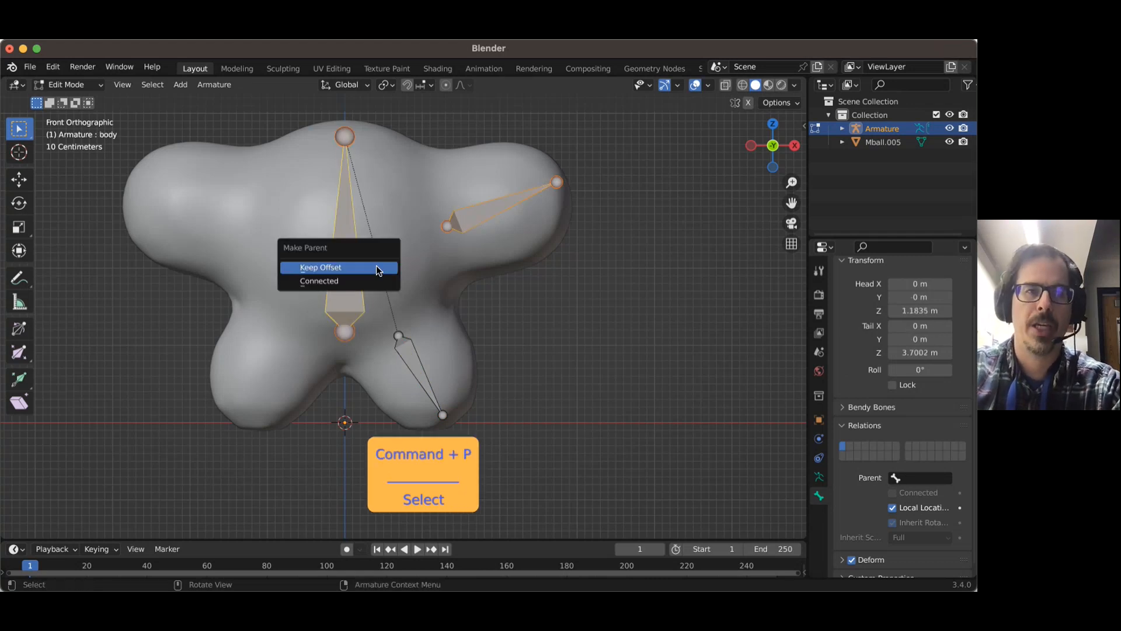
click(372, 268)
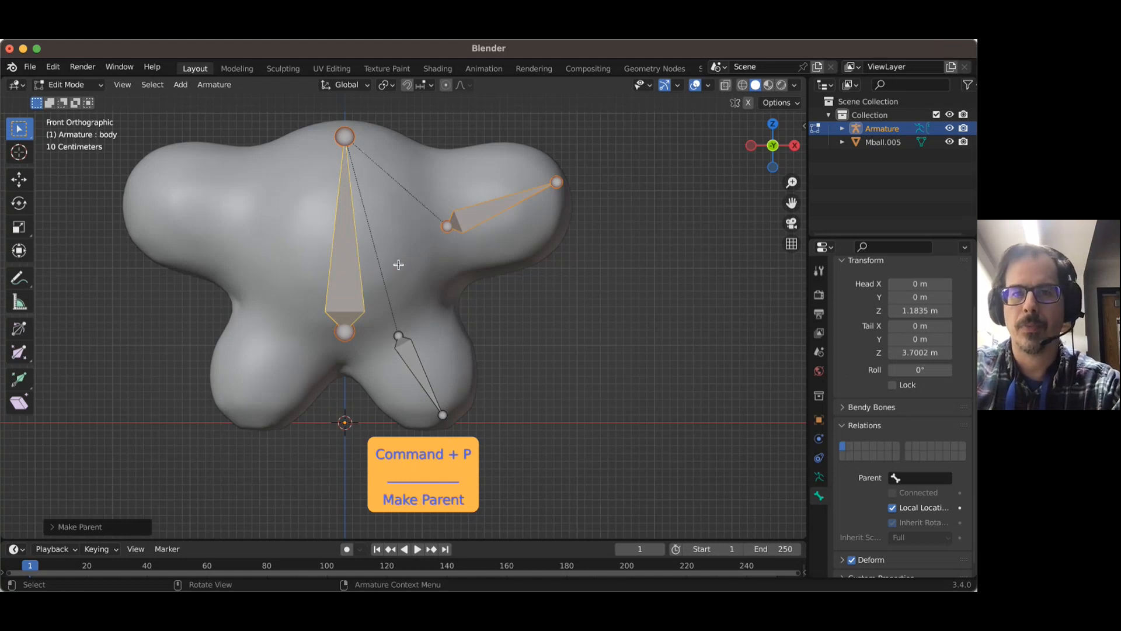
- In the right side view, extrude a new bone from the tip of leg.L about 1.66 m along the Y axis
click(795, 145)
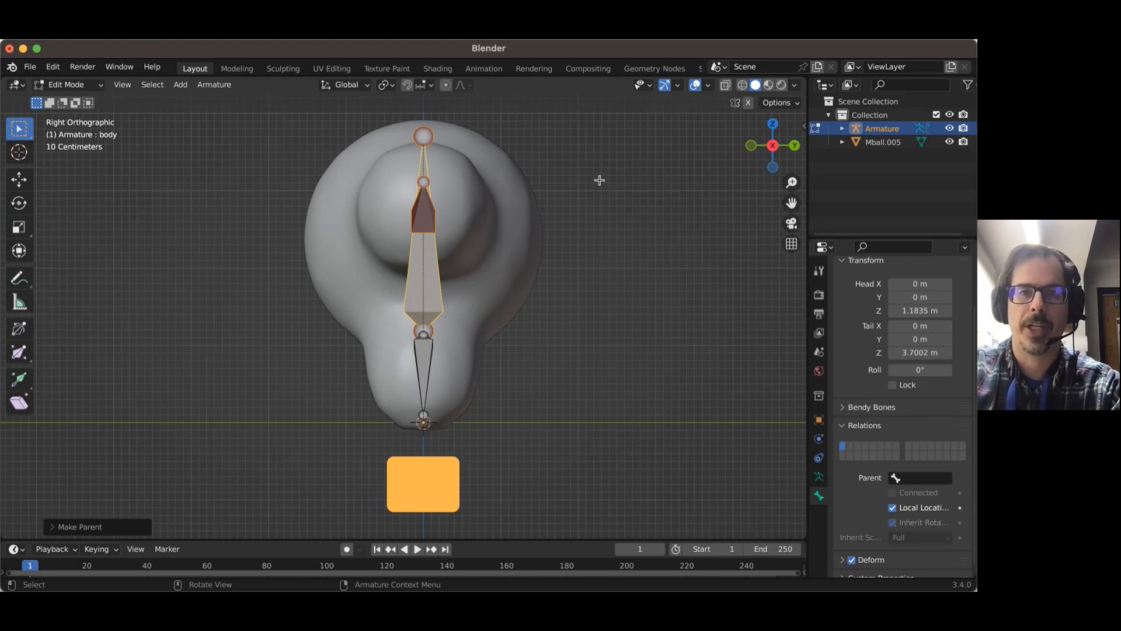
scroll(600, 181, down, 3)
shift+middle_drag(599, 180, 597, 196)
scroll(593, 208, up, 2)
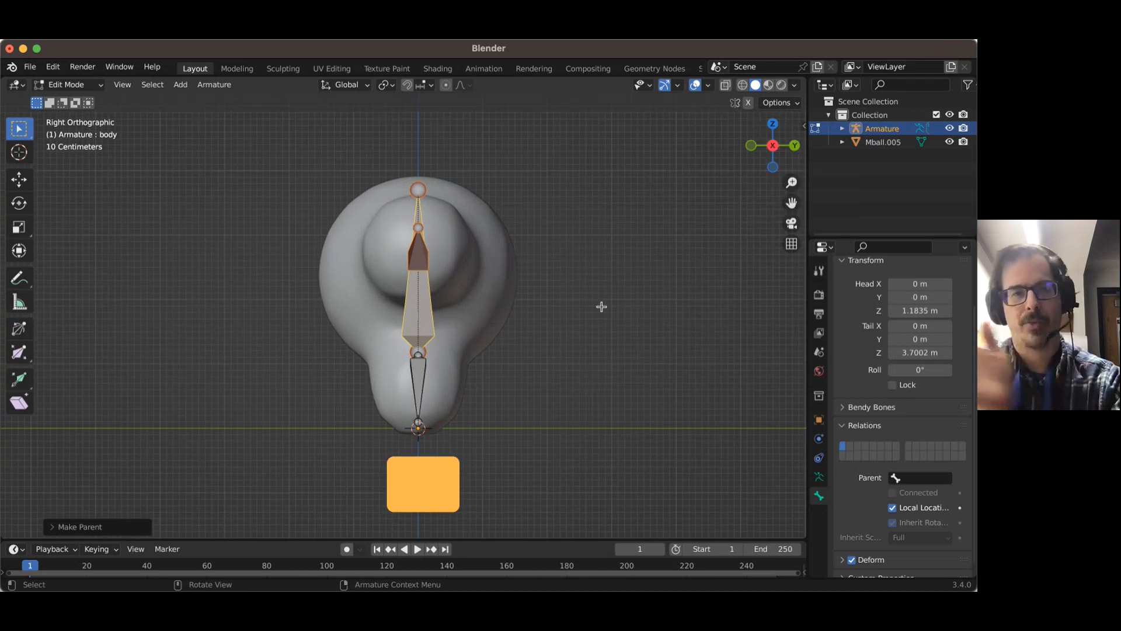
click(418, 422)
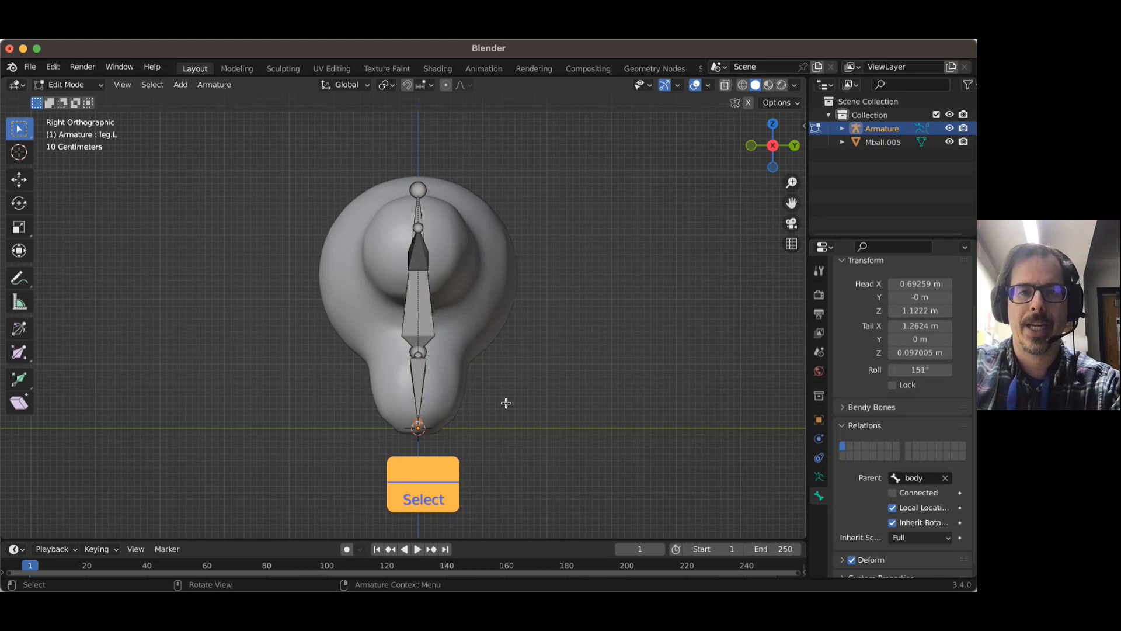
key(e)
key(y)
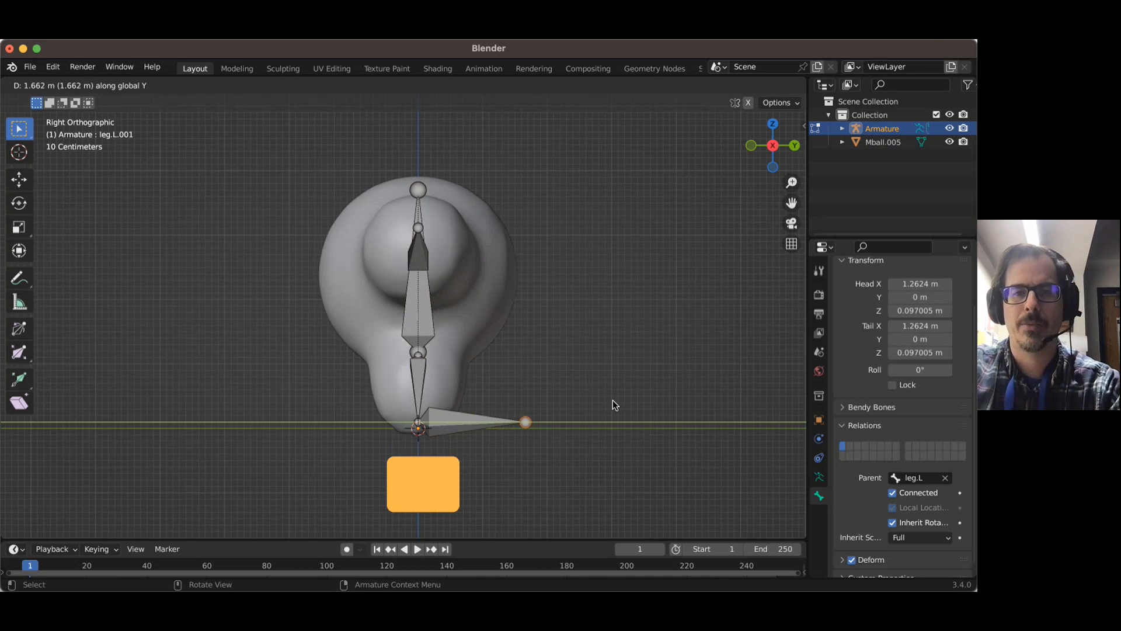
click(612, 401)
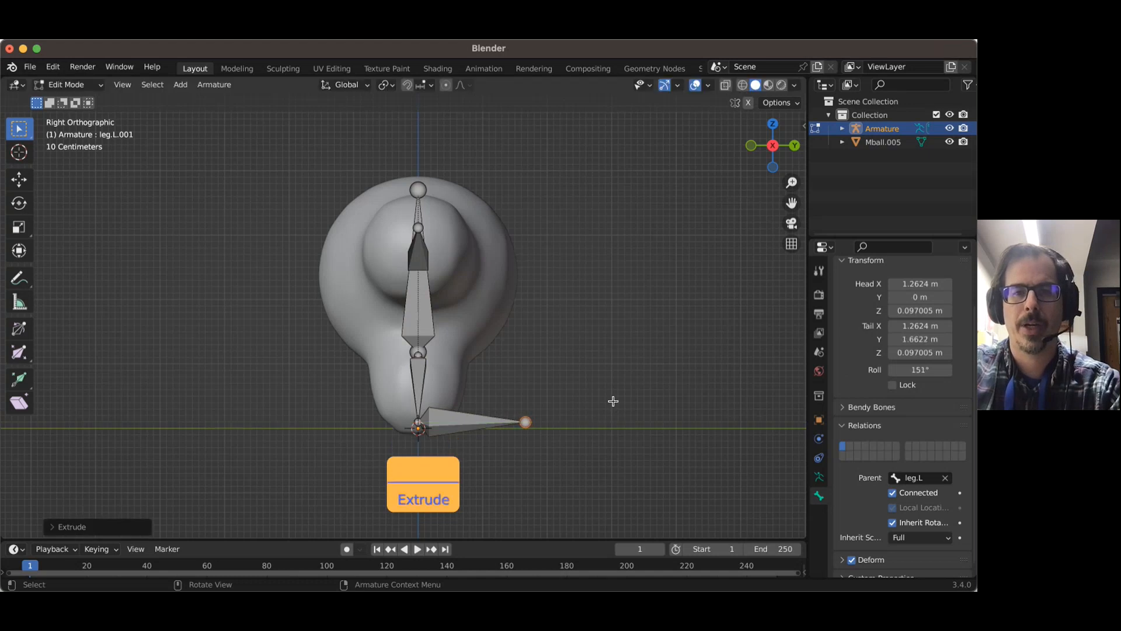
- Rename the bone extruded from the foot as legIK.L
click(436, 421)
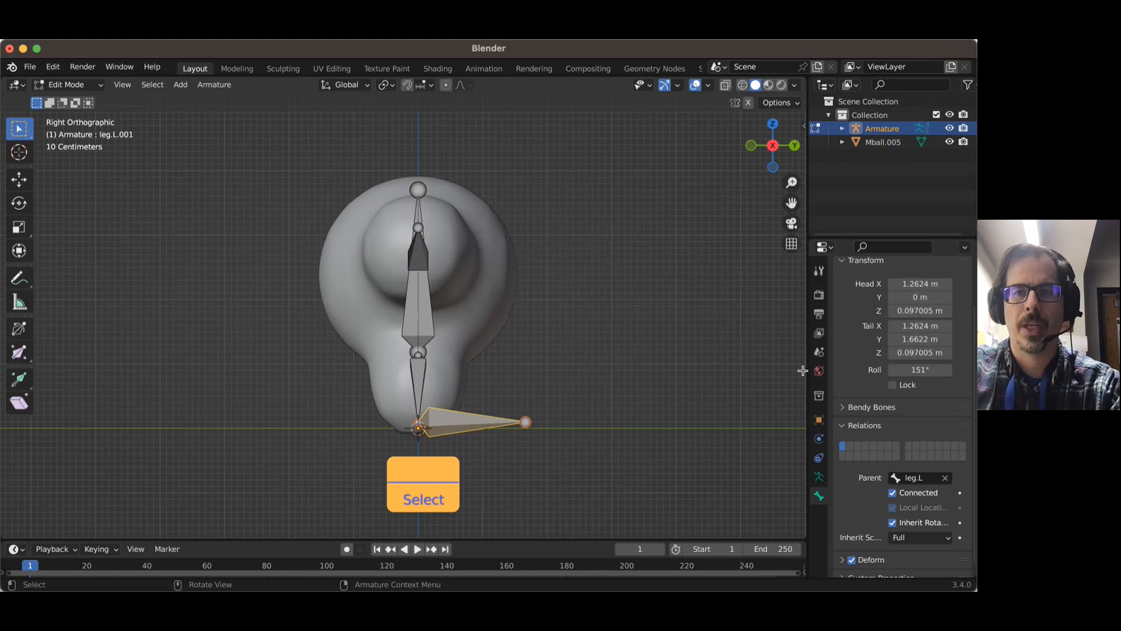
scroll(870, 413, up, 3)
click(882, 289)
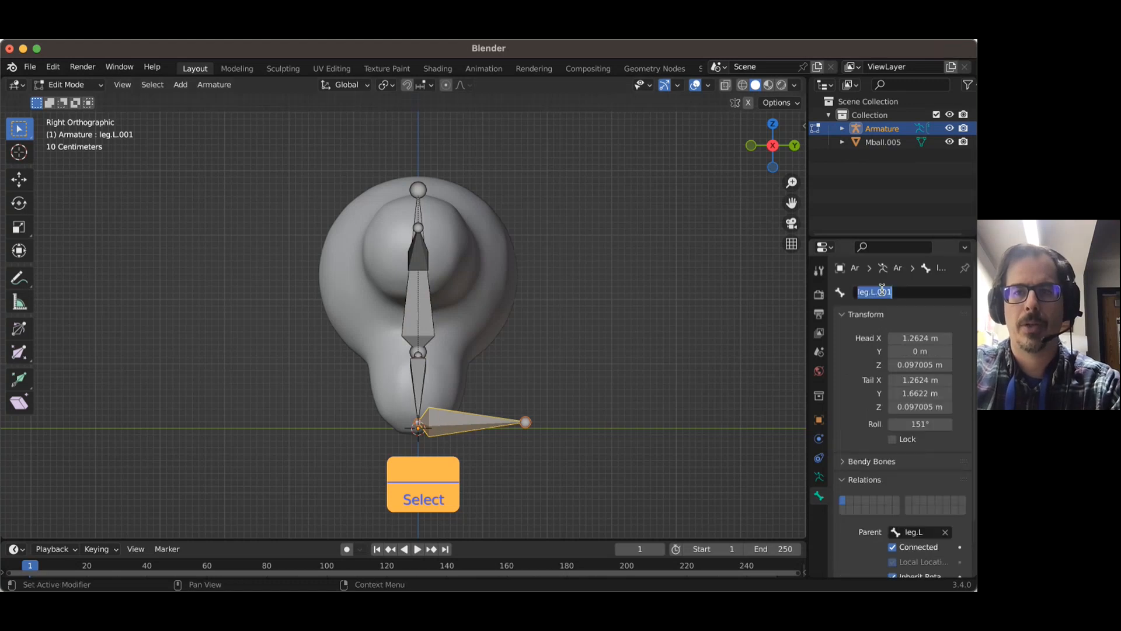
text(legIK.L)
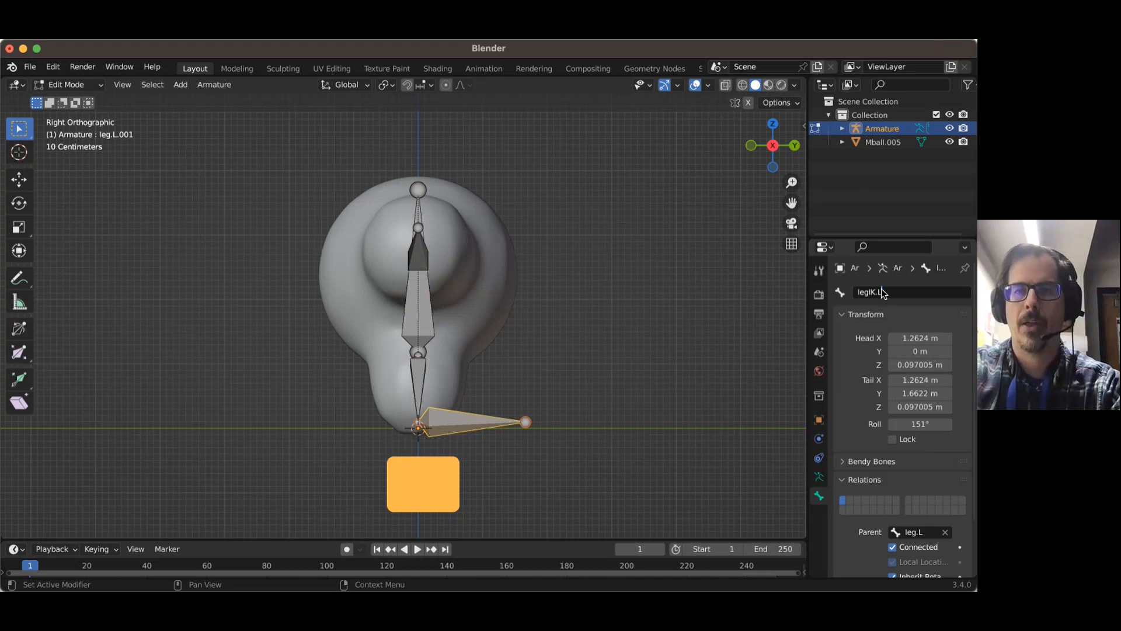
key(Return)
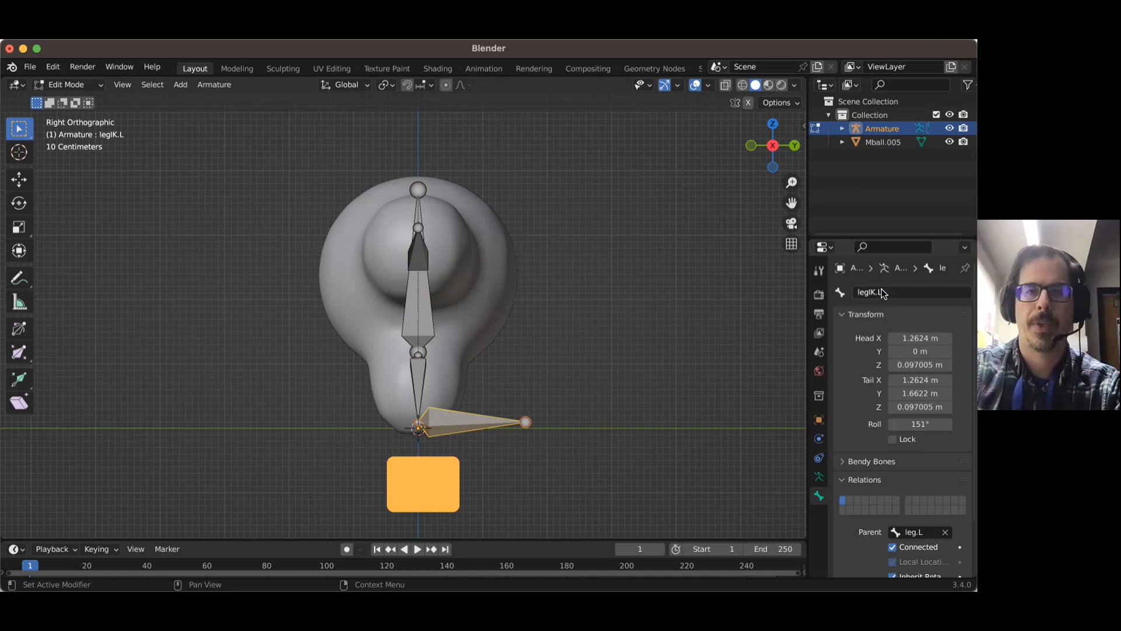
- In the right side view, extrude a new bone upward from the body bone's tip, about 2 m along the Z axis
click(414, 185)
shift+middle_drag(498, 233, 500, 309)
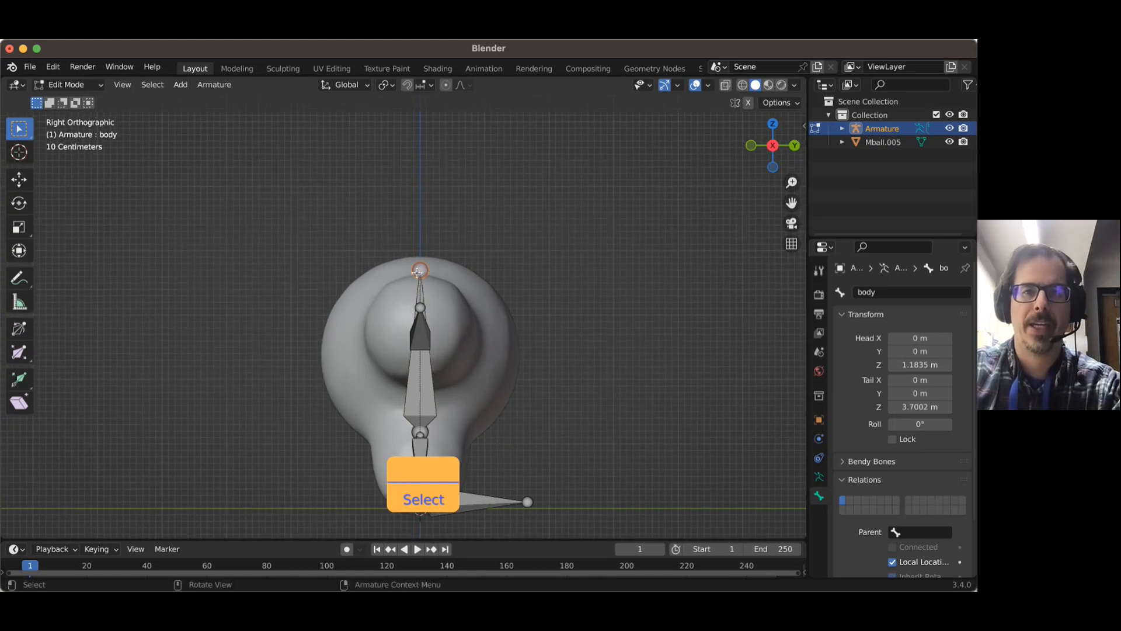
middle_drag(417, 272, 516, 301)
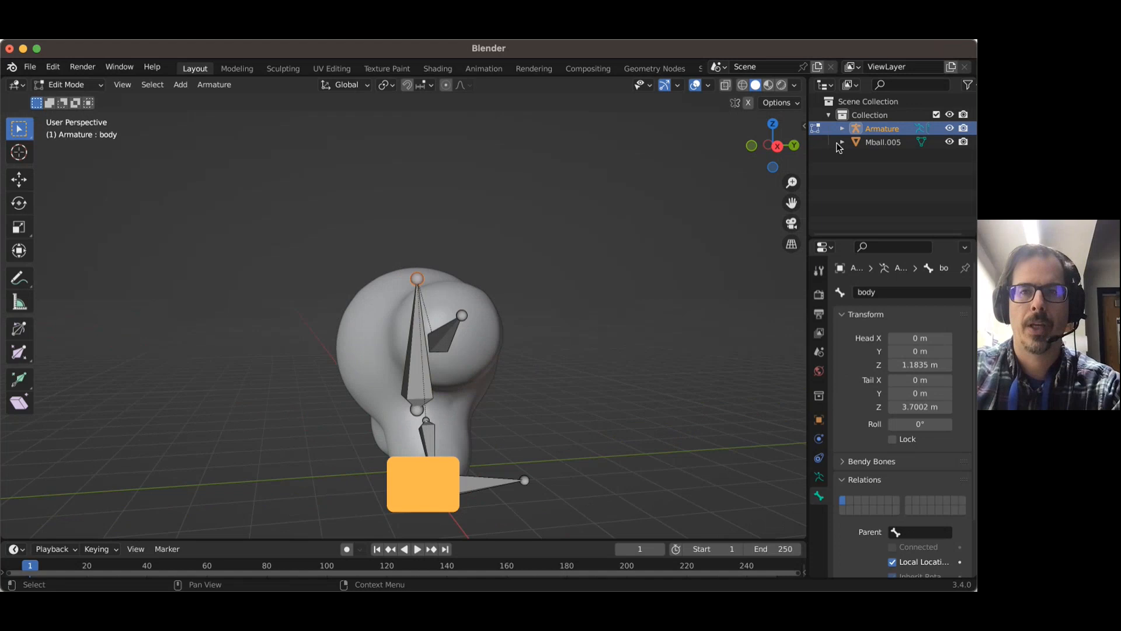
click(777, 146)
key(e)
key(z)
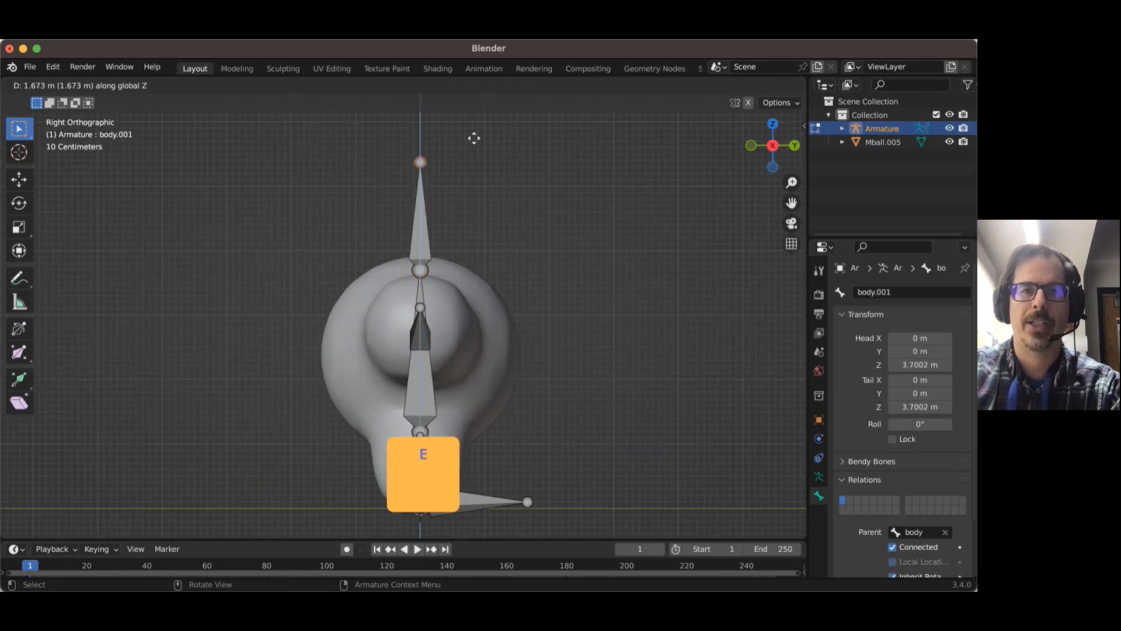
click(480, 120)
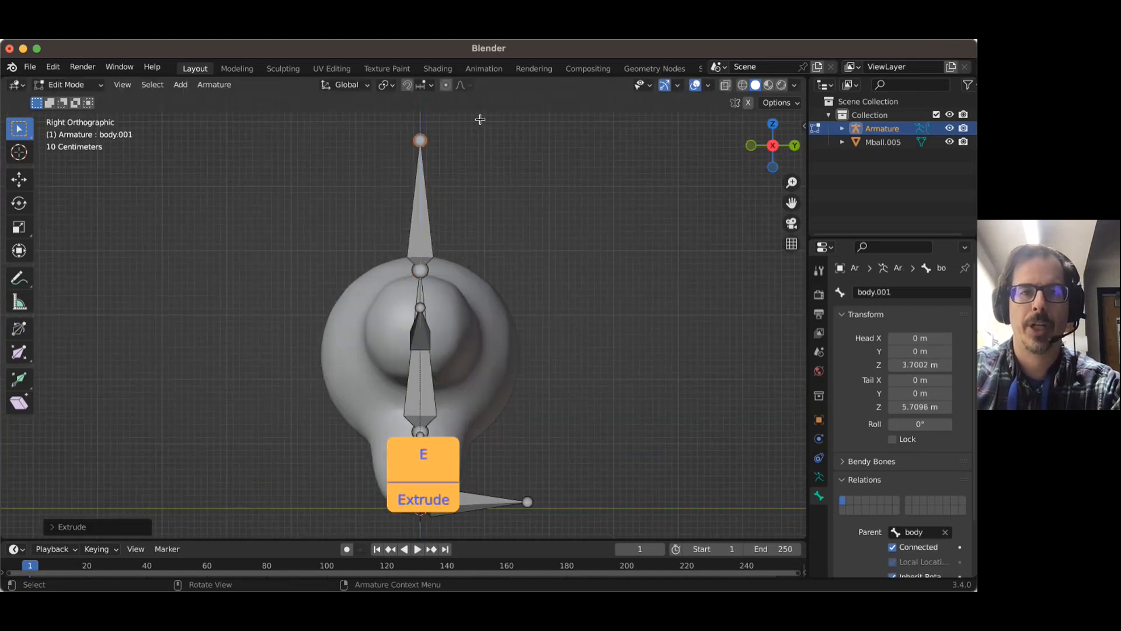
- Rename the bone extruded above the body as bodyIK
click(426, 230)
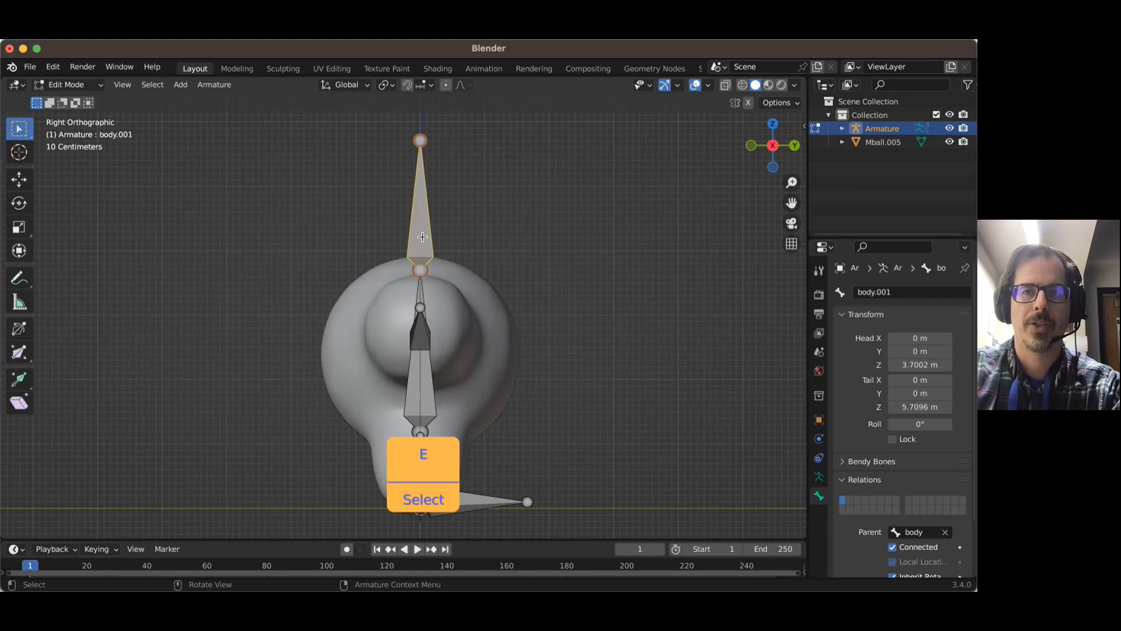
click(900, 291)
text(bodyIK)
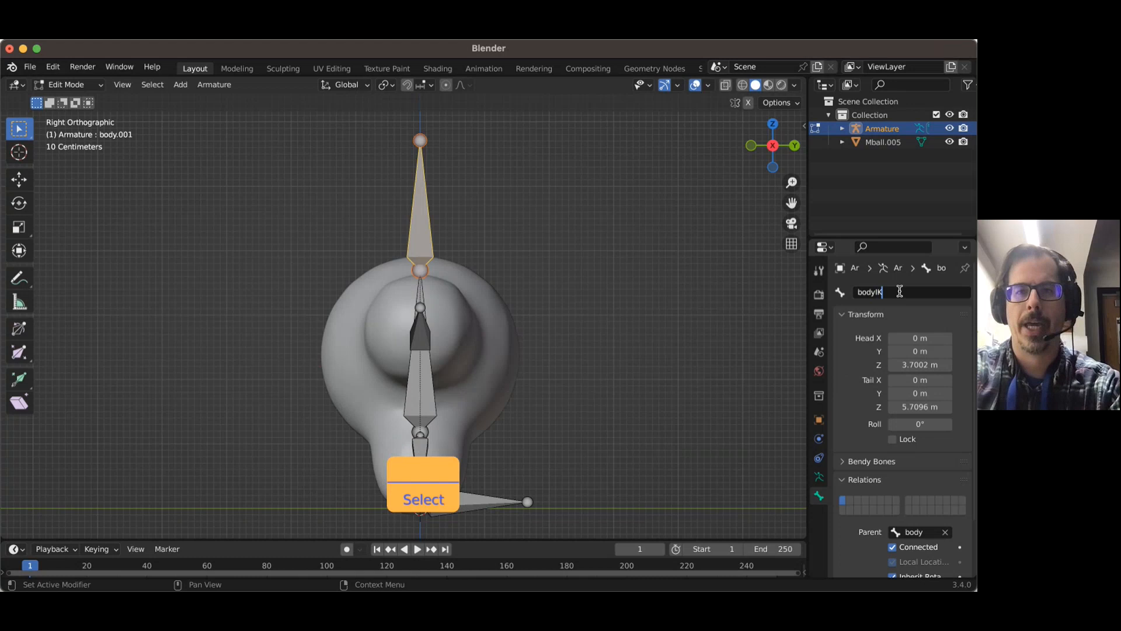
key(Return)
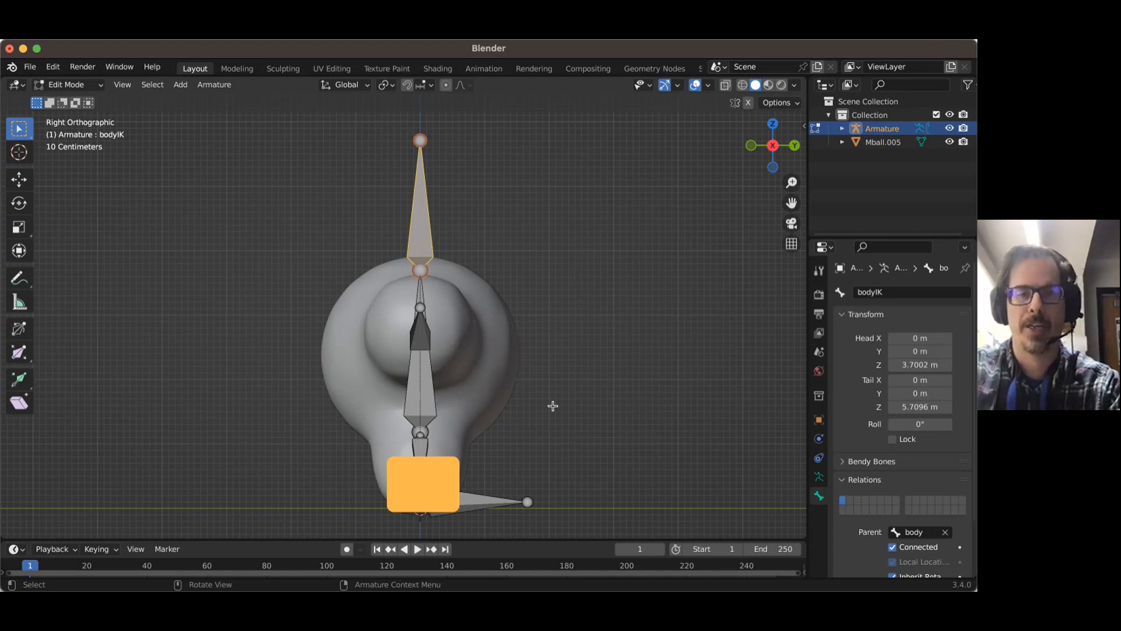
- Clear the parent of the bodyIK bone so it is independent of the body bone
key(shift)
shift+middle_drag(558, 388, 557, 342)
scroll(567, 325, up, 2)
scroll(562, 317, down, 3)
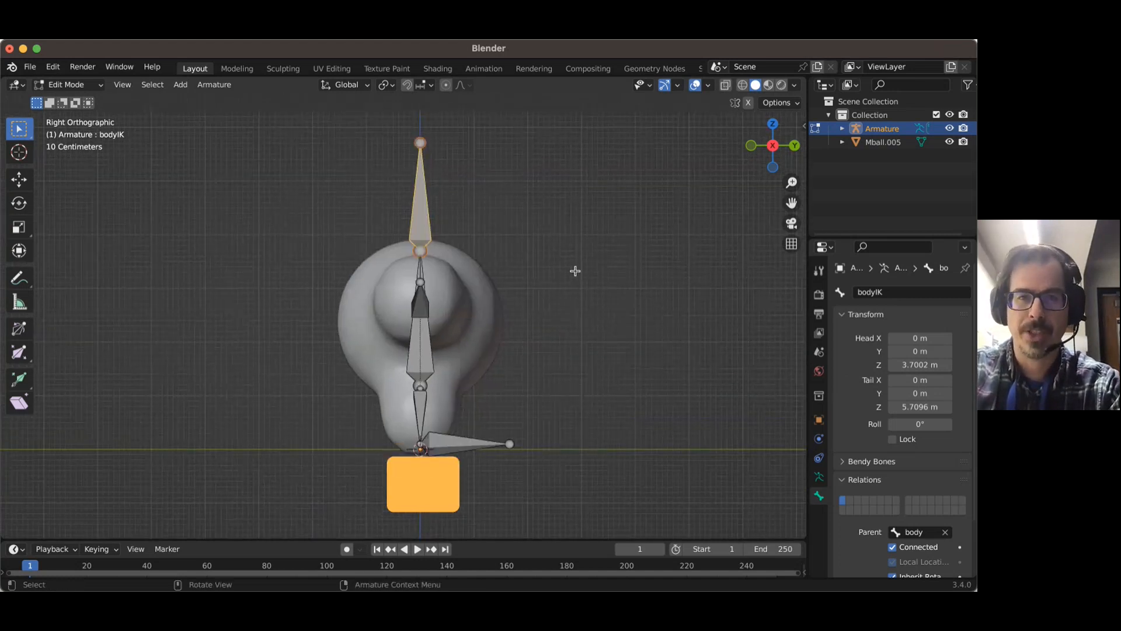
click(417, 221)
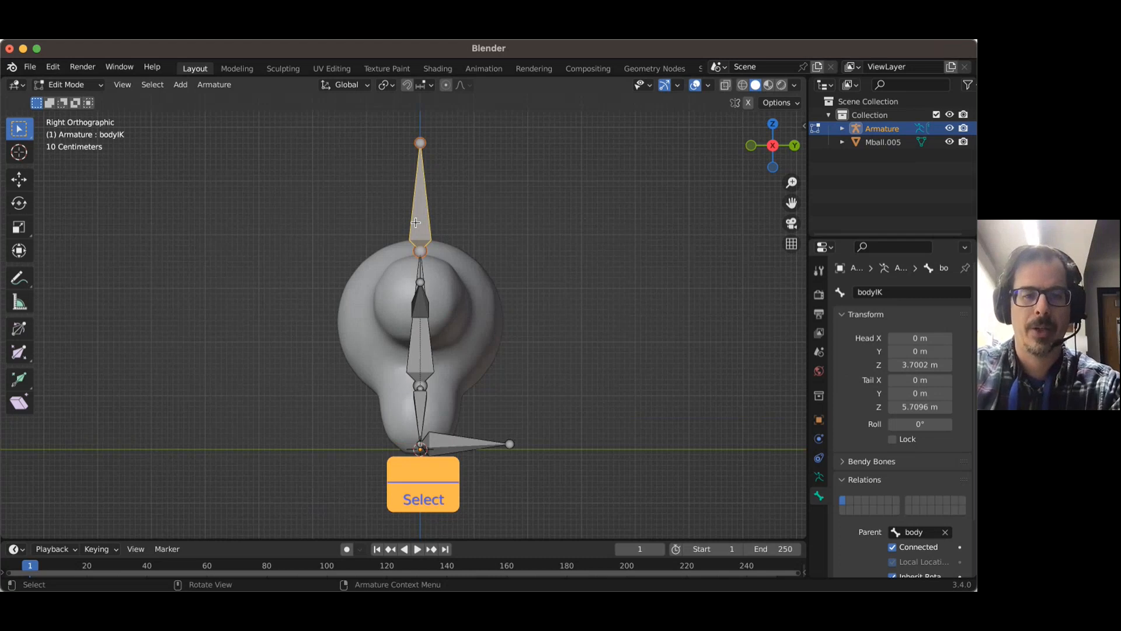
key(alt+p)
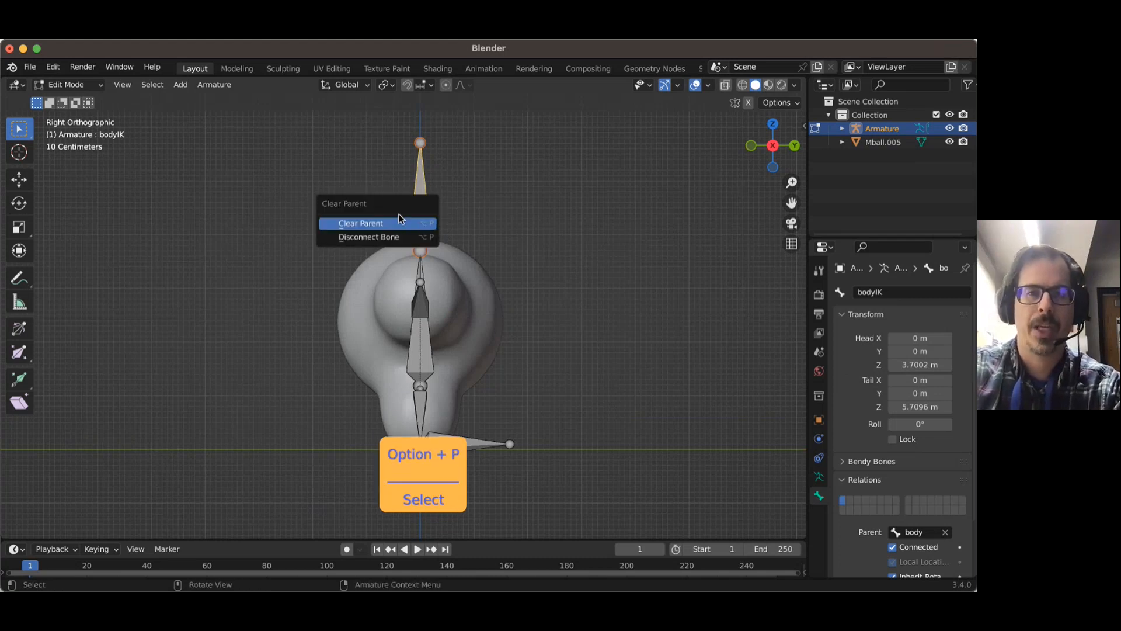
click(376, 227)
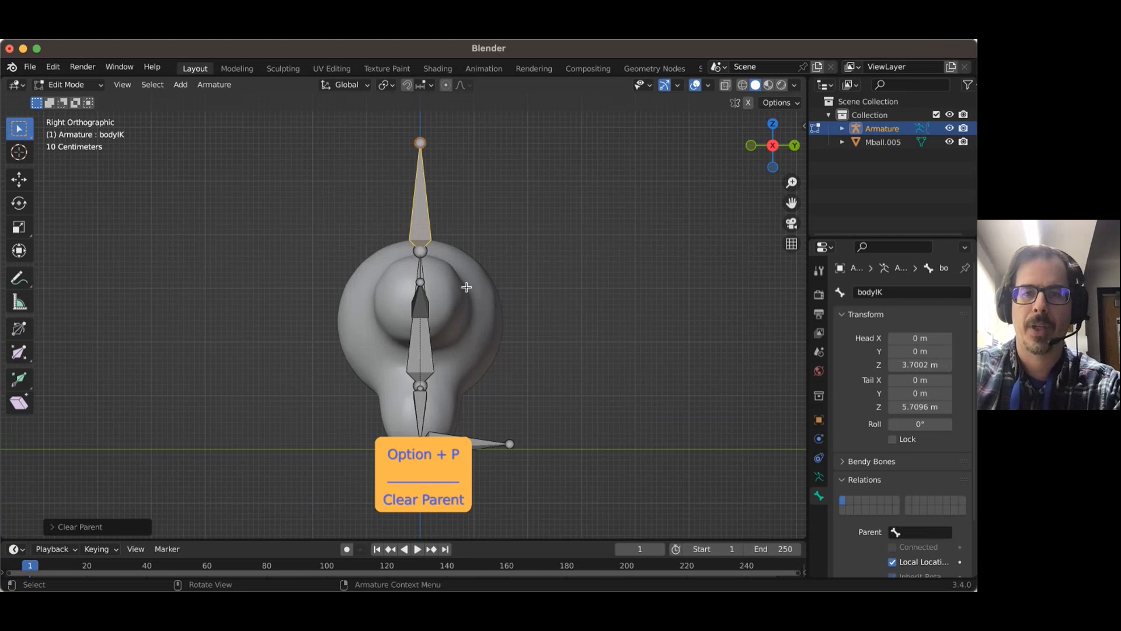
- Remove leg.L as the parent of the legIK.L bone and test its independence with a cancelled move
shift+middle_drag(496, 242, 520, 161)
click(477, 361)
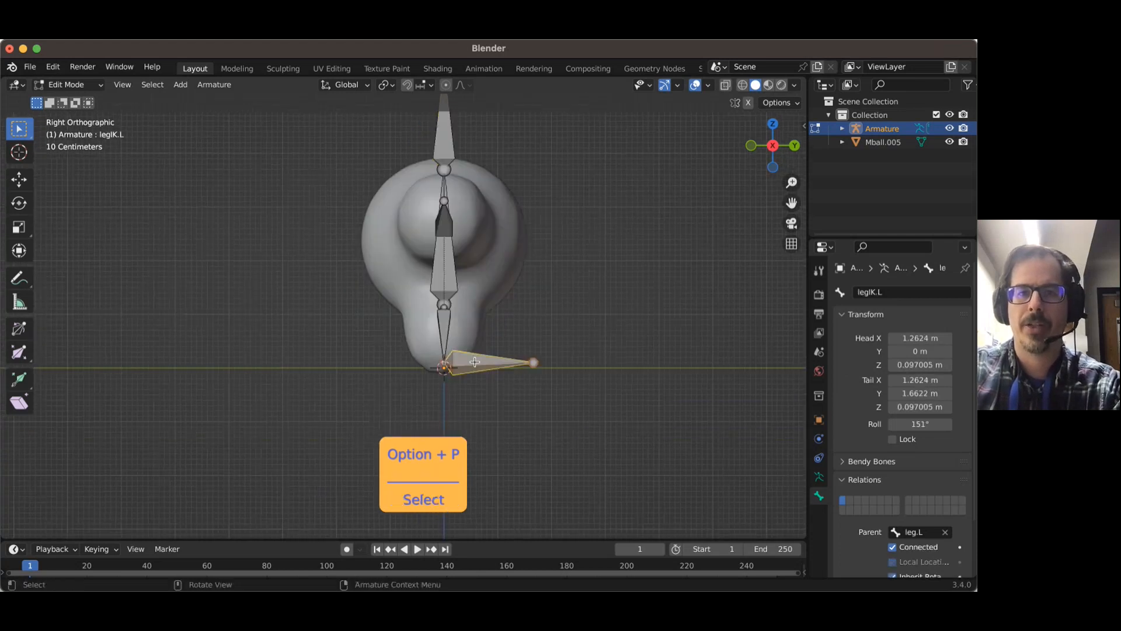
scroll(908, 494, down, 3)
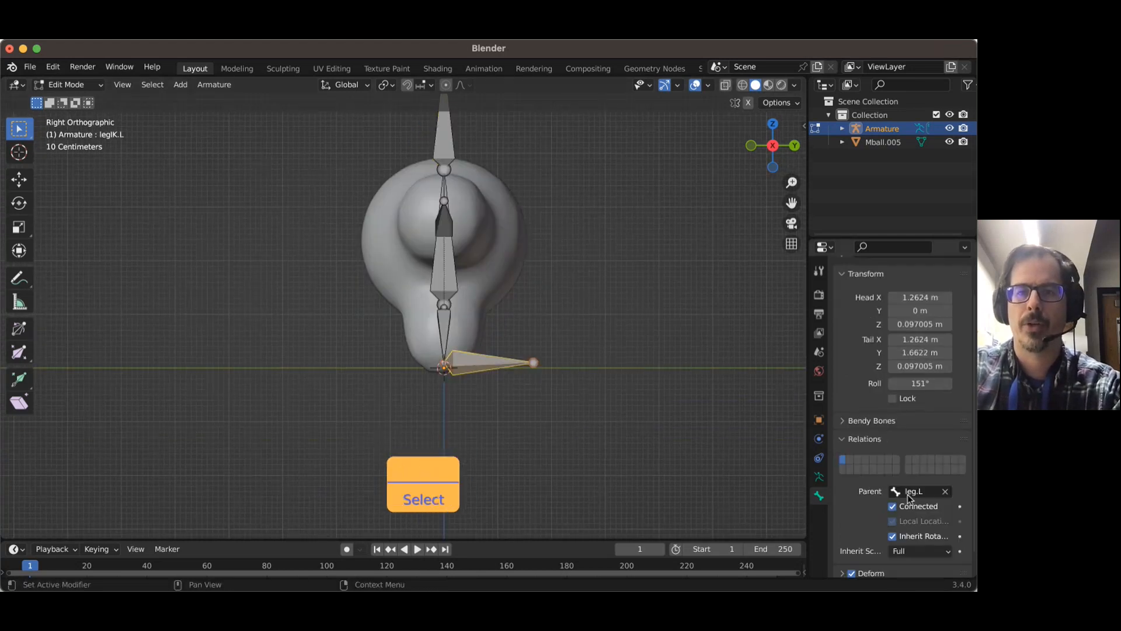
click(942, 479)
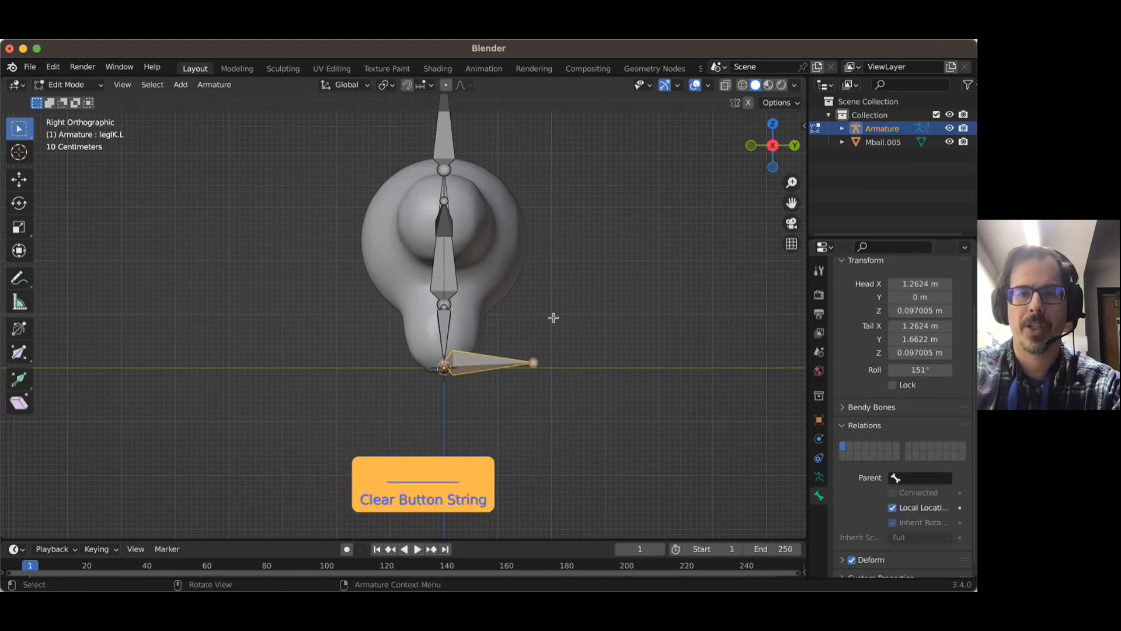
key(g)
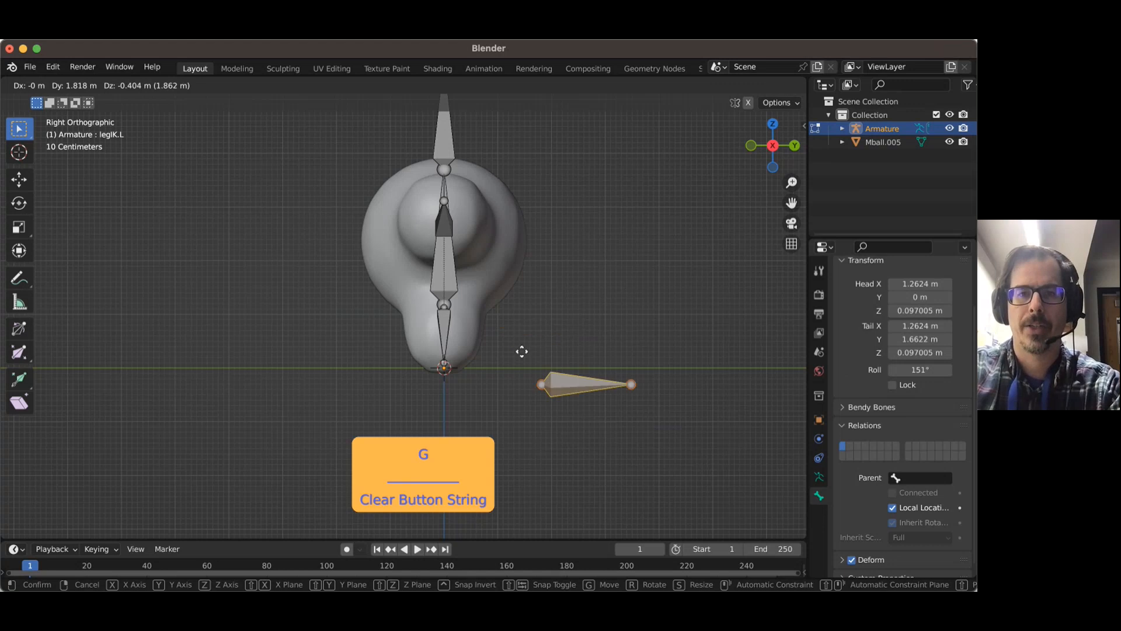
click(551, 338)
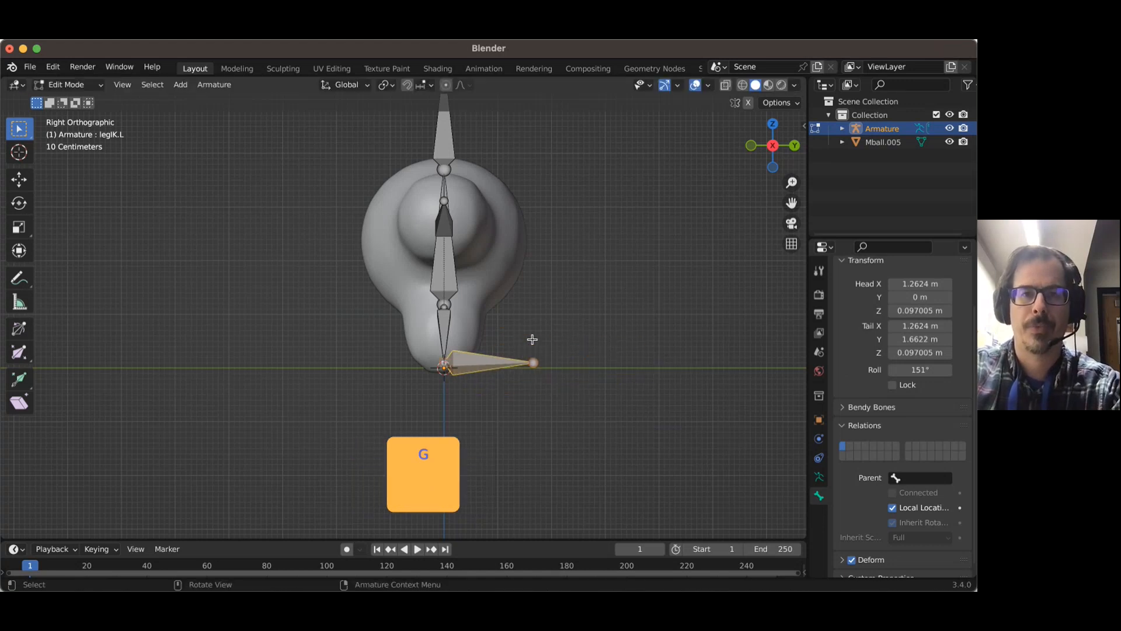
- Symmetrize the arm.L, leg.L and legIK.L bones to the opposite side of the armature
middle_drag(530, 338, 791, 339)
scroll(543, 315, down, 3)
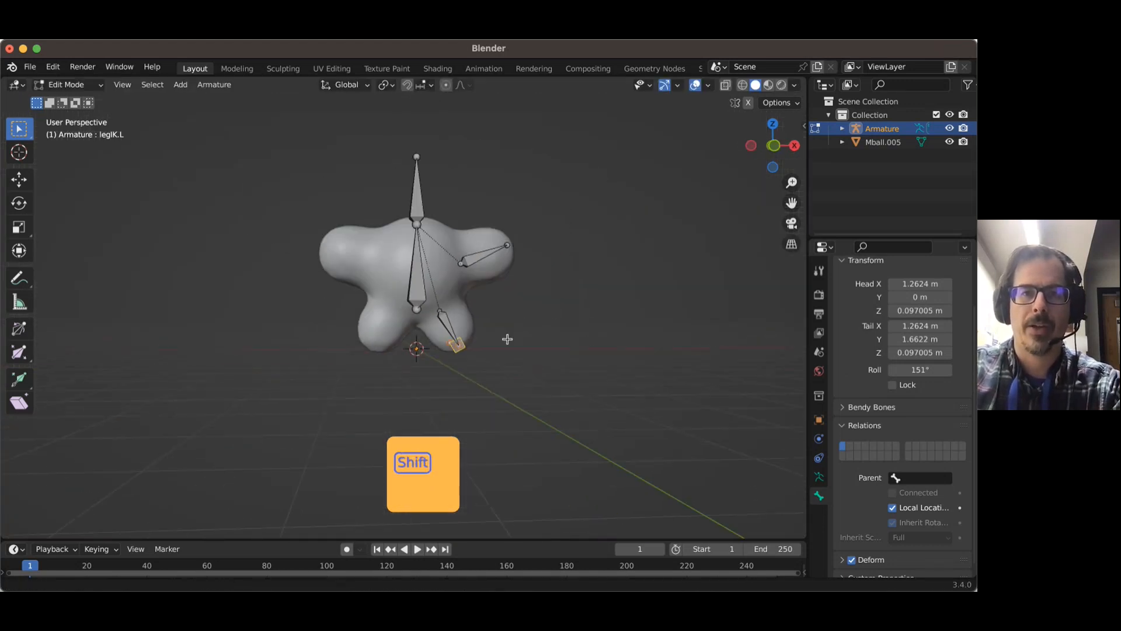
shift+middle_drag(506, 338, 439, 387)
scroll(486, 336, up, 4)
shift+middle_drag(499, 299, 481, 257)
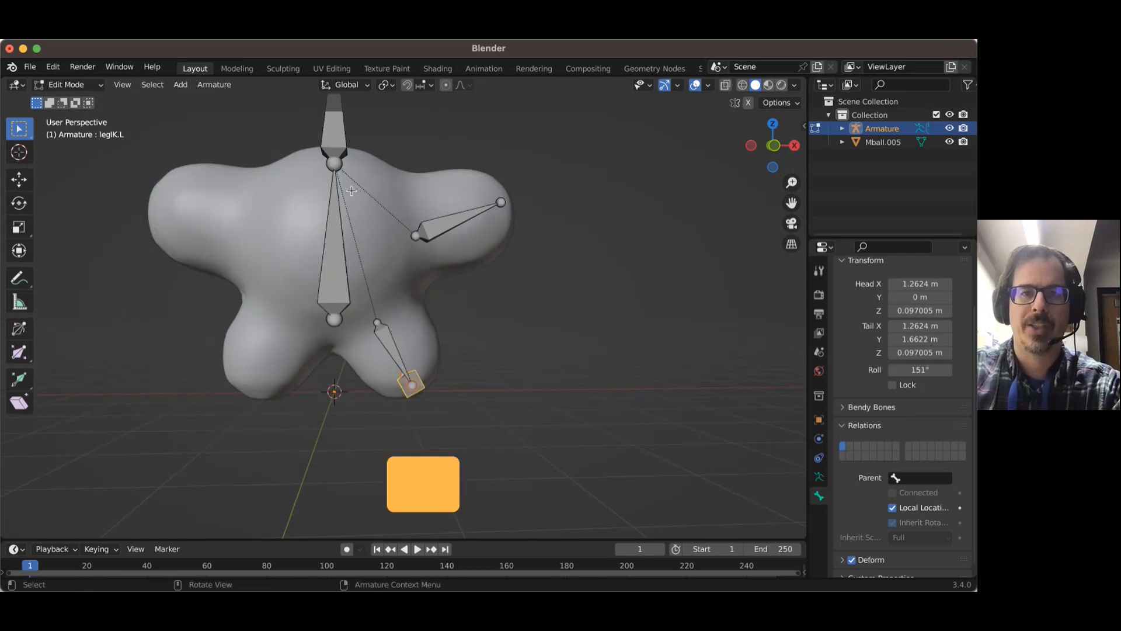
drag(354, 182, 578, 438)
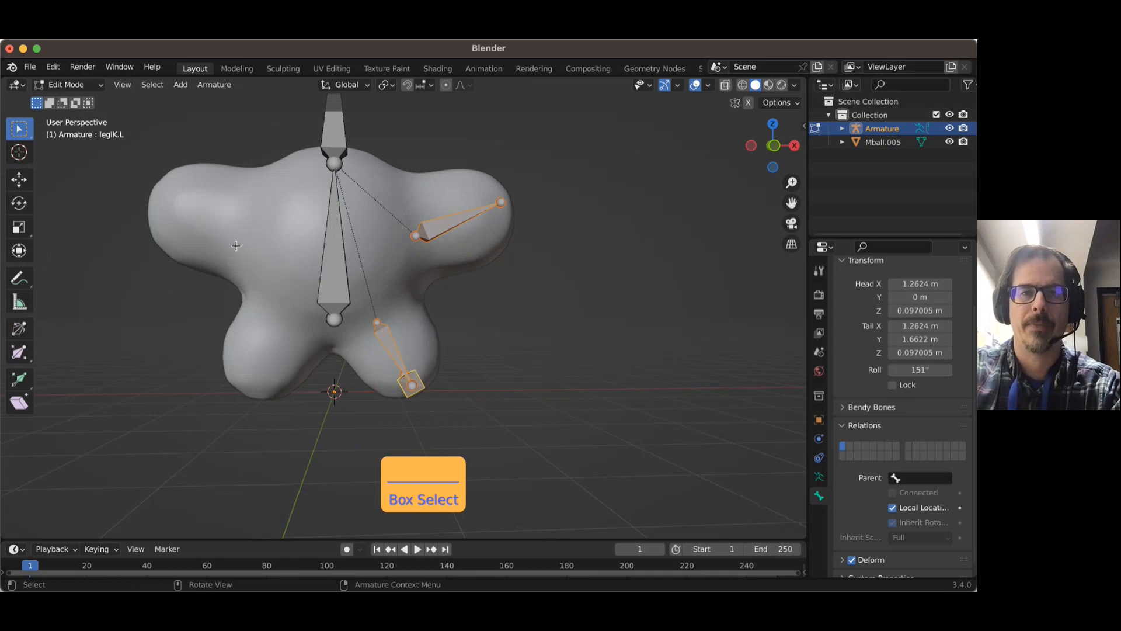
click(484, 306)
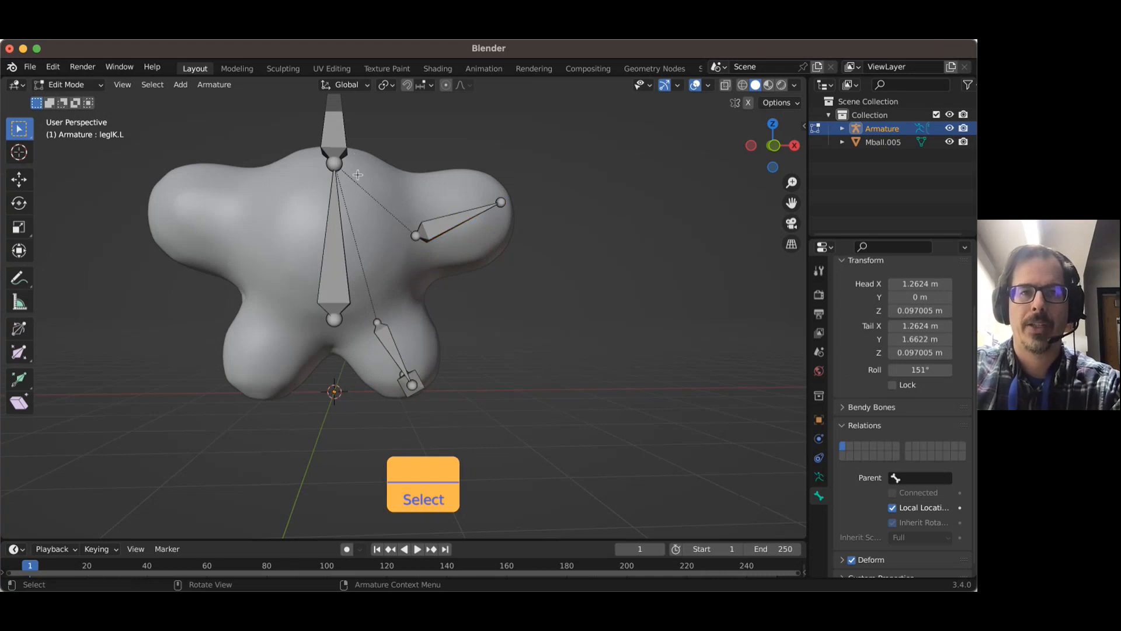
drag(357, 174, 588, 427)
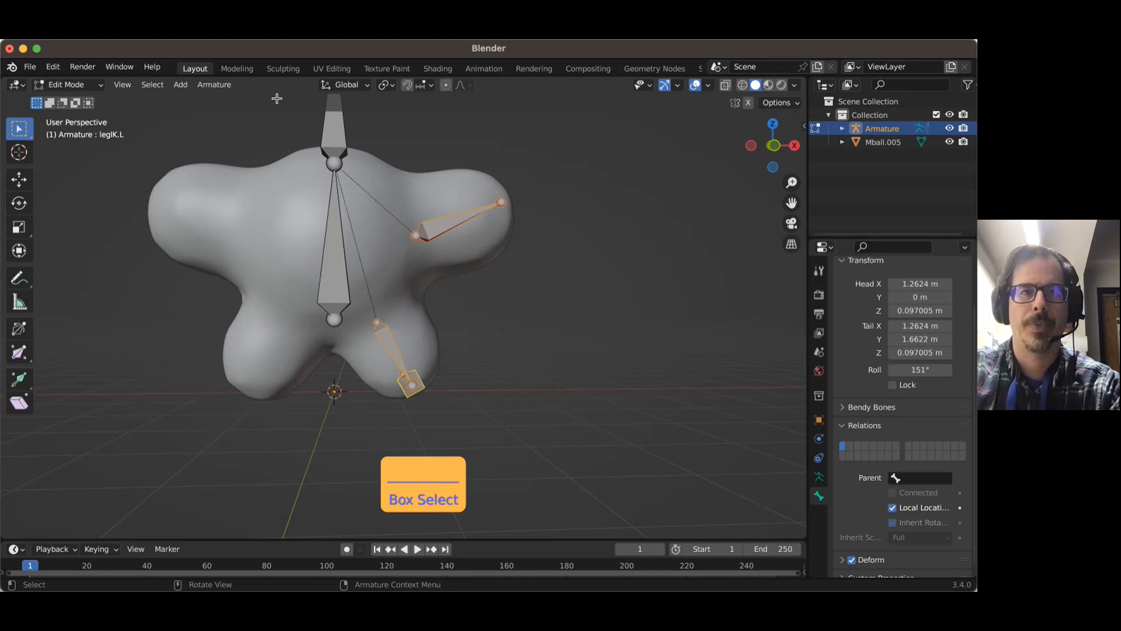
click(223, 87)
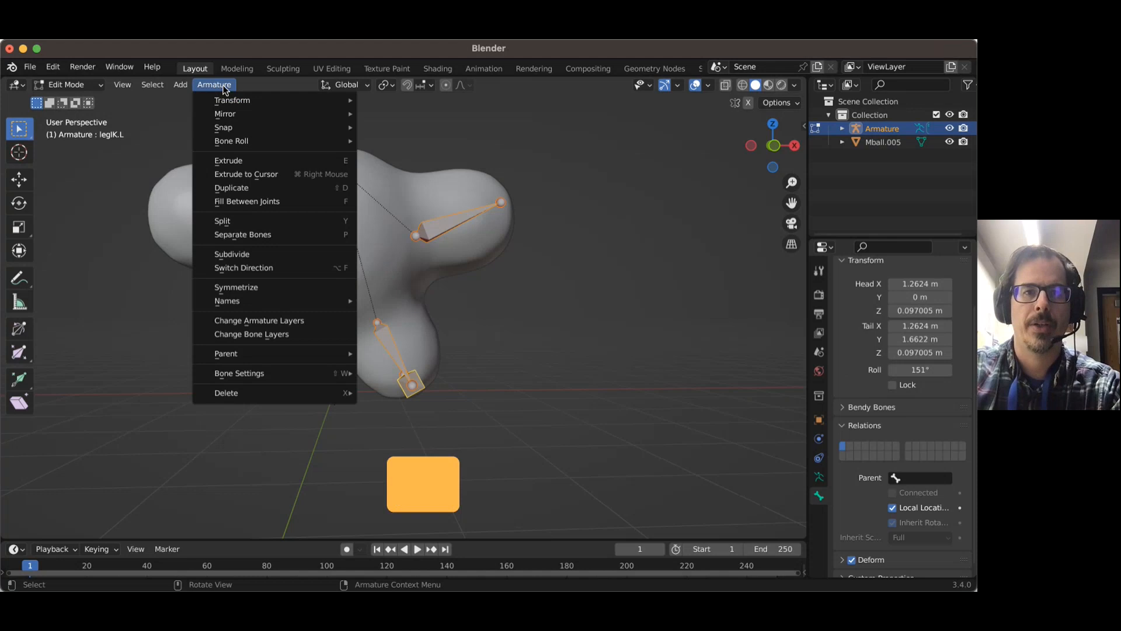
click(236, 286)
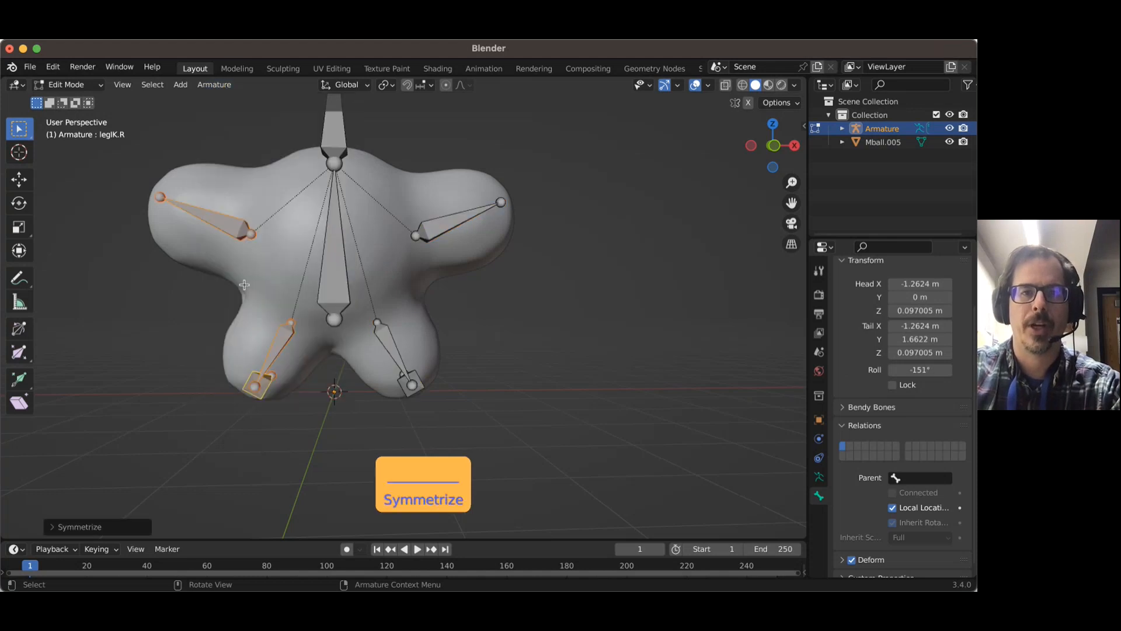
- Inspect the mirrored arm, leg and leg IK bones, checking each one's name and parent
middle_drag(401, 243, 234, 305)
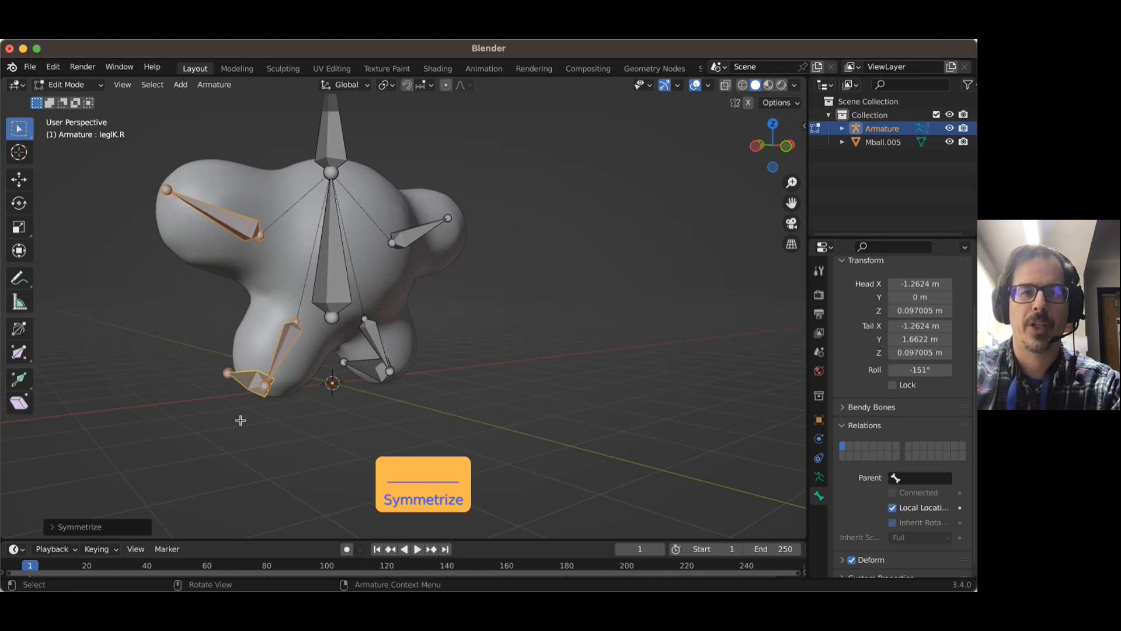
middle_drag(241, 420, 205, 213)
click(205, 213)
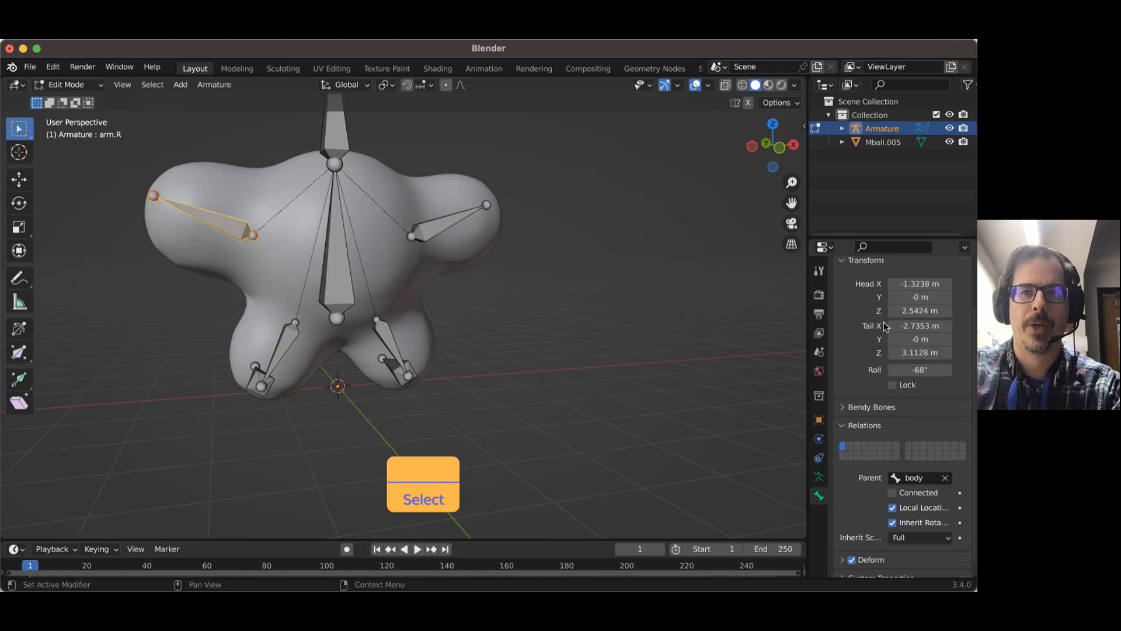
scroll(879, 315, up, 2)
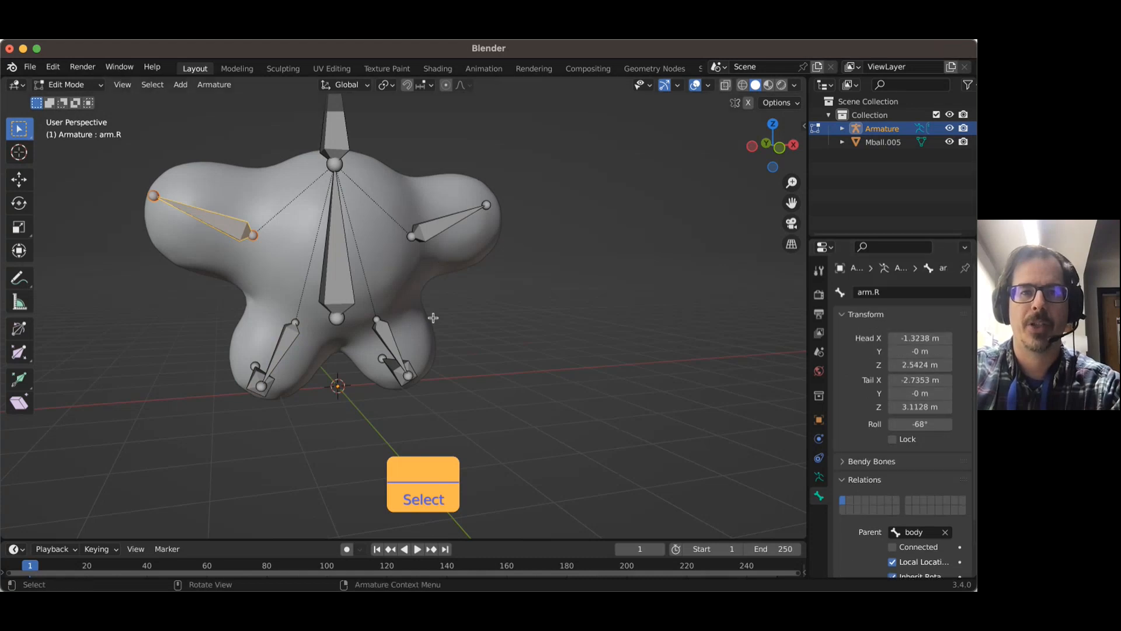
click(283, 344)
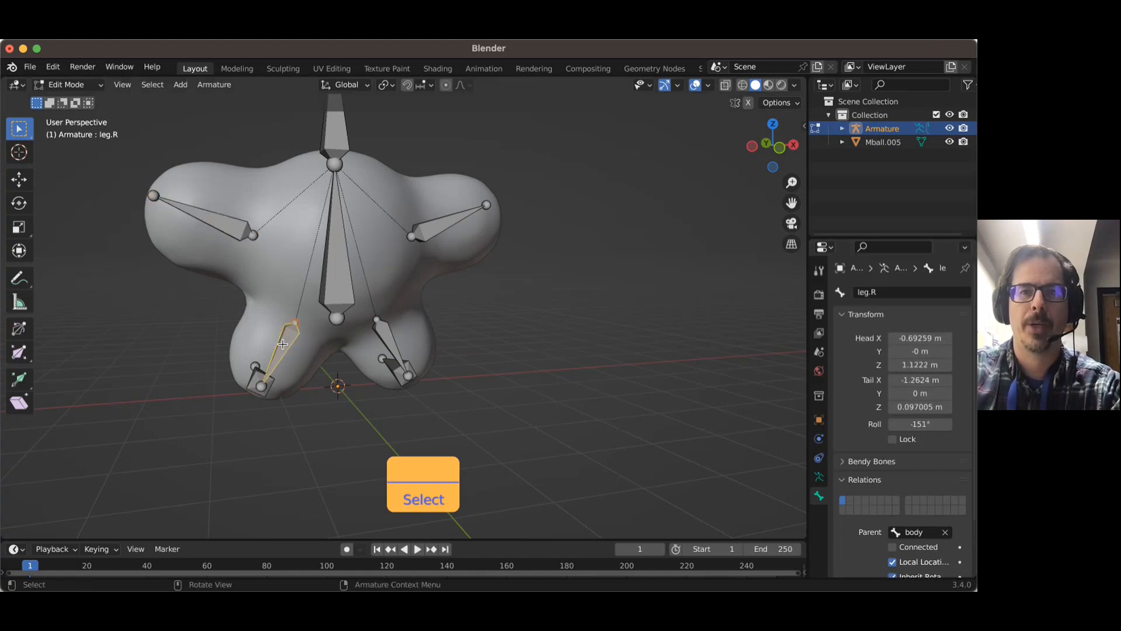
click(254, 377)
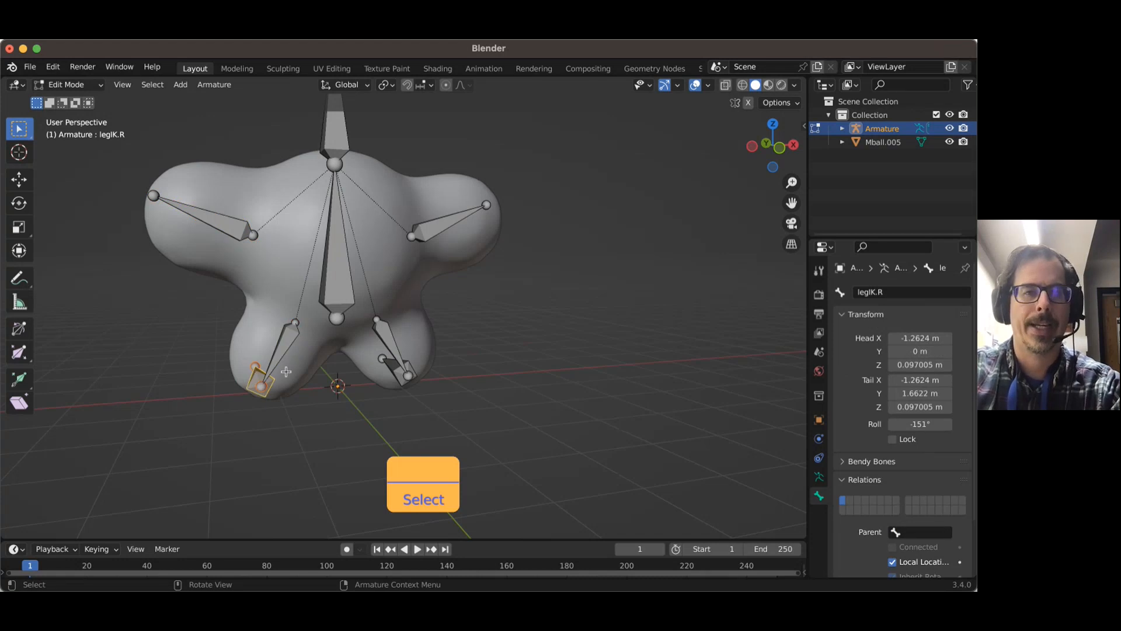
middle_drag(480, 326, 408, 292)
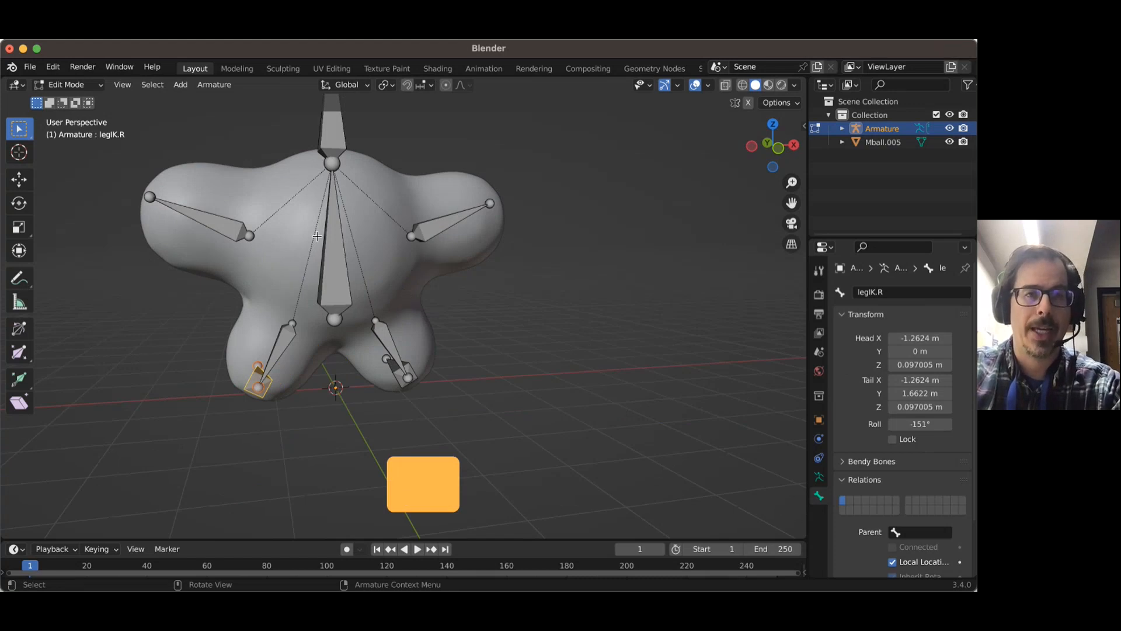
- Return to Object Mode and parent the Mball.005 mesh to the armature with automatic weights
click(73, 85)
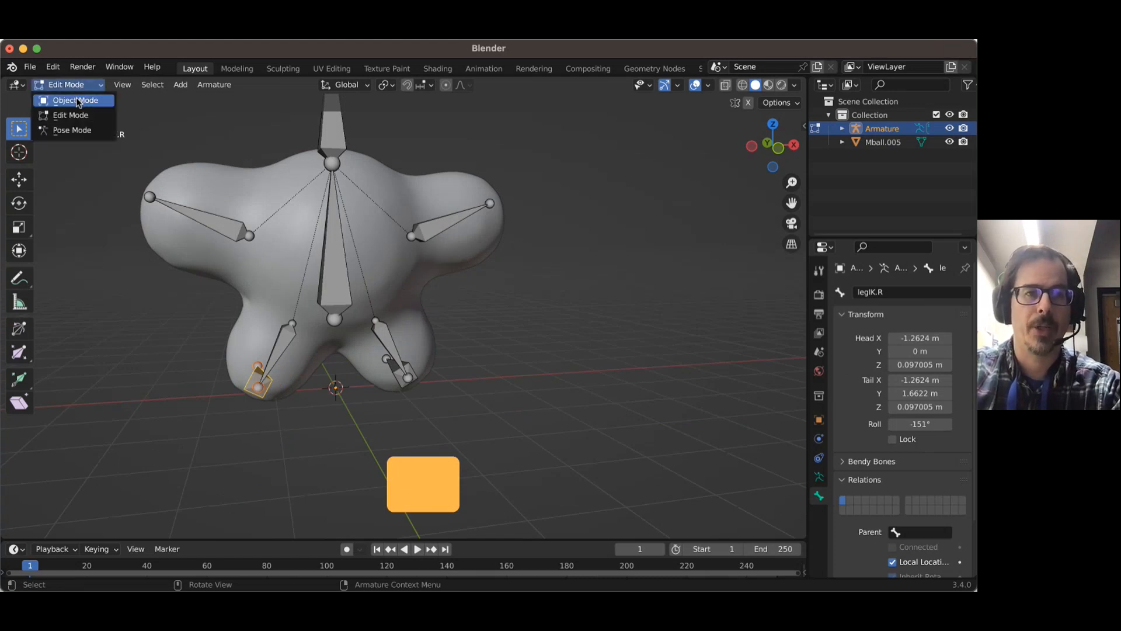
click(78, 101)
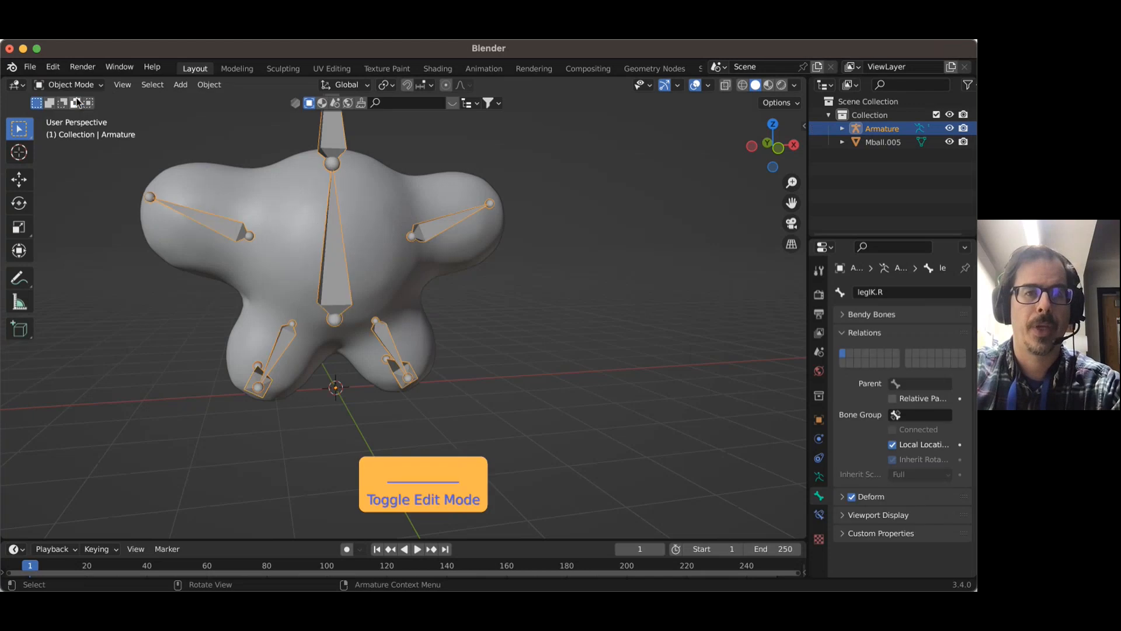
click(285, 198)
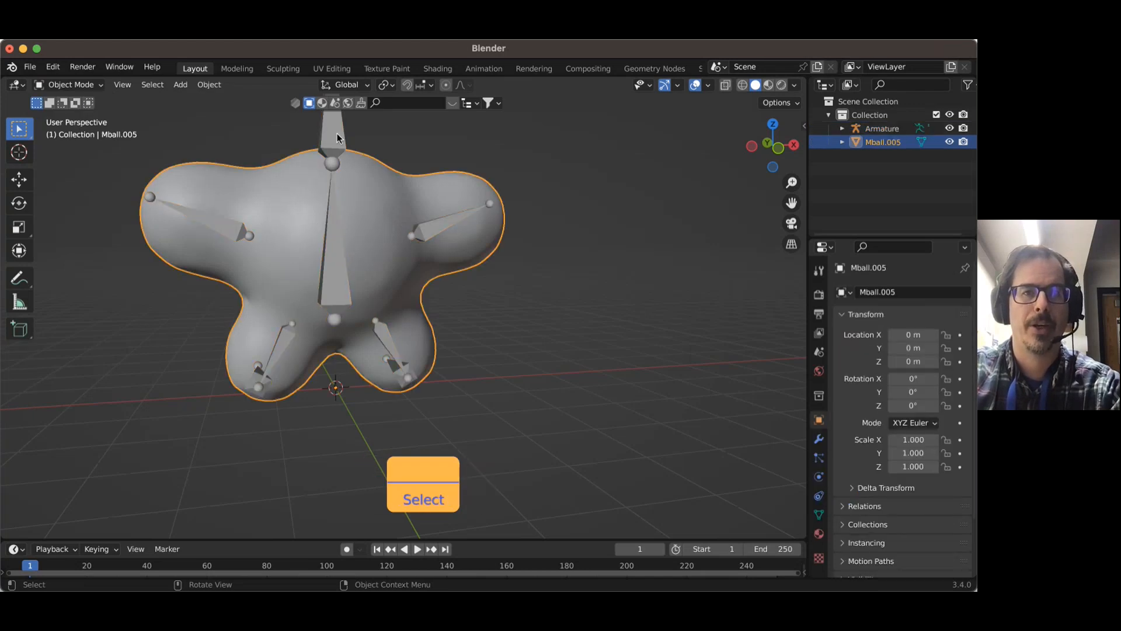
click(204, 147)
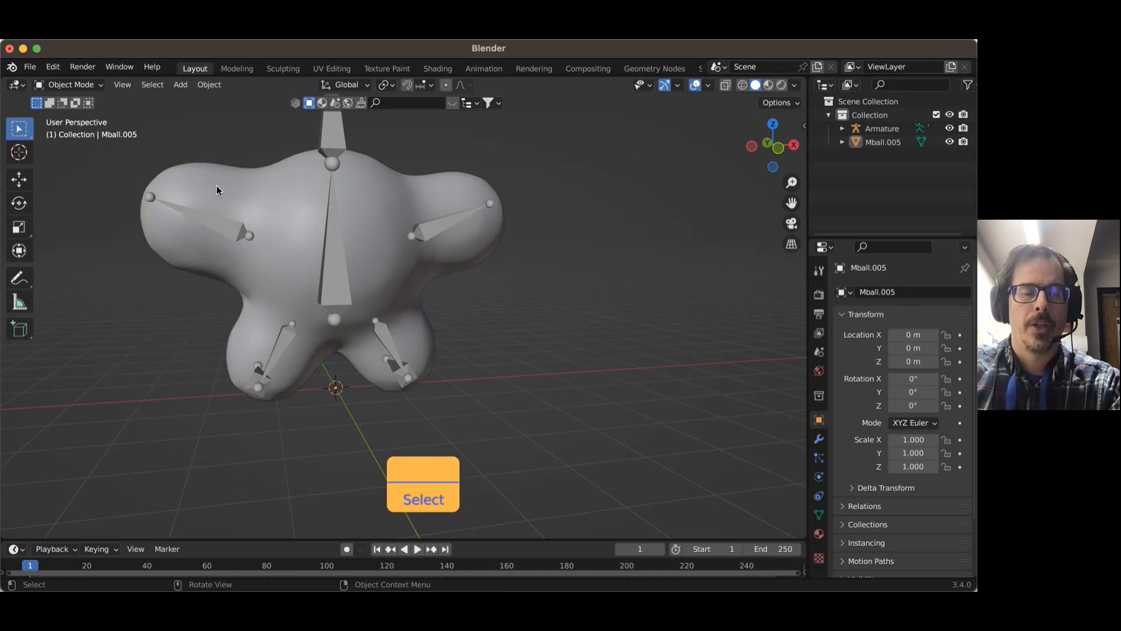
click(249, 194)
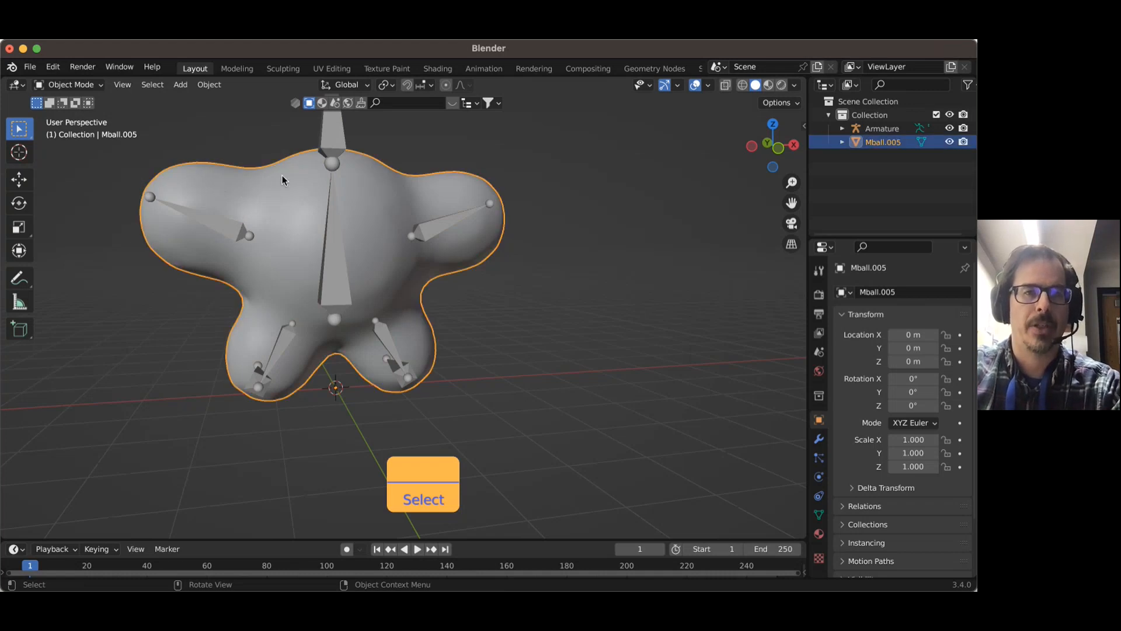
shift+middle_drag(282, 175, 284, 230)
shift+click(333, 180)
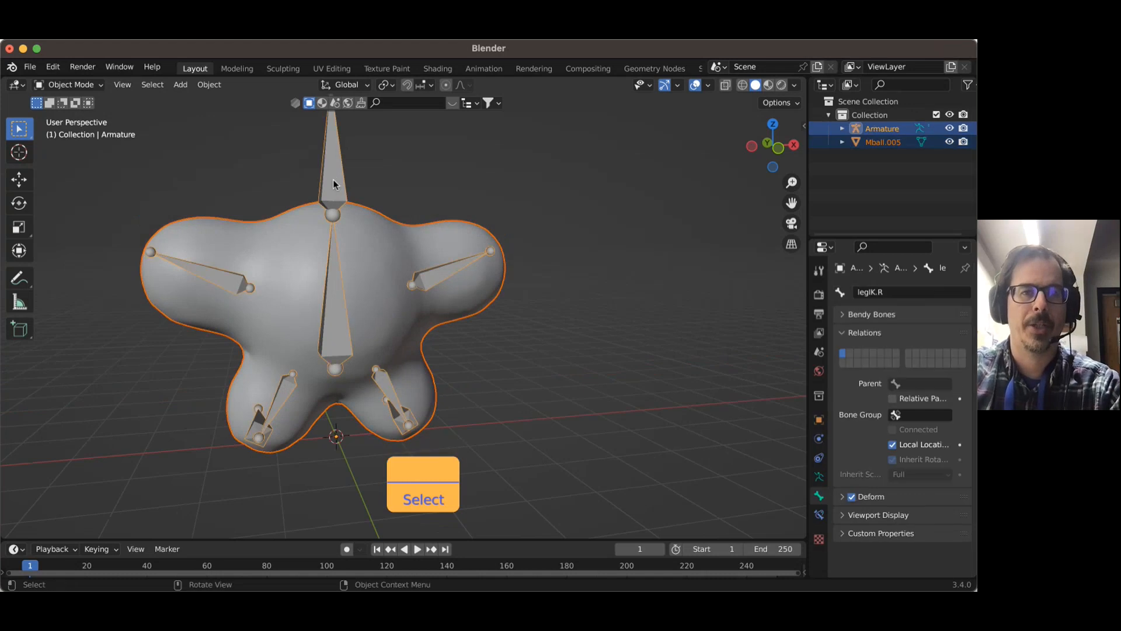
key(super)
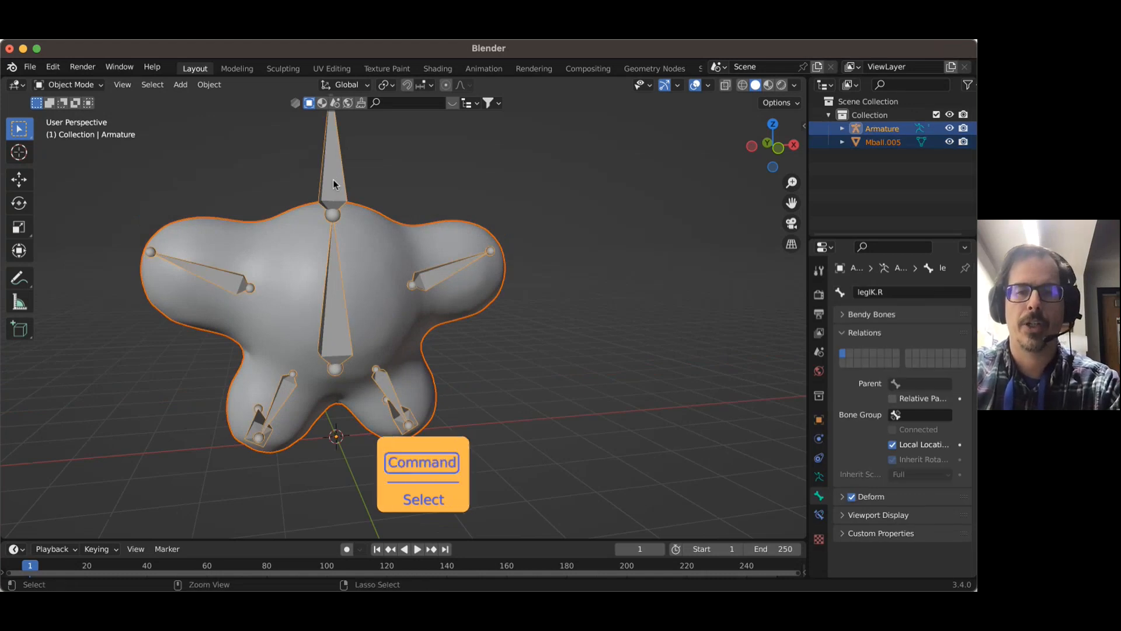
key(super+p)
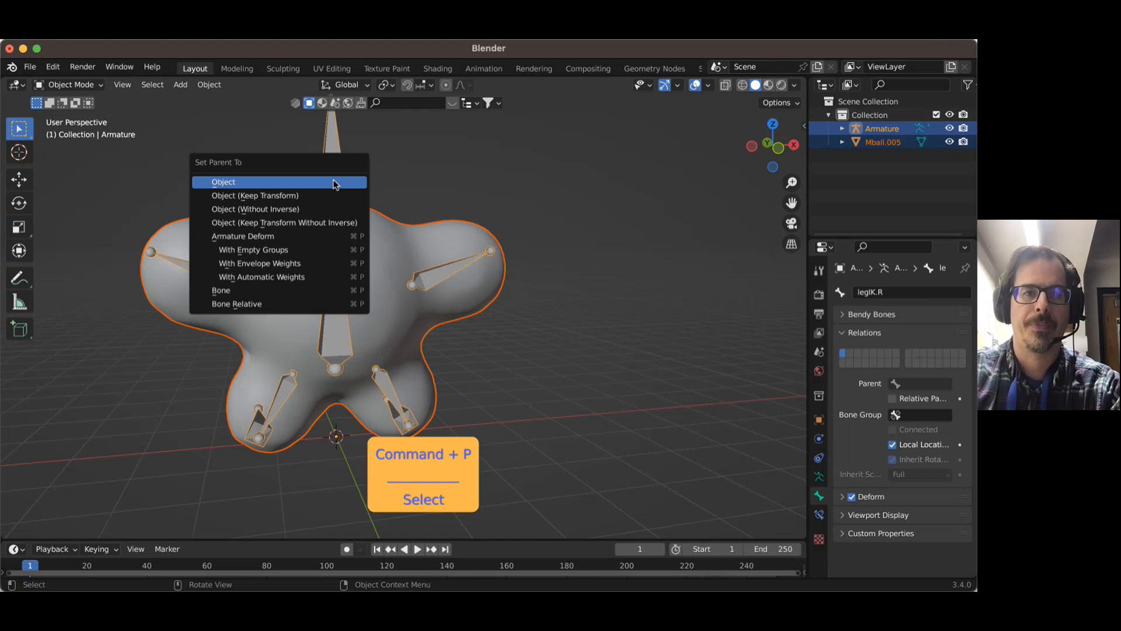
click(295, 277)
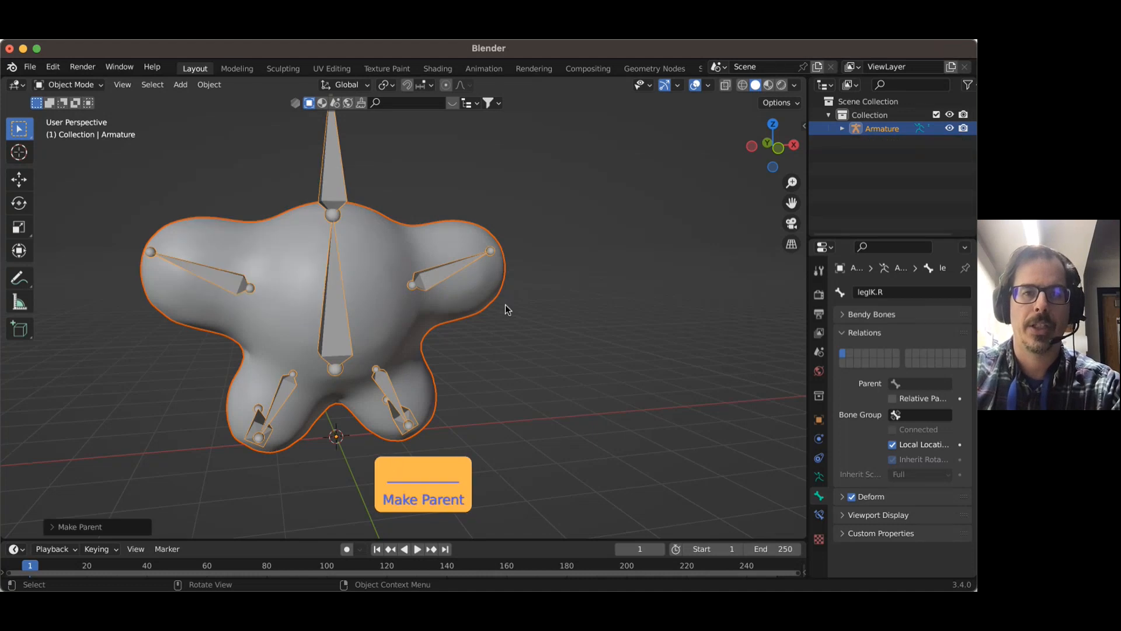
- Undo the automatic-weights parenting of the mesh to the armature
middle_drag(503, 303, 395, 313)
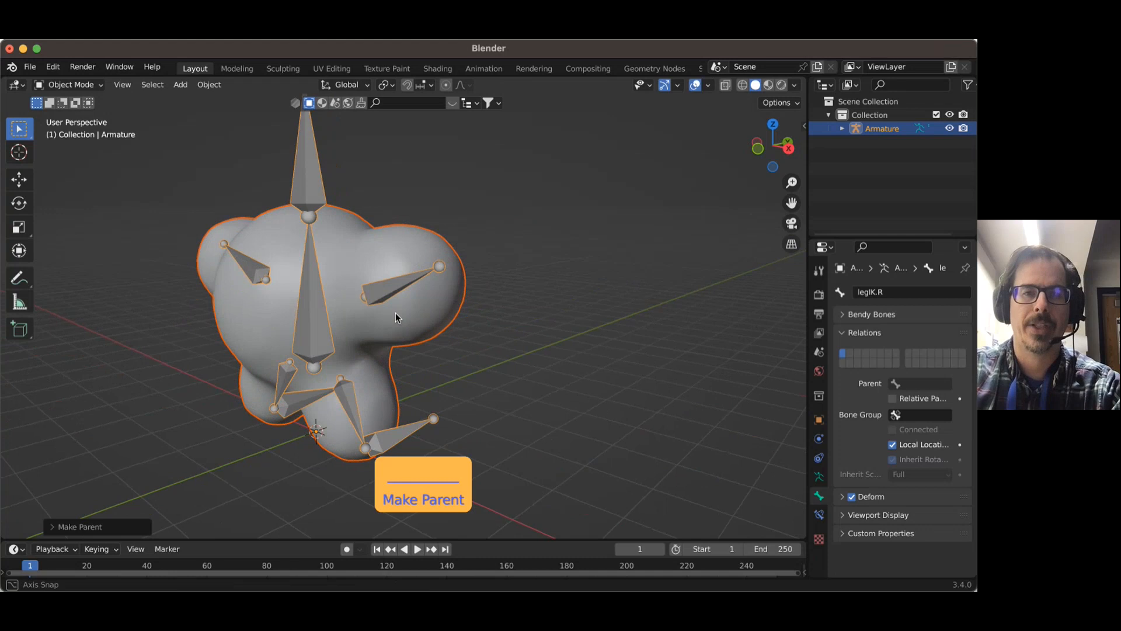
key(super+z)
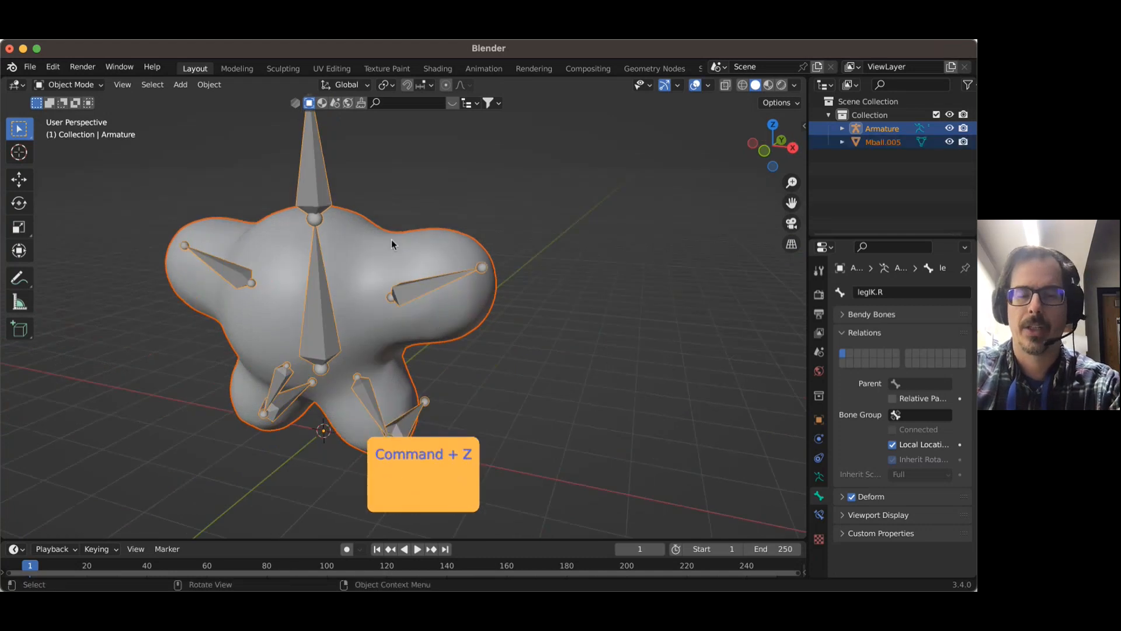
middle_drag(460, 250, 485, 236)
shift+middle_drag(396, 263, 363, 292)
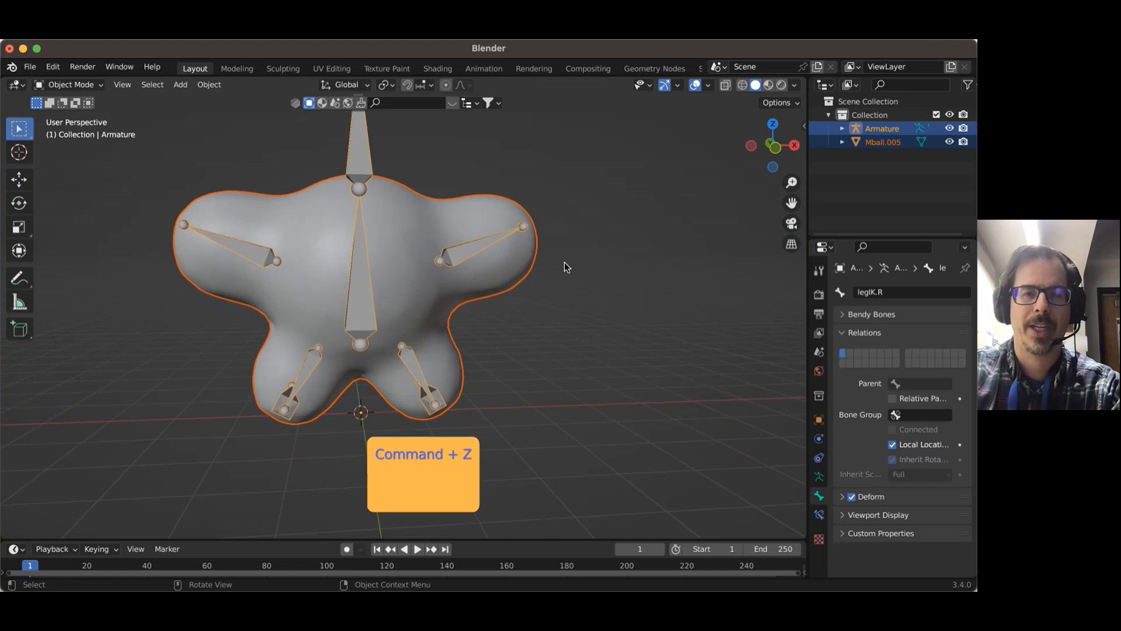
- Enter Edit Mode on the armature and disable Deform for the legIK.L bone
middle_drag(563, 263, 363, 165)
click(342, 162)
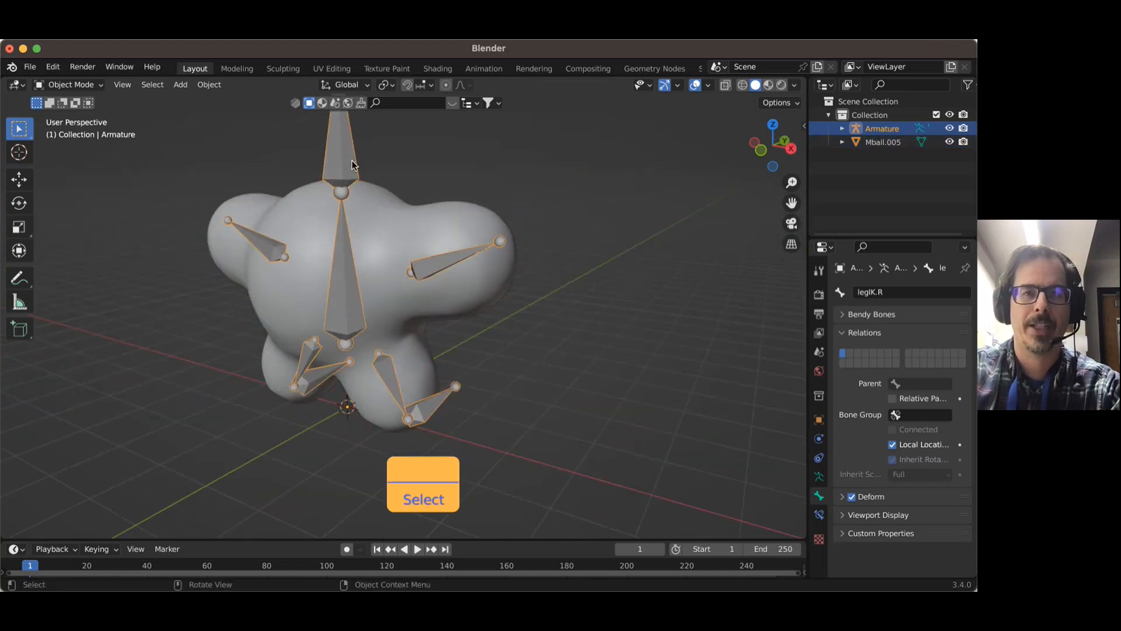
key(Tab)
middle_drag(531, 247, 338, 415)
click(337, 415)
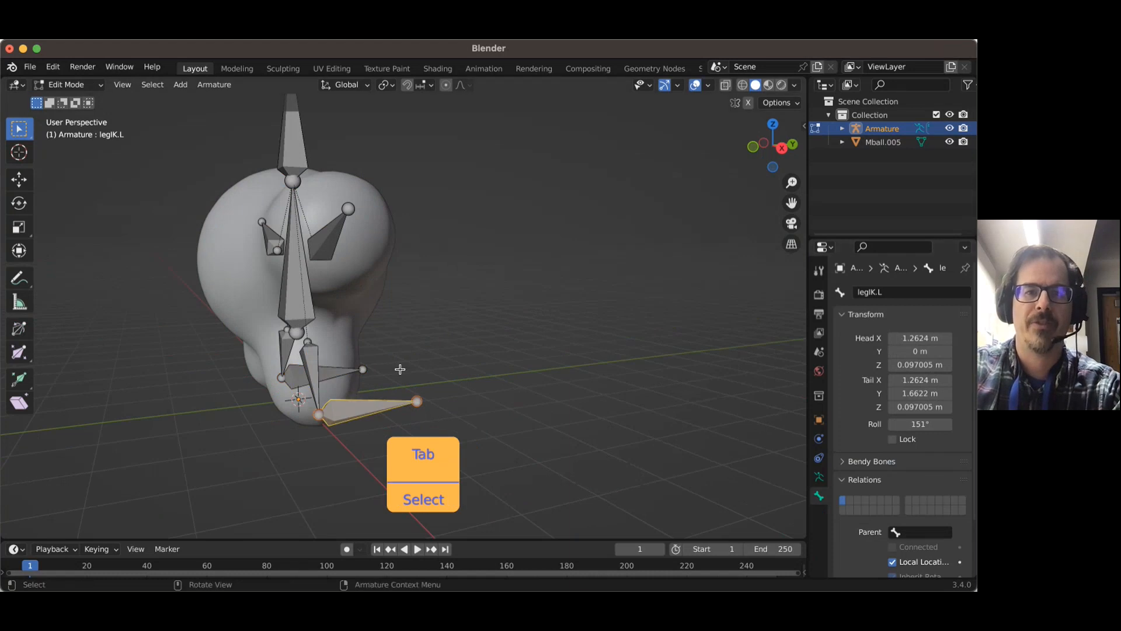
middle_drag(400, 369, 354, 374)
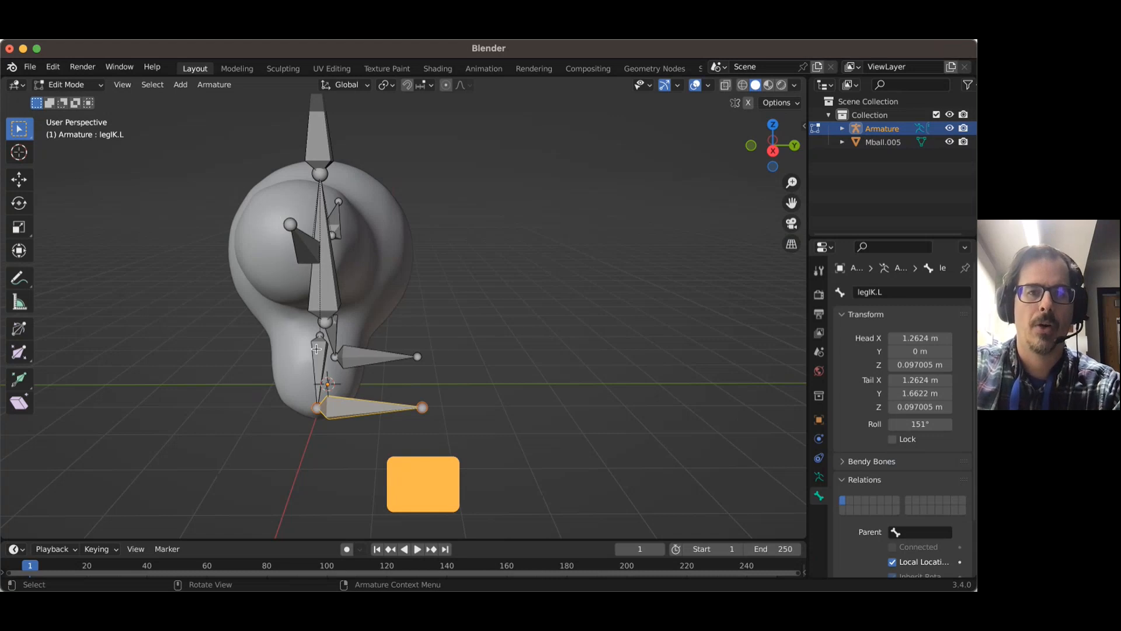
middle_drag(323, 363, 383, 387)
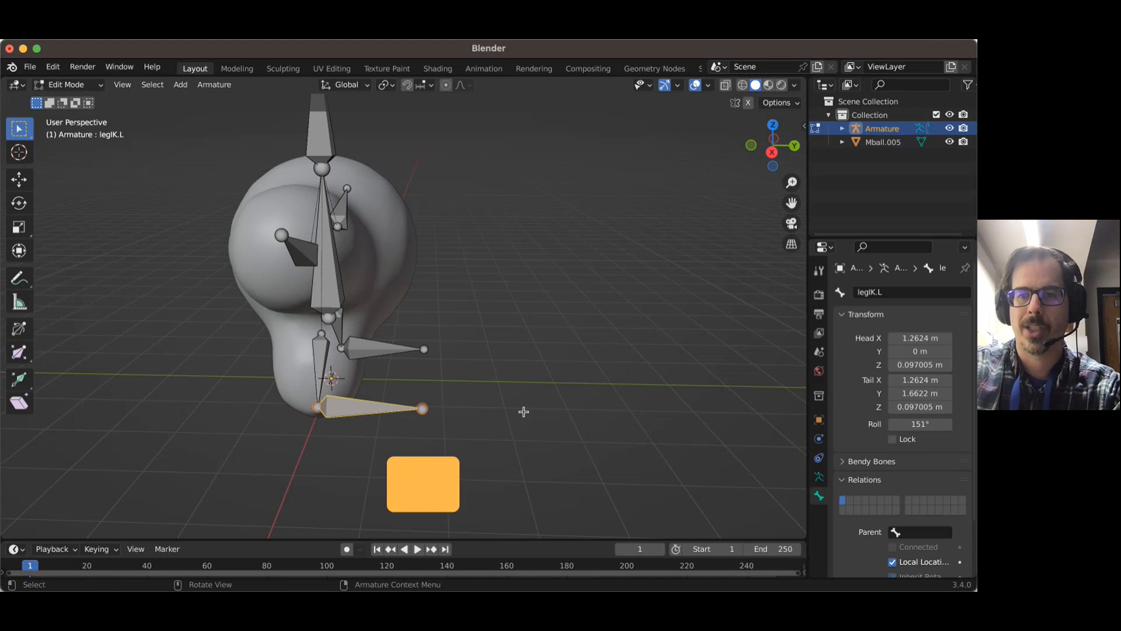
scroll(931, 486, down, 3)
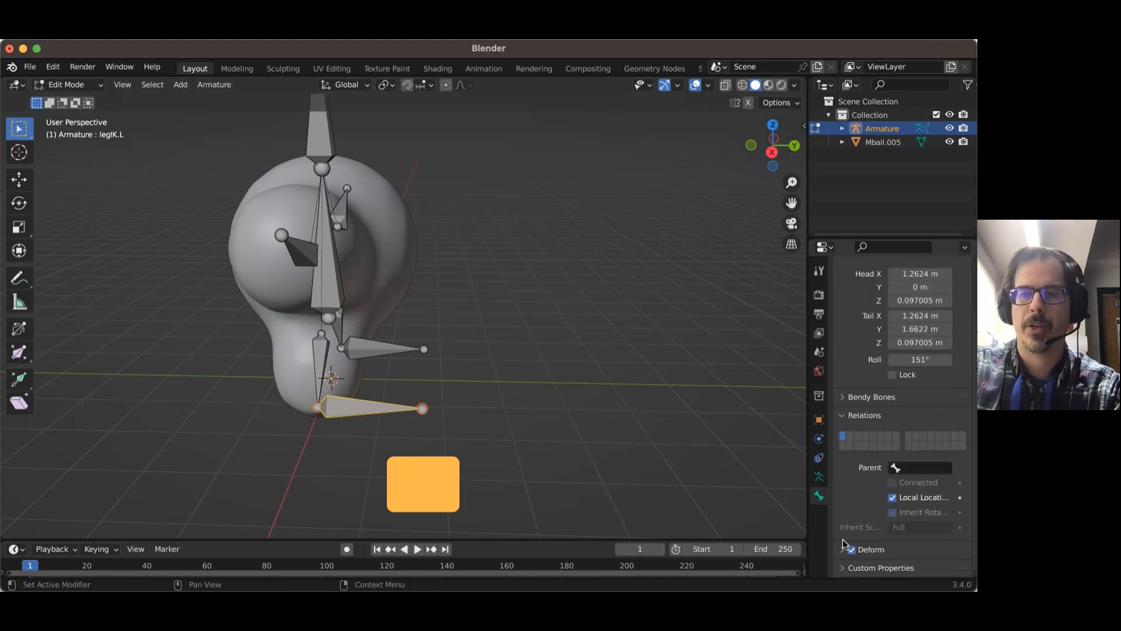
click(852, 550)
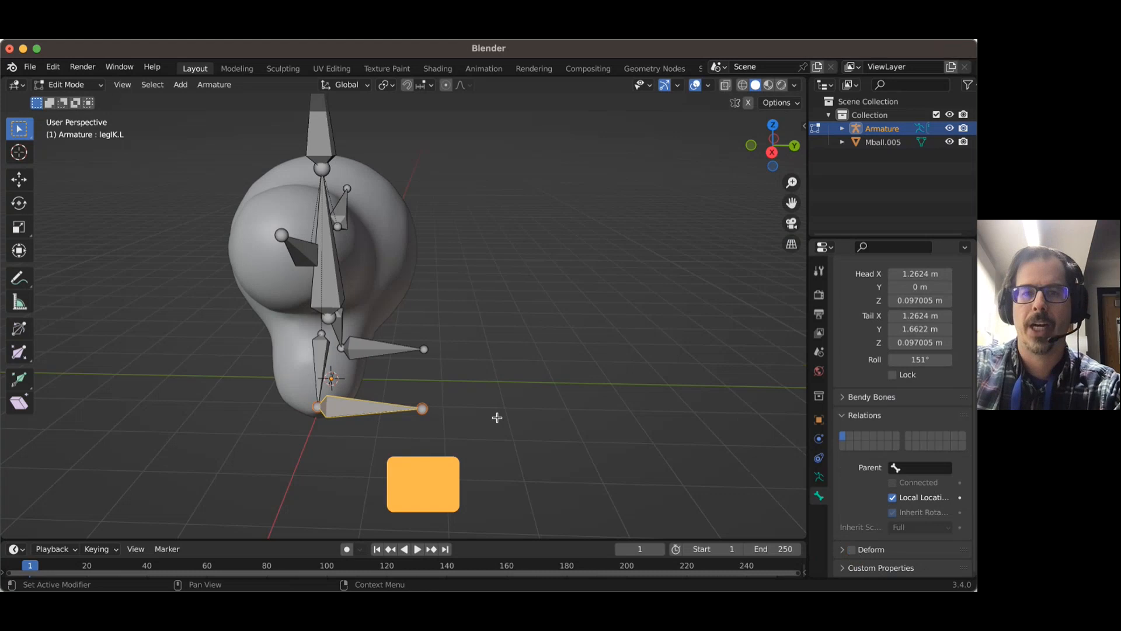
- Disable Deform for the legIK.R and bodyIK bones
click(395, 349)
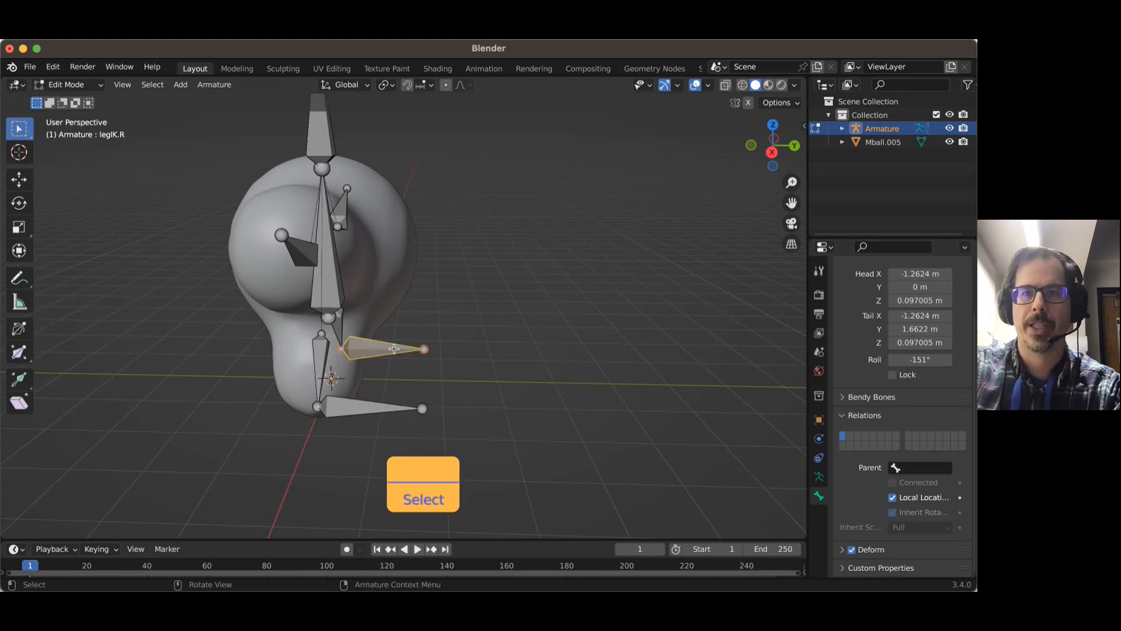
click(325, 143)
click(852, 550)
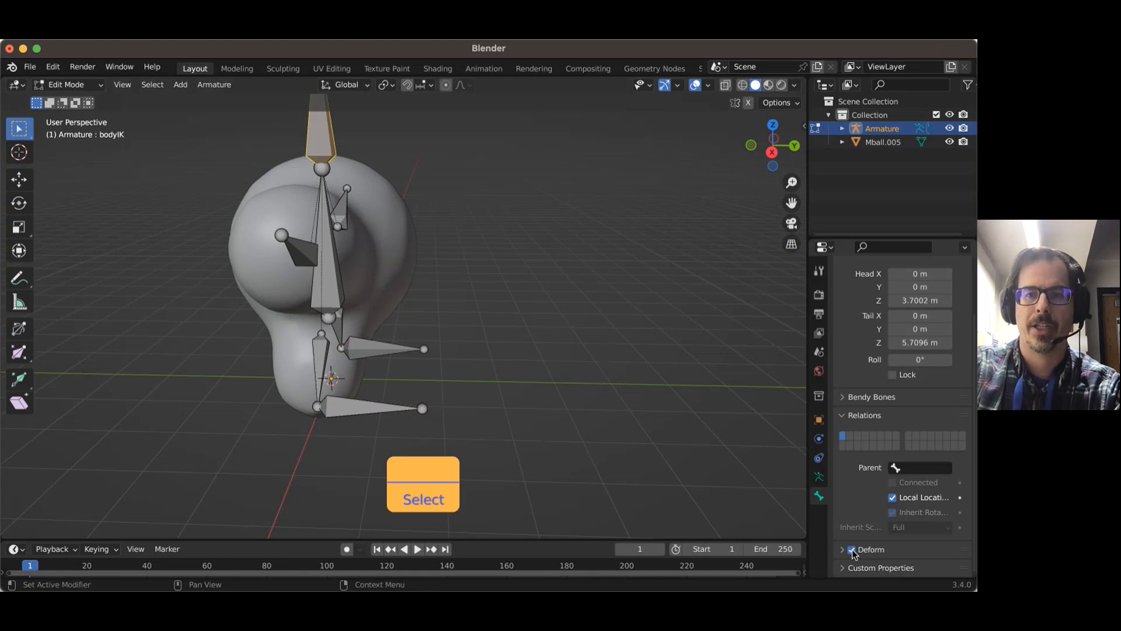
- Return to Object Mode and parent the body mesh to the armature using Armature Deform with automatic weights
middle_drag(549, 345, 632, 378)
middle_drag(632, 378, 661, 357)
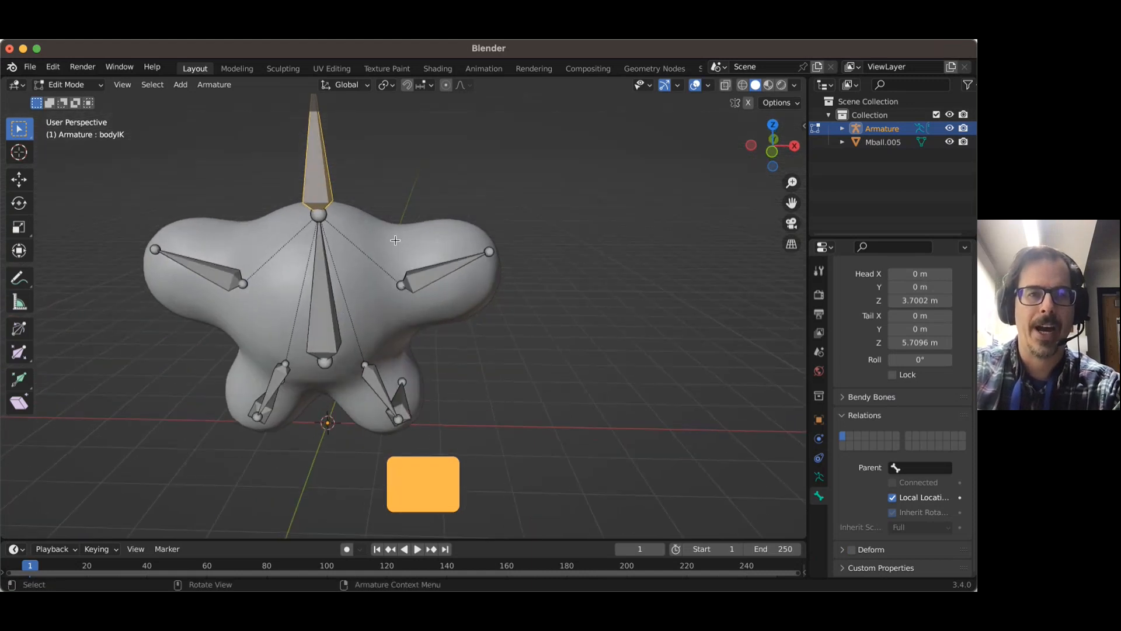
key(Tab)
click(433, 188)
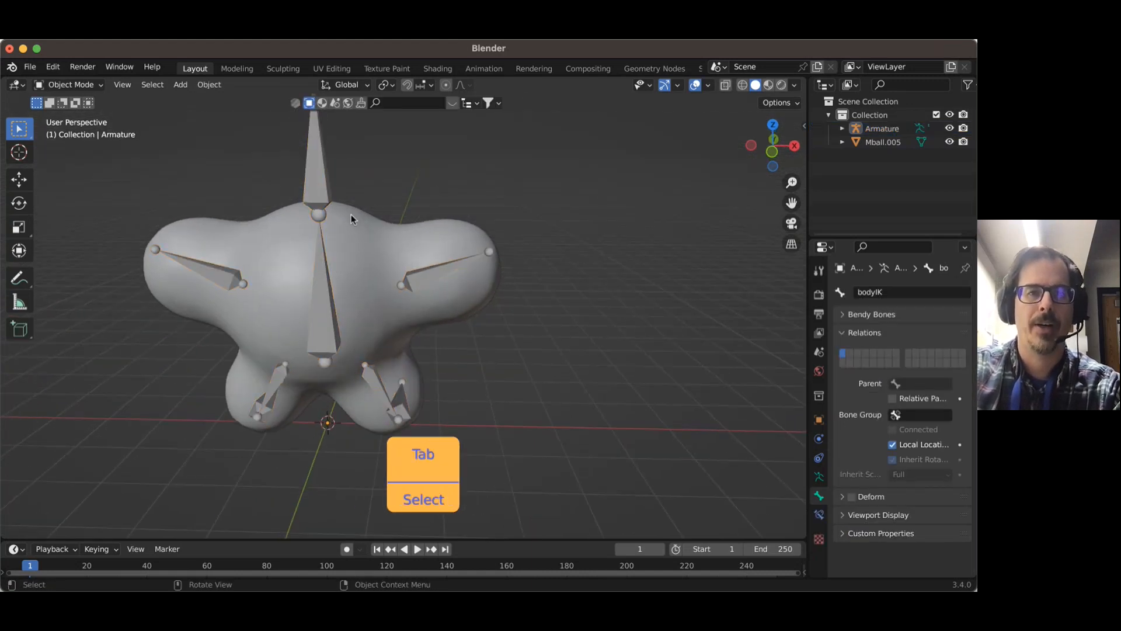
click(390, 230)
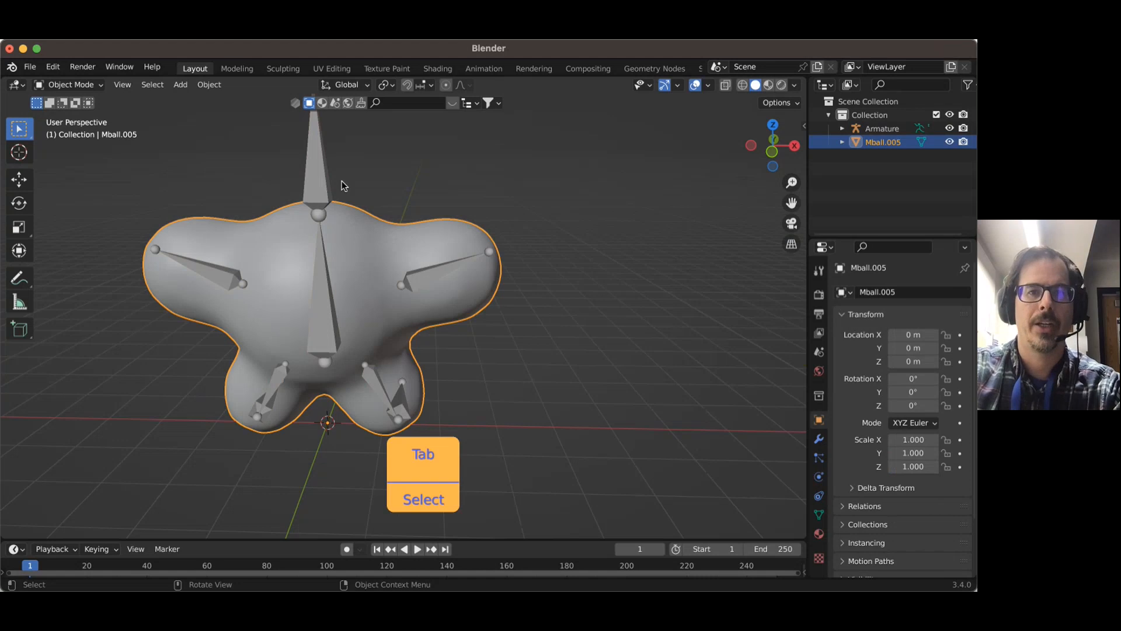
shift+click(317, 183)
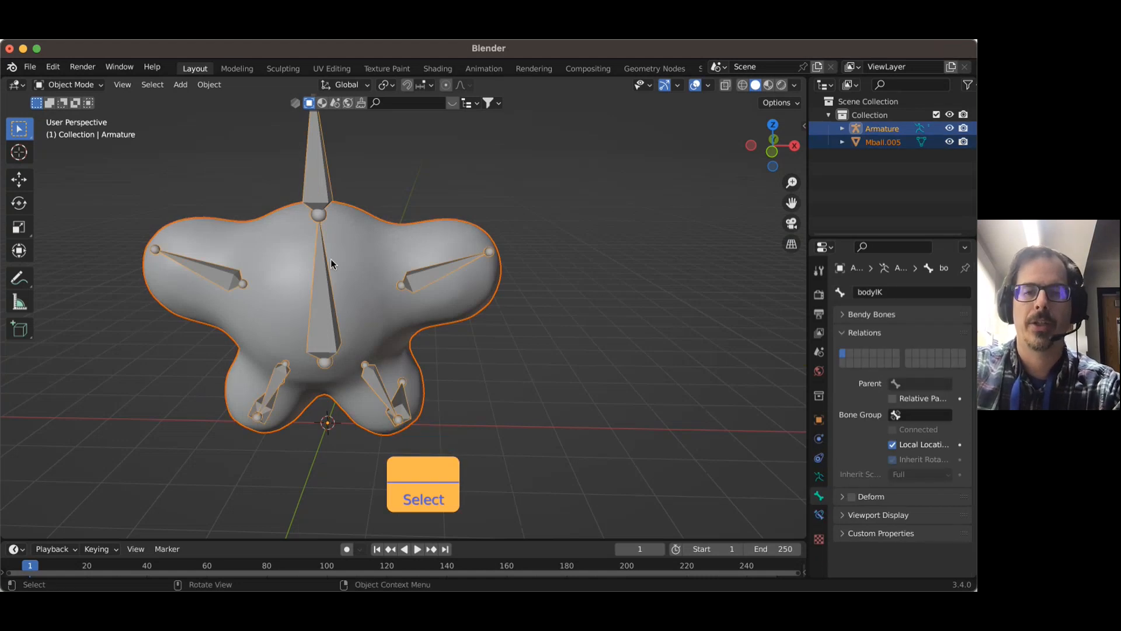
key(super+p)
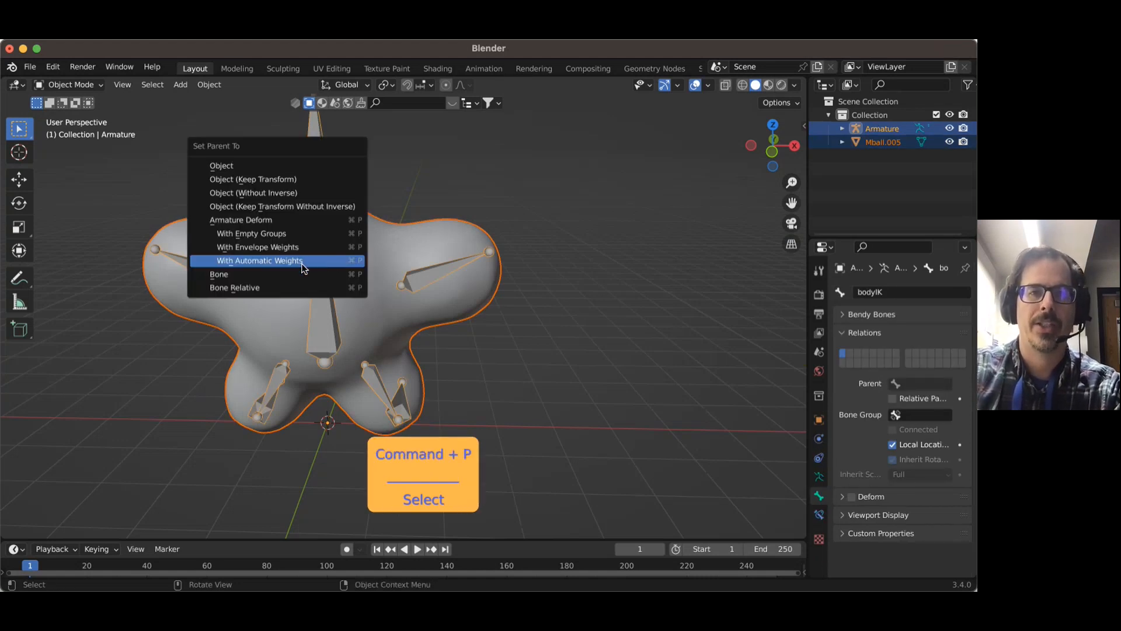
click(303, 261)
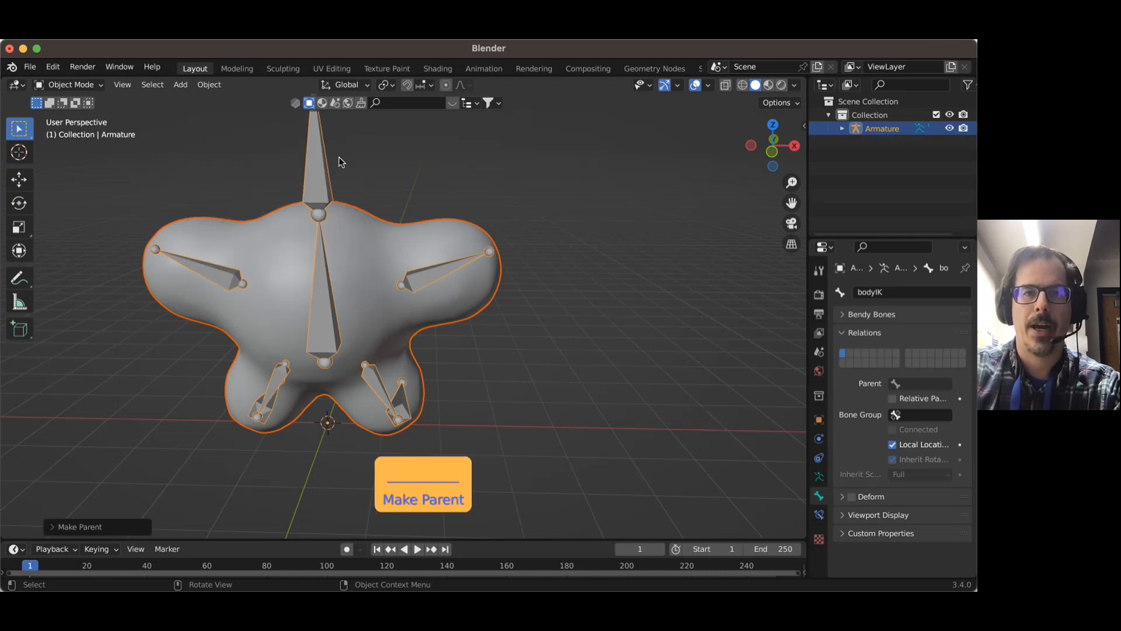
- Put the armature in Pose Mode and test the bodyIK bone with a cancelled move and a cancelled rotation
click(316, 159)
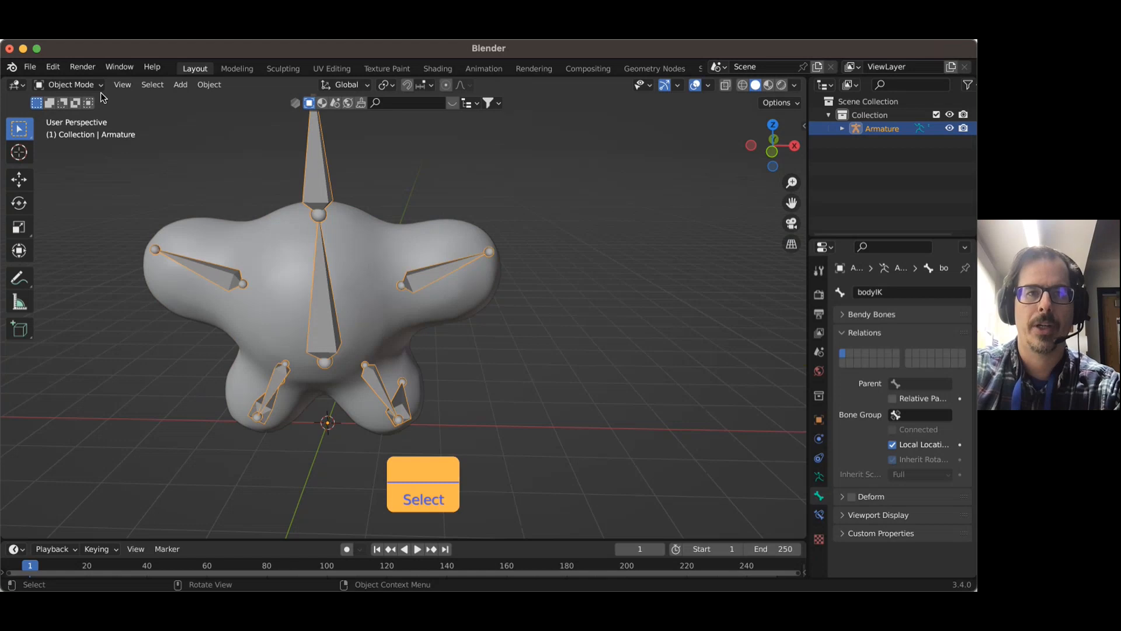
click(78, 83)
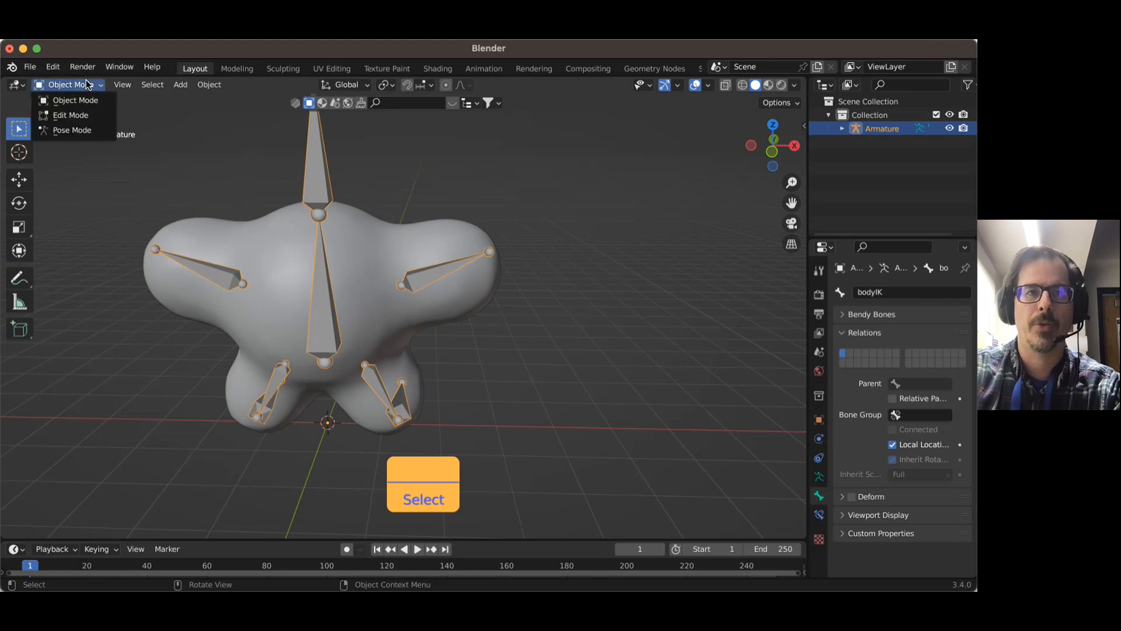
click(79, 131)
middle_drag(562, 276, 438, 279)
key(g)
right_click(360, 220)
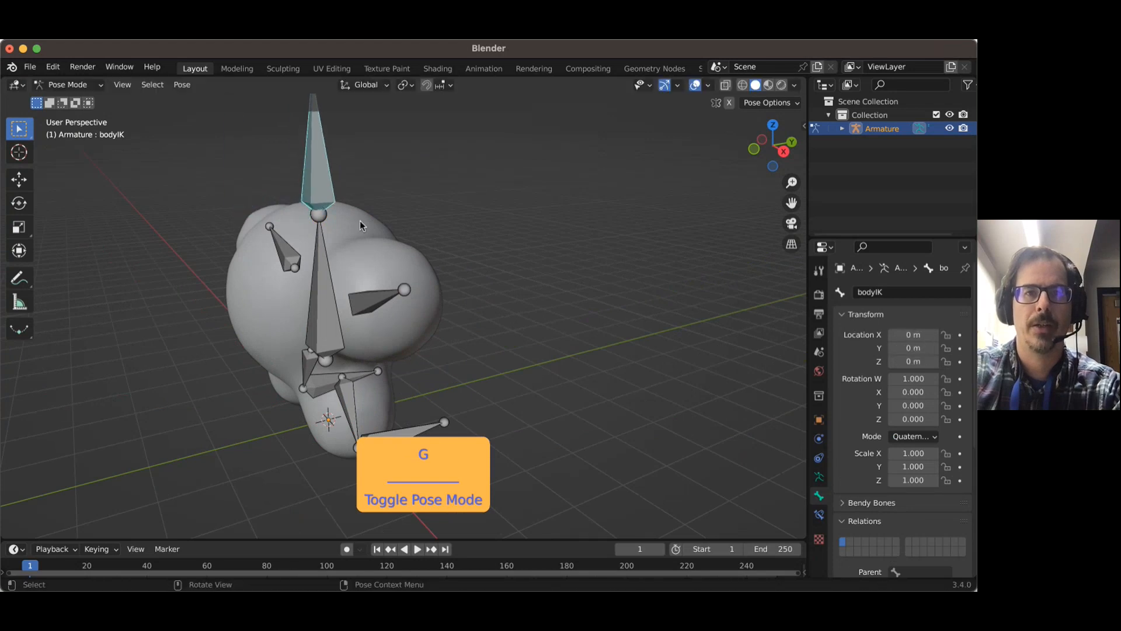
key(r)
right_click(366, 255)
- Test the mesh deformation by rotating the arm.L bone, and cancel the rotation
click(375, 307)
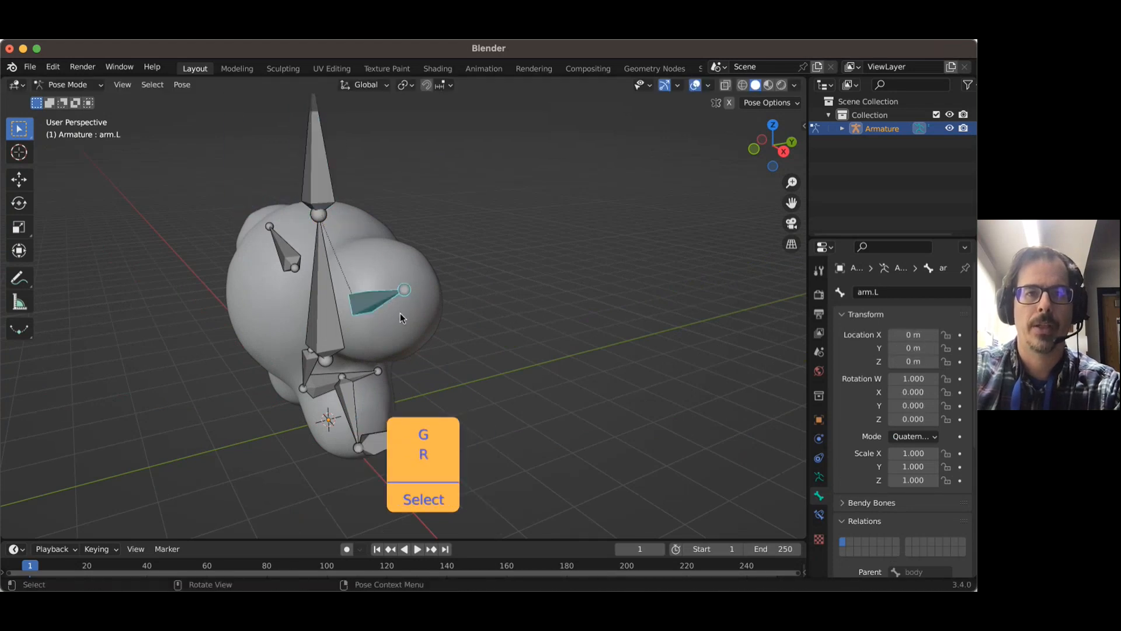
middle_drag(400, 313, 439, 321)
key(r)
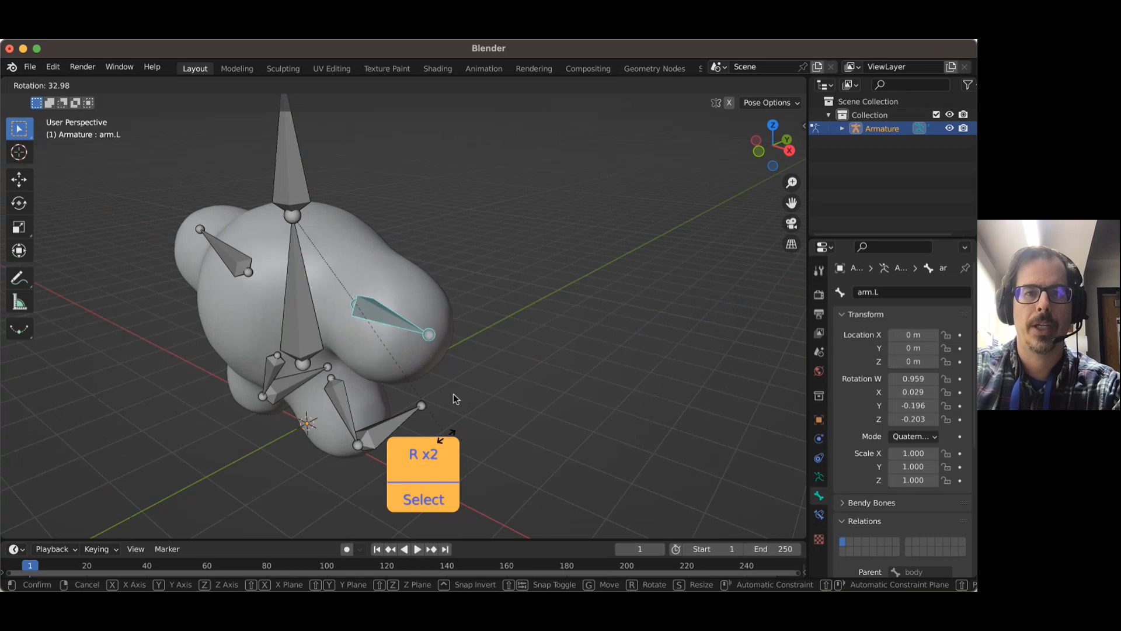
right_click(449, 329)
- Test whether the legIK.L bone affects the mesh by moving it, and cancel the move
middle_drag(447, 330, 337, 264)
scroll(337, 263, down, 5)
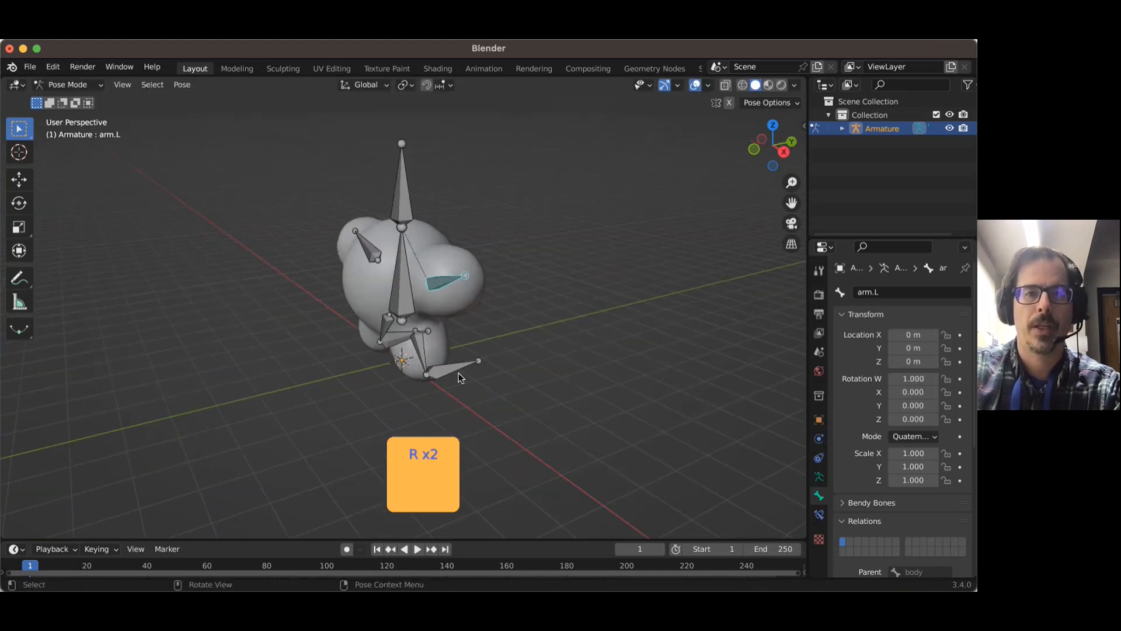
click(455, 371)
key(g)
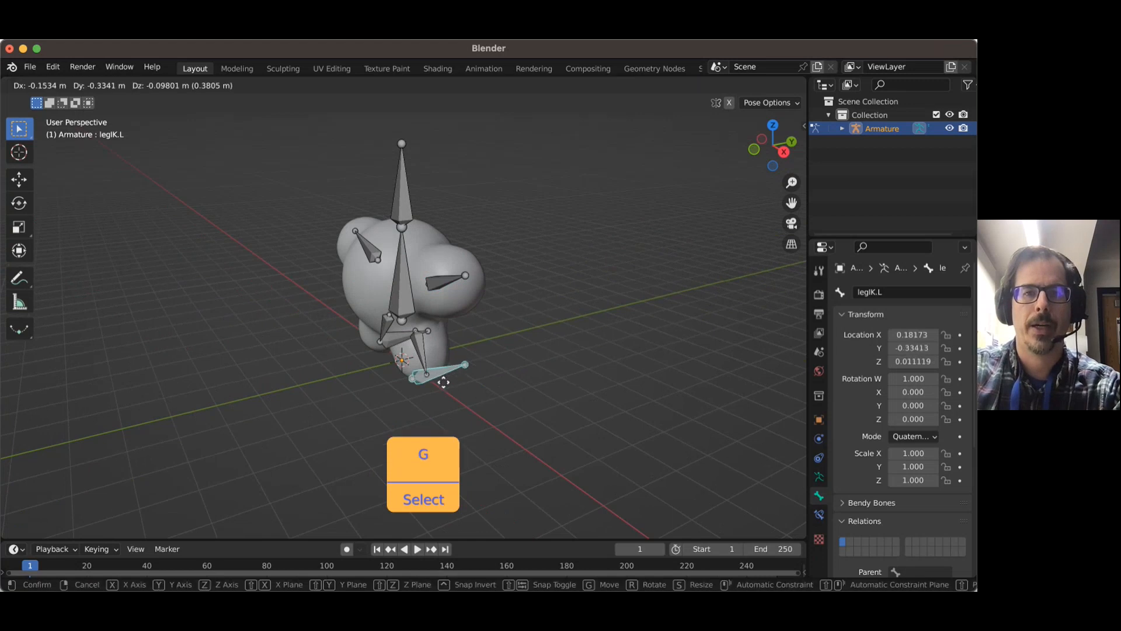
right_click(461, 375)
scroll(461, 375, up, 4)
middle_drag(462, 373, 559, 347)
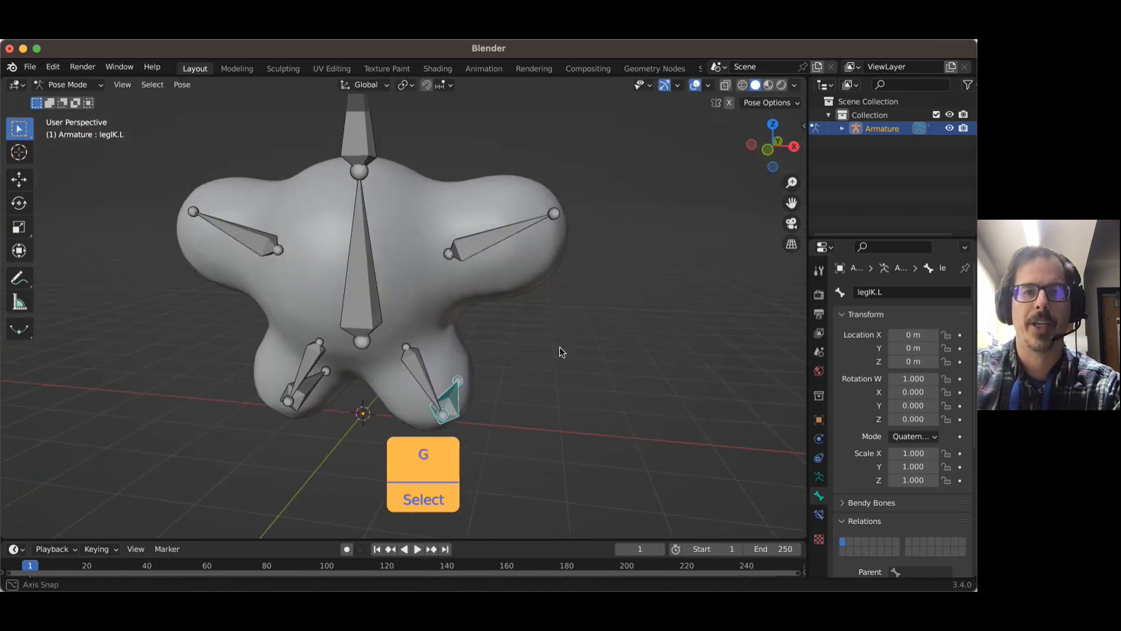
middle_drag(368, 309, 473, 303)
scroll(517, 303, down, 5)
scroll(473, 303, up, 4)
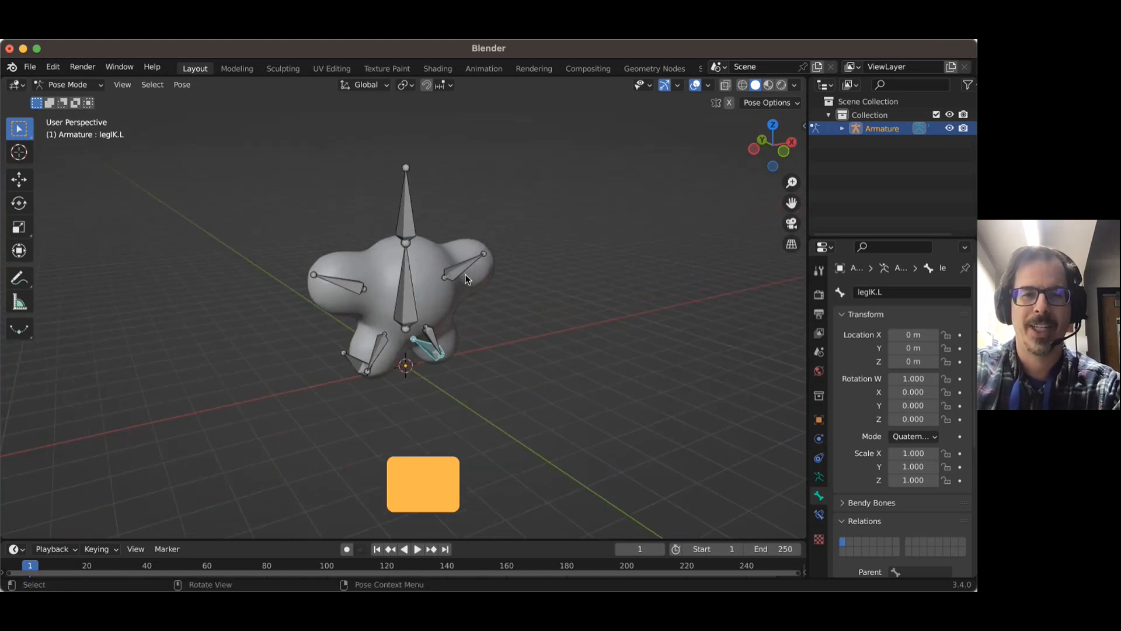
click(73, 85)
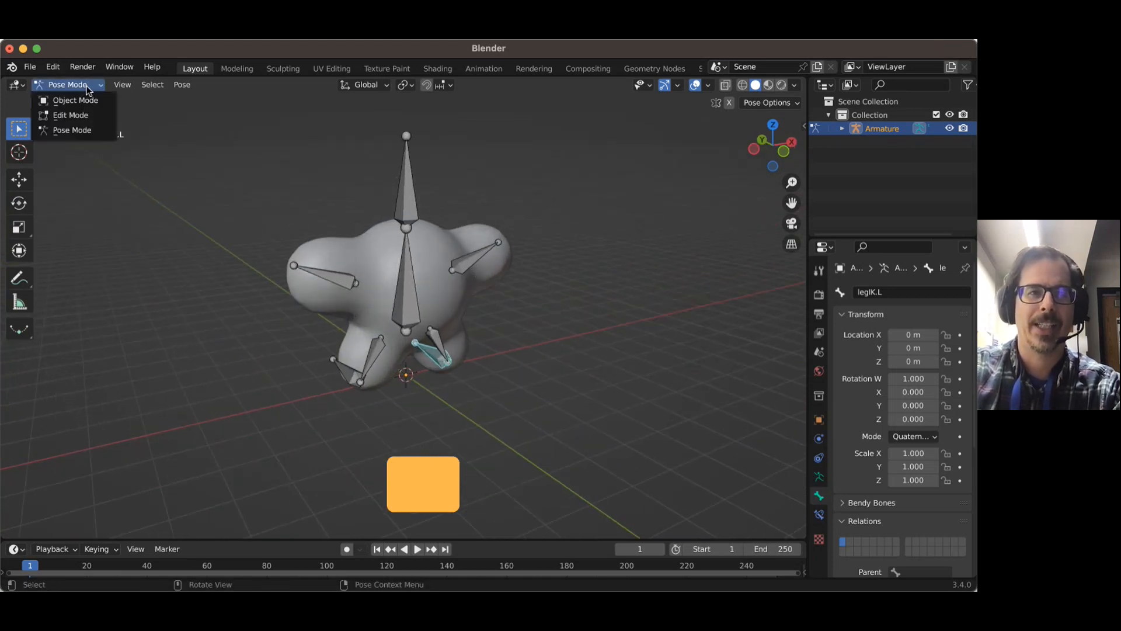
click(71, 115)
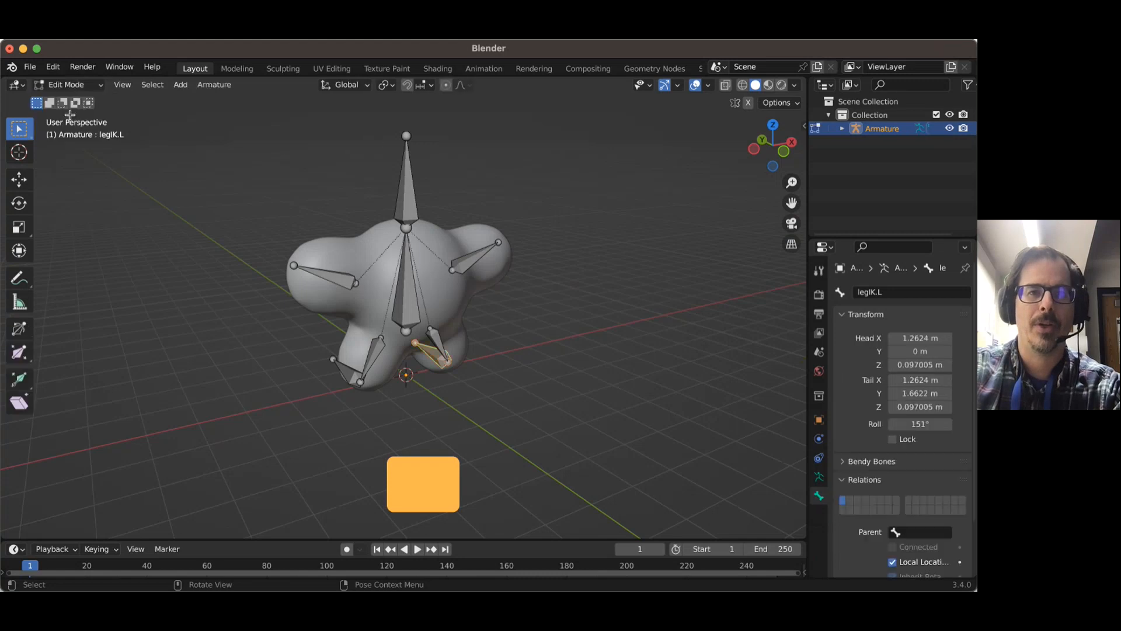
middle_drag(349, 222, 464, 295)
scroll(464, 295, up, 4)
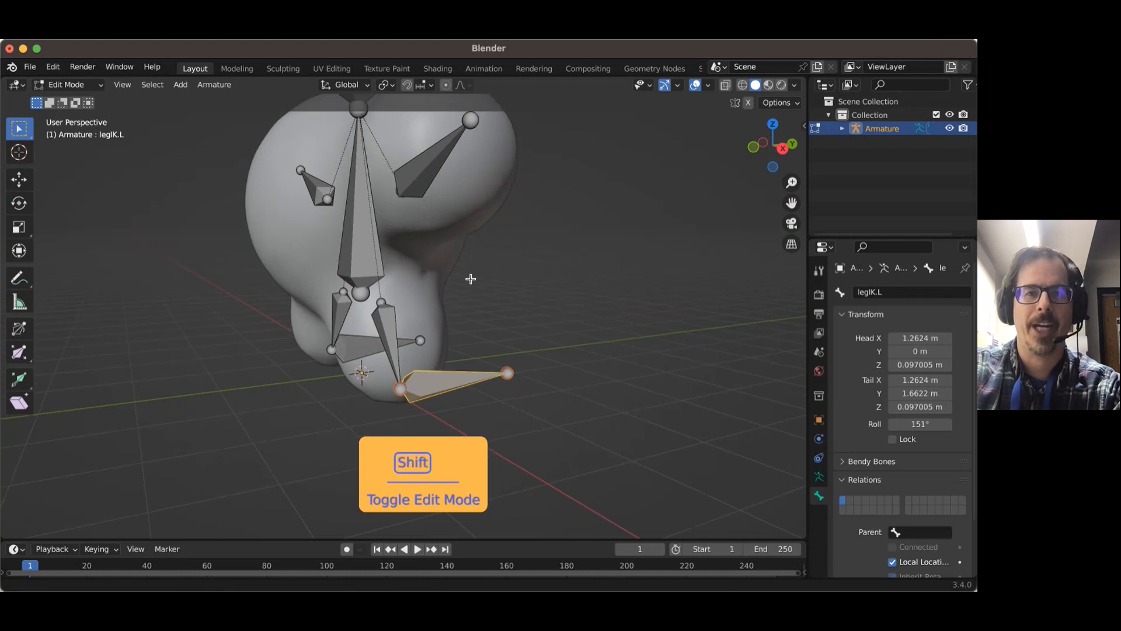
click(578, 363)
click(459, 378)
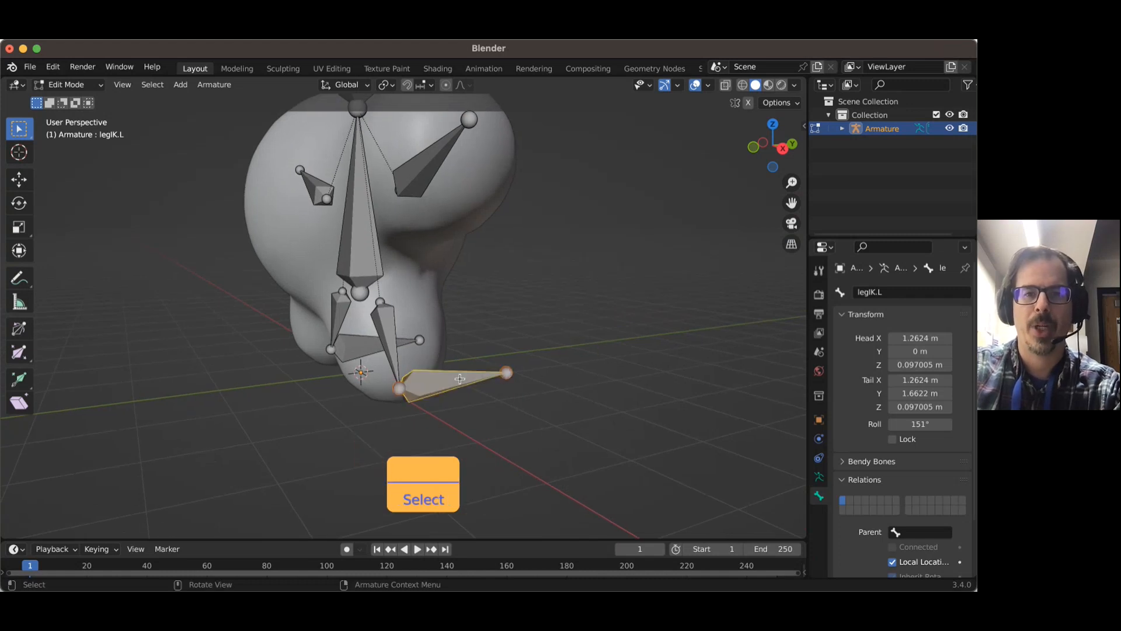
shift+click(378, 324)
mouse_move(378, 325)
middle_down()
mouse_move(444, 336)
mouse_move(388, 325)
middle_up()
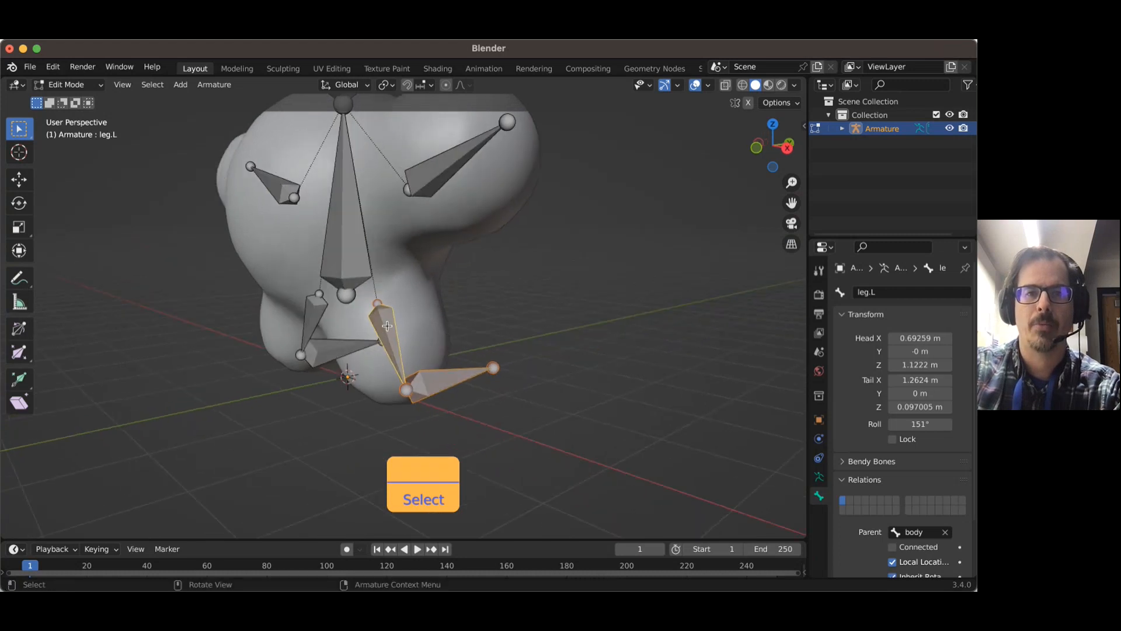
click(67, 85)
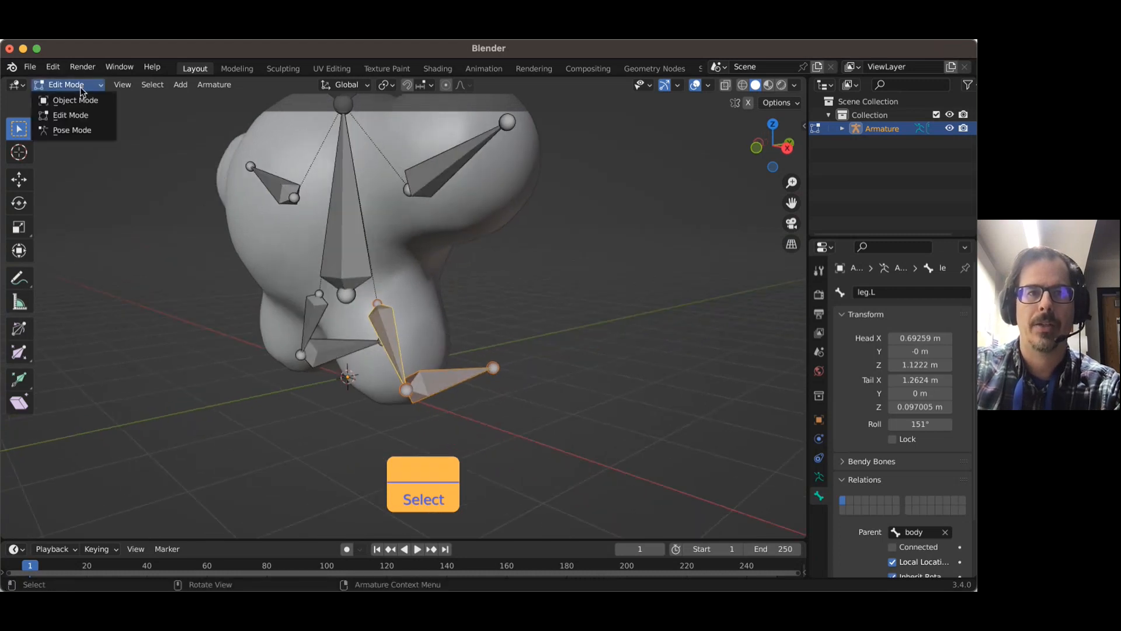
click(72, 130)
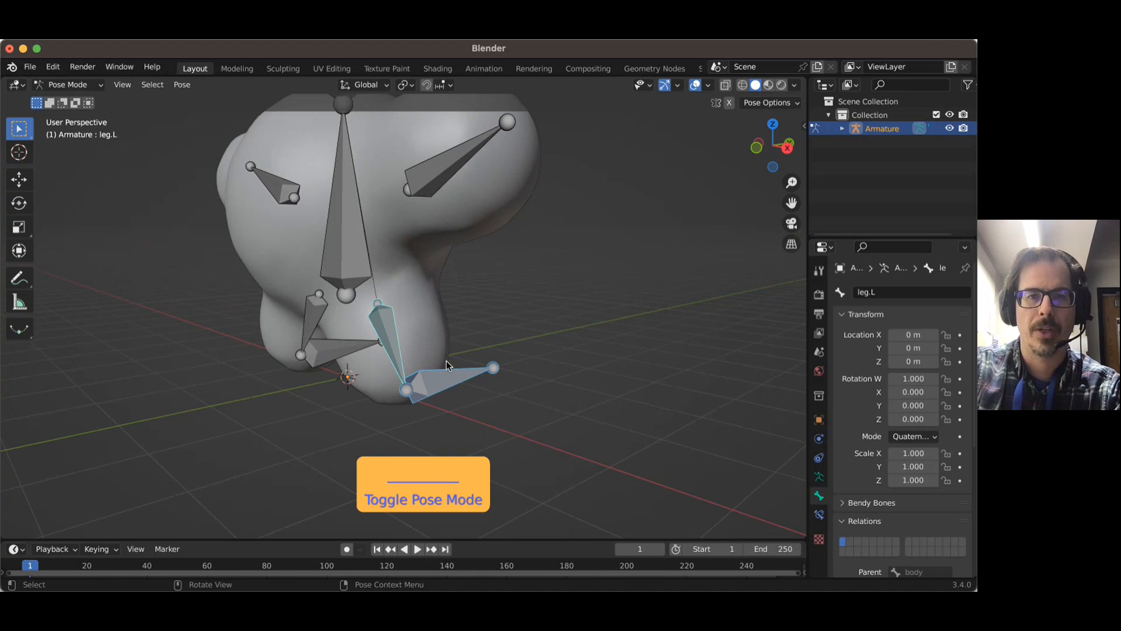
- Add an IK constraint to the leg.L bone targeting legIK.L, with its chain length set to 1
click(453, 376)
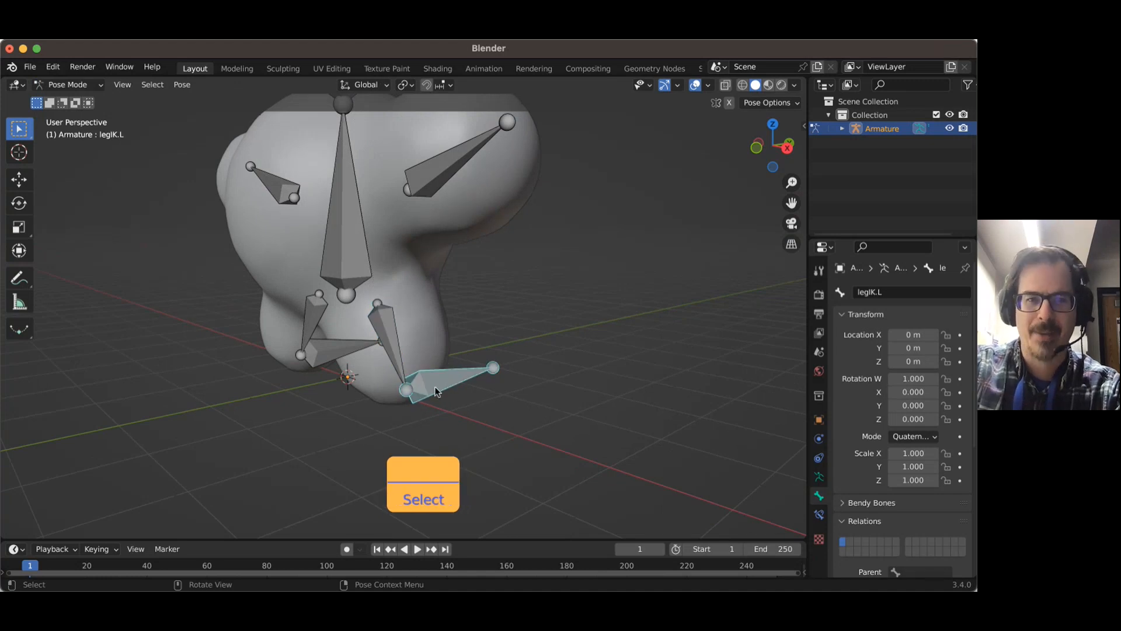
shift+click(386, 320)
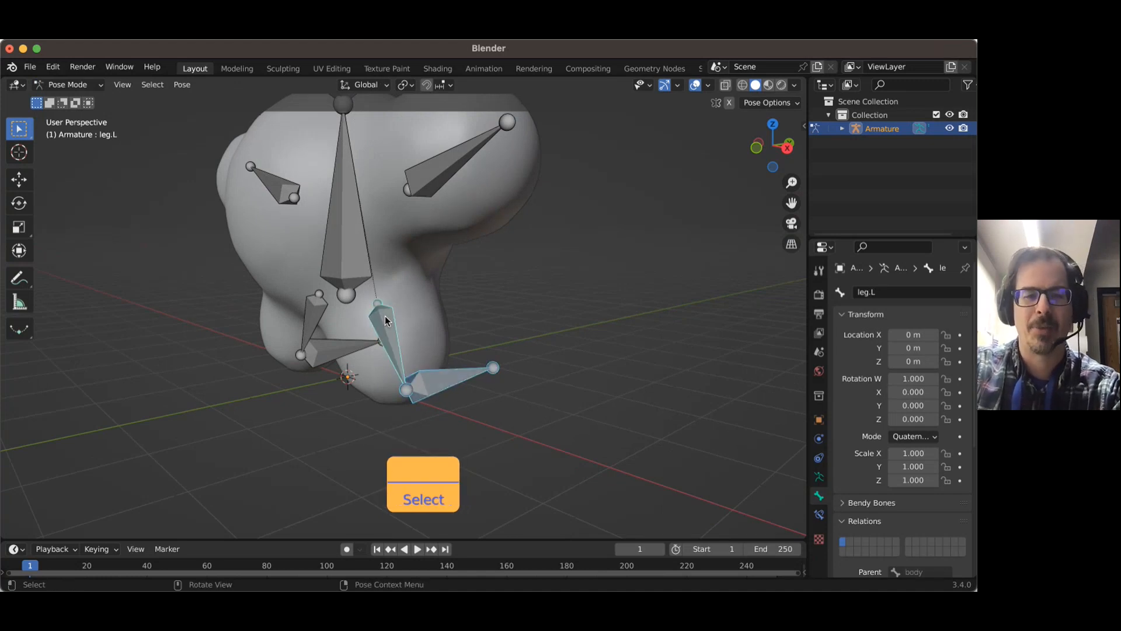
key(shift+i)
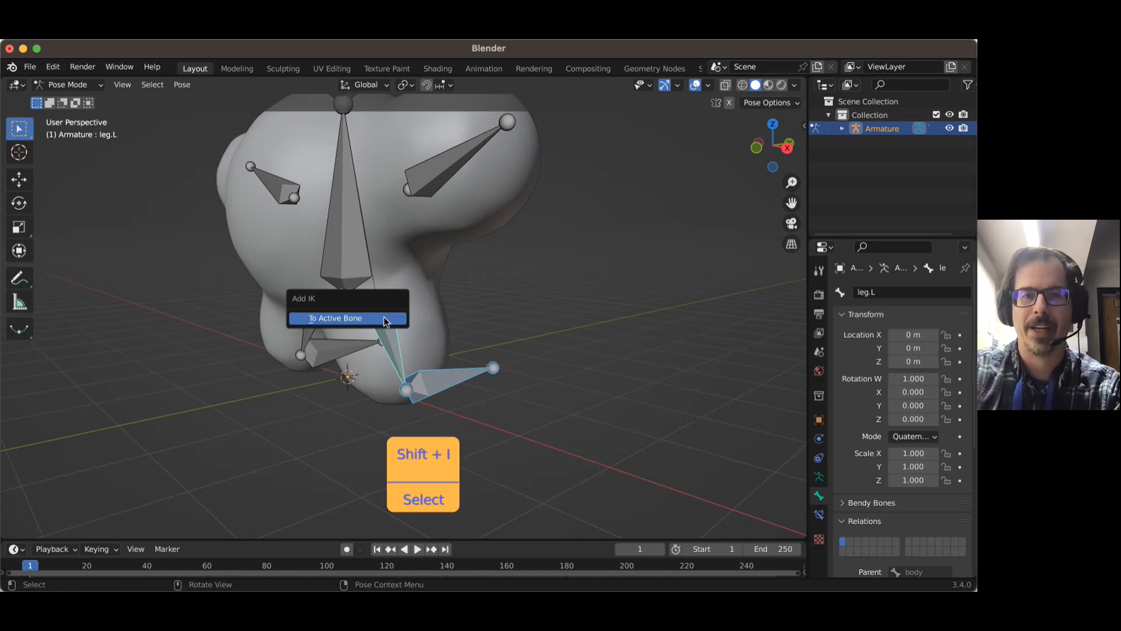
click(385, 317)
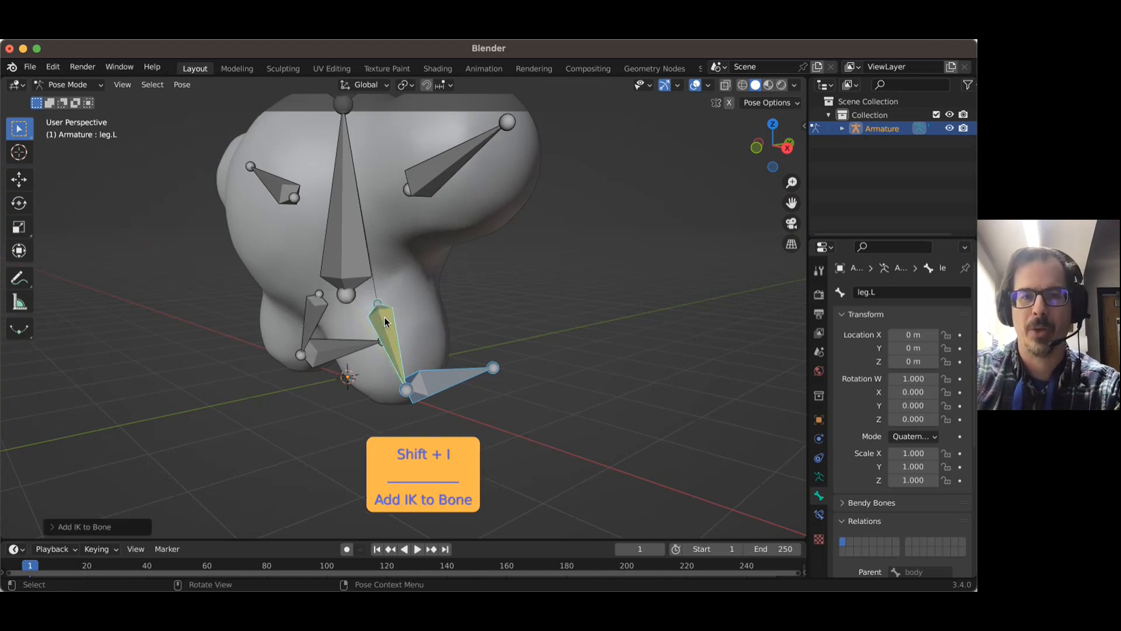
click(819, 516)
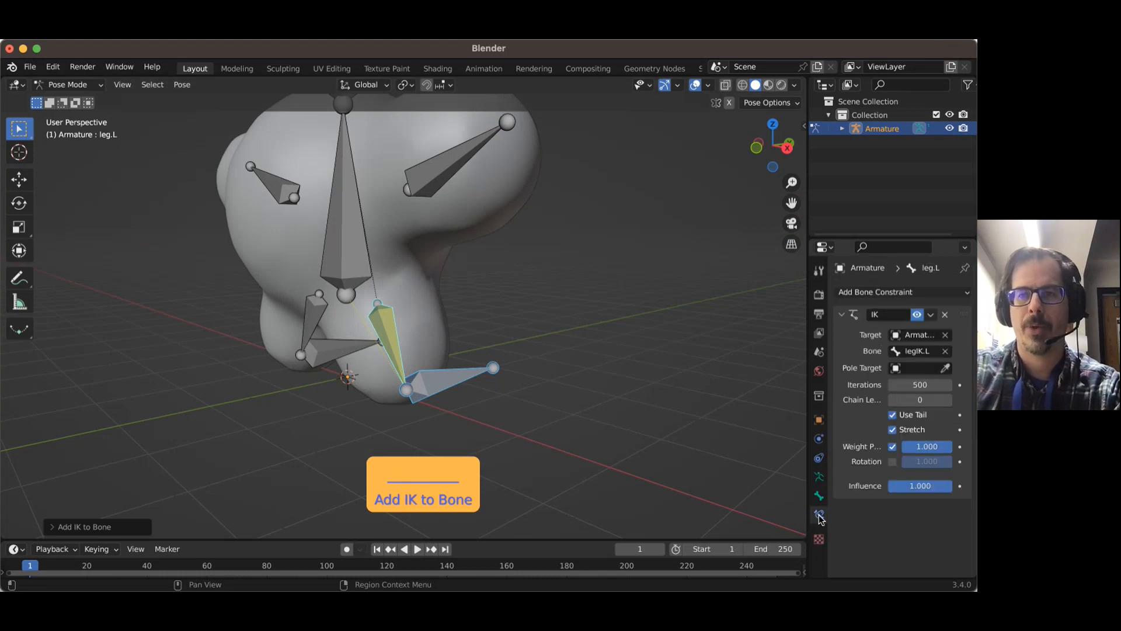
click(948, 400)
- Add an IK constraint to the leg.R bone targeting legIK.R, with its chain length set to 1
middle_drag(622, 388, 117, 400)
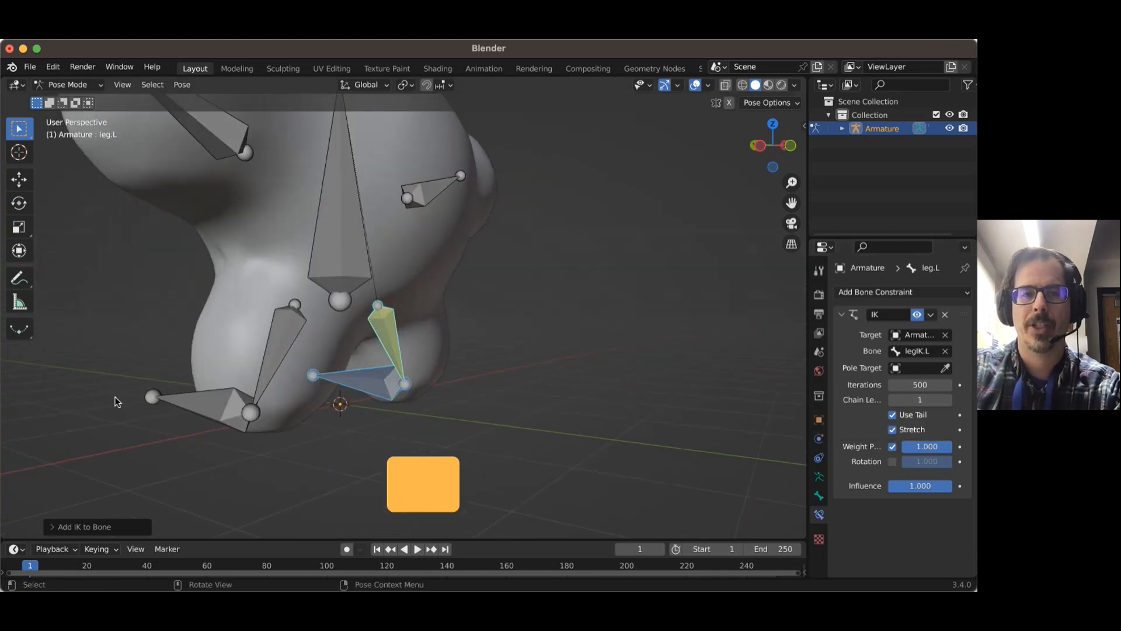
click(208, 404)
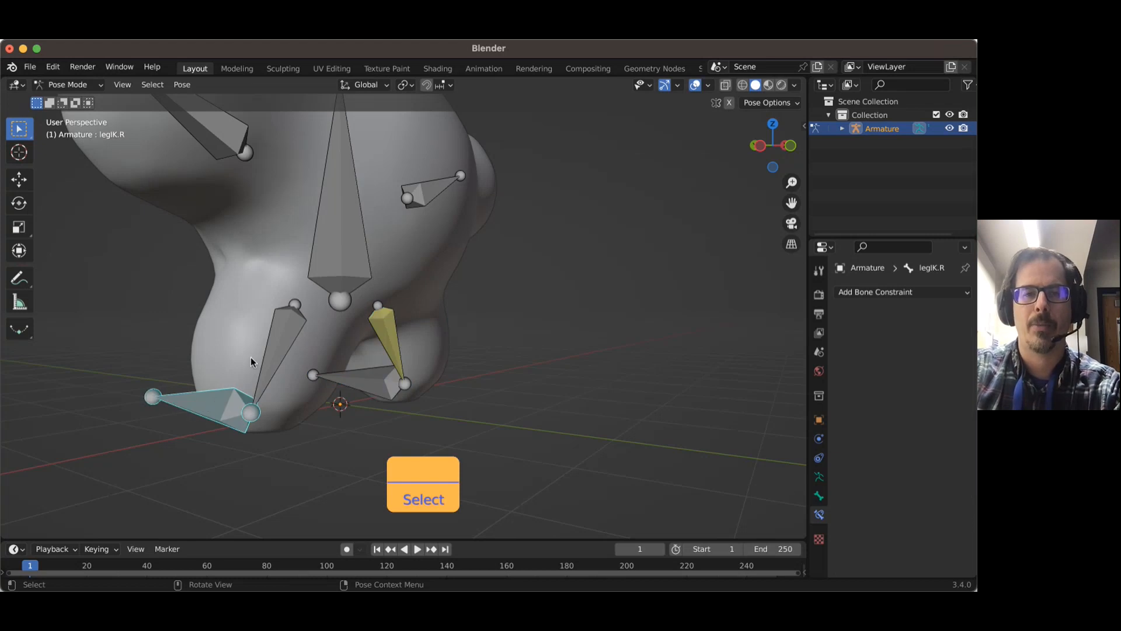
shift+click(281, 333)
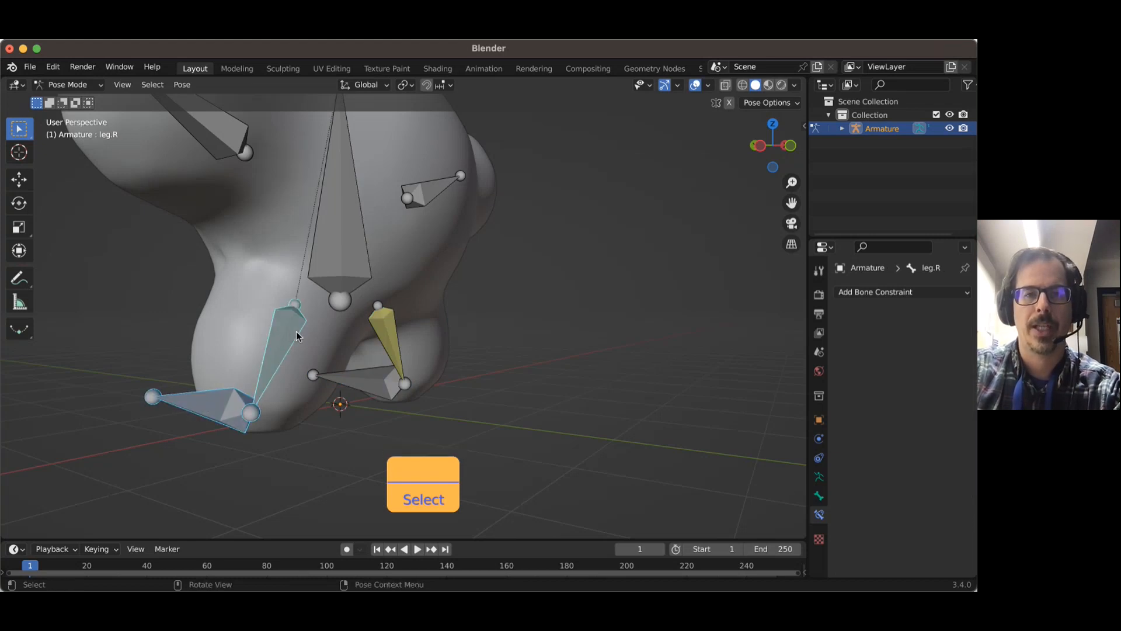
key(shift+i)
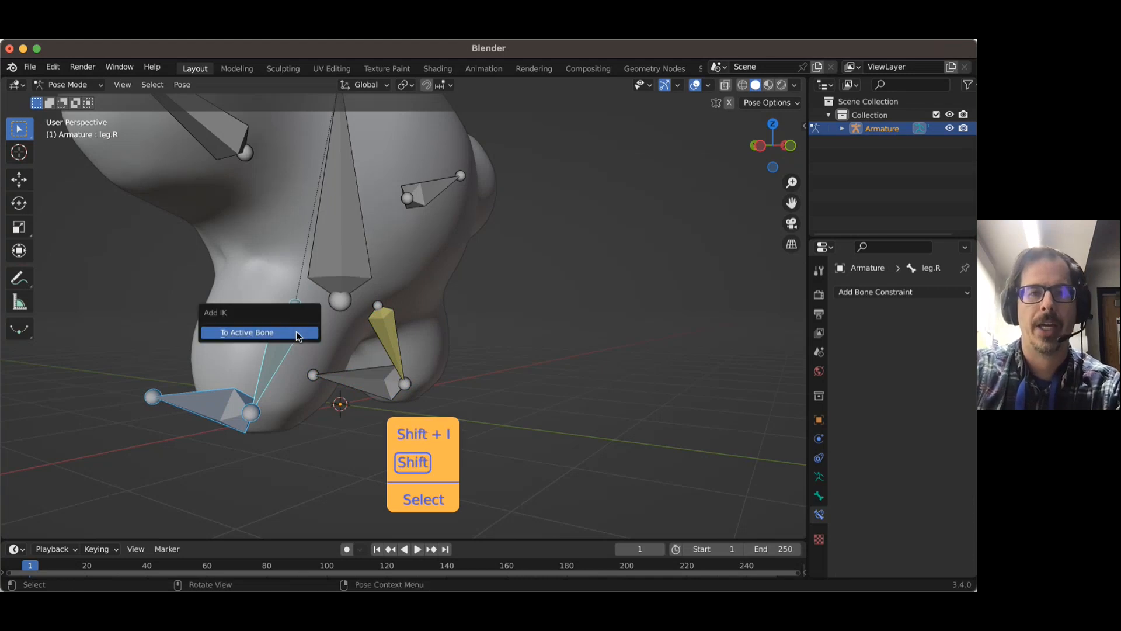
click(295, 331)
scroll(376, 327, up, 1)
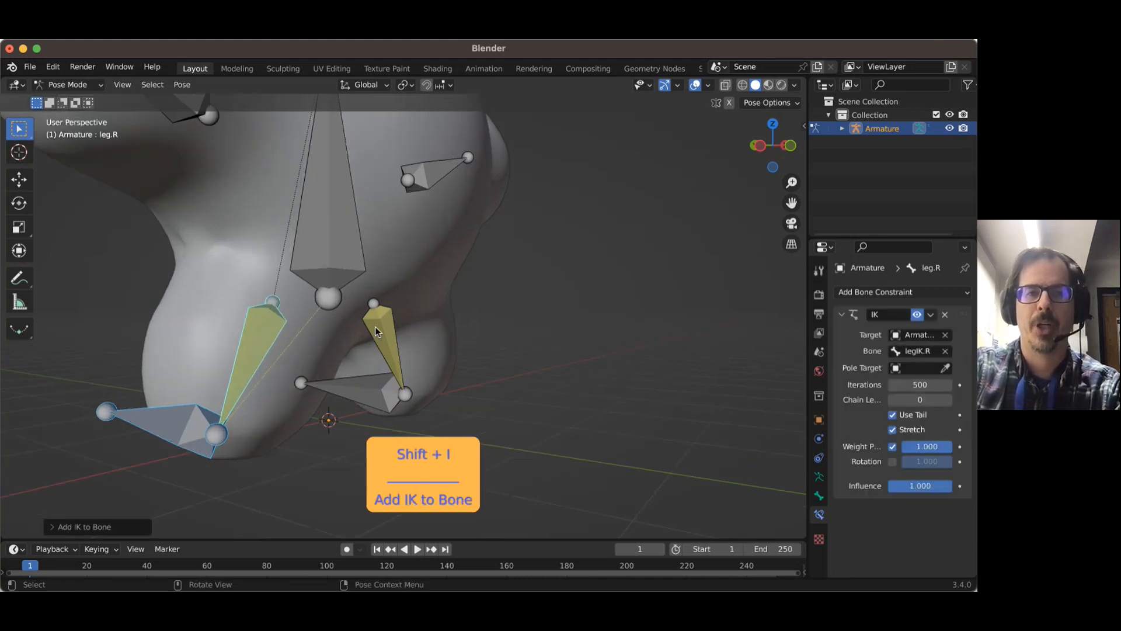
scroll(378, 326, down, 2)
shift+middle_drag(410, 278, 410, 344)
scroll(409, 342, down, 3)
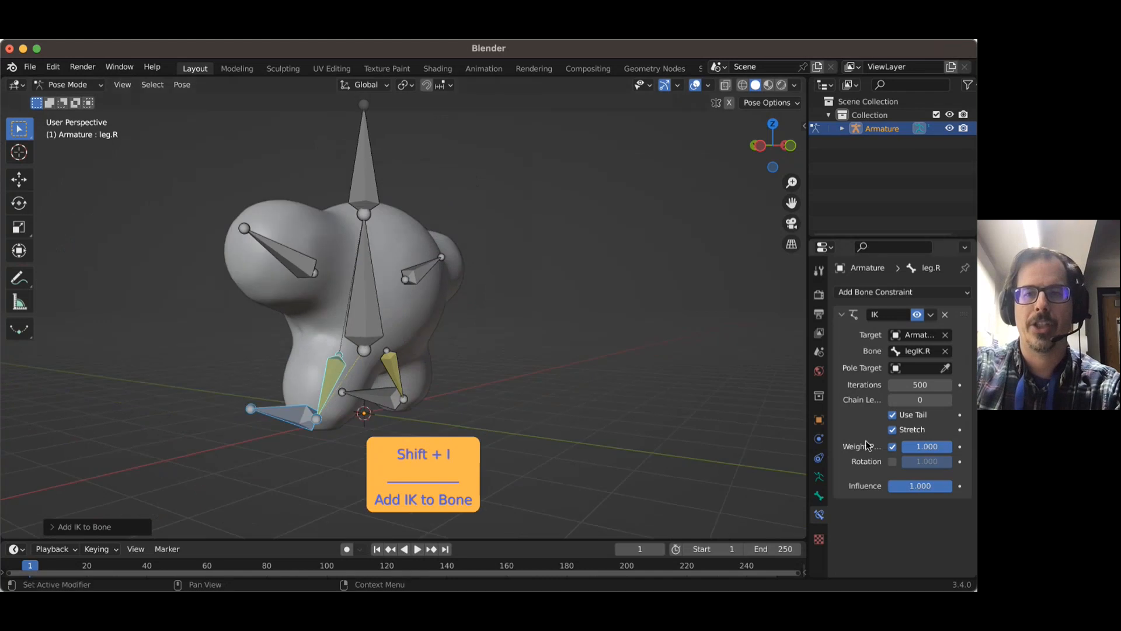
click(947, 400)
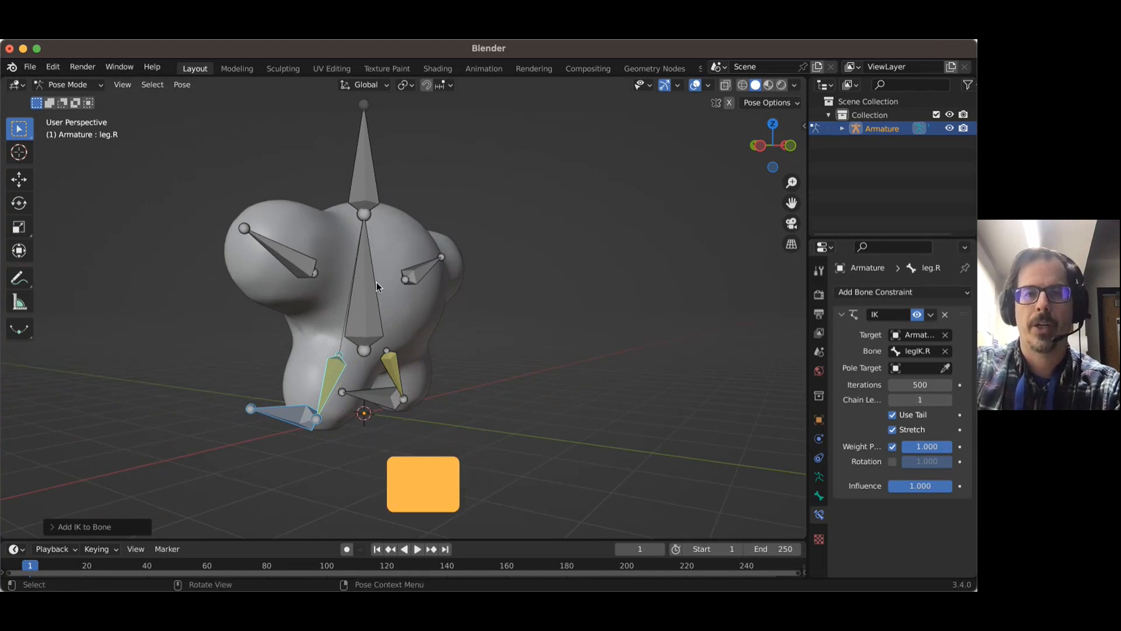
- Add an IK constraint to the body bone targeting bodyIK, with its chain length set to 1
click(359, 189)
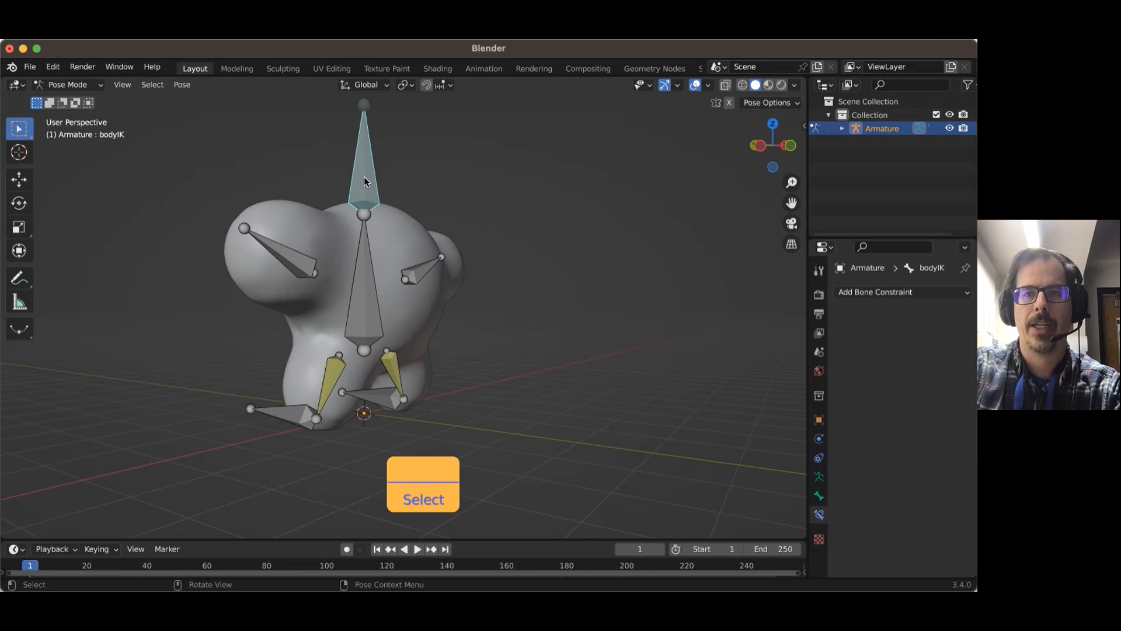
shift+click(368, 298)
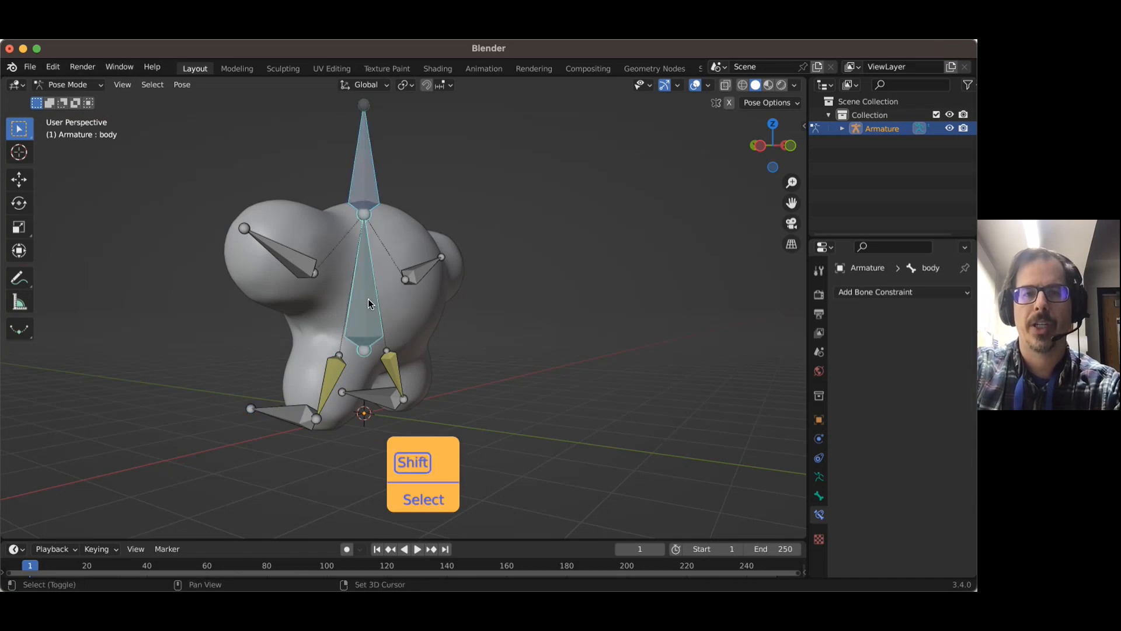
key(shift+i)
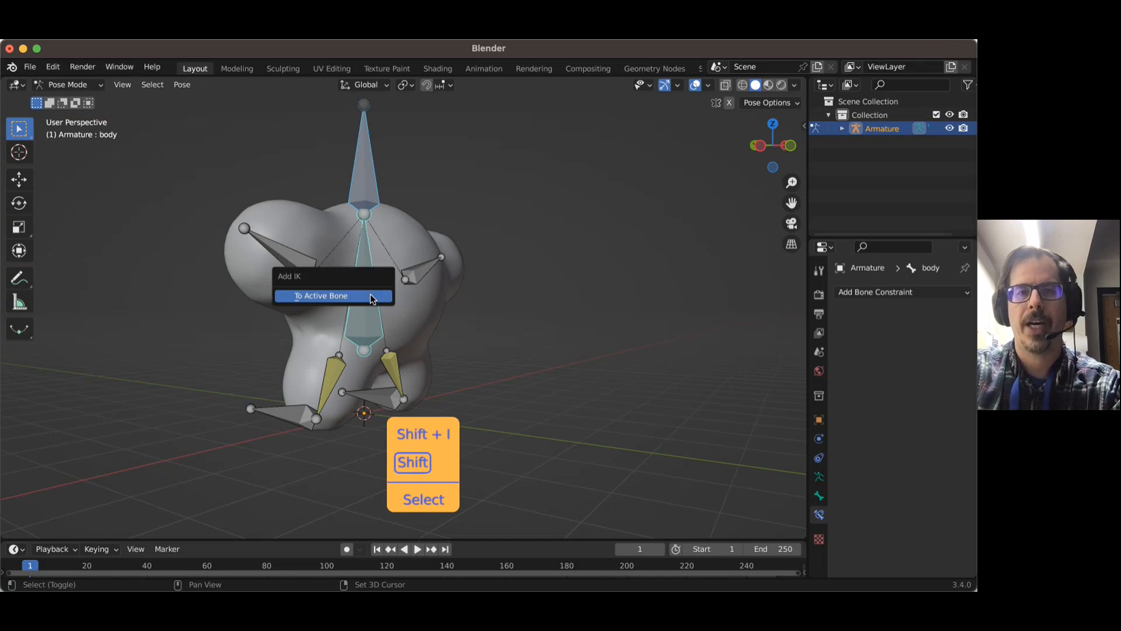
click(371, 296)
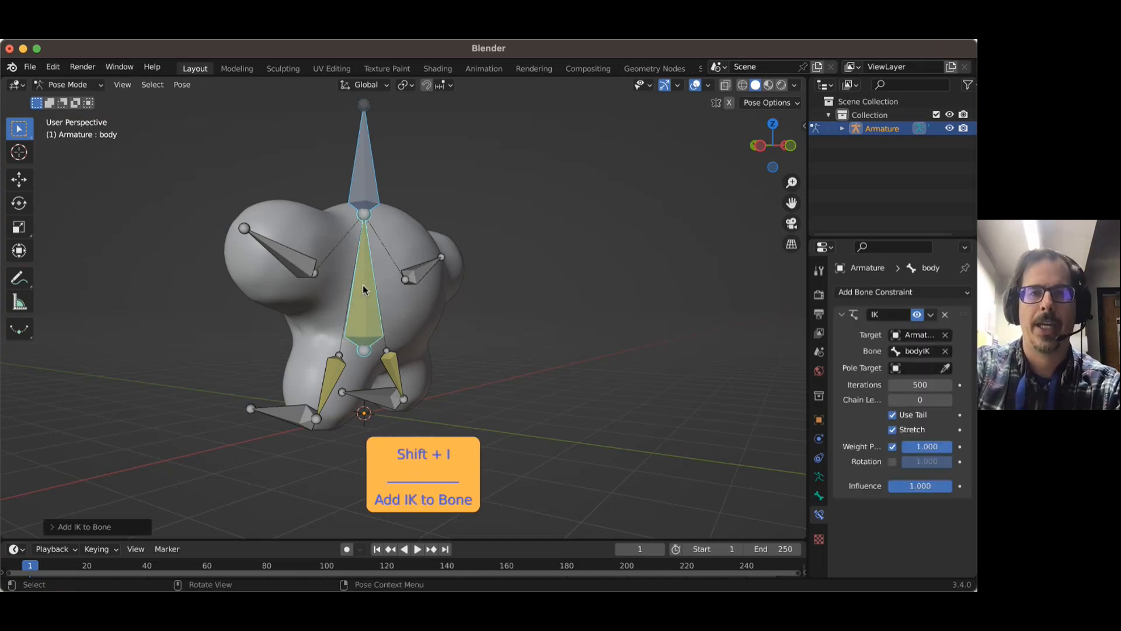
middle_drag(483, 309, 434, 415)
click(434, 415)
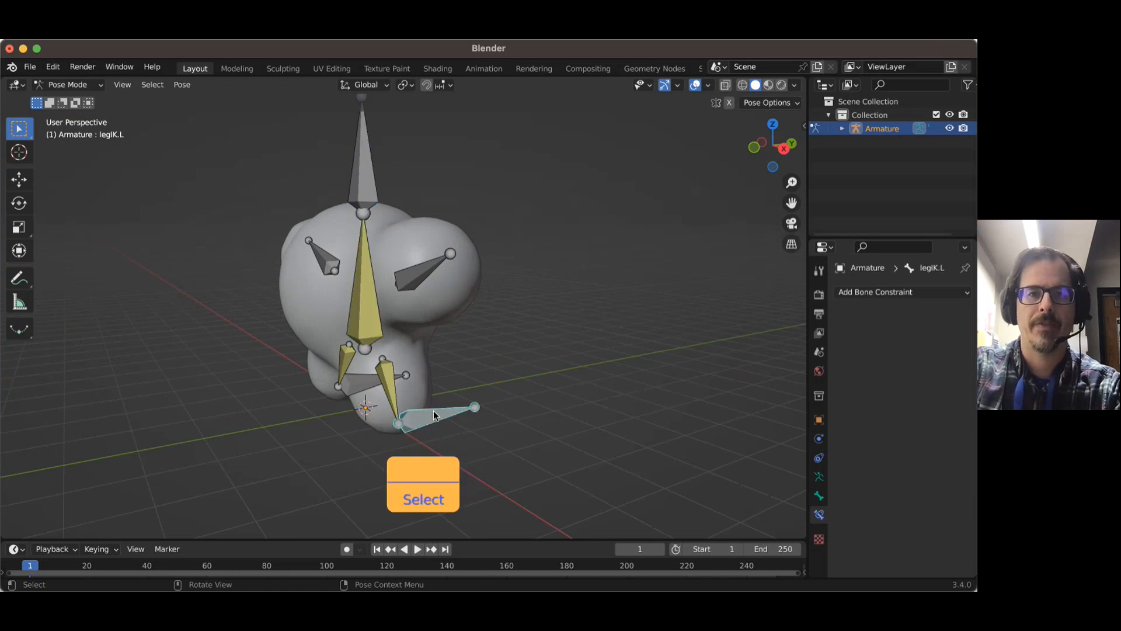
click(365, 234)
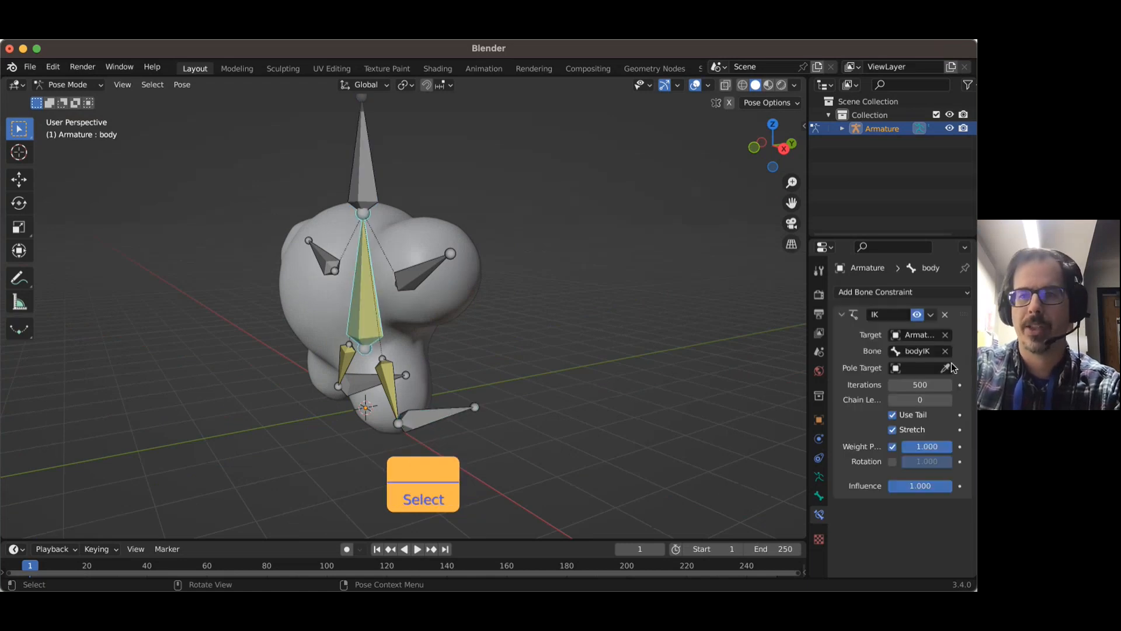
click(947, 401)
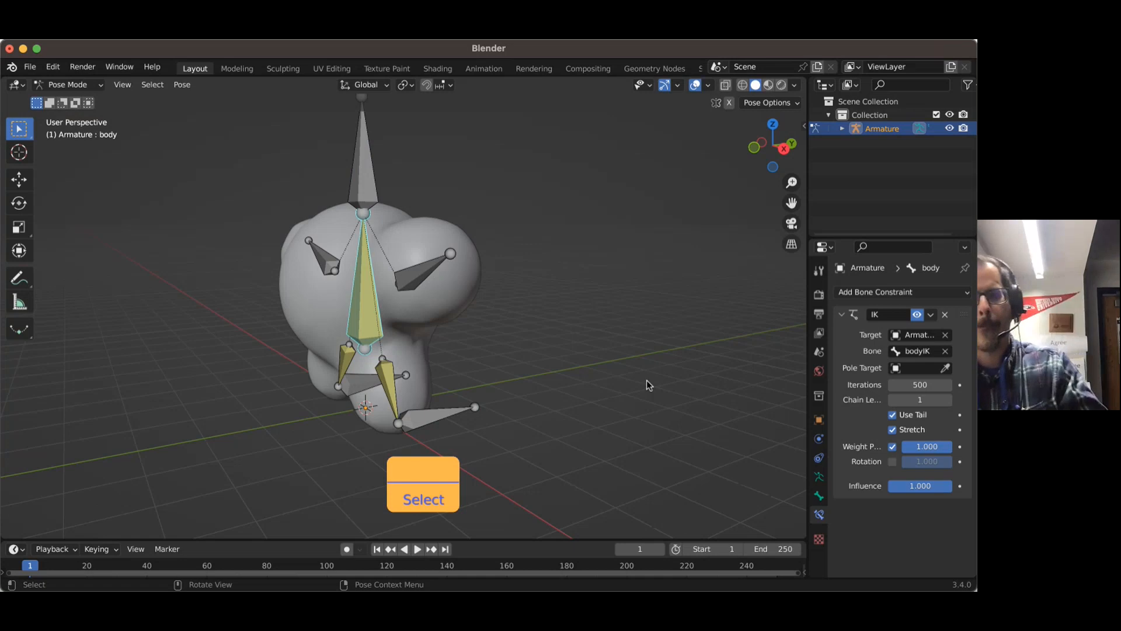
- Test the IK constraints by moving the bodyIK, legIK.L and legIK.R bones in turn, cancelling each move
click(369, 175)
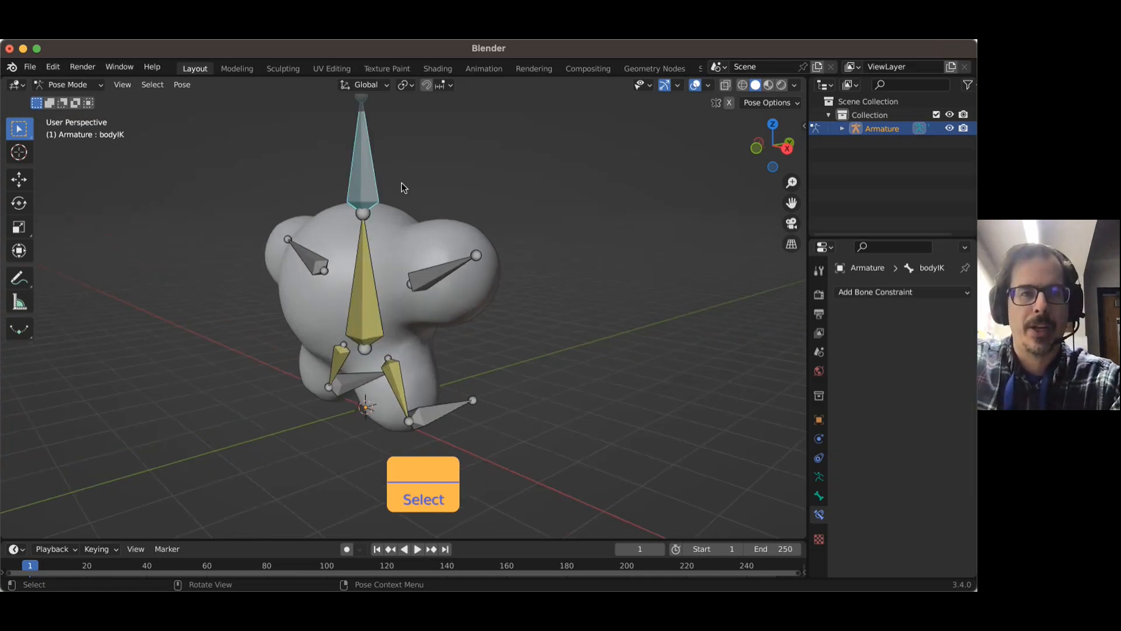
key(g)
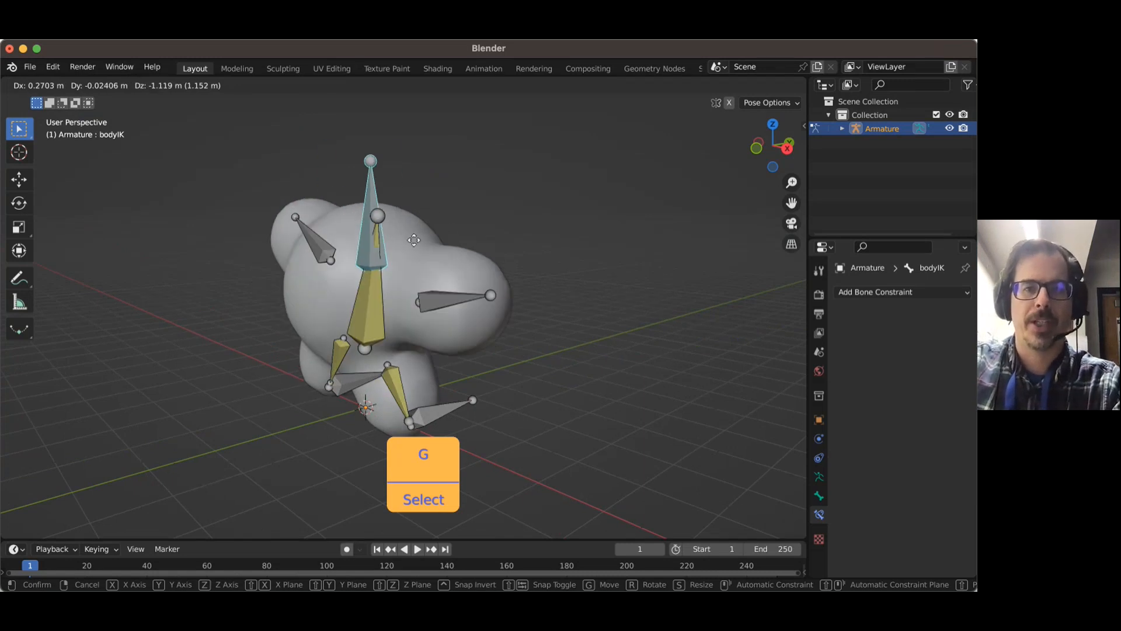
right_click(438, 407)
click(438, 406)
key(g)
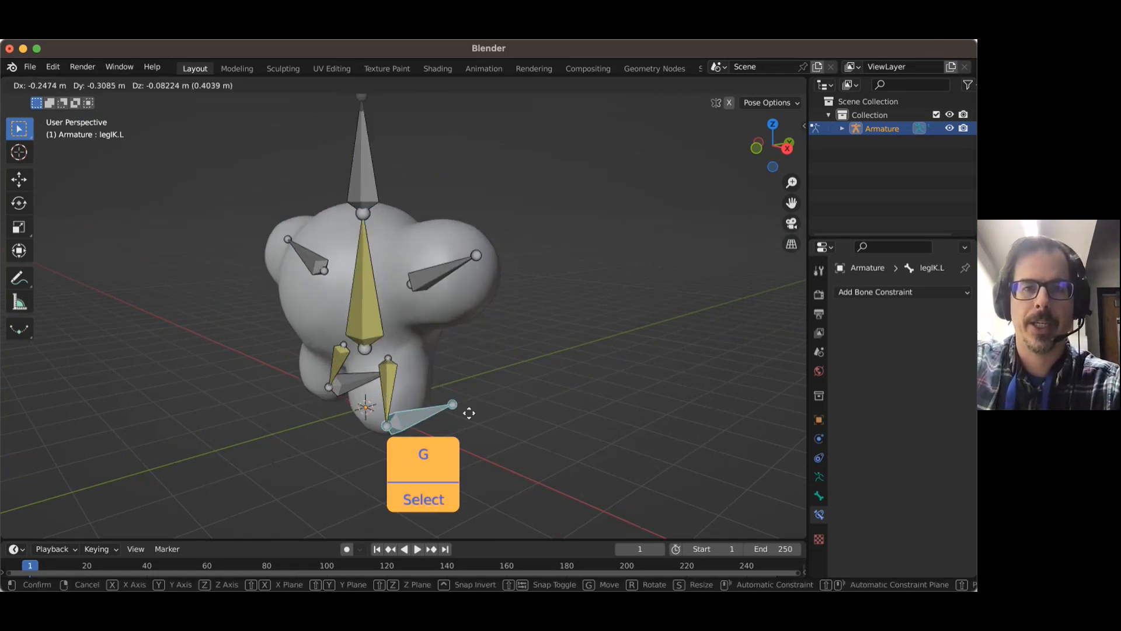
right_click(390, 403)
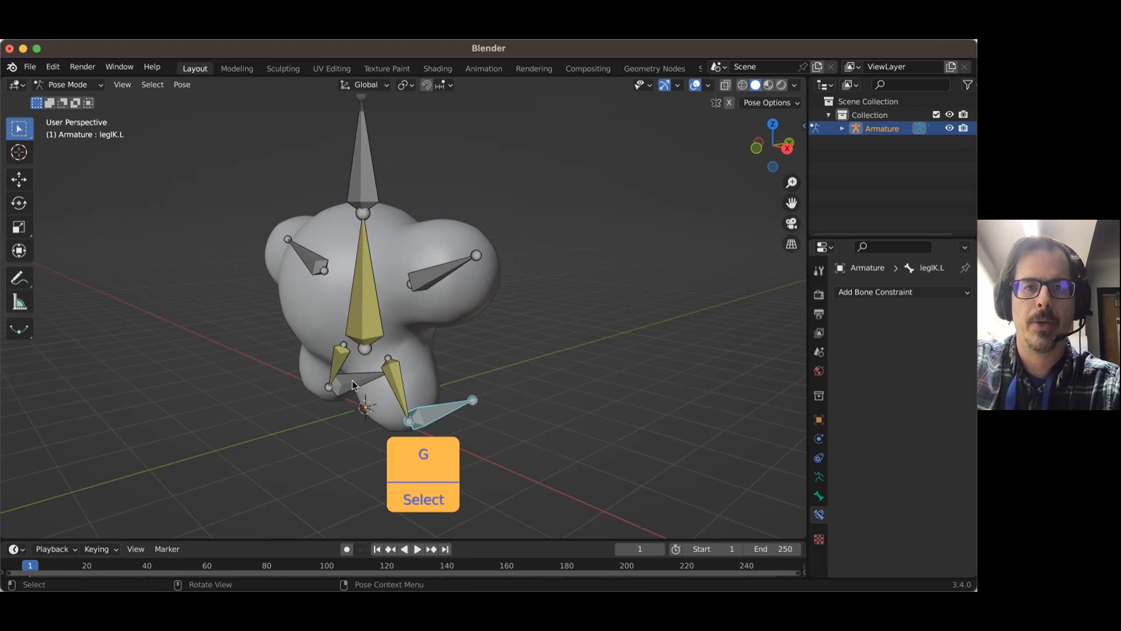
click(360, 379)
key(g)
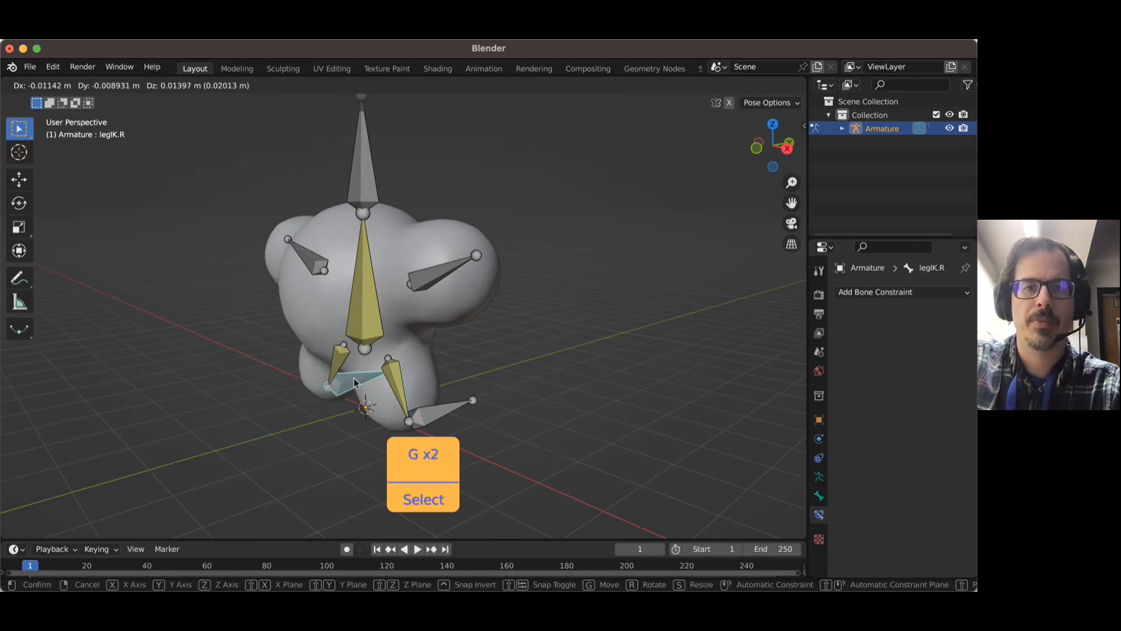
right_click(401, 374)
- Rotate the arm.L bone upward by about 42° and examine how the mesh deforms around the shoulder
click(441, 275)
middle_drag(441, 274, 470, 269)
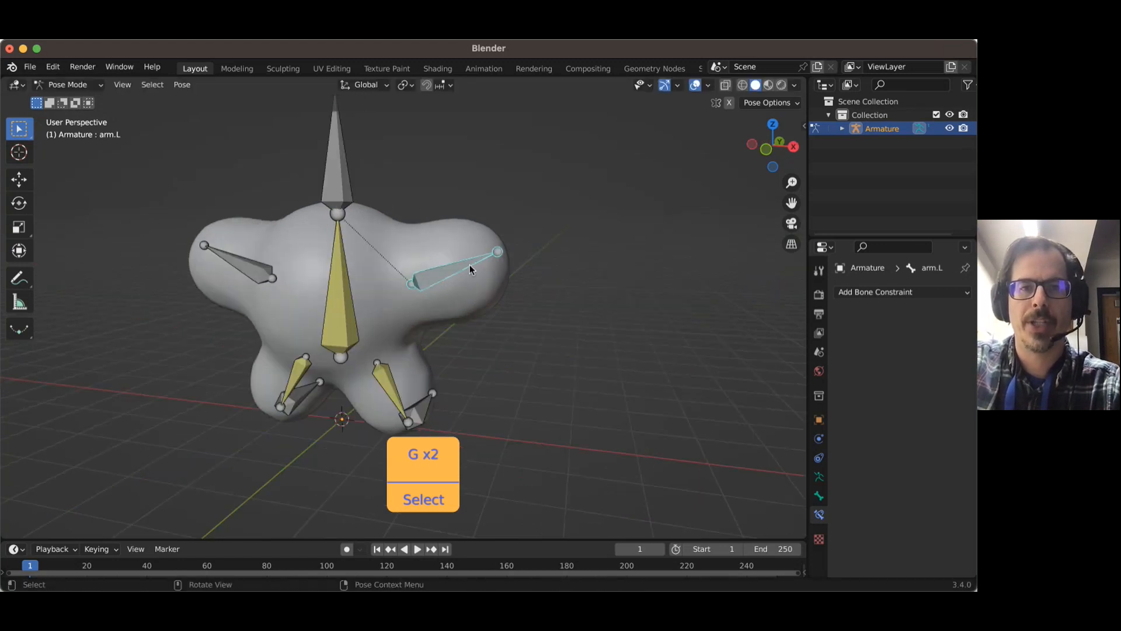
key(r)
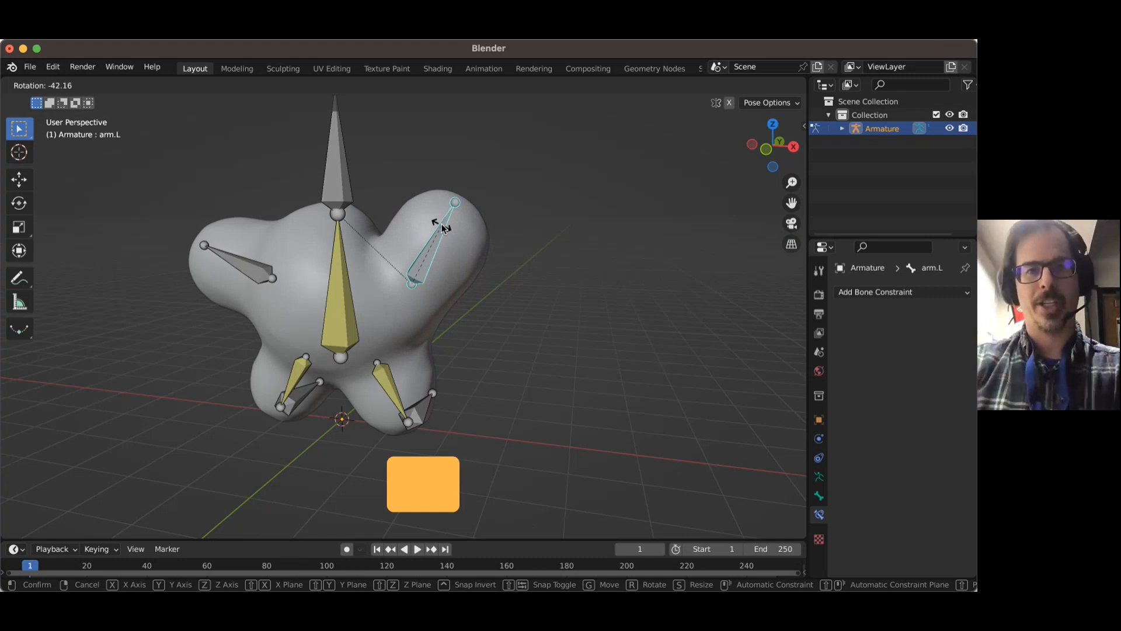
click(438, 223)
scroll(366, 223, up, 4)
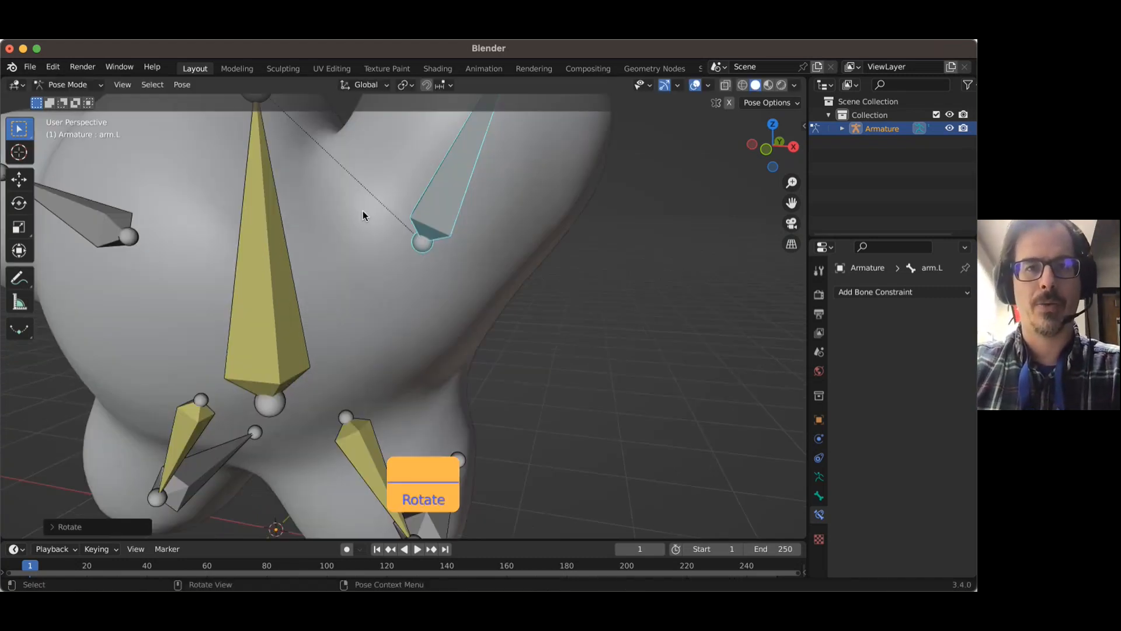
shift+middle_drag(366, 217, 500, 232)
scroll(443, 246, down, 4)
scroll(398, 242, up, 4)
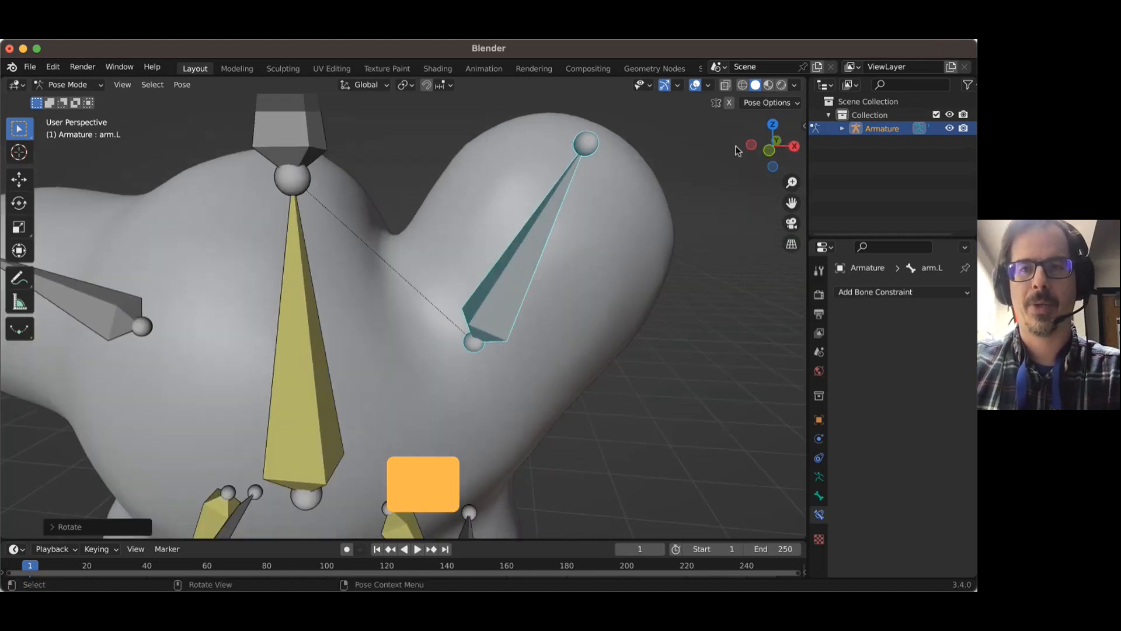
- Show the whole character in the front orthographic view and return the armature to Object Mode
click(770, 151)
scroll(403, 248, up, 2)
scroll(401, 247, down, 4)
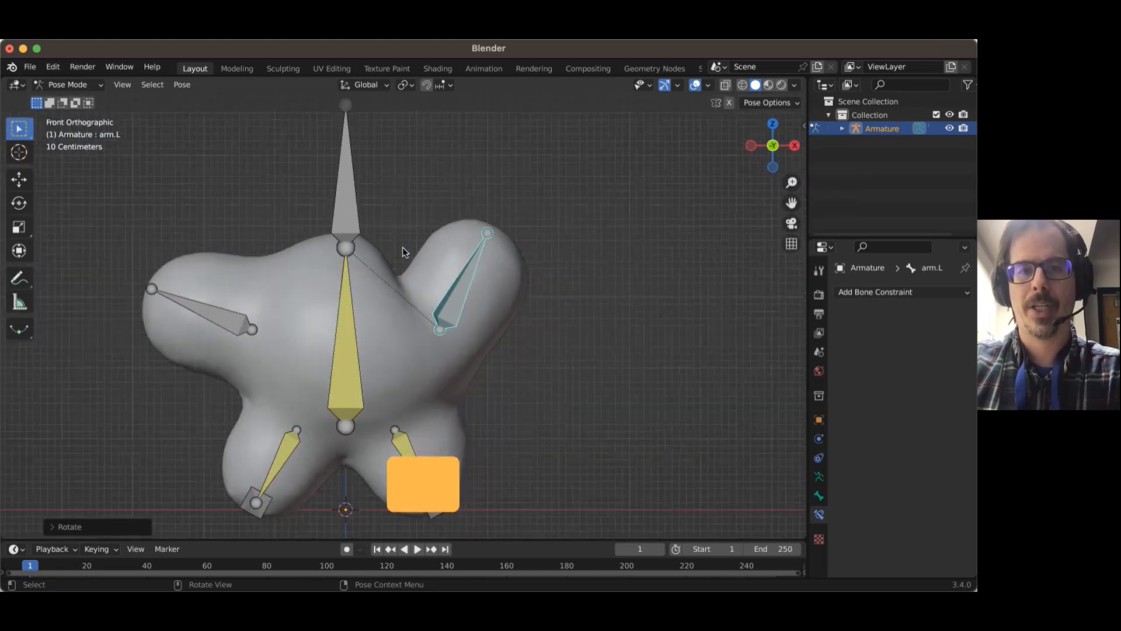
scroll(402, 248, down, 2)
shift+middle_drag(488, 239, 525, 190)
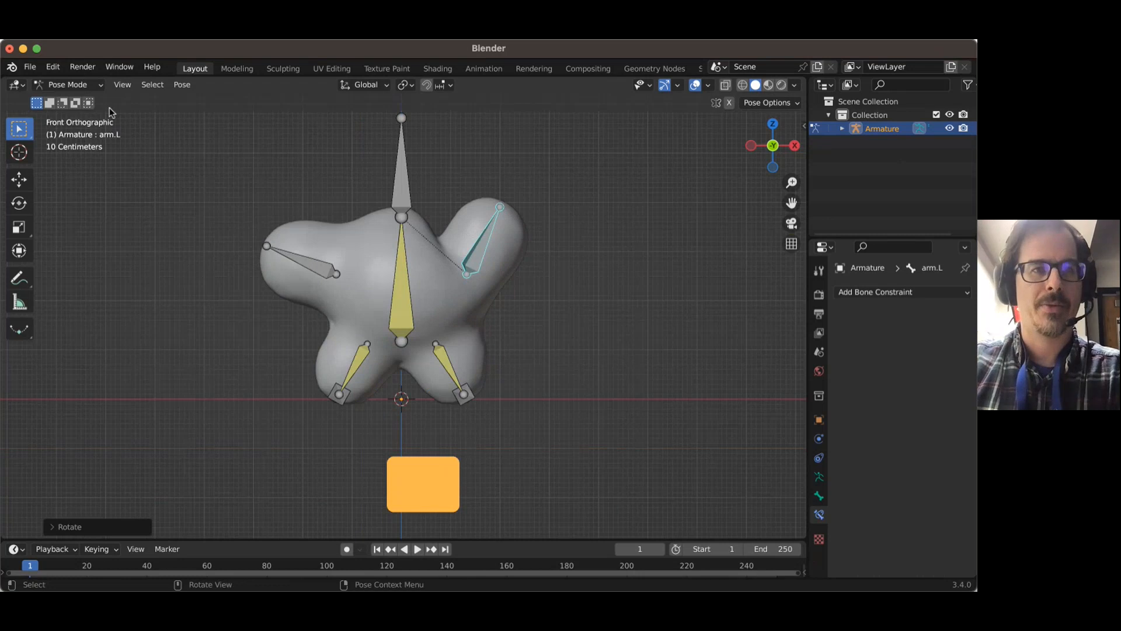
click(85, 85)
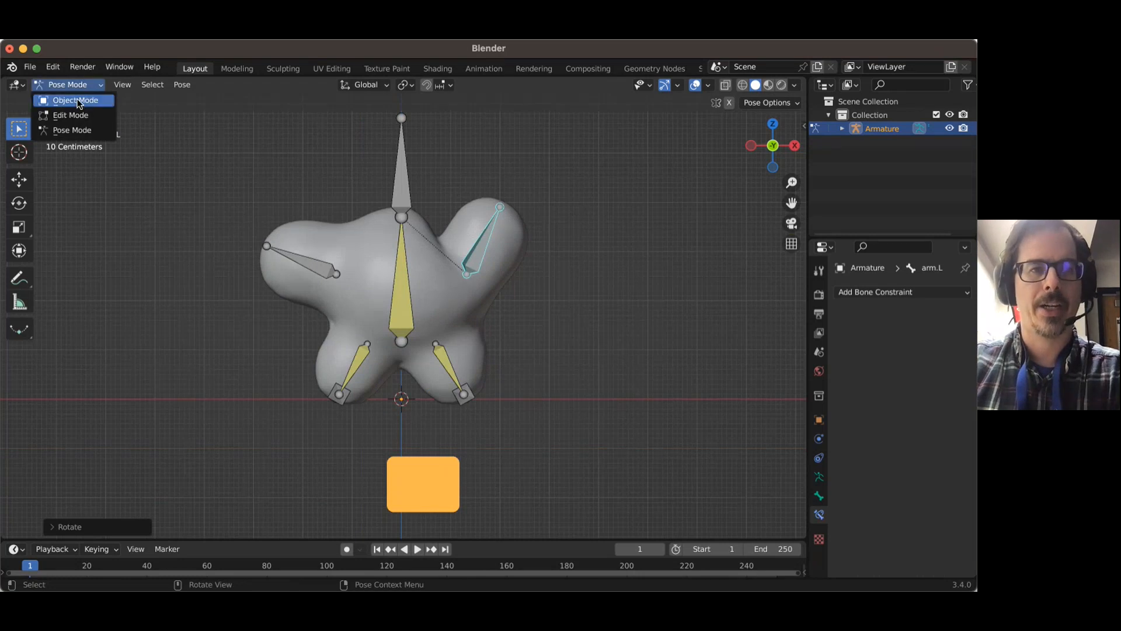
click(78, 101)
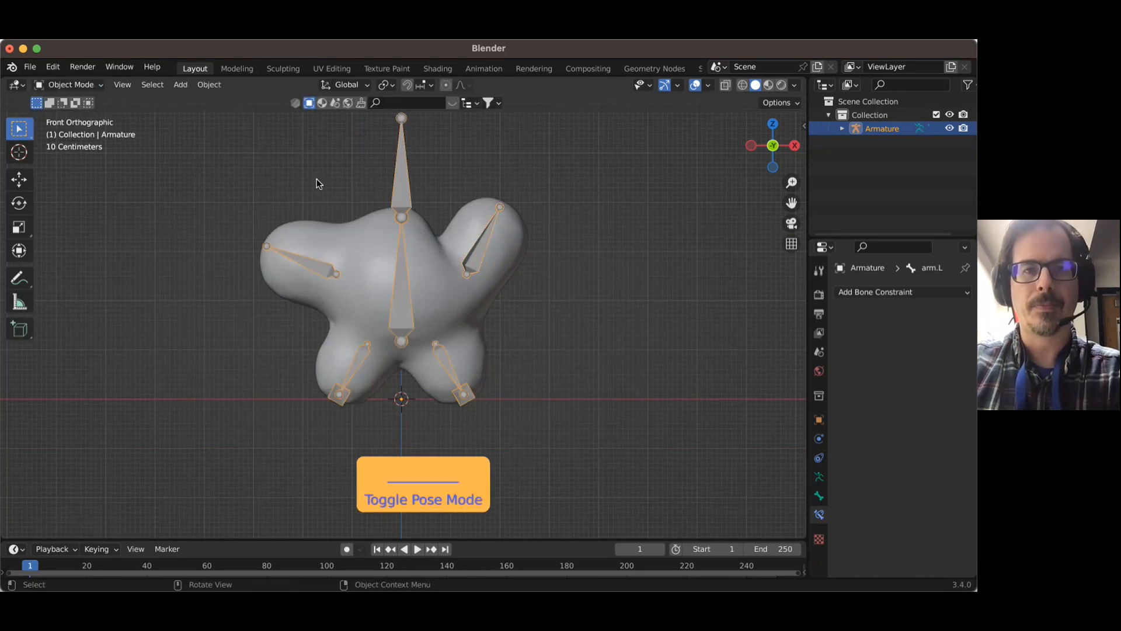
- Select the armature together with the Mball.005 mesh as the active object, and enter Weight Paint mode
click(374, 159)
click(405, 174)
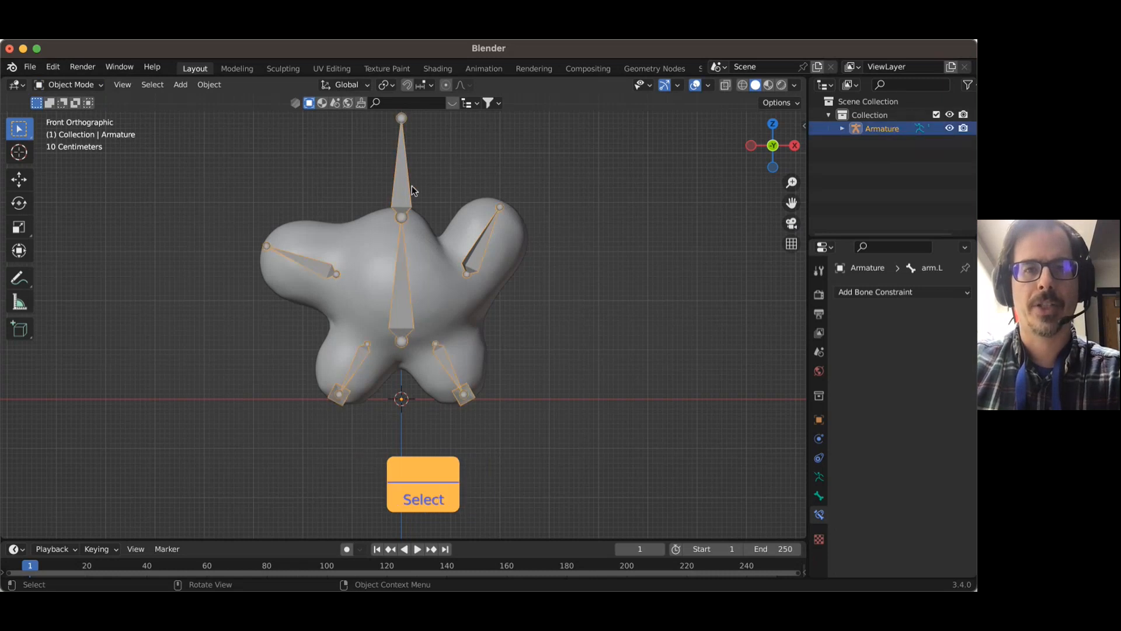
shift+click(322, 234)
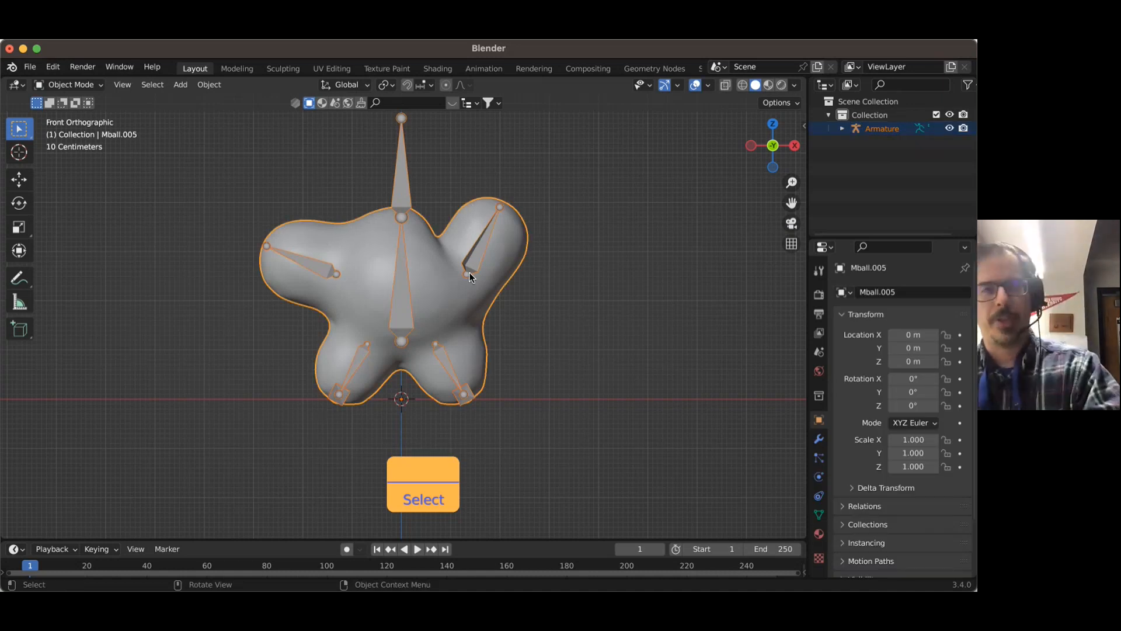
click(556, 359)
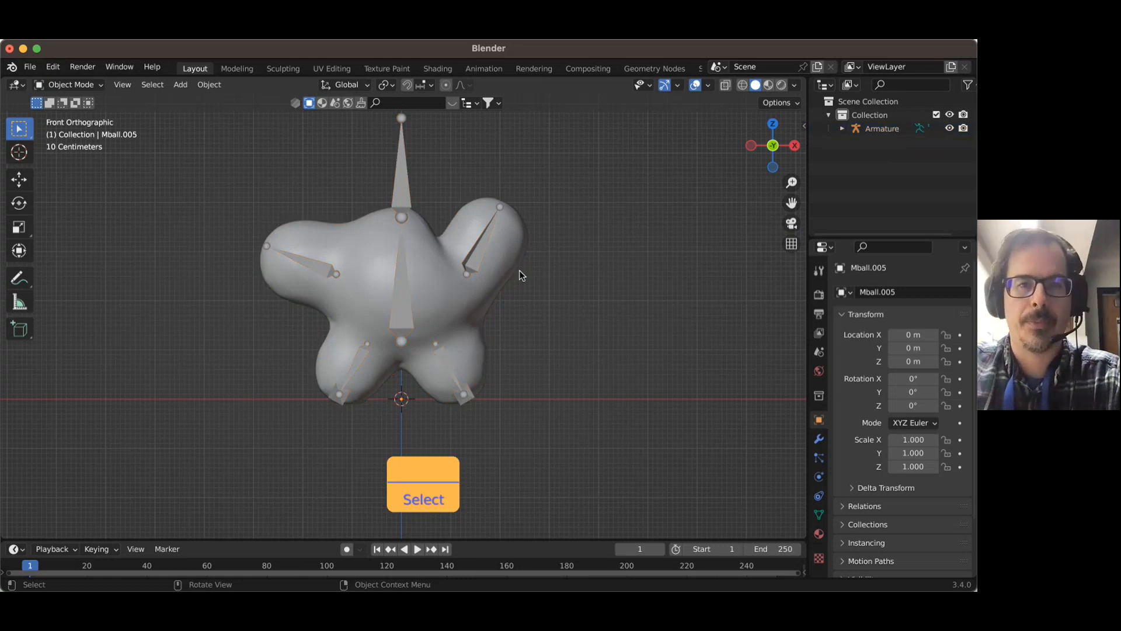
click(401, 184)
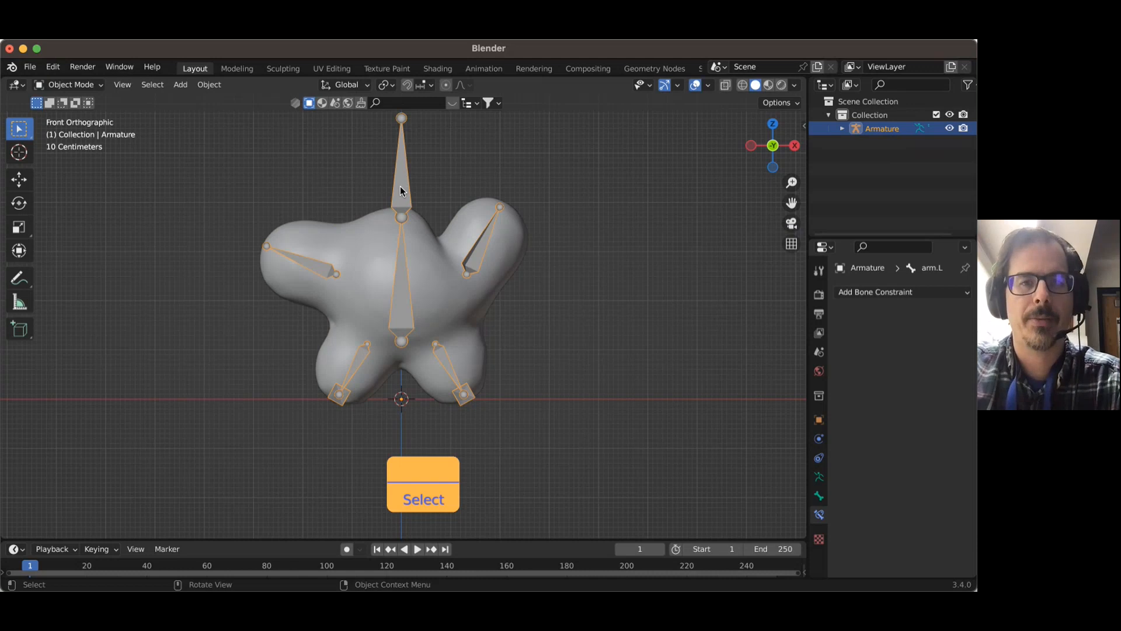
shift+click(346, 241)
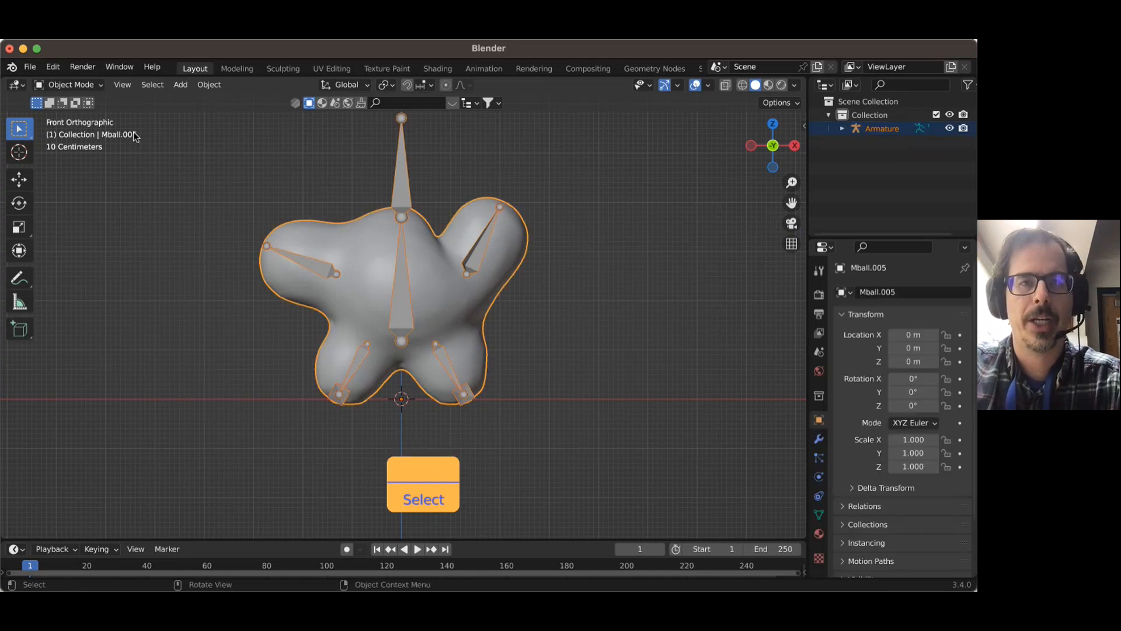
click(92, 86)
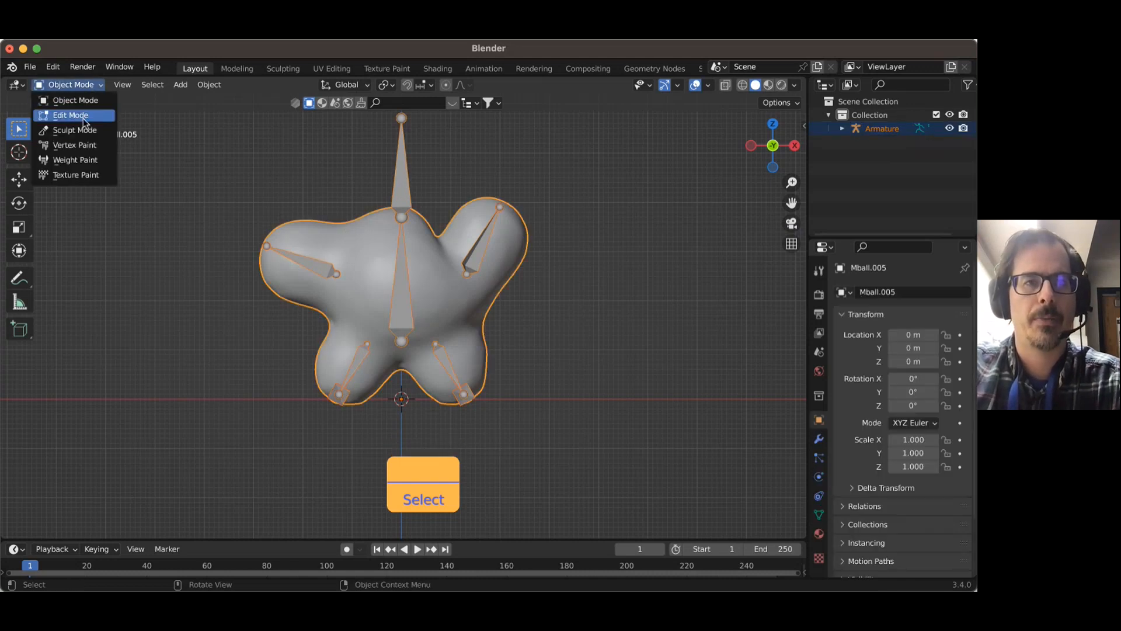
click(75, 158)
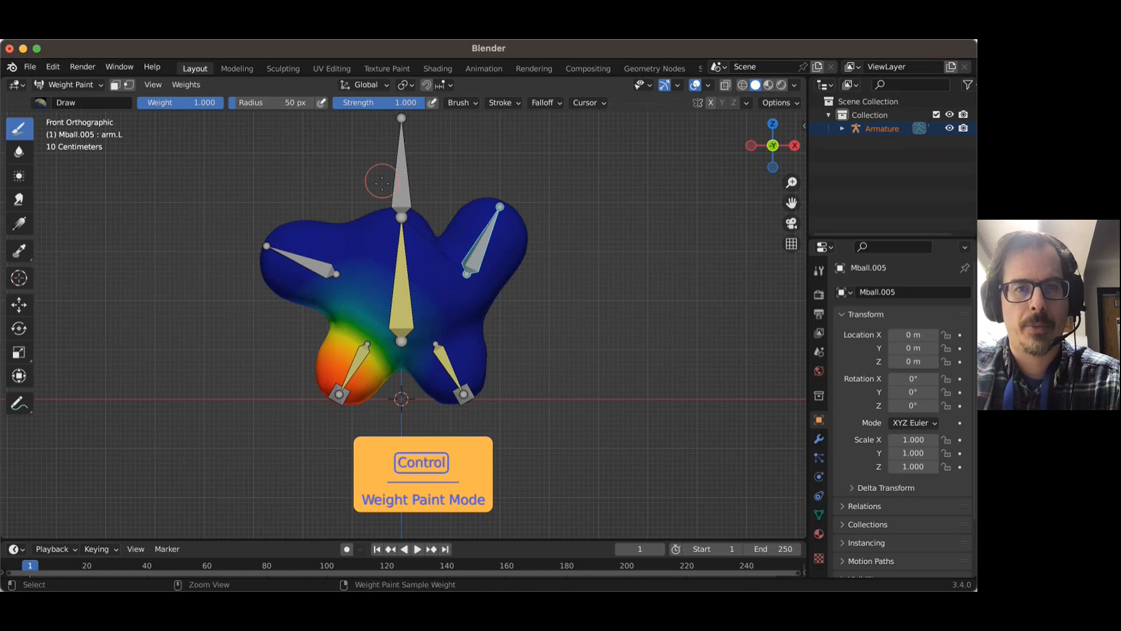
- Inspect the vertex weights of the bodyIK, arm.R, arm.L, leg.L and leg.R bones in turn
ctrl+click(401, 195)
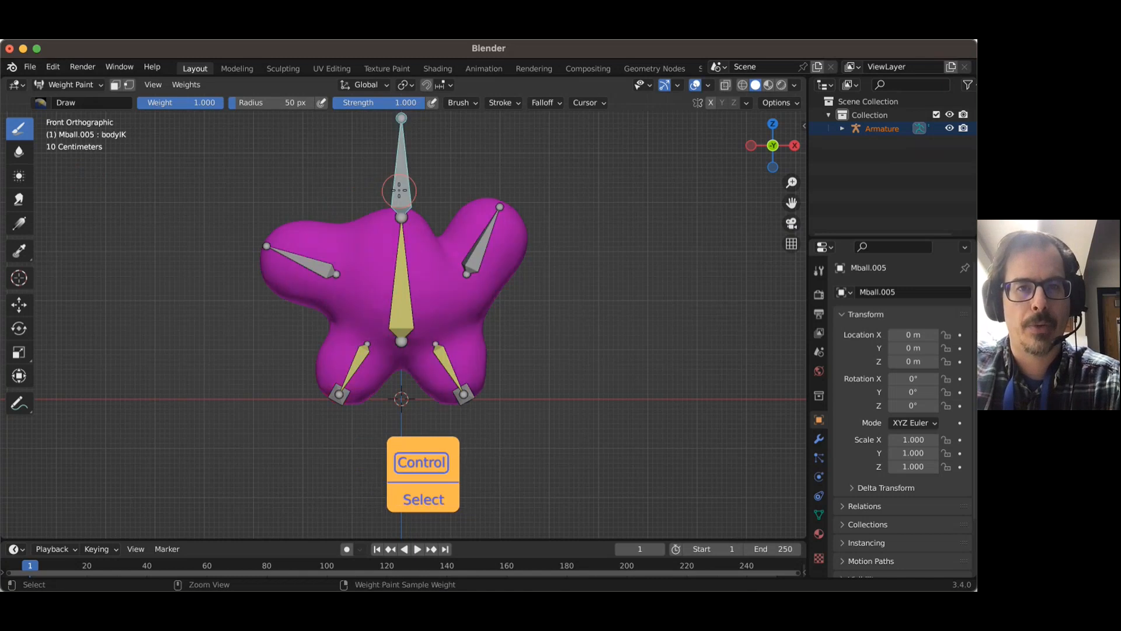
ctrl+click(322, 263)
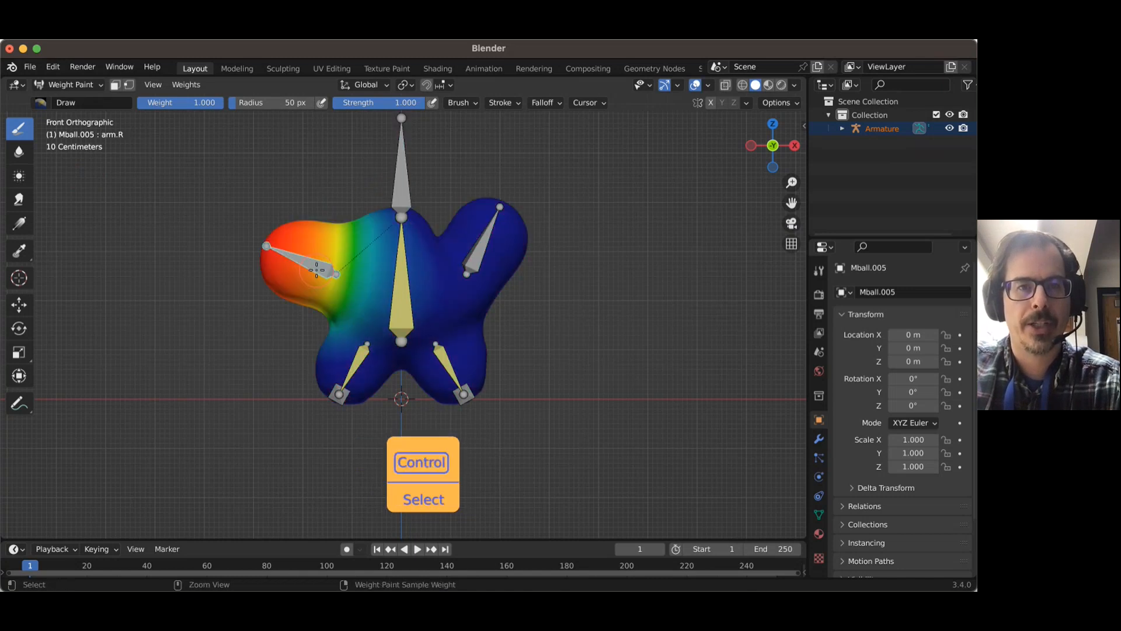
ctrl+click(474, 254)
ctrl+click(448, 367)
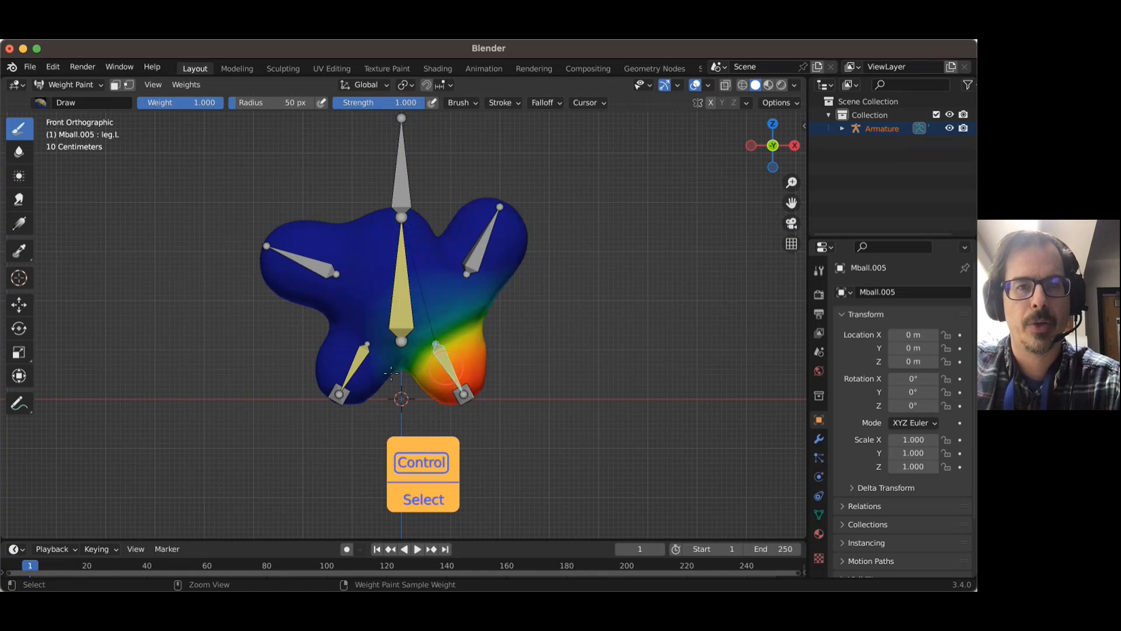
ctrl+click(359, 360)
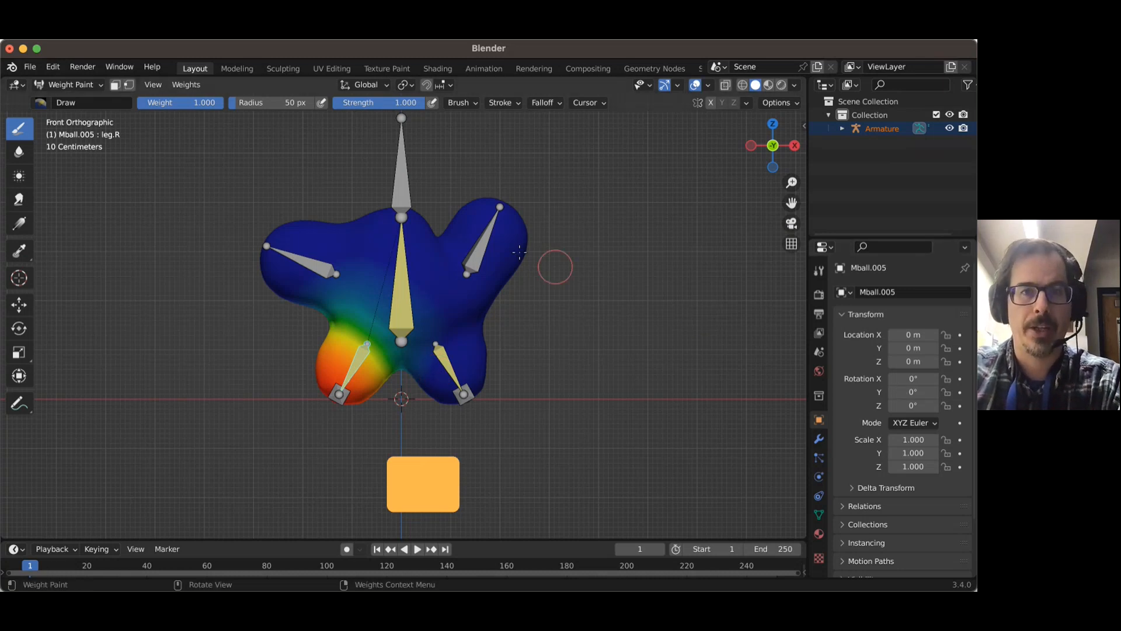
- Reduce the arm.L bone's influence with a linear weight gradient of weight 0, drawn from the lower body out toward the arm's tip
ctrl+click(493, 248)
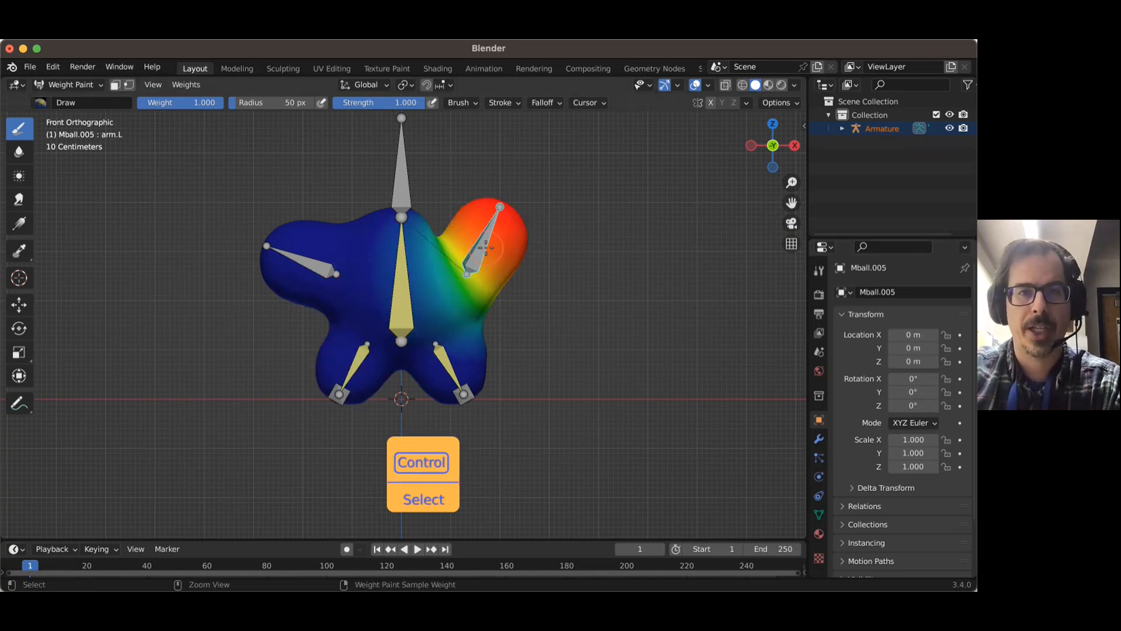
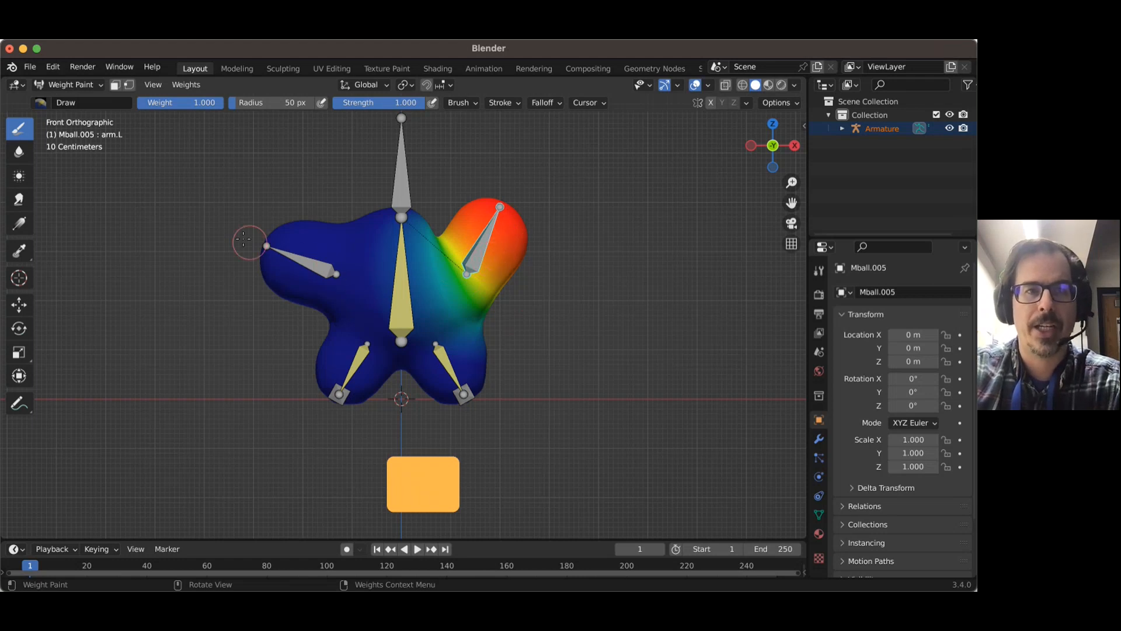
click(20, 231)
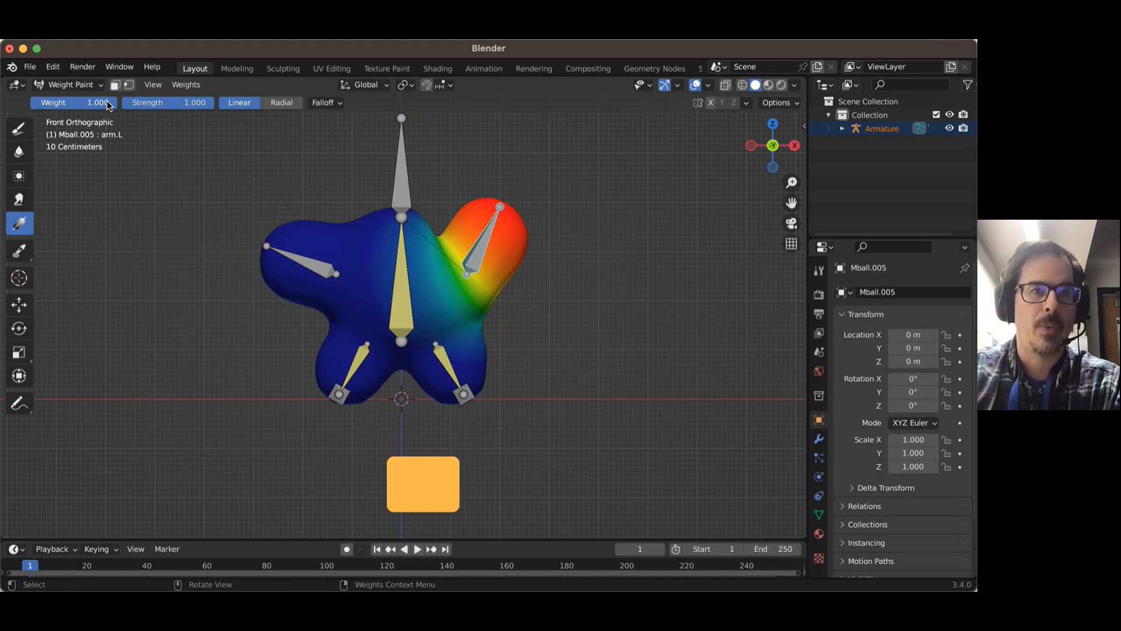
drag(108, 107, 27, 105)
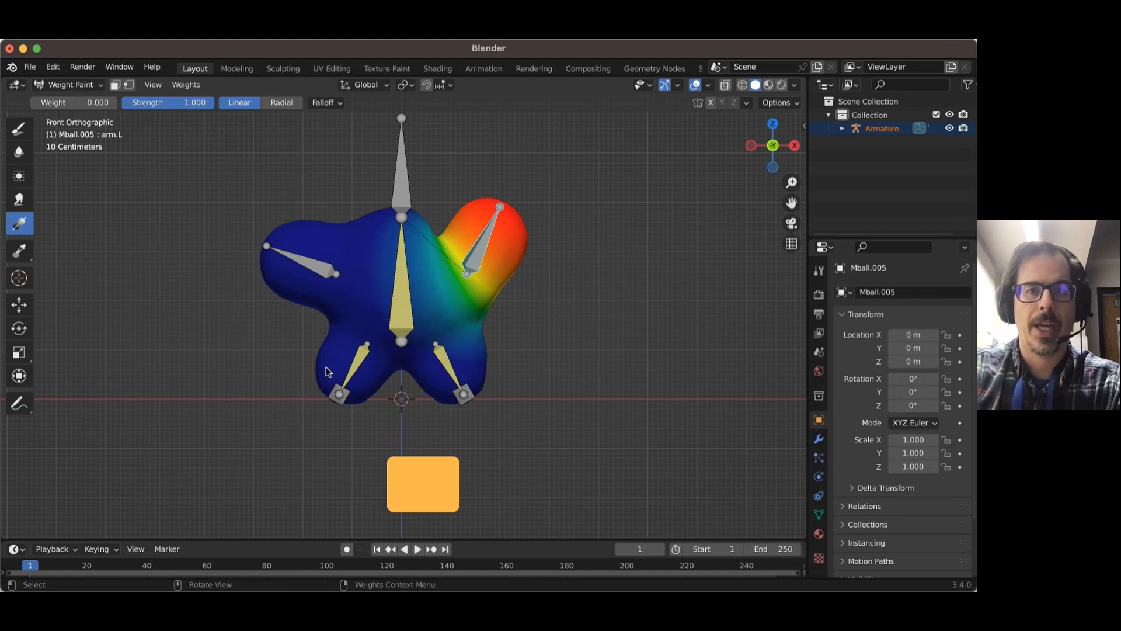
drag(326, 380, 643, 83)
drag(413, 318, 507, 203)
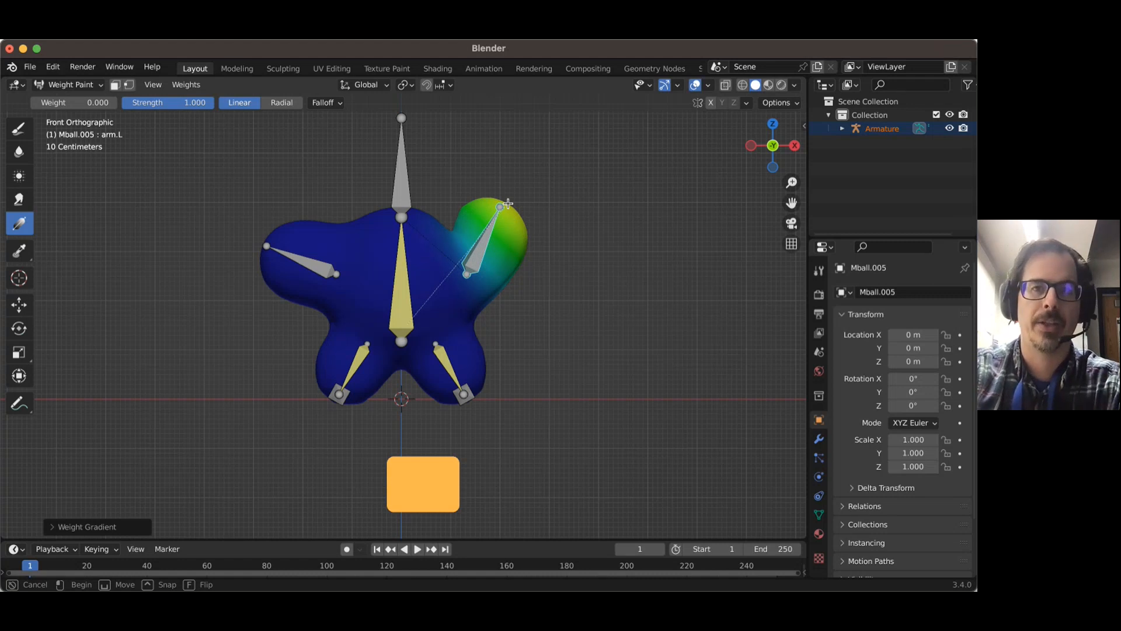
drag(507, 203, 508, 203)
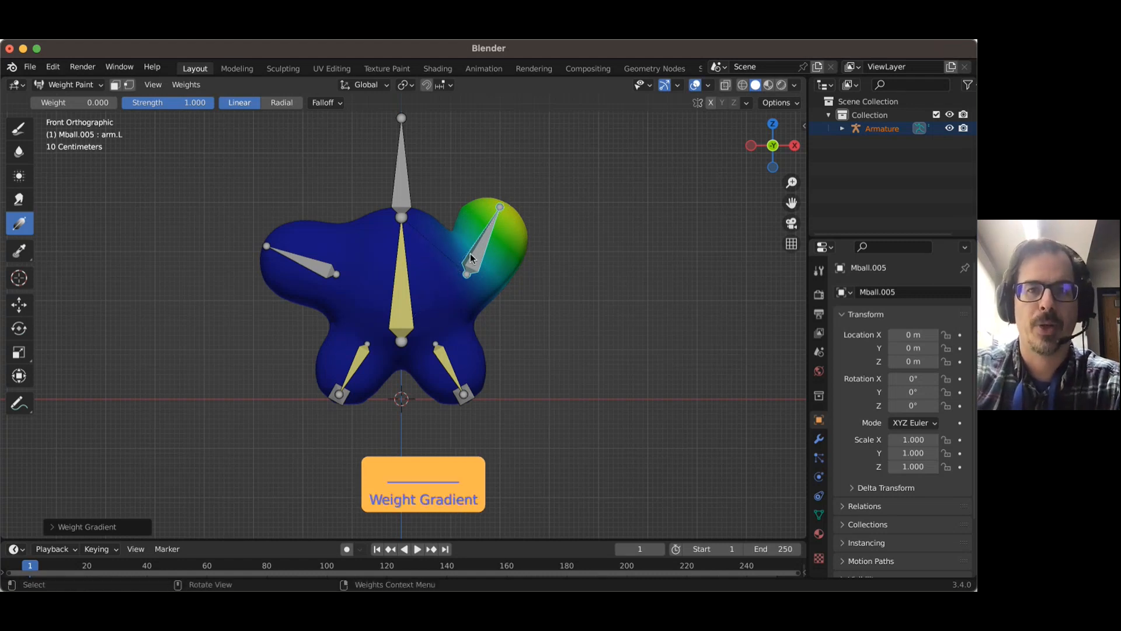
- Rotate the arm.L bone to test the mesh deformation, and leave it slightly lower, still pointing up and outward
click(481, 244)
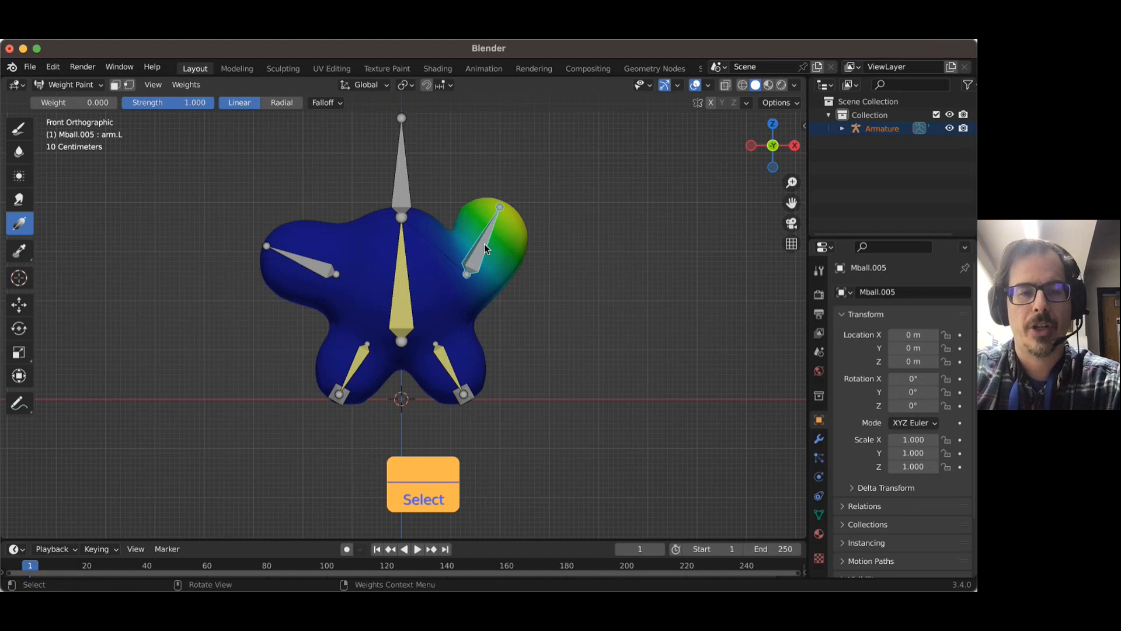
key(ctrl)
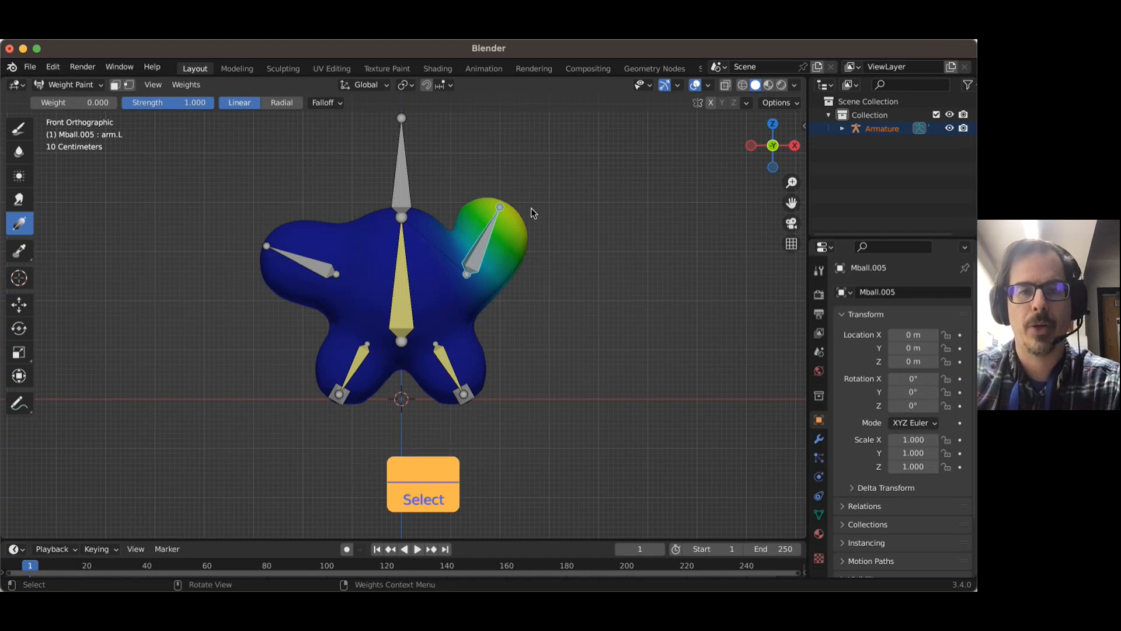
key(r)
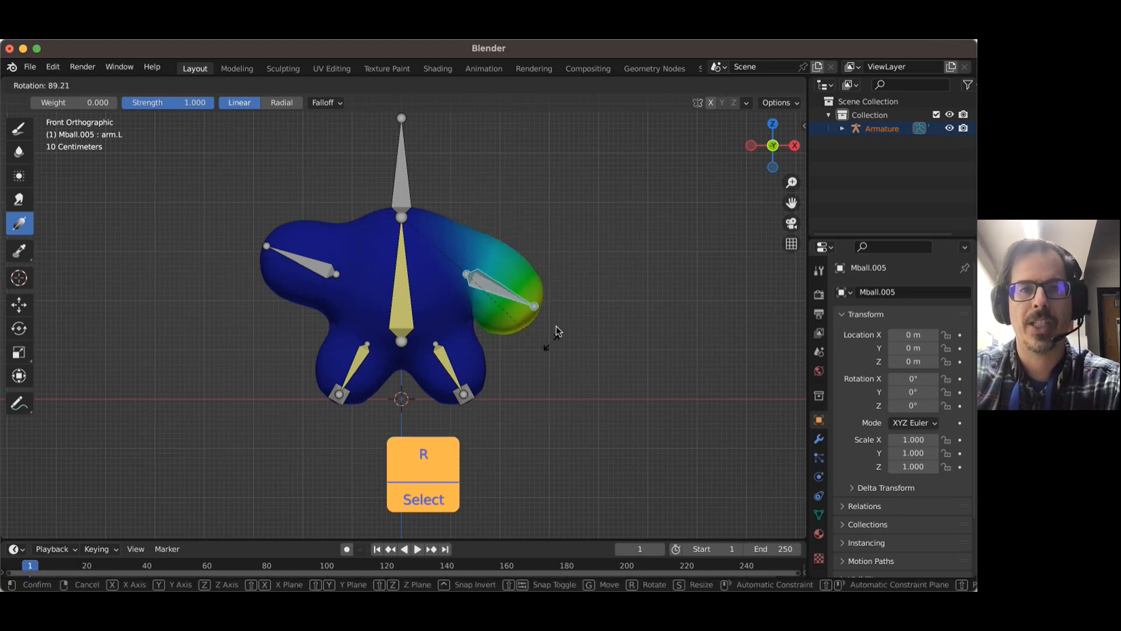
click(512, 251)
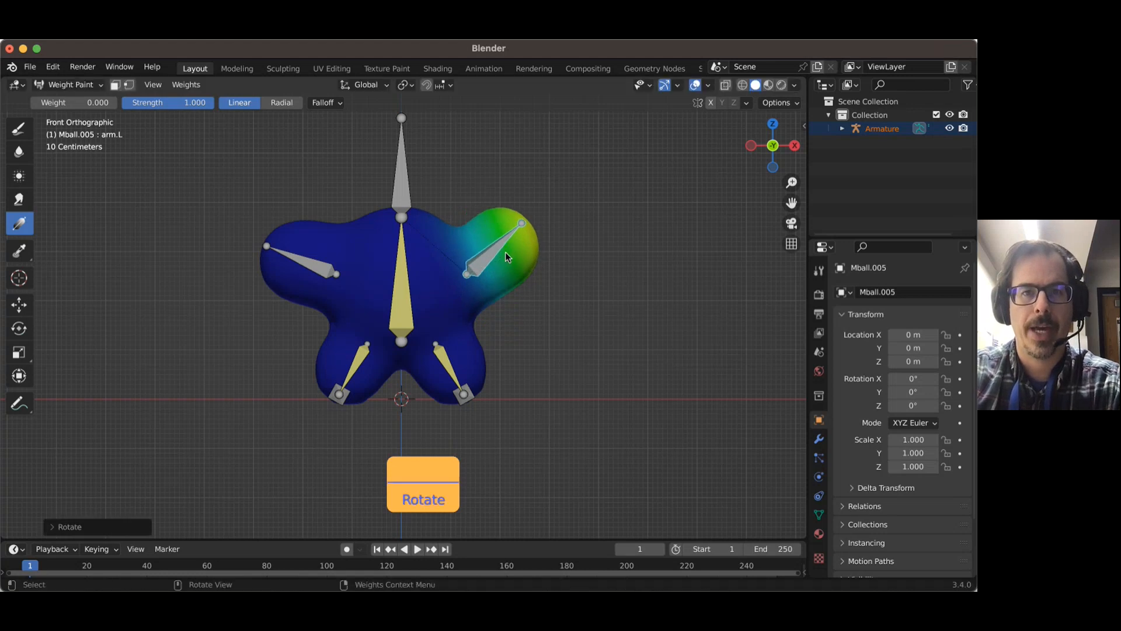
- Apply a weight 0 linear gradient to arm.R from the body out past the hand, and rotate the bone slightly downward
ctrl+click(309, 265)
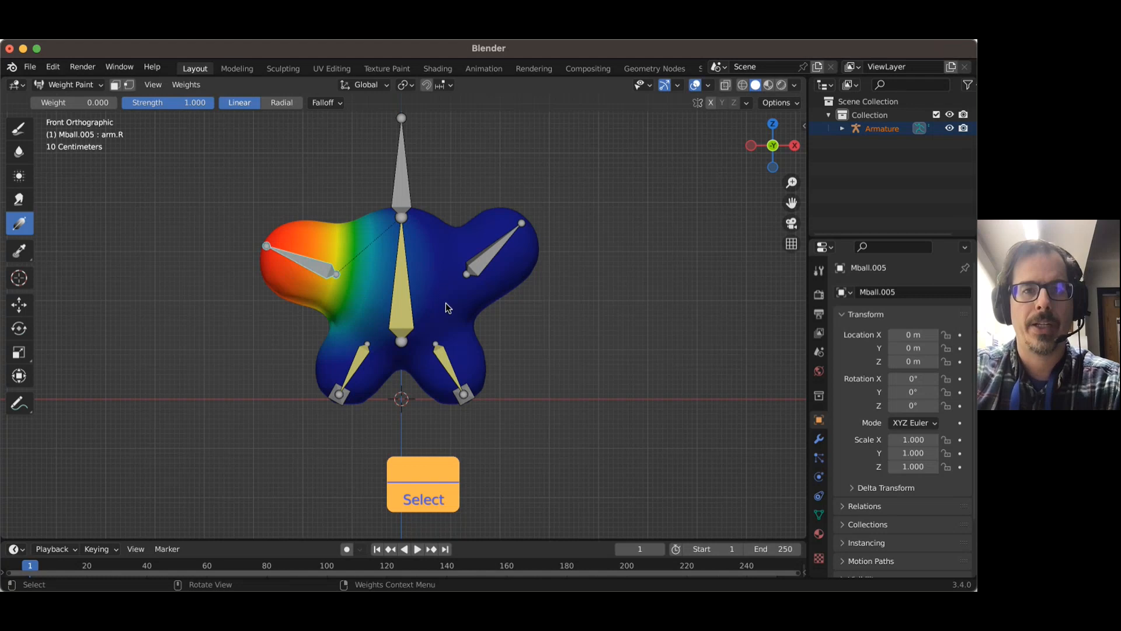
drag(436, 307, 124, 214)
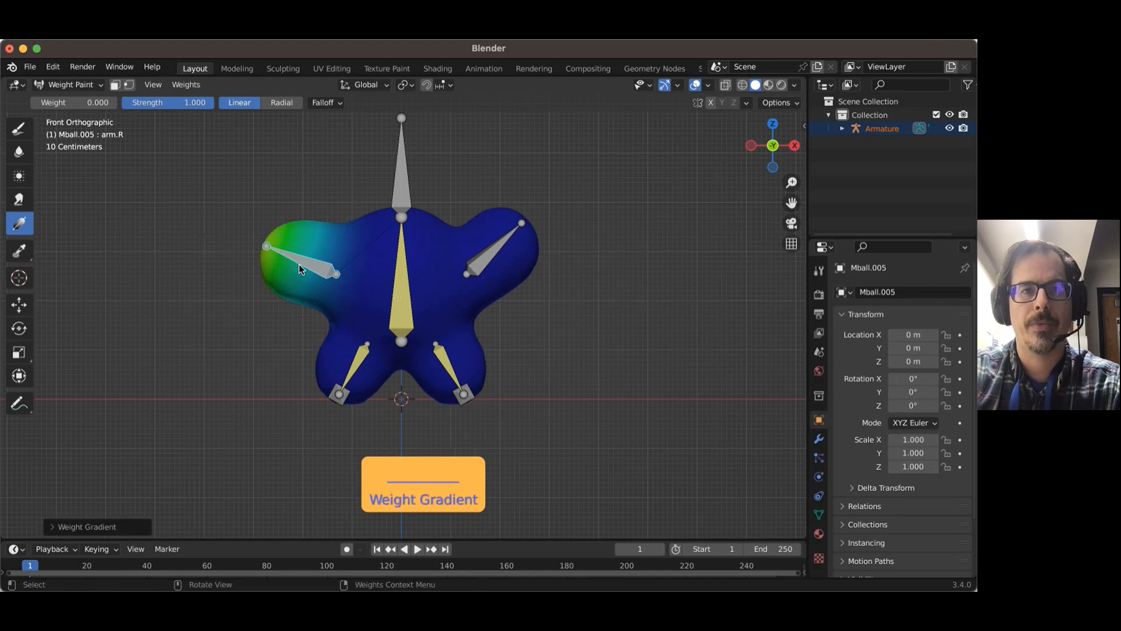
click(300, 265)
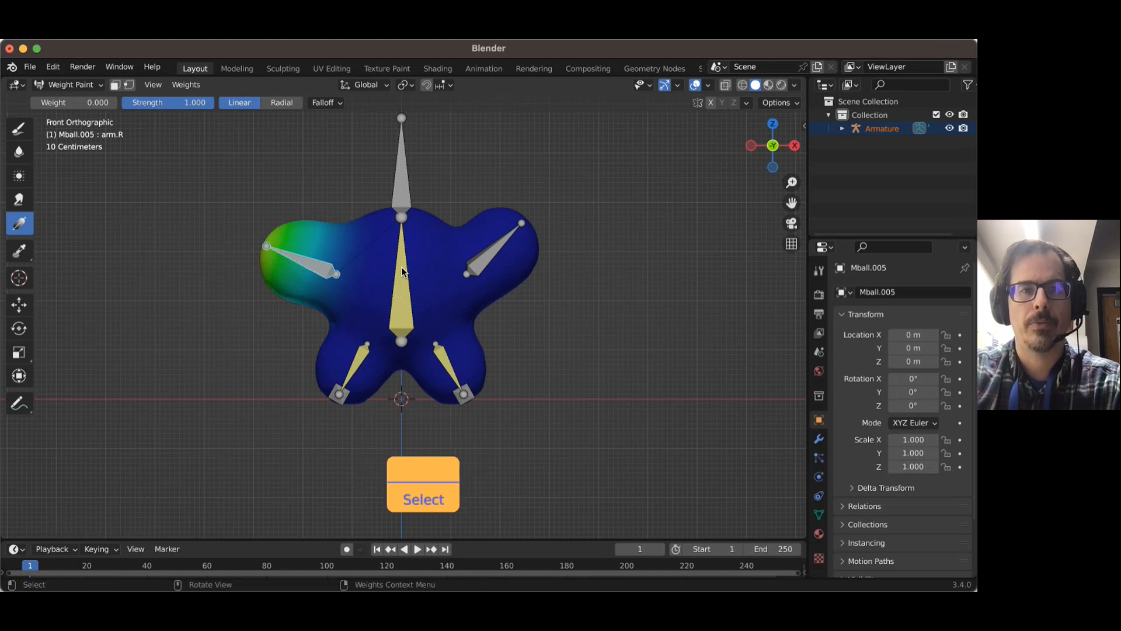
key(r)
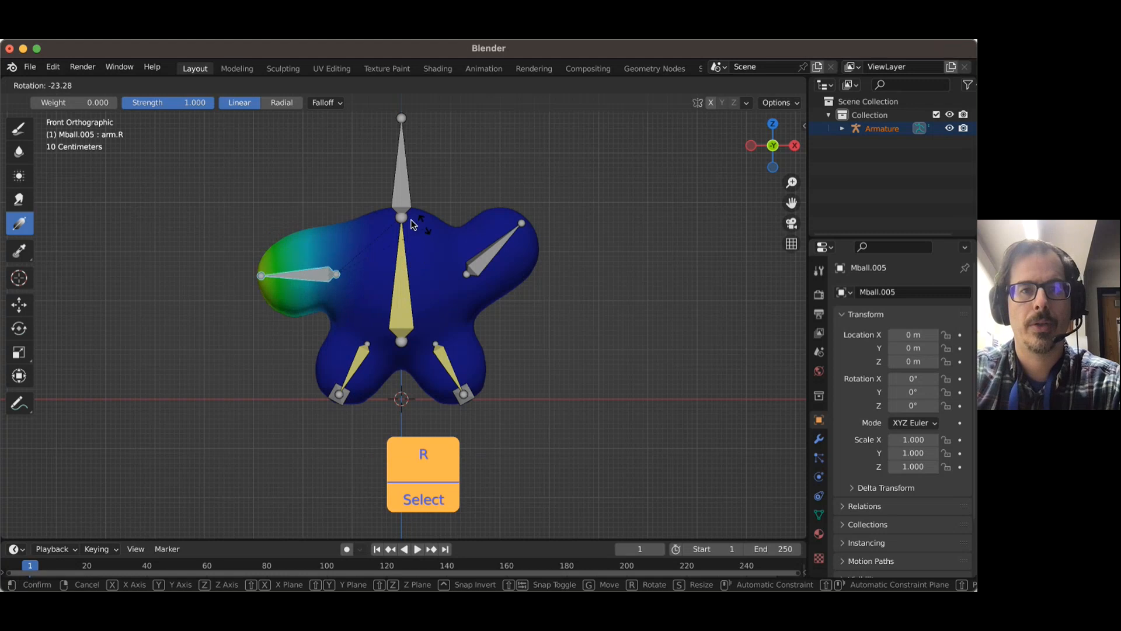
click(396, 274)
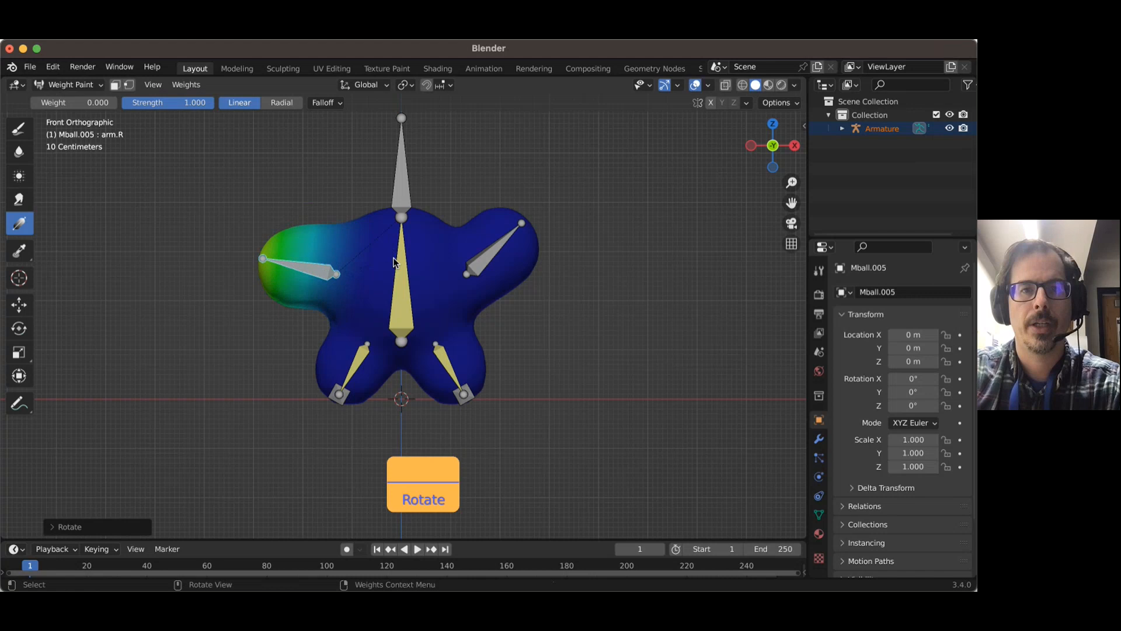
- Reduce the leg.R bone's influence with a weight 0 linear gradient drawn from the upper body out past the foot
ctrl+click(355, 360)
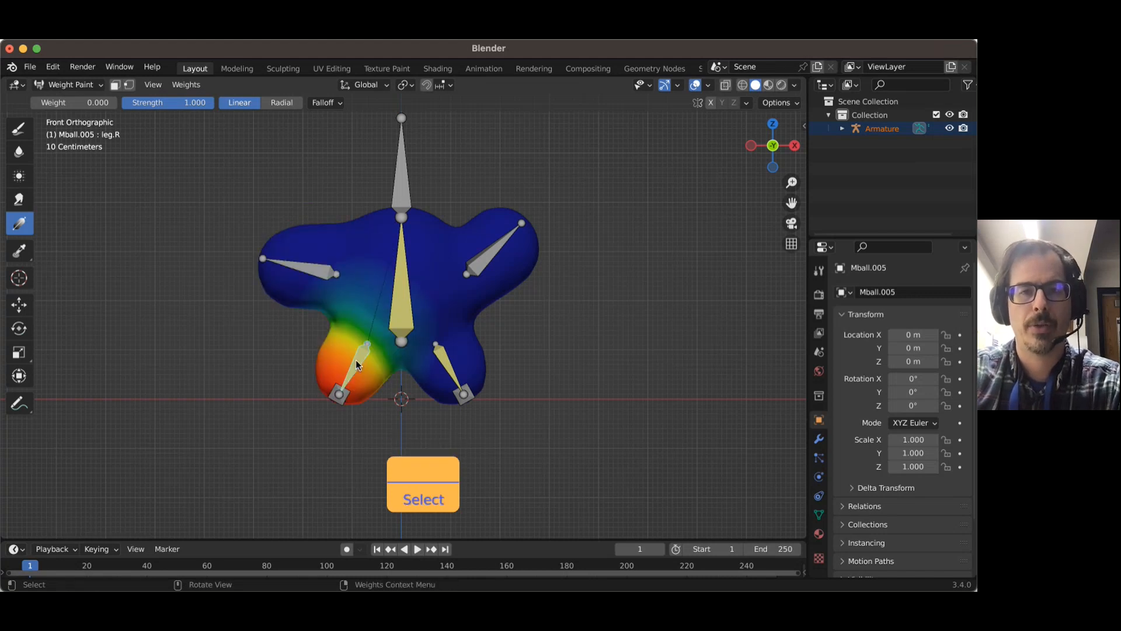
drag(419, 273, 274, 461)
- Test the right leg's deformation by trying to rotate leg.R and temporarily moving the legIK.R bone
key(r)
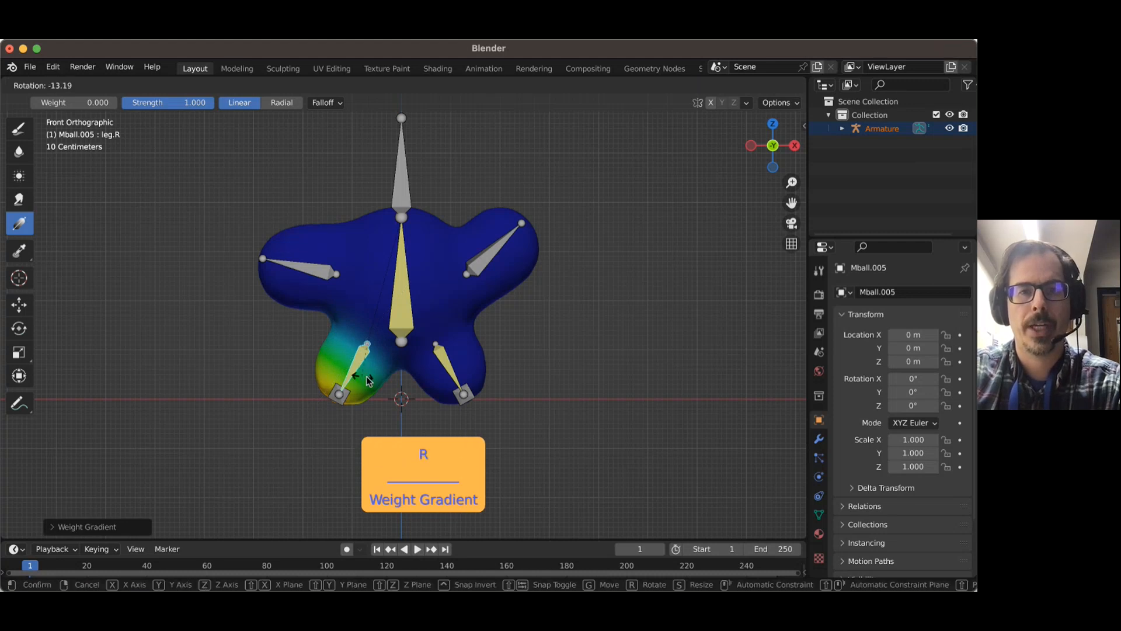
right_click(328, 375)
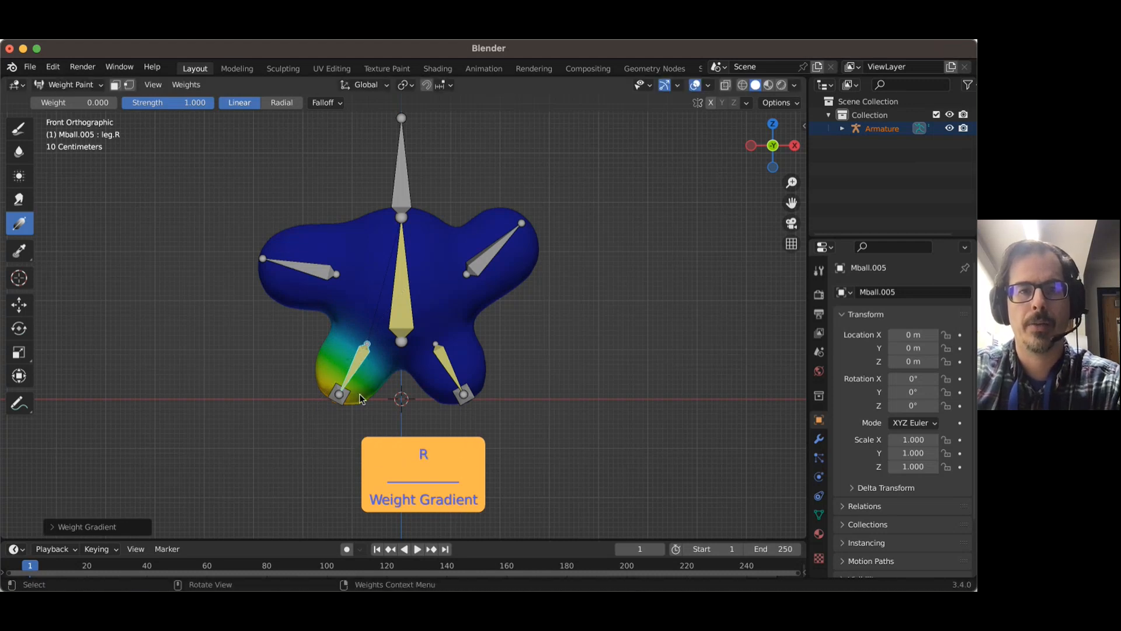
key(r)
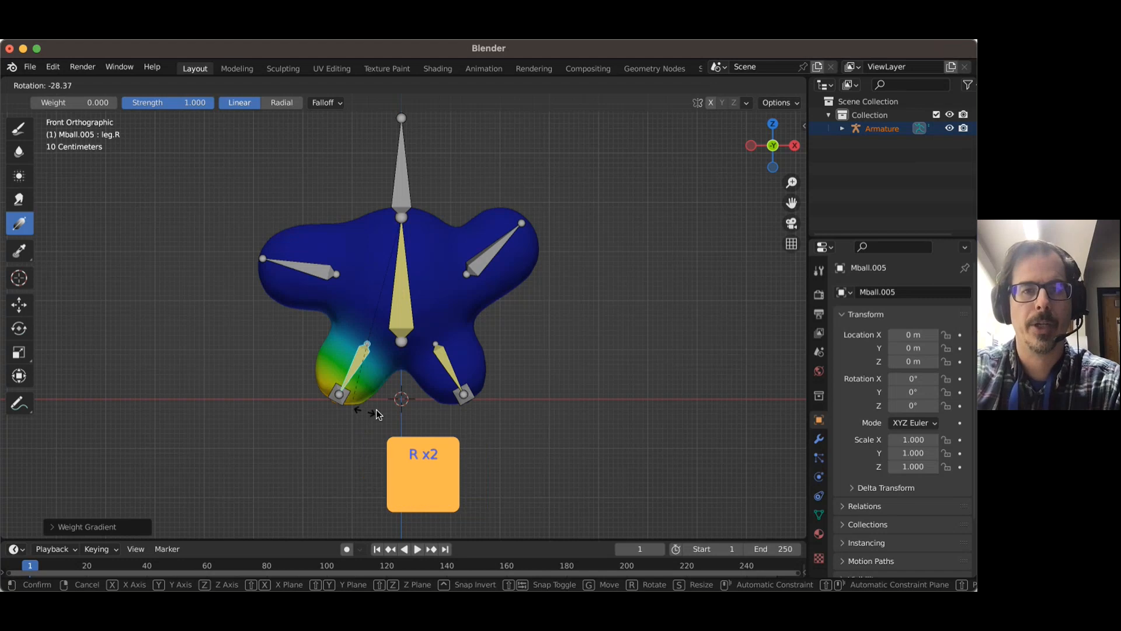
right_click(352, 409)
click(345, 397)
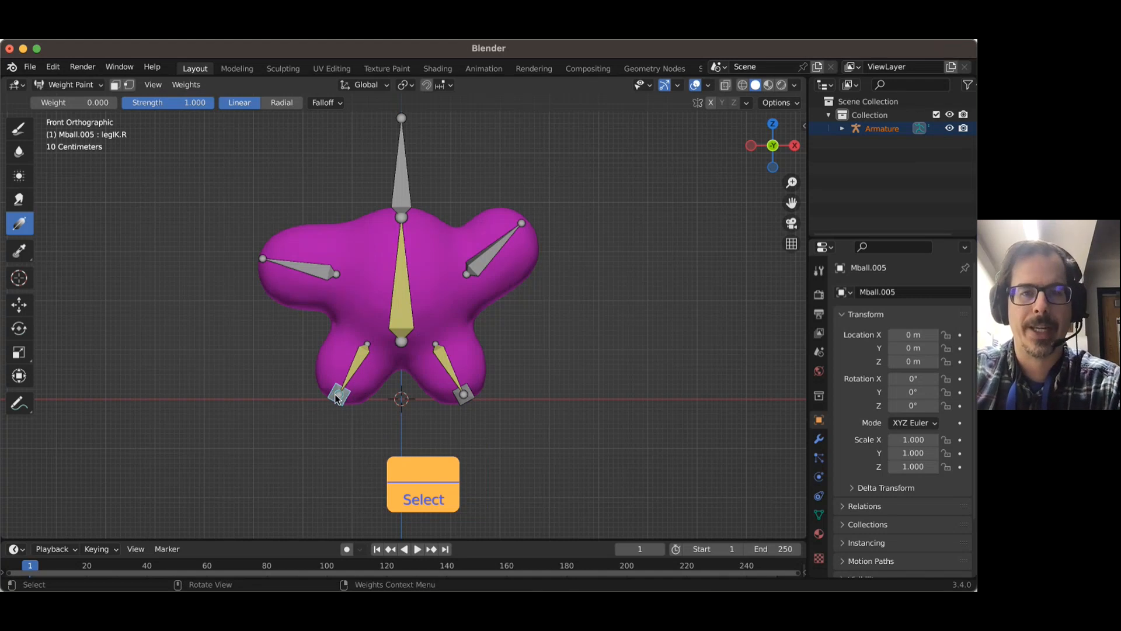
key(g)
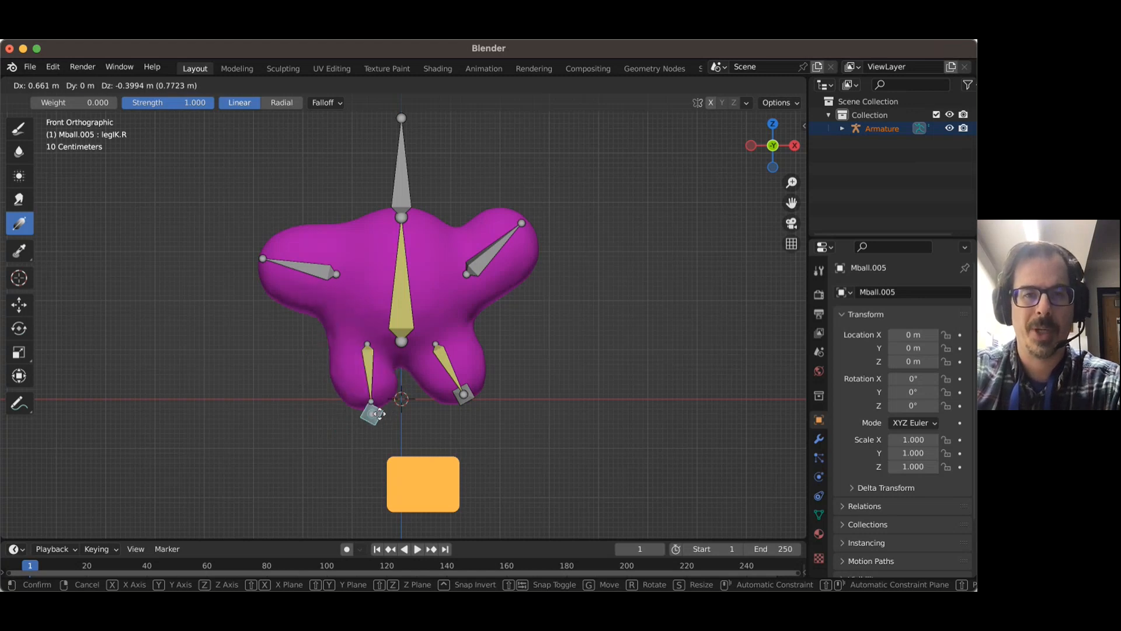
right_click(320, 402)
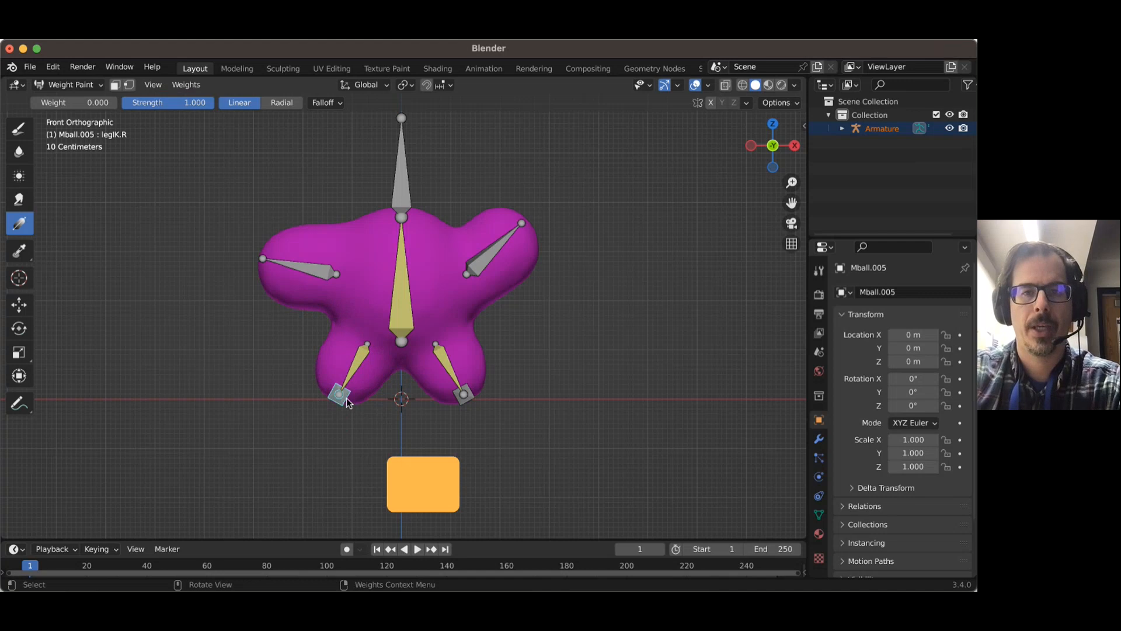
- Reduce the leg.L bone's influence with a weight 0 linear gradient drawn from the mid-body out past the foot
ctrl+click(447, 362)
drag(410, 287, 502, 471)
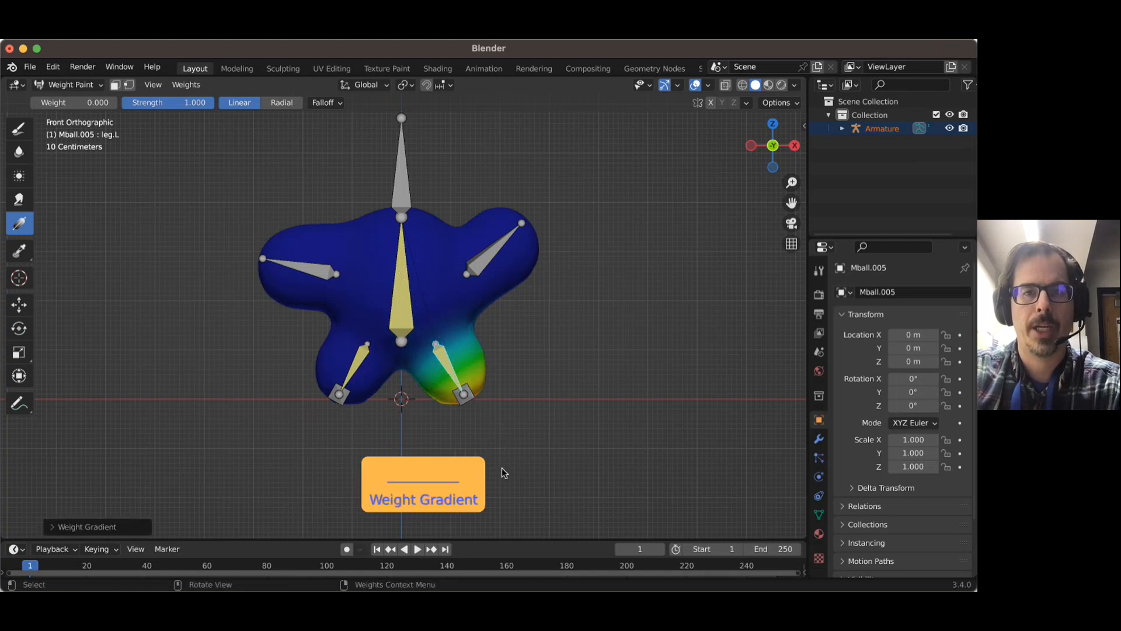
- Move the legIK.L and legIK.R bones outward and slightly up to test the leg deformation
ctrl+click(468, 400)
key(g)
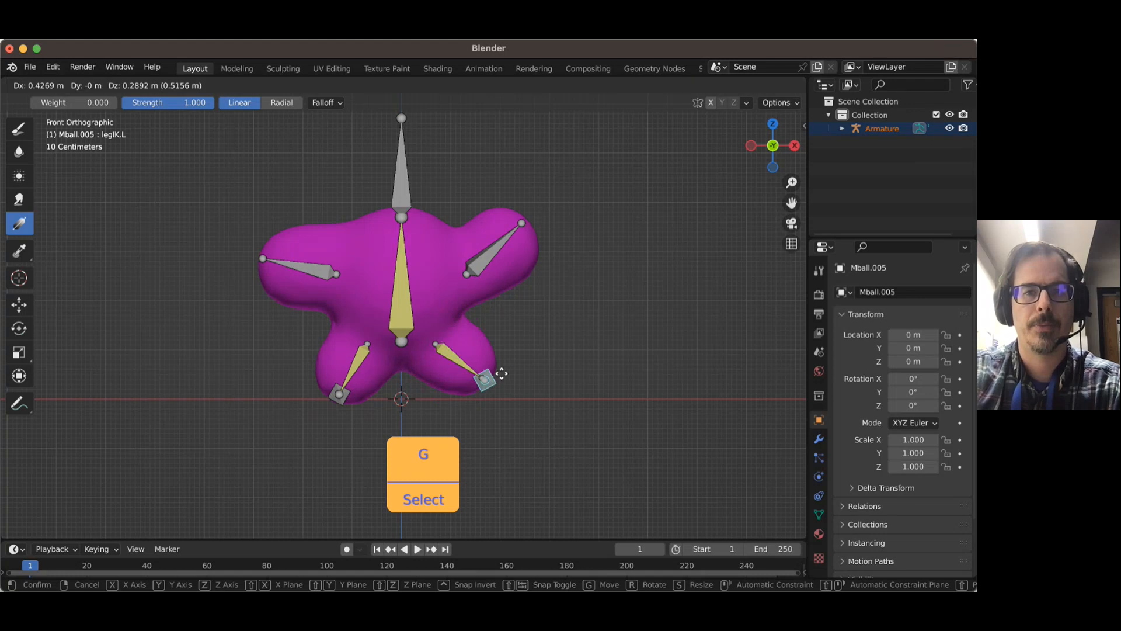
click(493, 404)
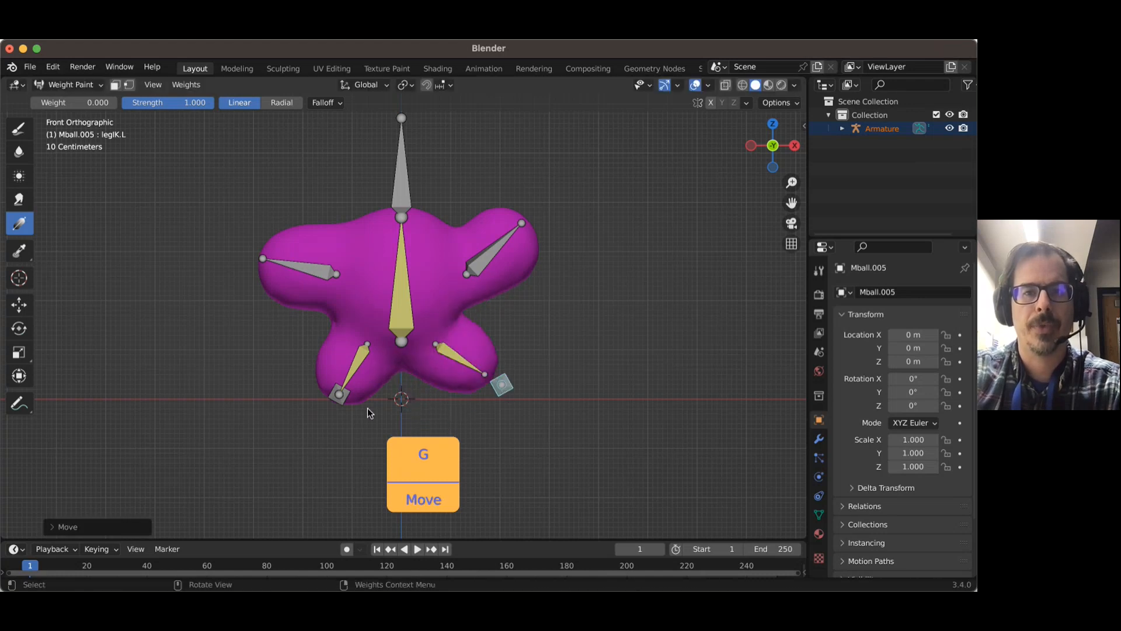
ctrl+click(344, 401)
key(g)
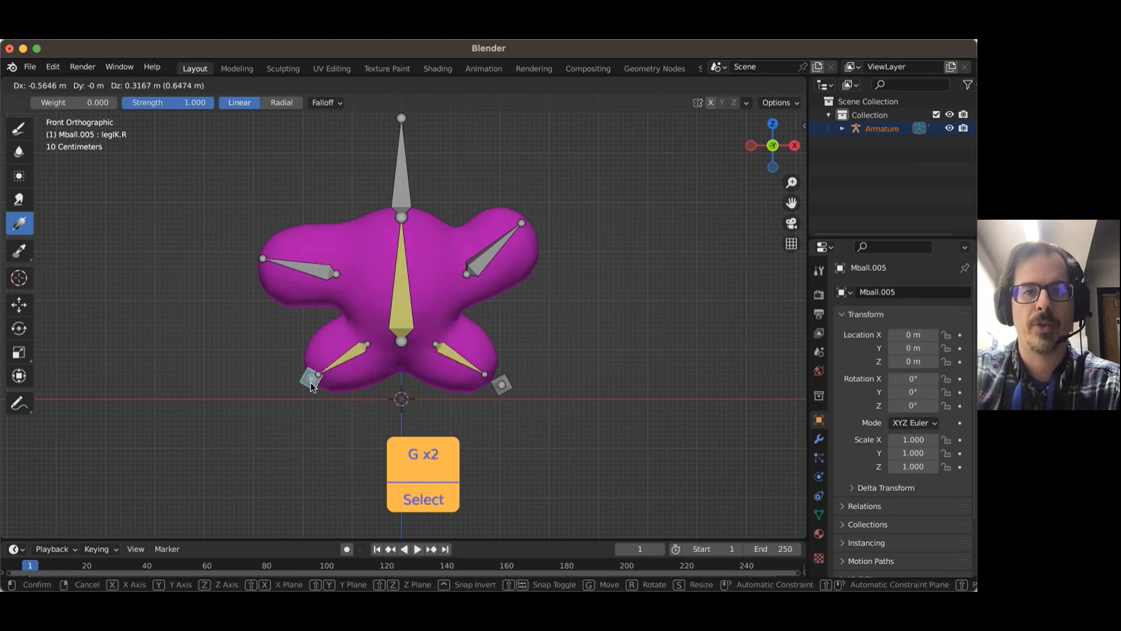
click(316, 382)
- Rotate the arm.L and arm.R bones until both arms point outward and slightly down, testing their deformation
ctrl+click(500, 241)
key(r)
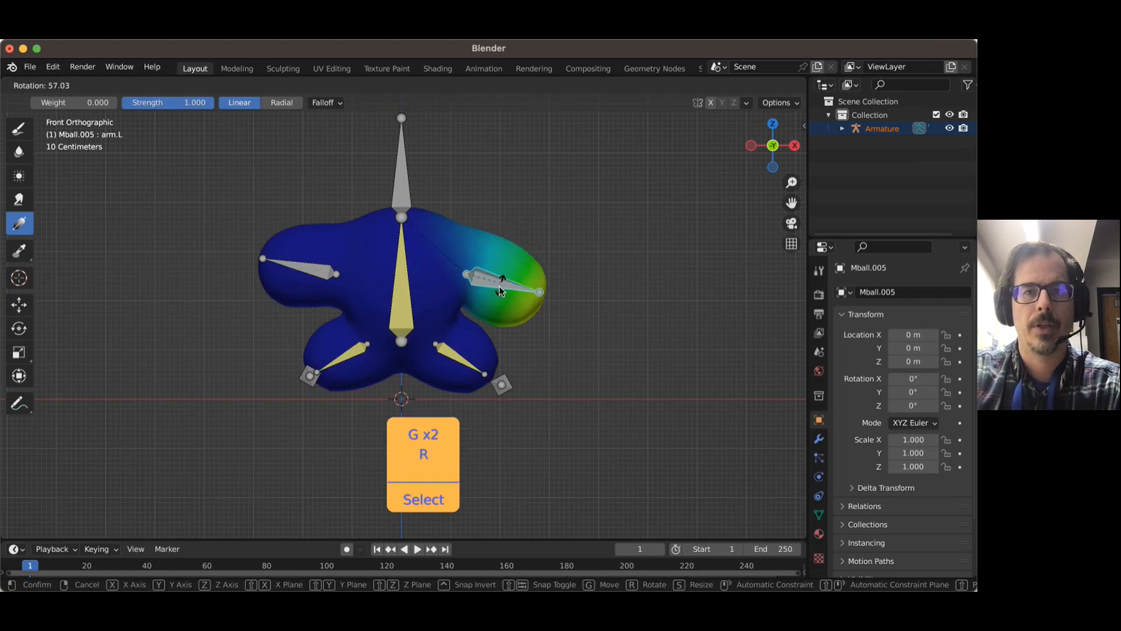
click(500, 288)
ctrl+click(310, 268)
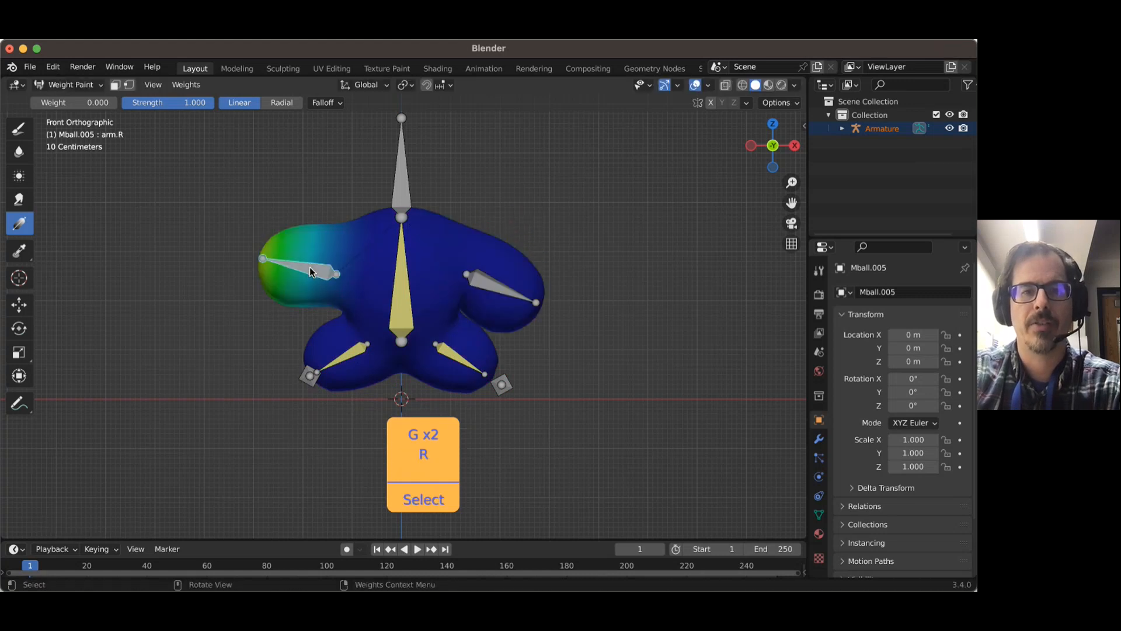
key(r)
click(392, 318)
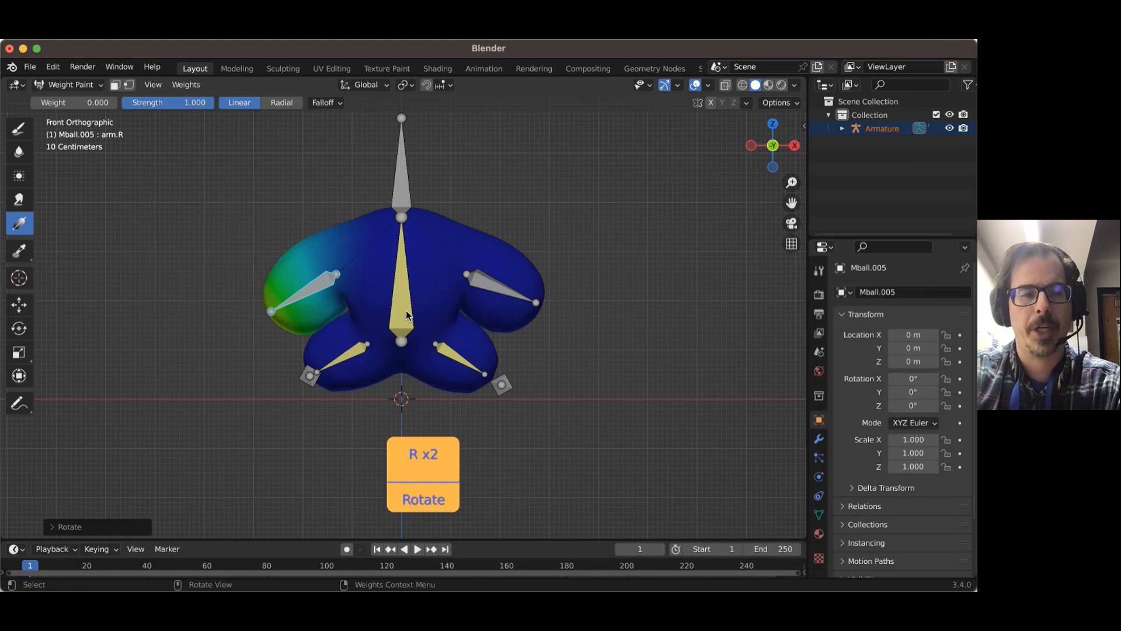
- Clear the pose rotation and location of all bones to return the rig to its rest pose
ctrl+click(406, 312)
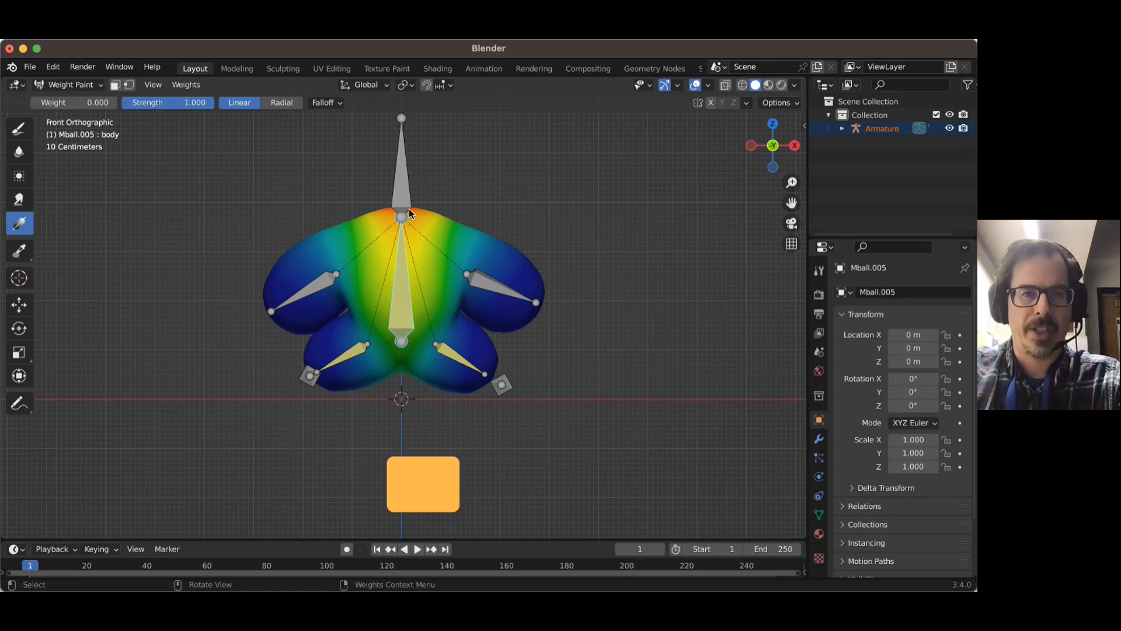
key(a)
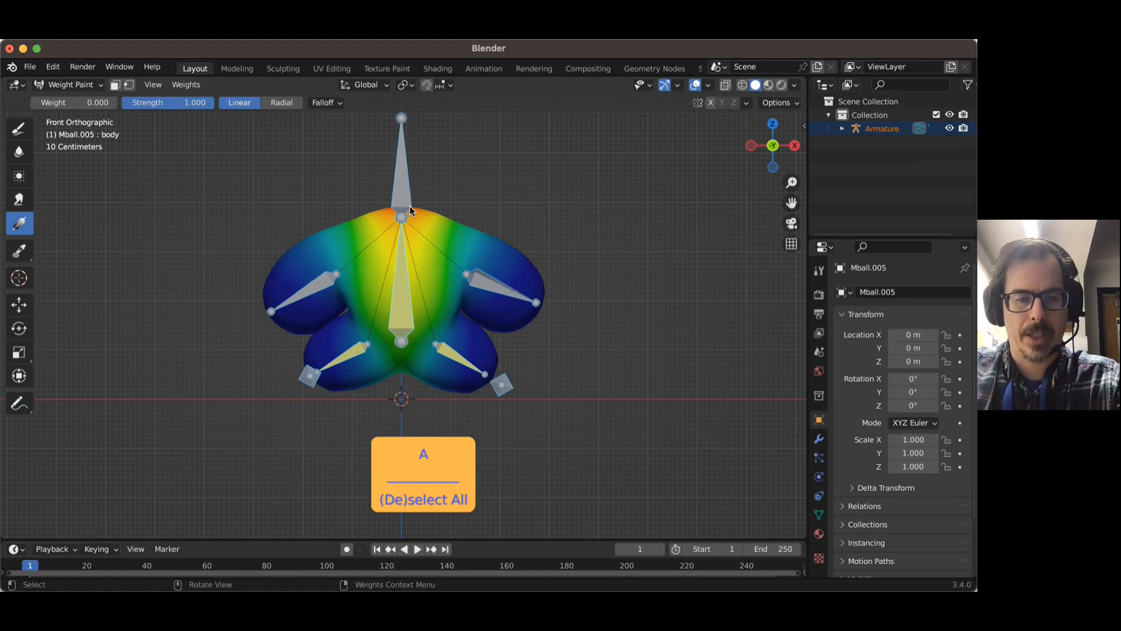
key(alt+r)
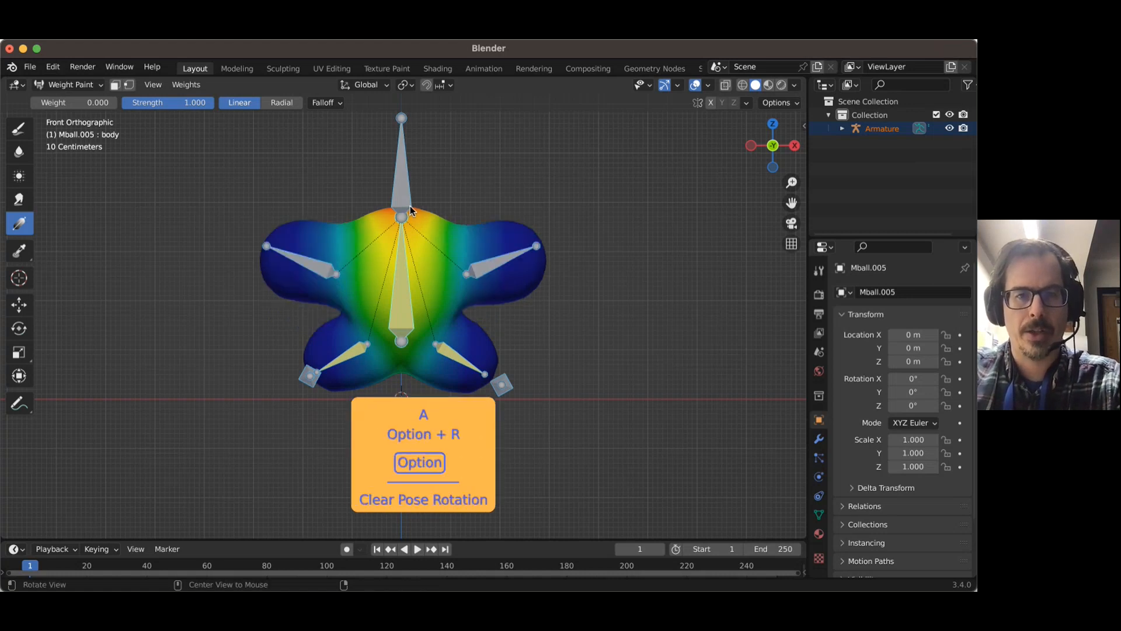
key(alt+g)
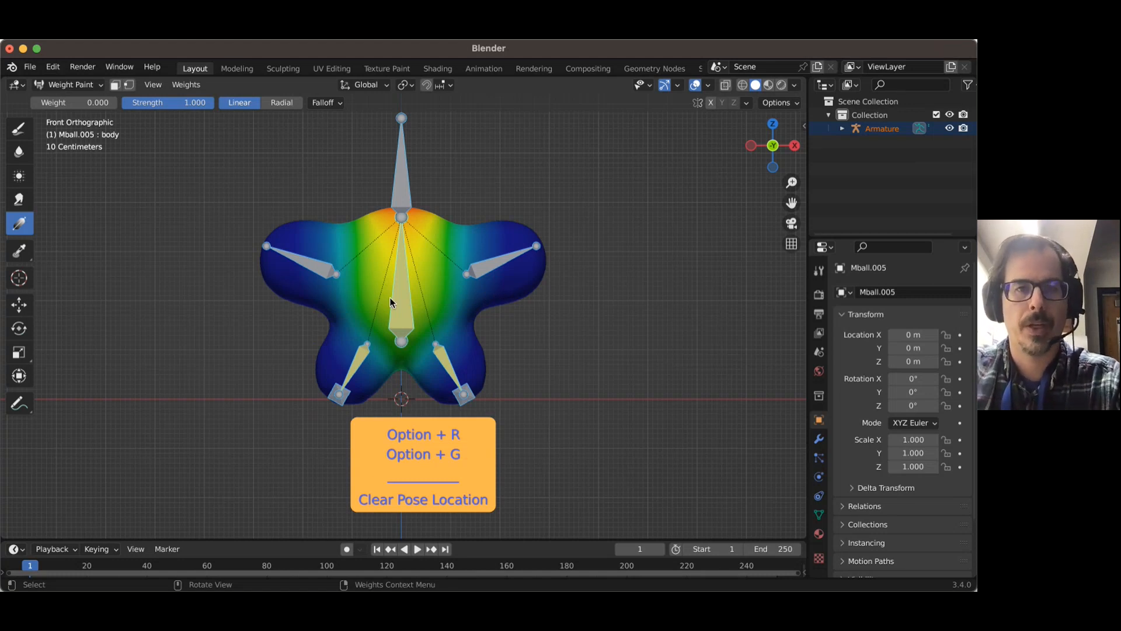
- Leave Weight Paint for Object Mode, select the armature and switch it to Pose Mode
click(94, 86)
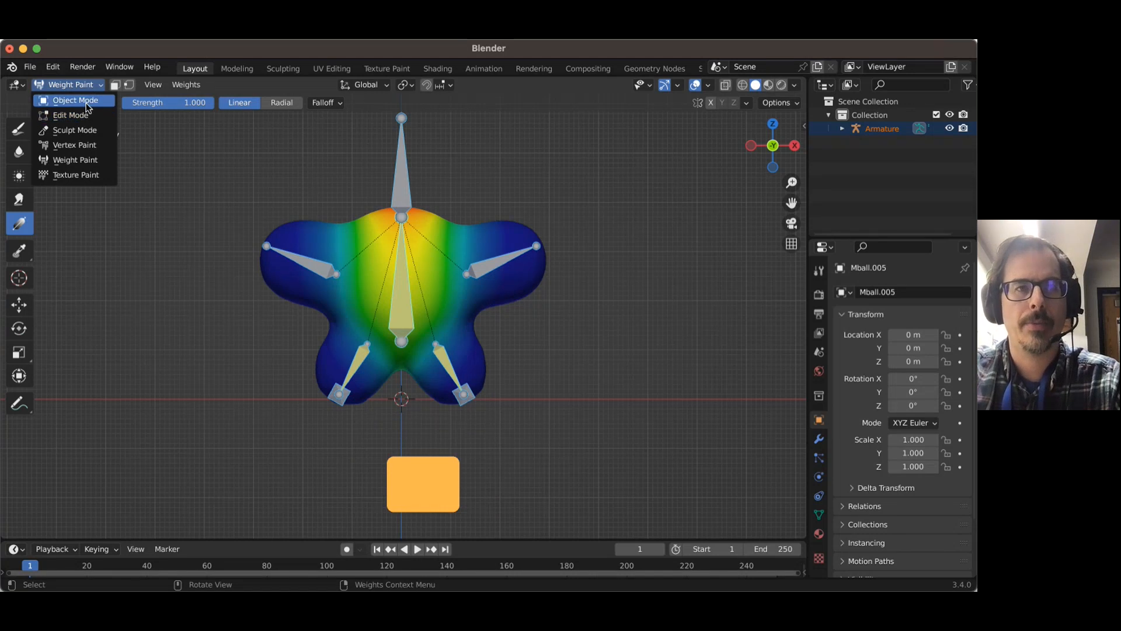
click(86, 101)
click(409, 173)
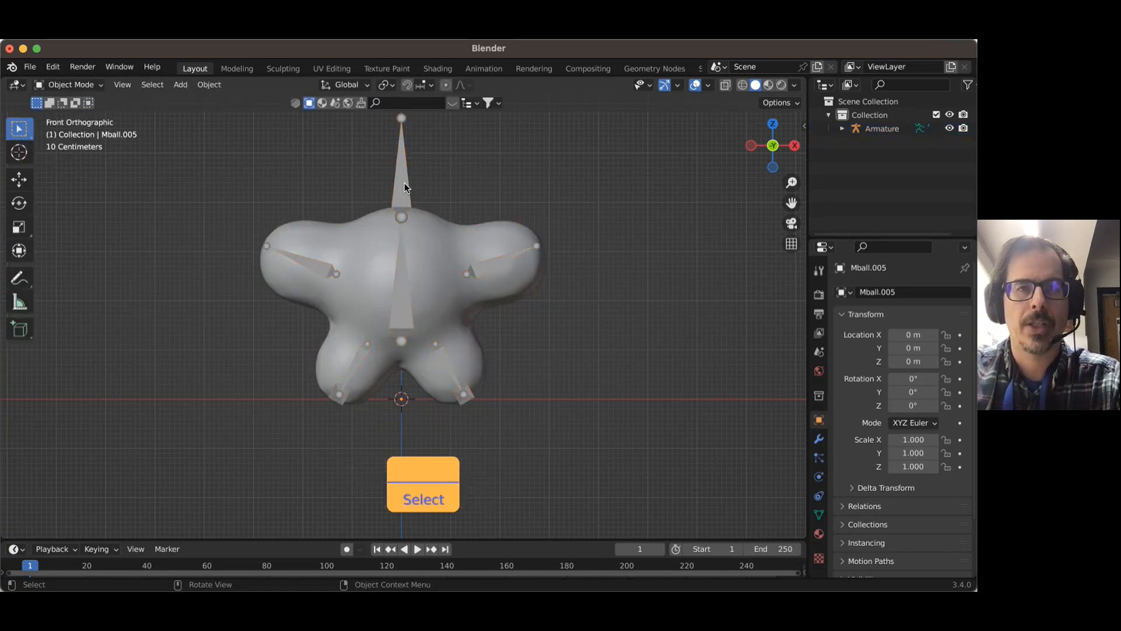
click(67, 87)
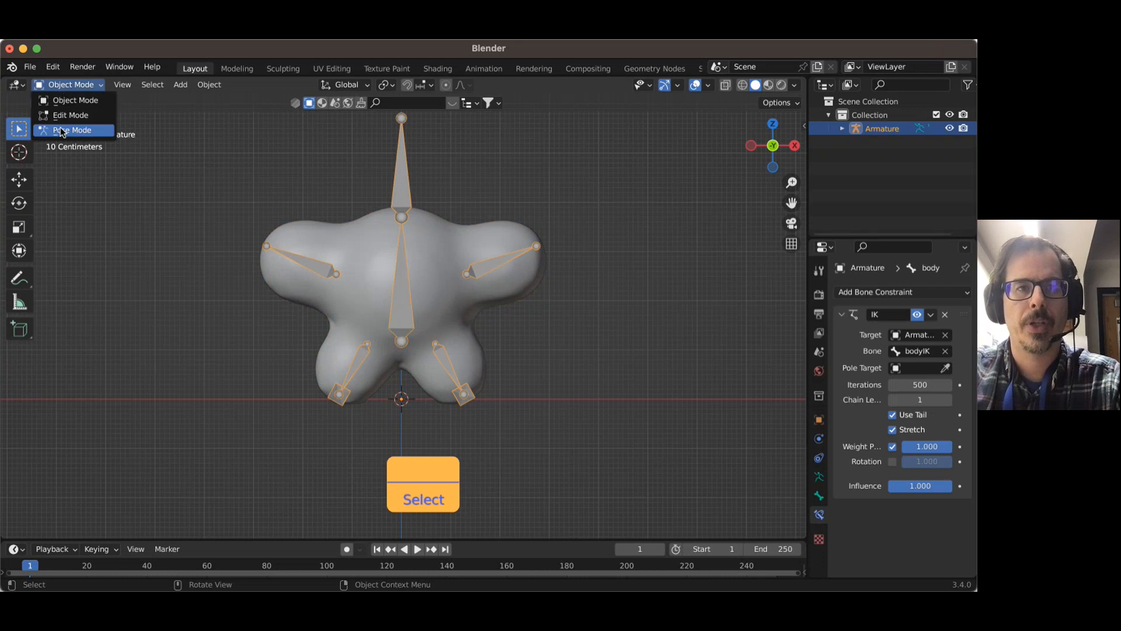
click(73, 131)
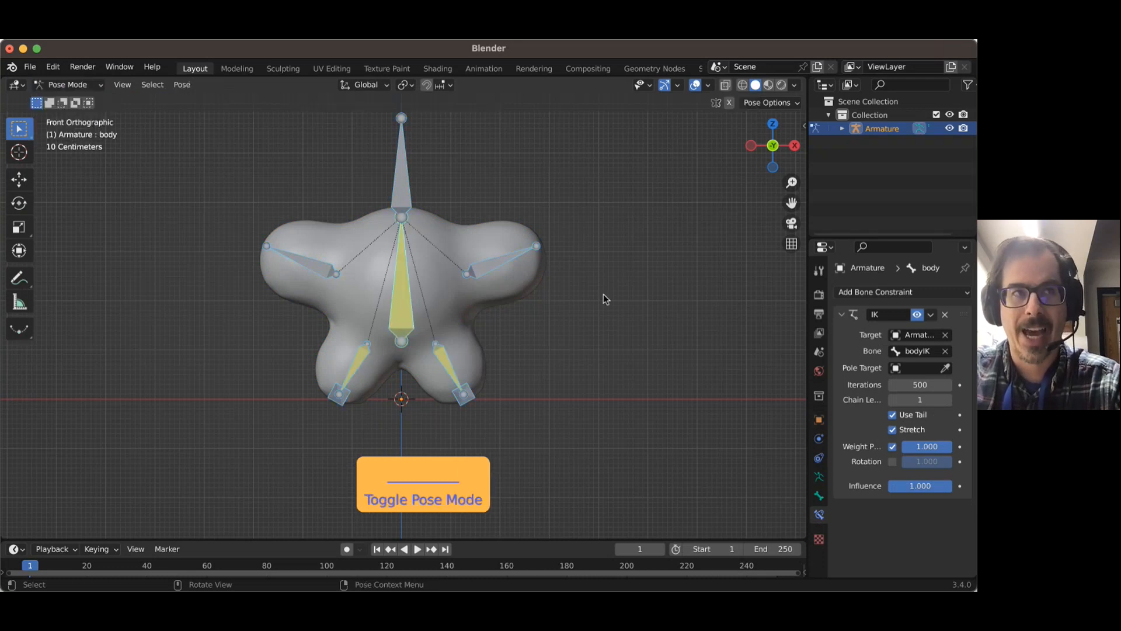
- From a side view, move the legIK.L bone forward and shift the bodyIK bone slightly forward
middle_drag(658, 294, 496, 327)
click(450, 412)
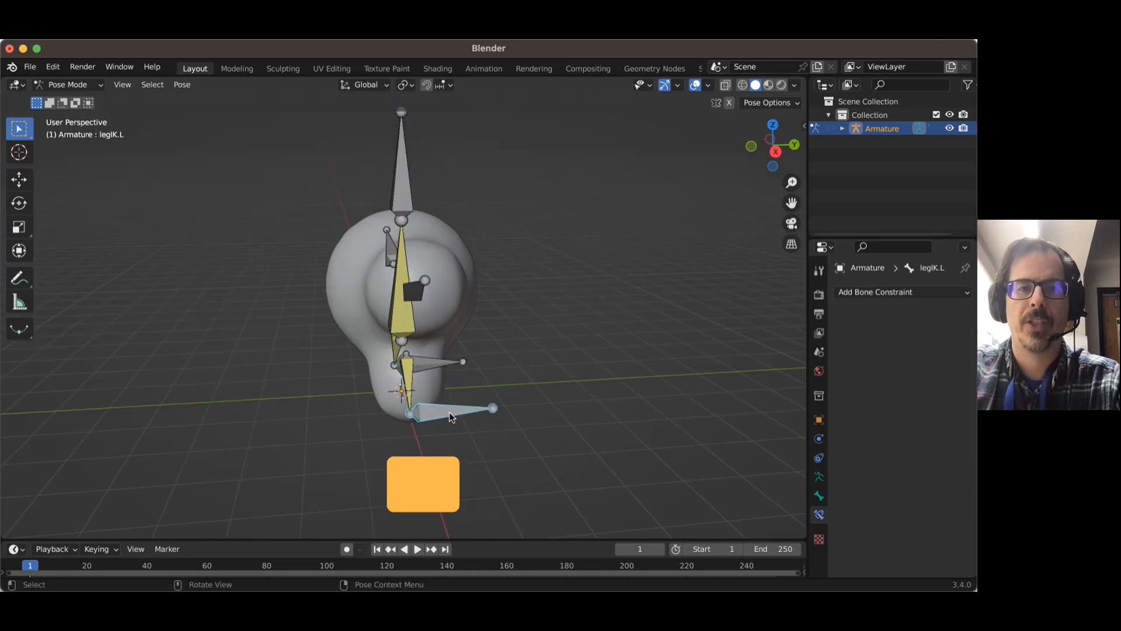
key(g)
click(417, 411)
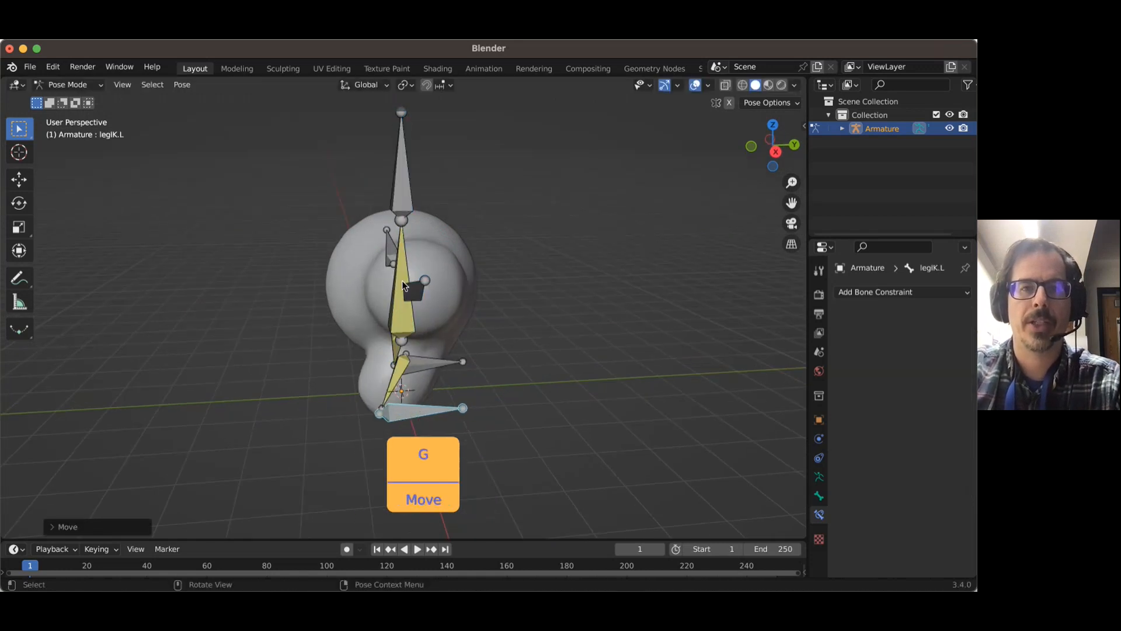
click(404, 185)
key(g)
click(420, 355)
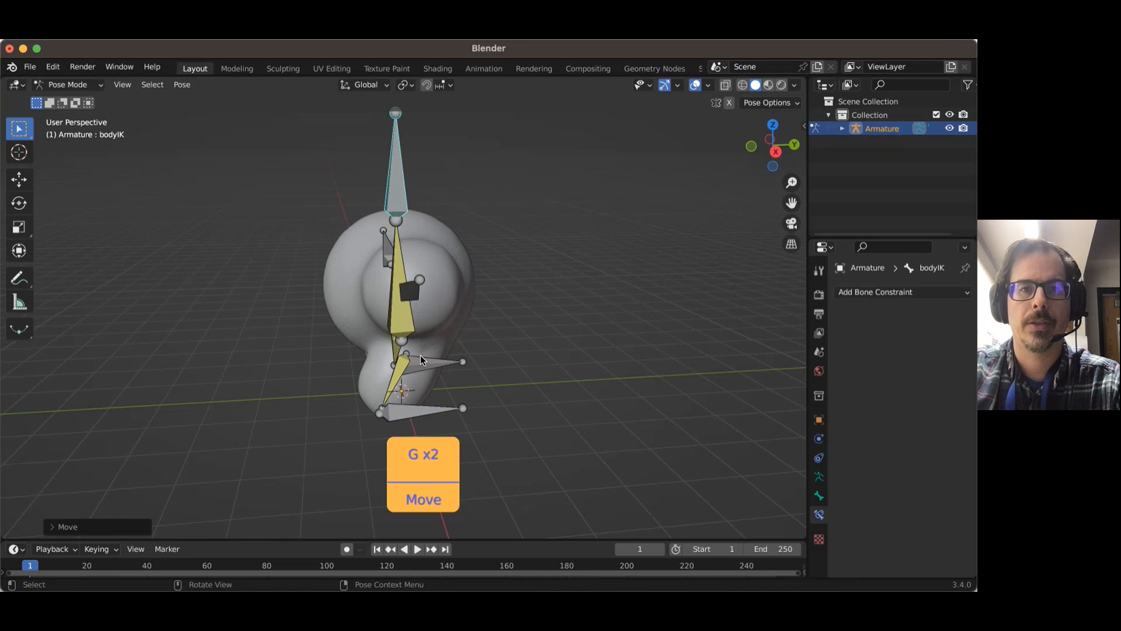
- Move the body bone about 0.57 m, mainly forward, and shift the bodyIK bone further forward
click(408, 315)
key(g)
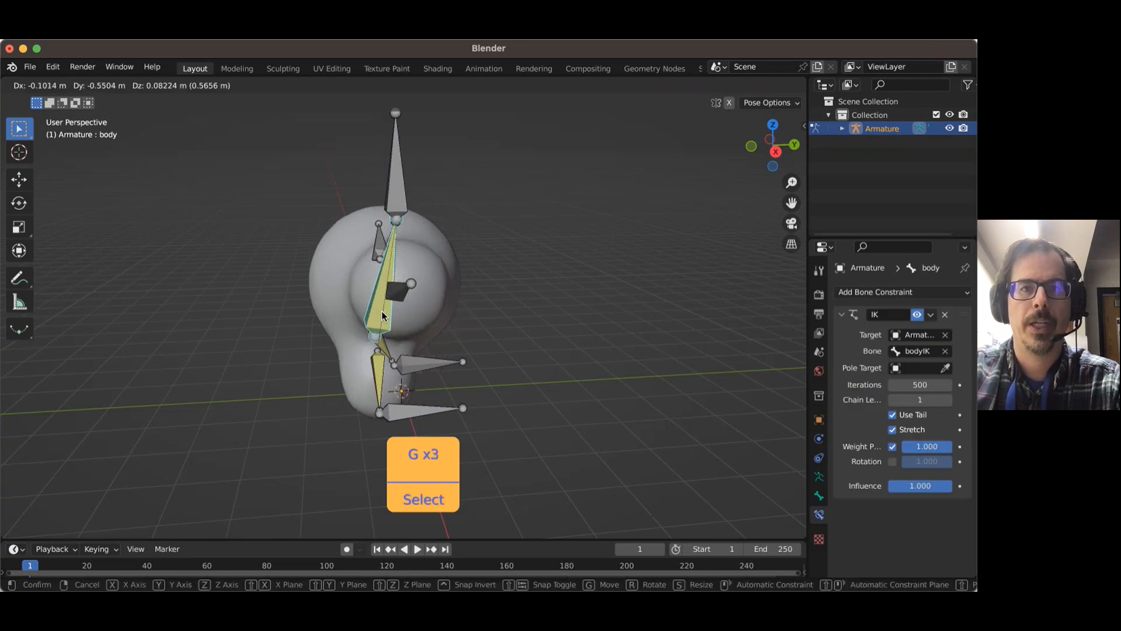
click(380, 310)
click(402, 205)
key(g)
click(405, 249)
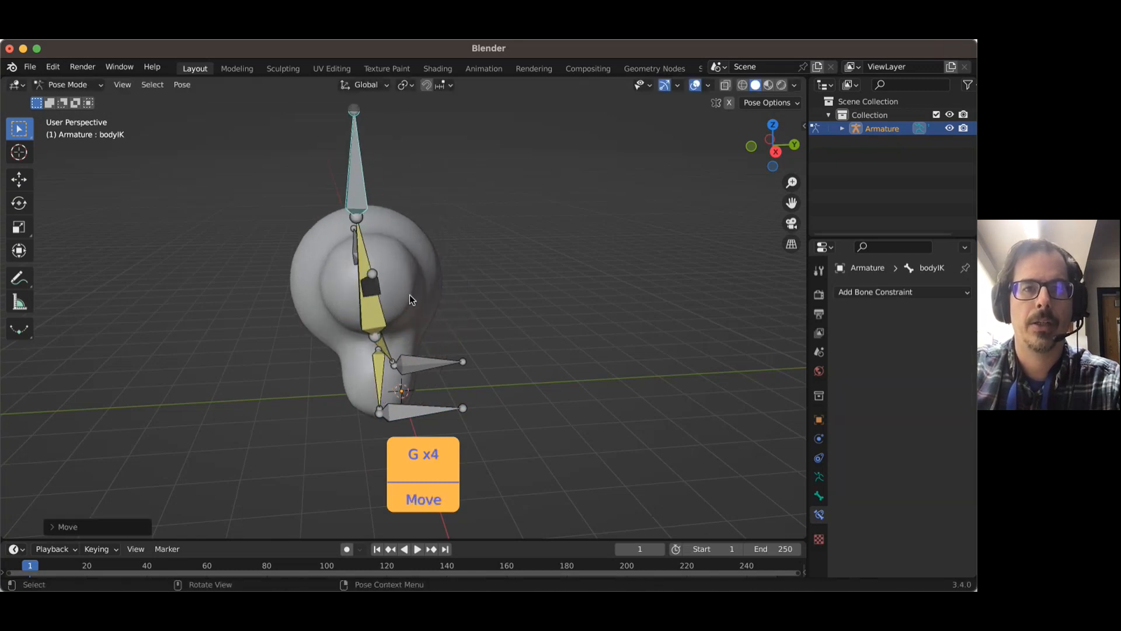
- Rotate the arm.L bone down until it is roughly horizontal and raise the arm.R bone to point steeply upward
middle_drag(409, 295, 485, 251)
click(486, 251)
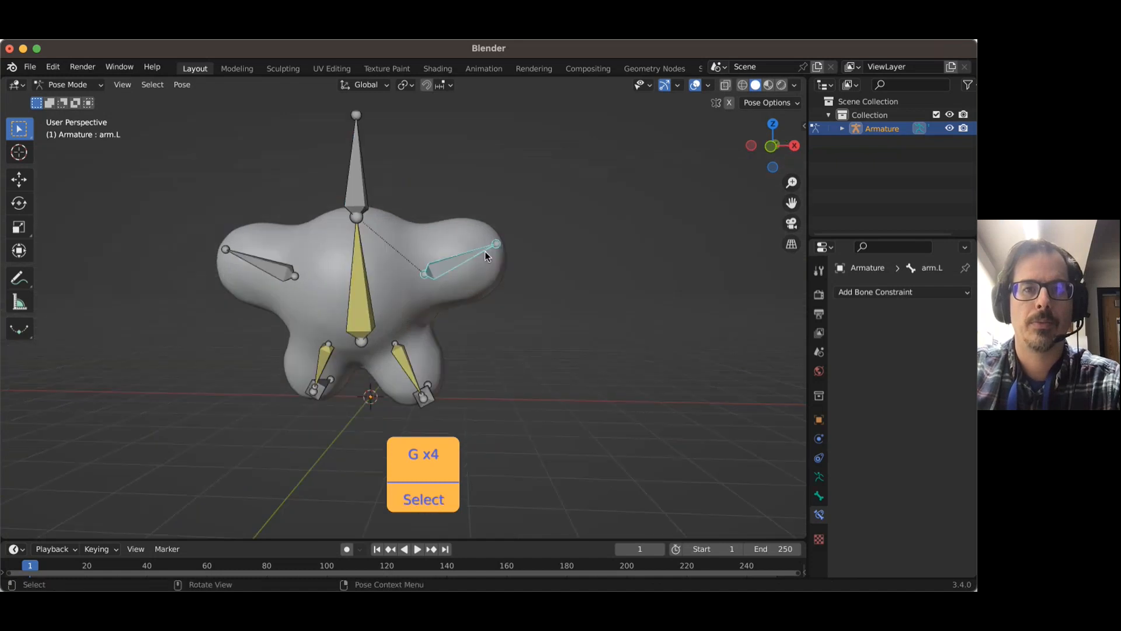
key(r)
click(512, 306)
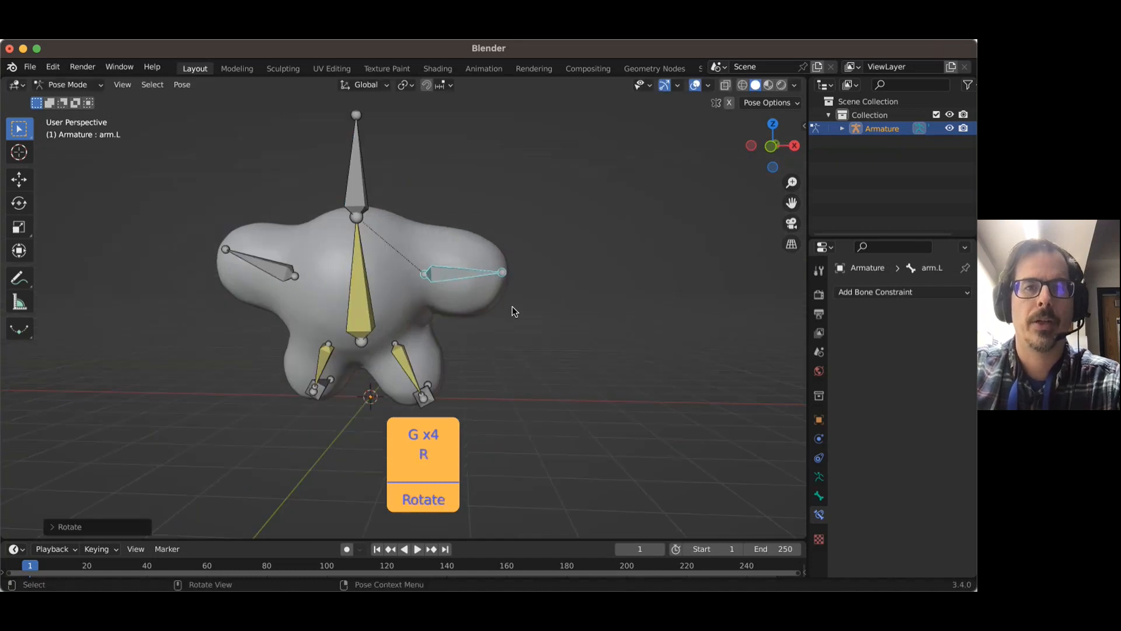
click(264, 255)
key(r)
click(460, 327)
- Move the legIK.L bone further forward and the legIK.R bone about 0.11 m backward to form a stride
middle_drag(460, 327, 348, 359)
click(390, 433)
middle_drag(500, 415, 415, 401)
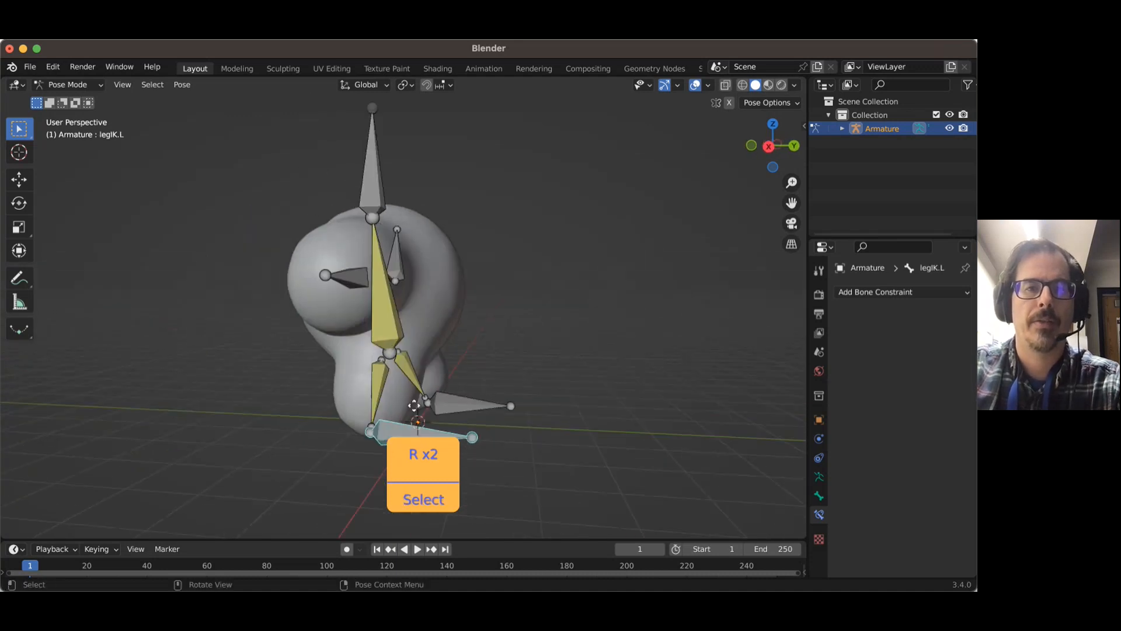
key(g)
click(403, 392)
click(464, 404)
key(g)
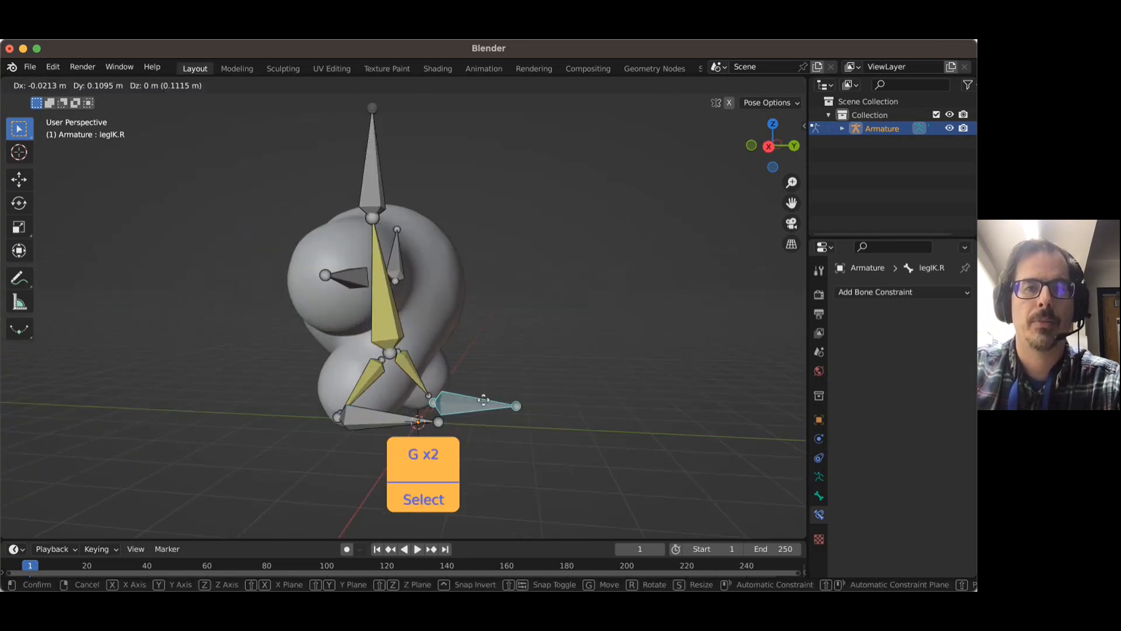
click(484, 395)
- Return to Object Mode and hide the armature in the viewport to show only the posed character
middle_drag(485, 395, 629, 387)
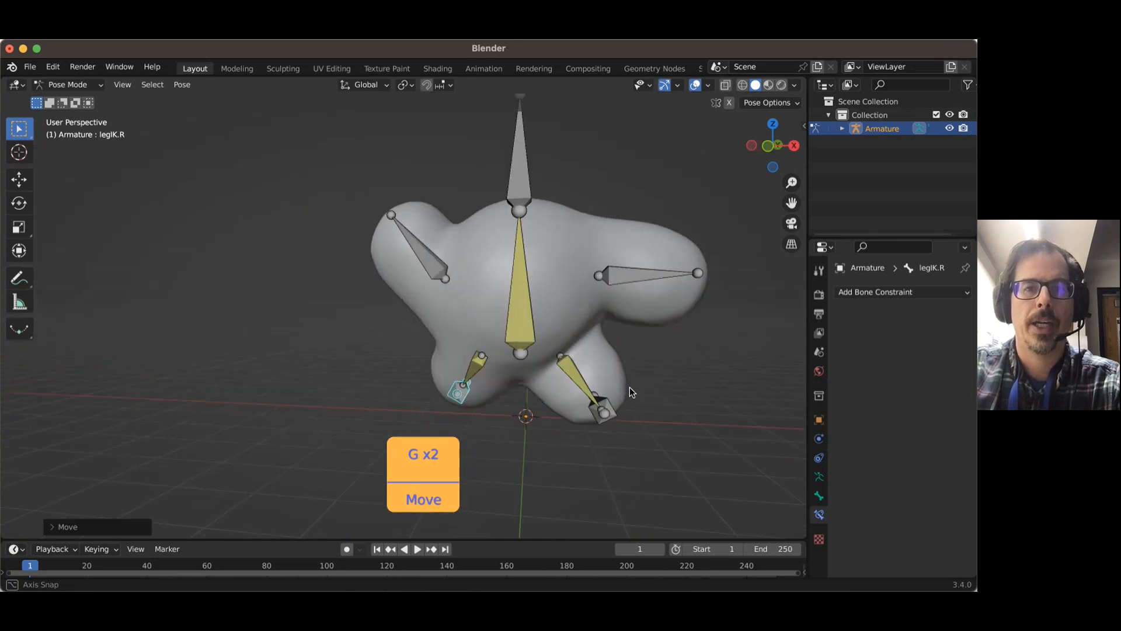
shift+middle_drag(611, 441, 549, 400)
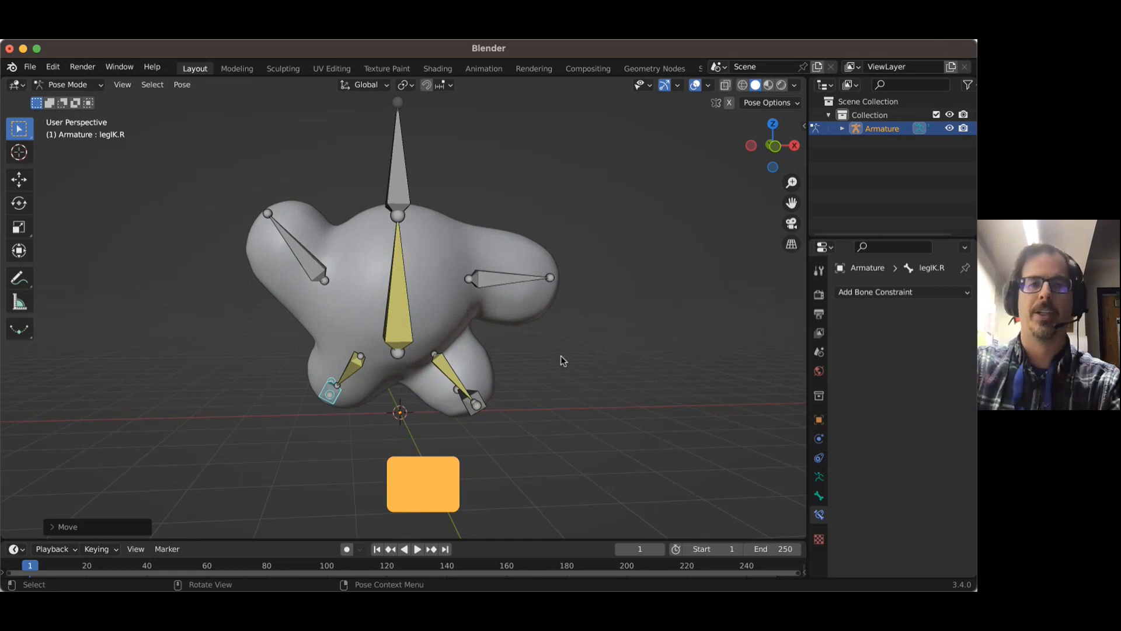
click(67, 85)
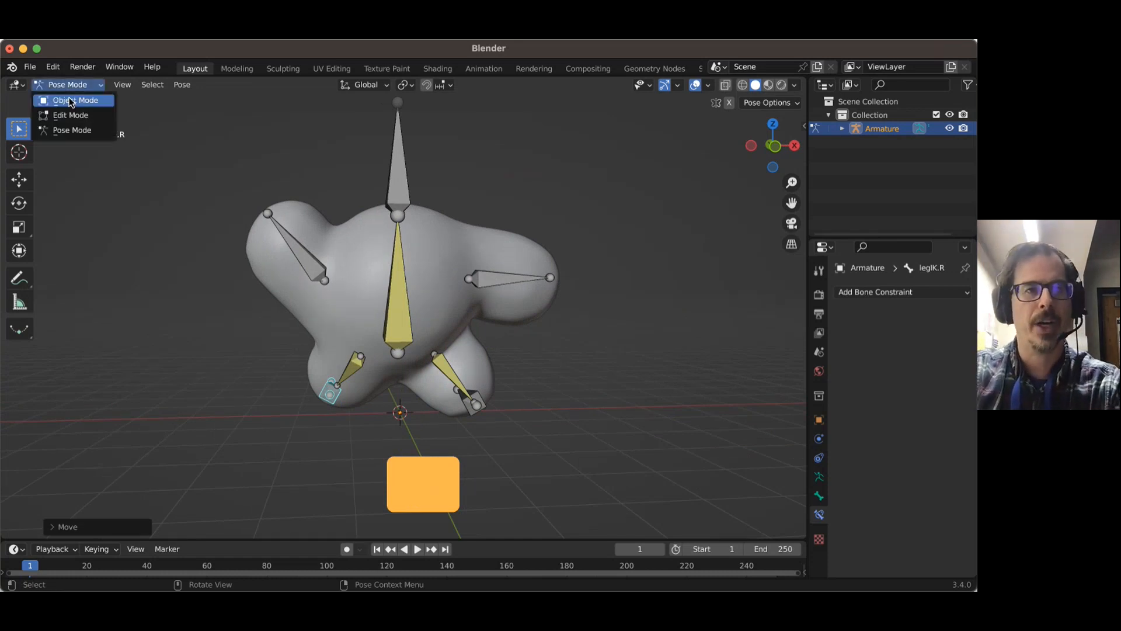
click(74, 102)
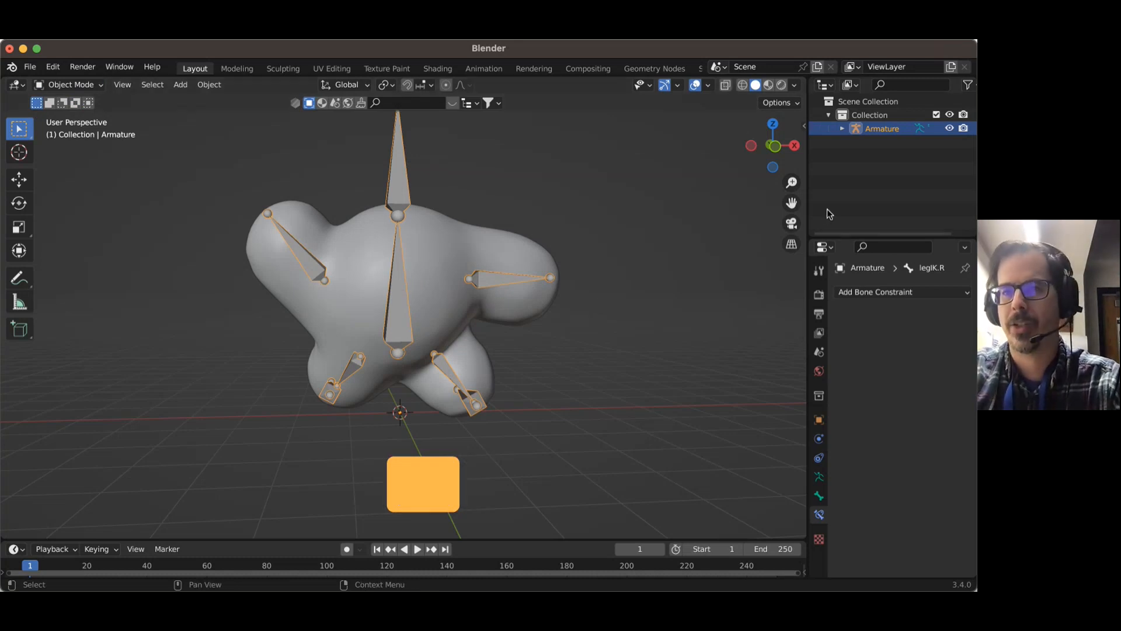
click(950, 129)
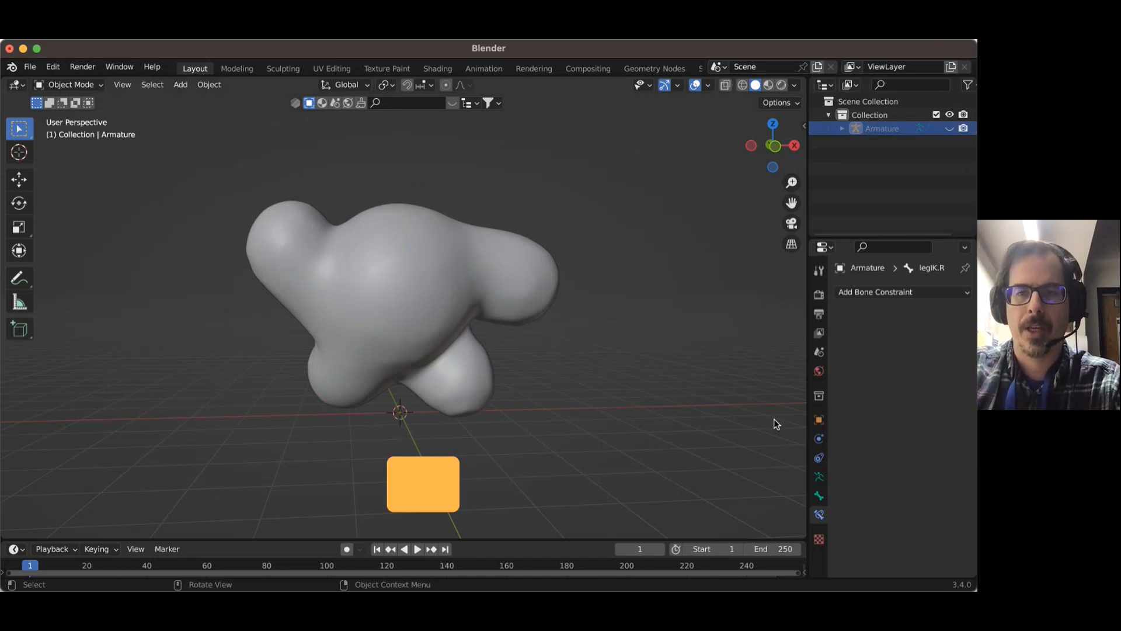
- Unhide the armature in the viewport and bring up its viewport display settings
click(950, 128)
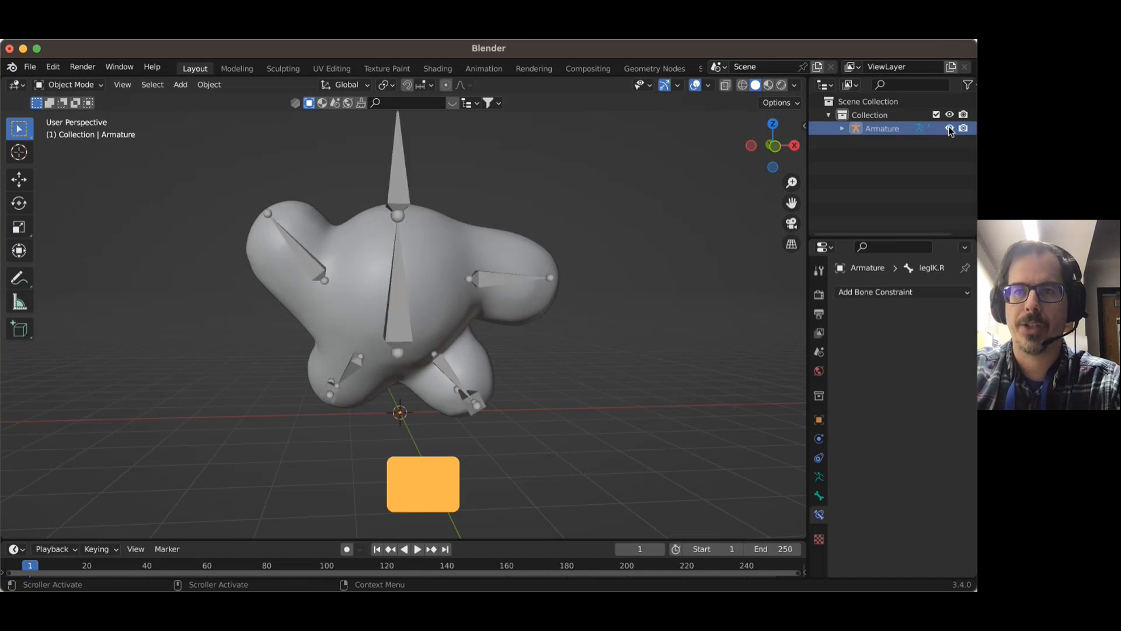
click(819, 477)
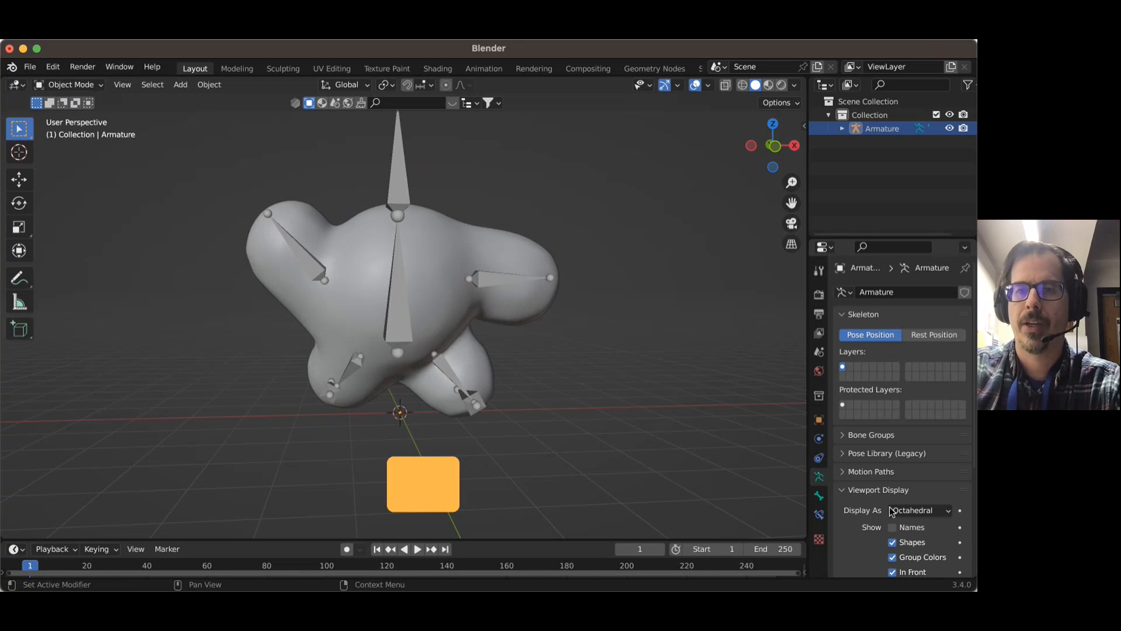
scroll(892, 512, down, 2)
scroll(893, 459, down, 2)
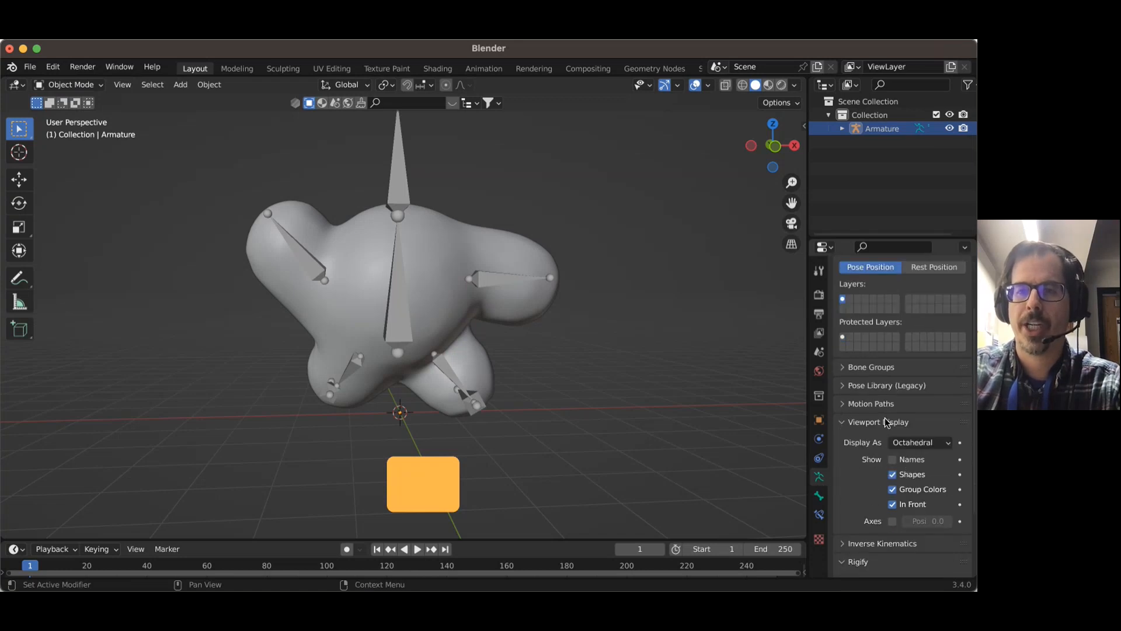
- Try displaying the armature's bones as Stick, B-Bone, Envelope and Wire in turn
click(923, 445)
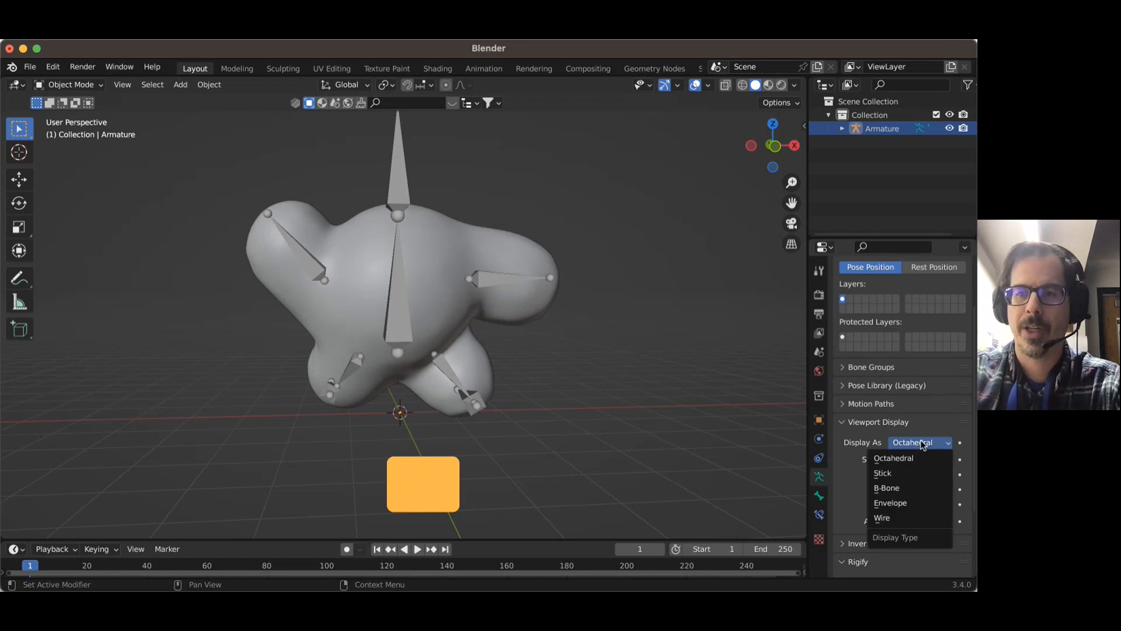
click(911, 473)
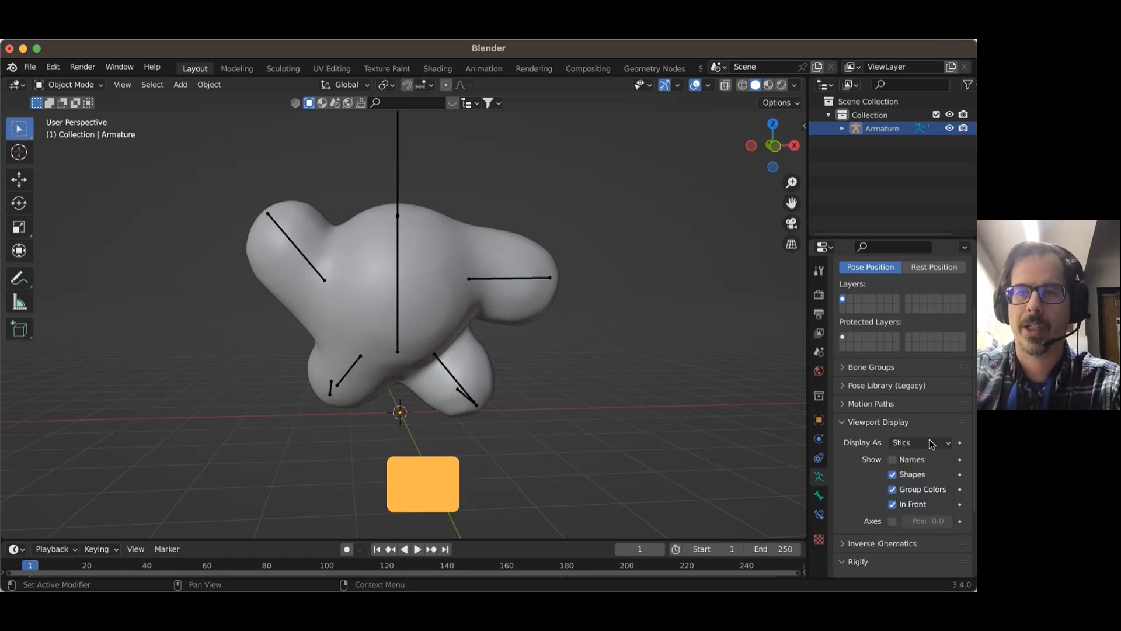
click(917, 443)
click(914, 488)
click(929, 442)
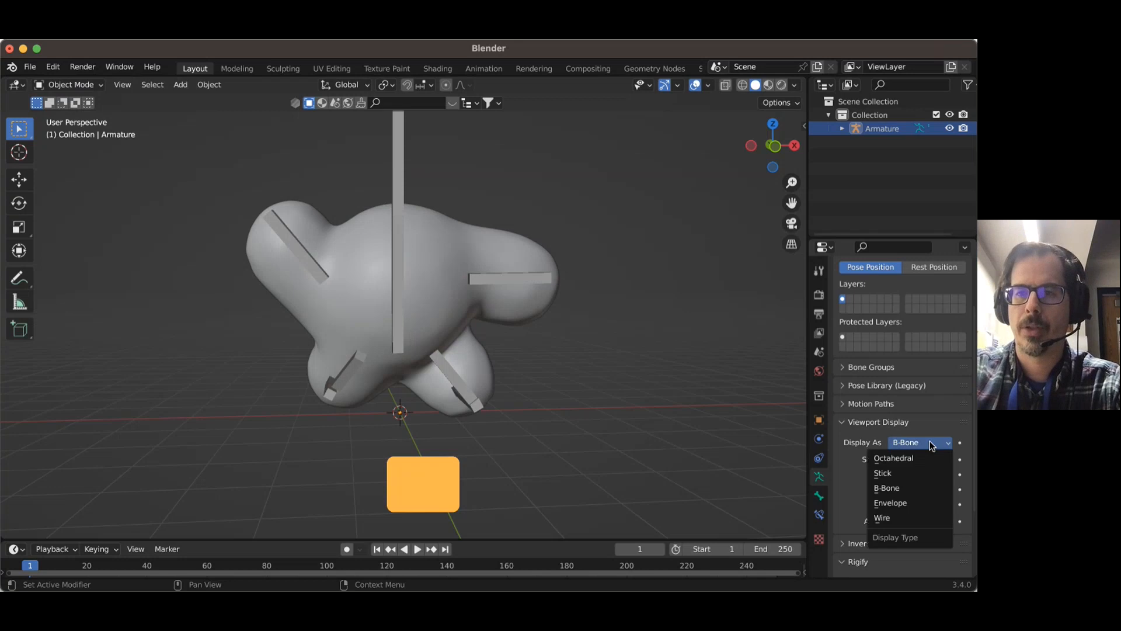
click(915, 506)
click(926, 444)
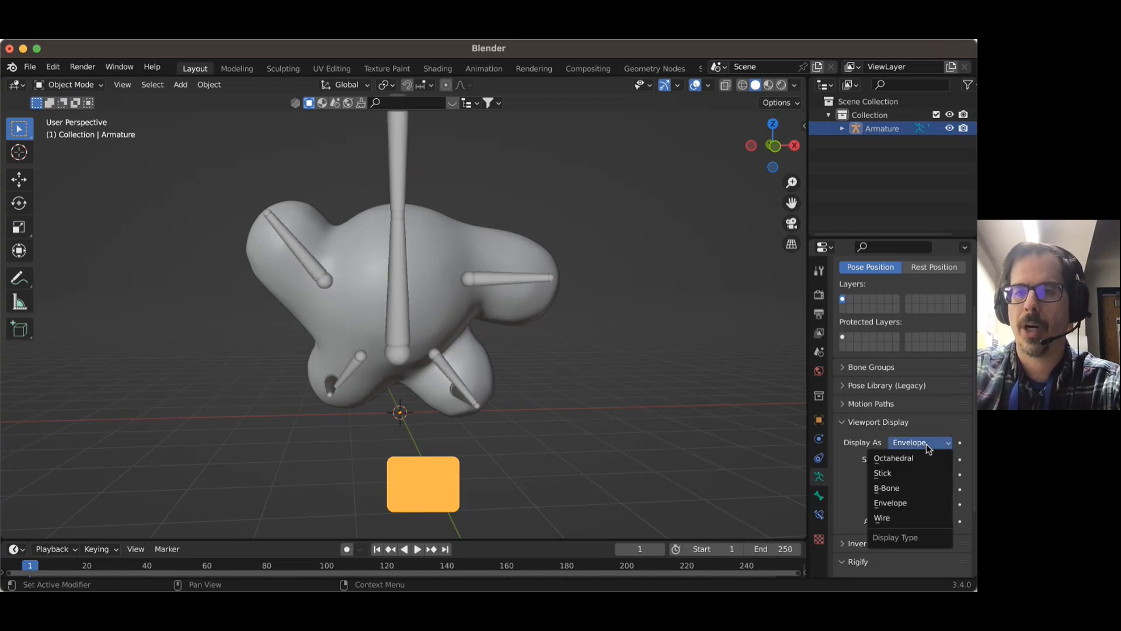
click(914, 518)
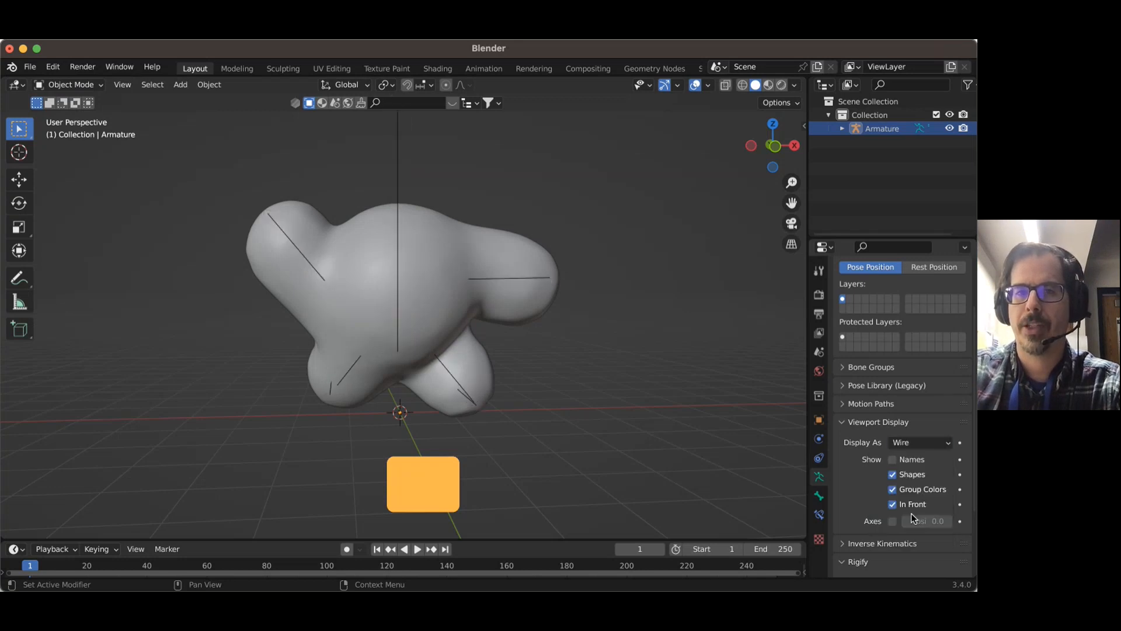
- Switch the bone display to Stick again and to B-Bone, and inspect the B-Bone shapes from the character's side
click(924, 443)
click(915, 476)
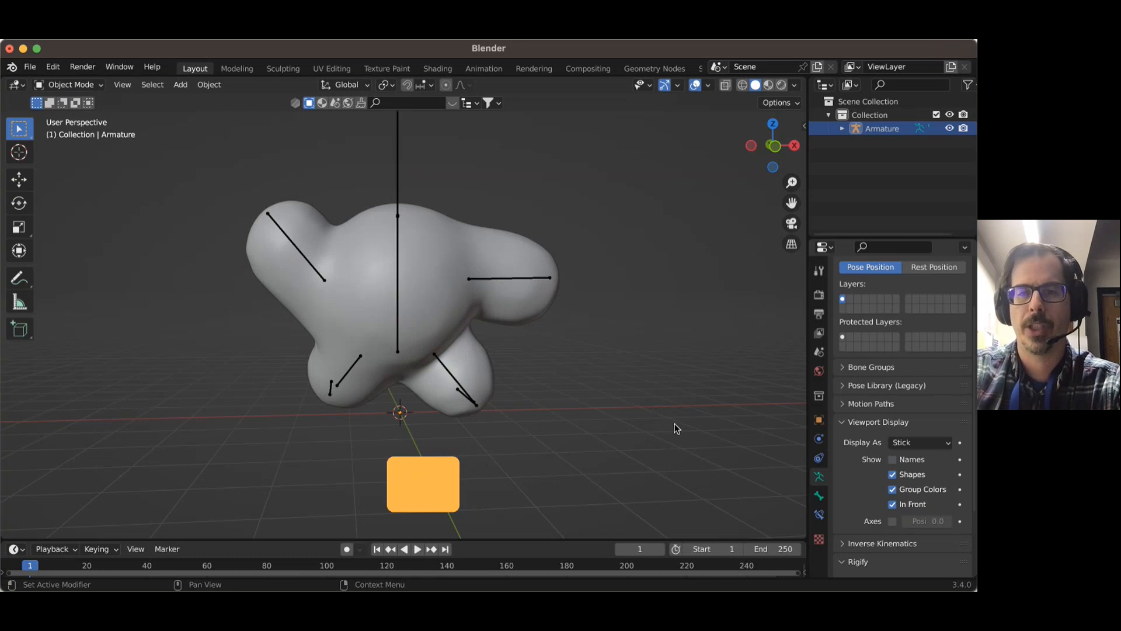
click(922, 443)
click(918, 495)
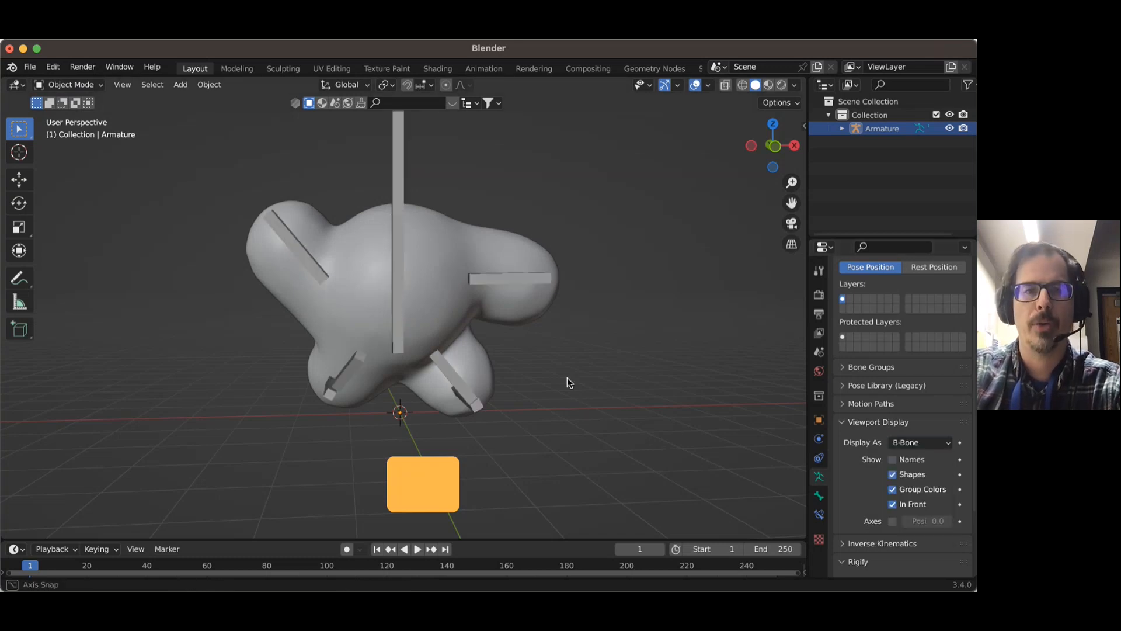
middle_drag(566, 378, 877, 405)
- Set the armature's bone display back to Octahedral and view the posed character from the front
click(902, 443)
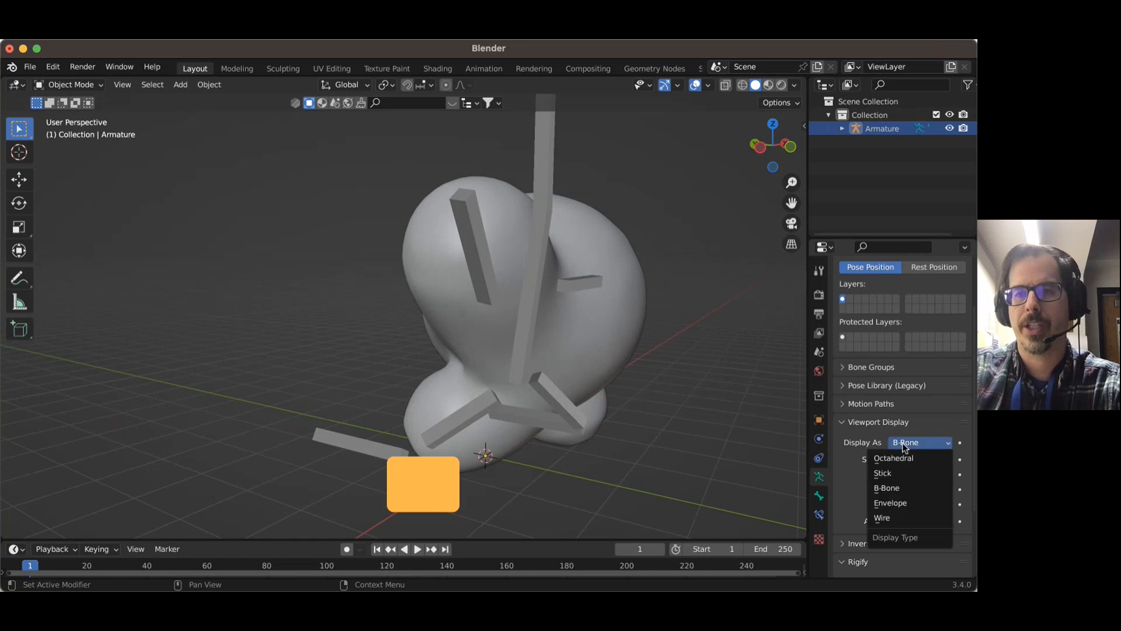
click(905, 461)
scroll(907, 462, down, 1)
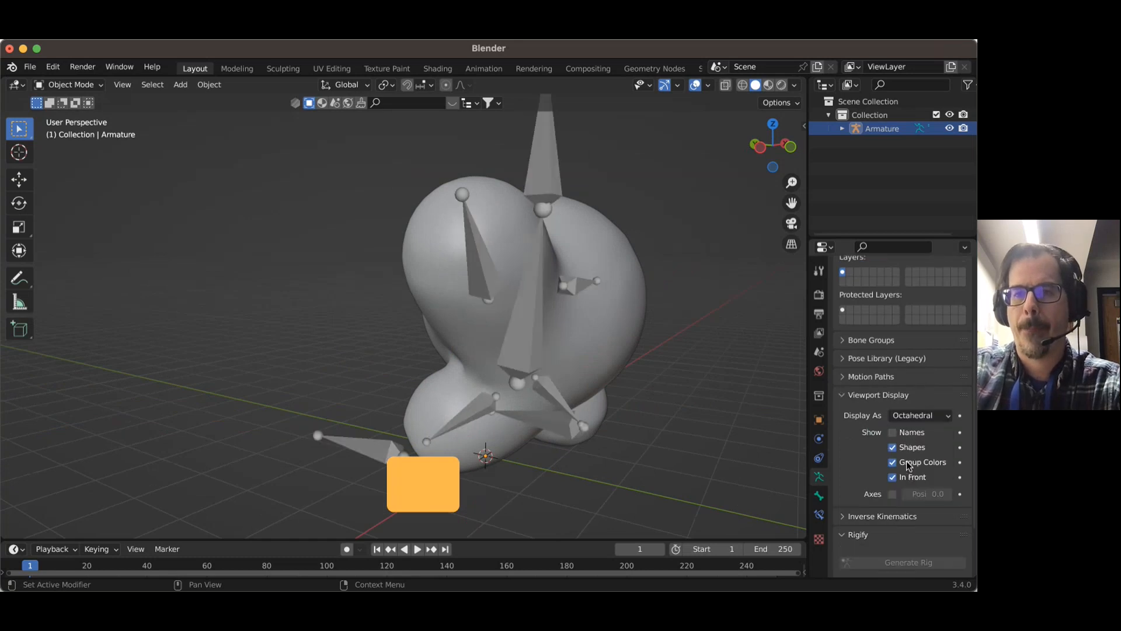
scroll(907, 460, up, 3)
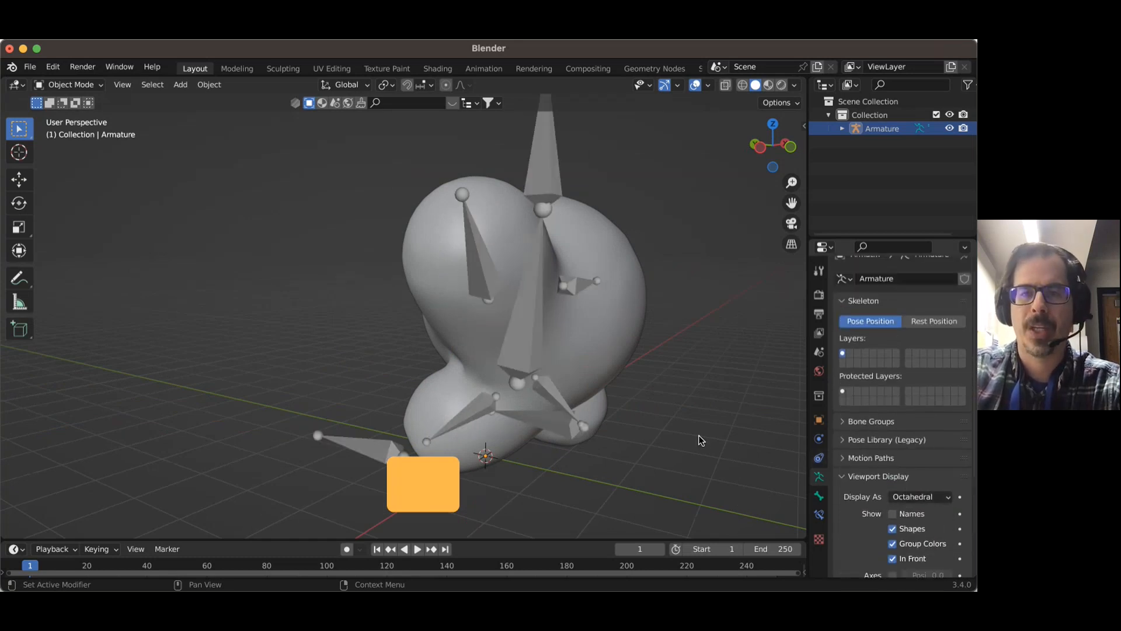
middle_drag(698, 436, 569, 360)
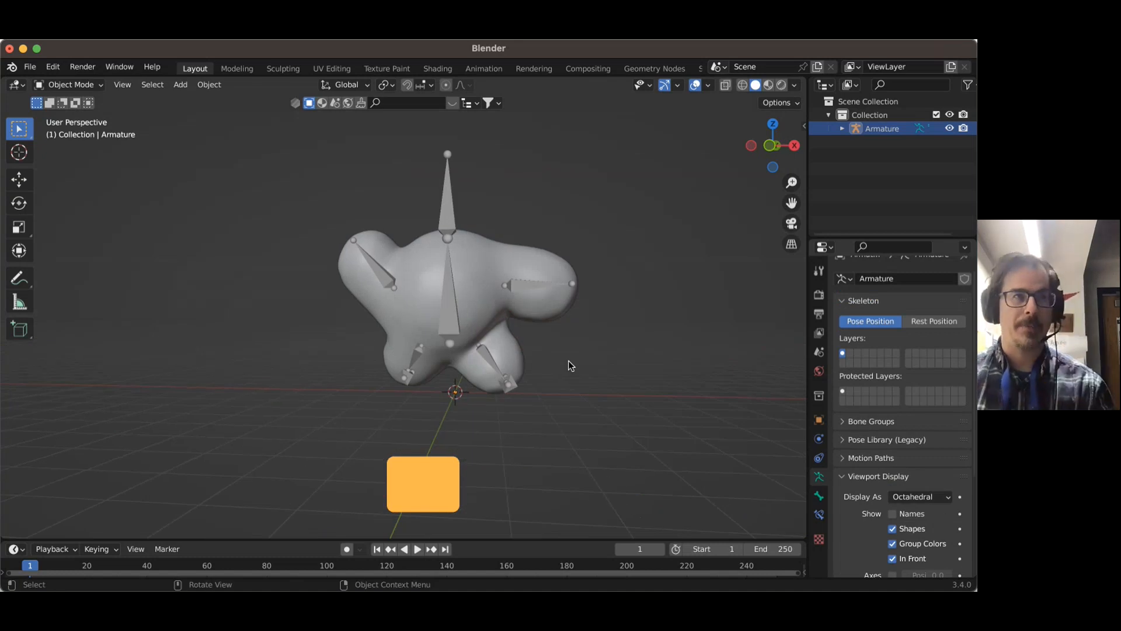